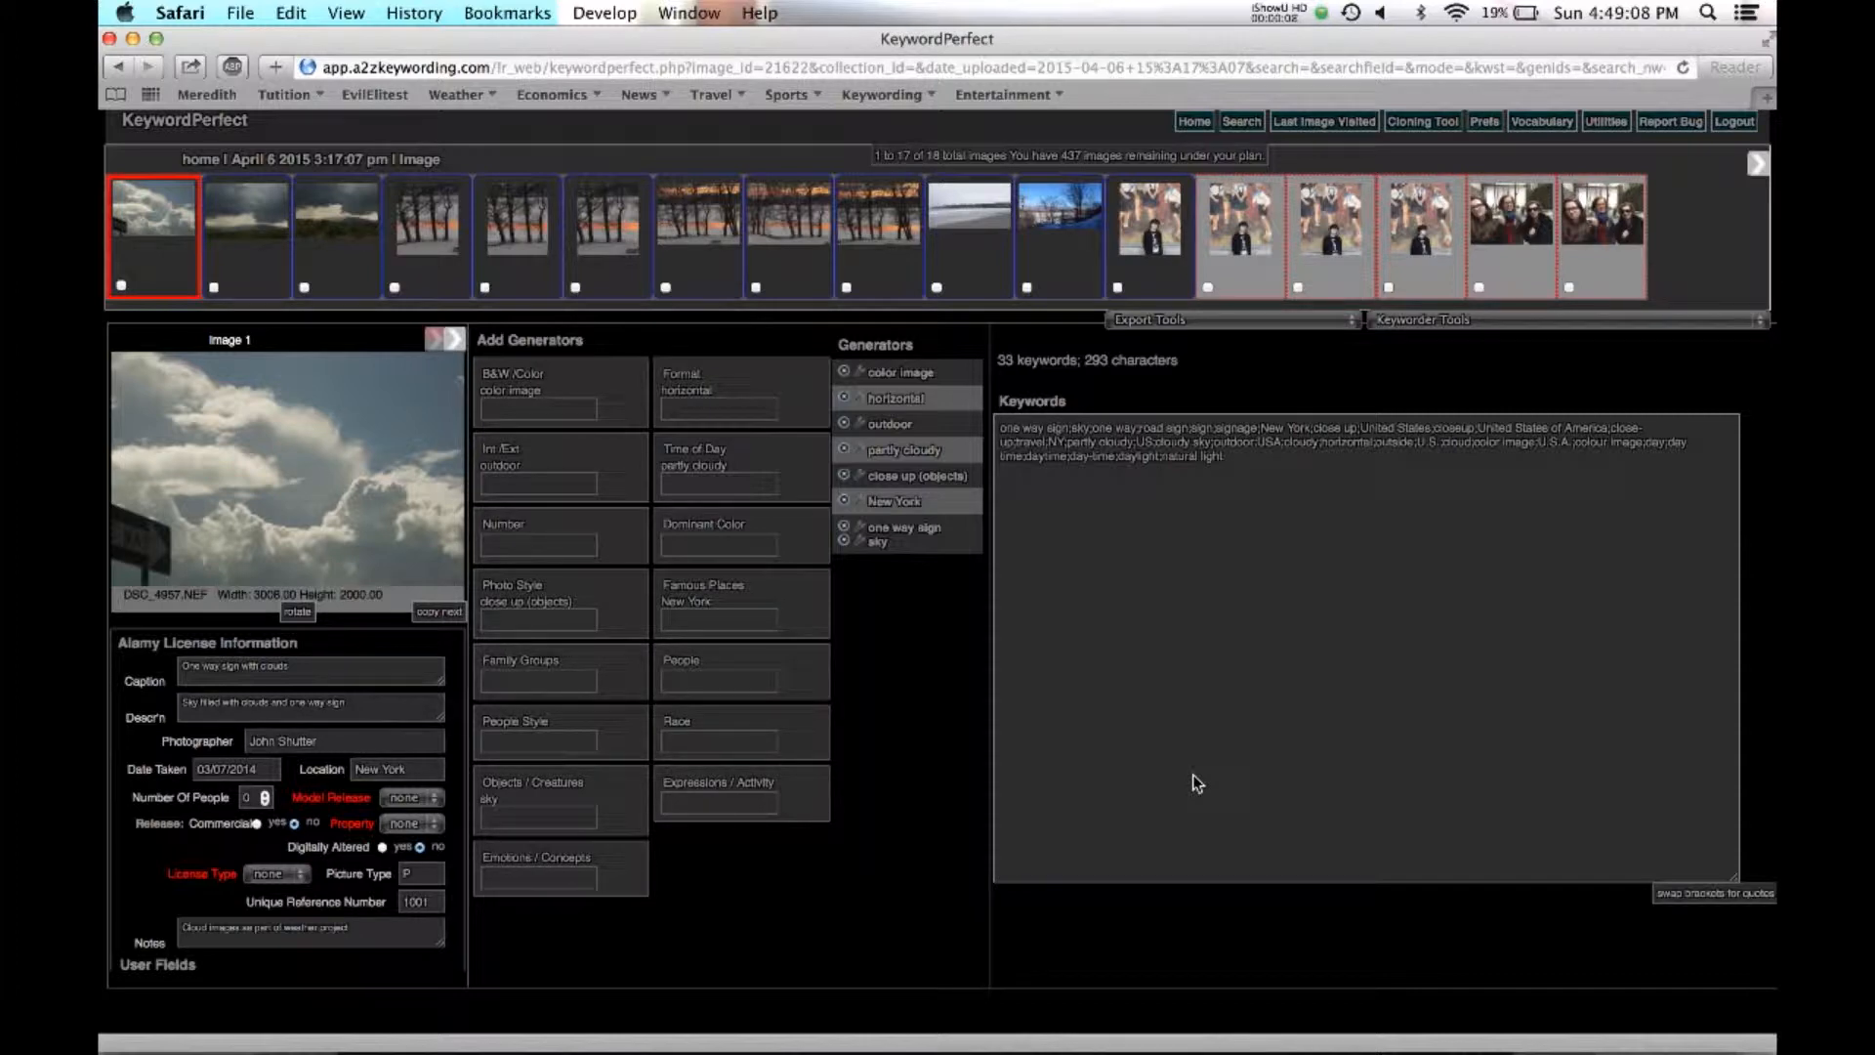
pyautogui.click(1504, 318)
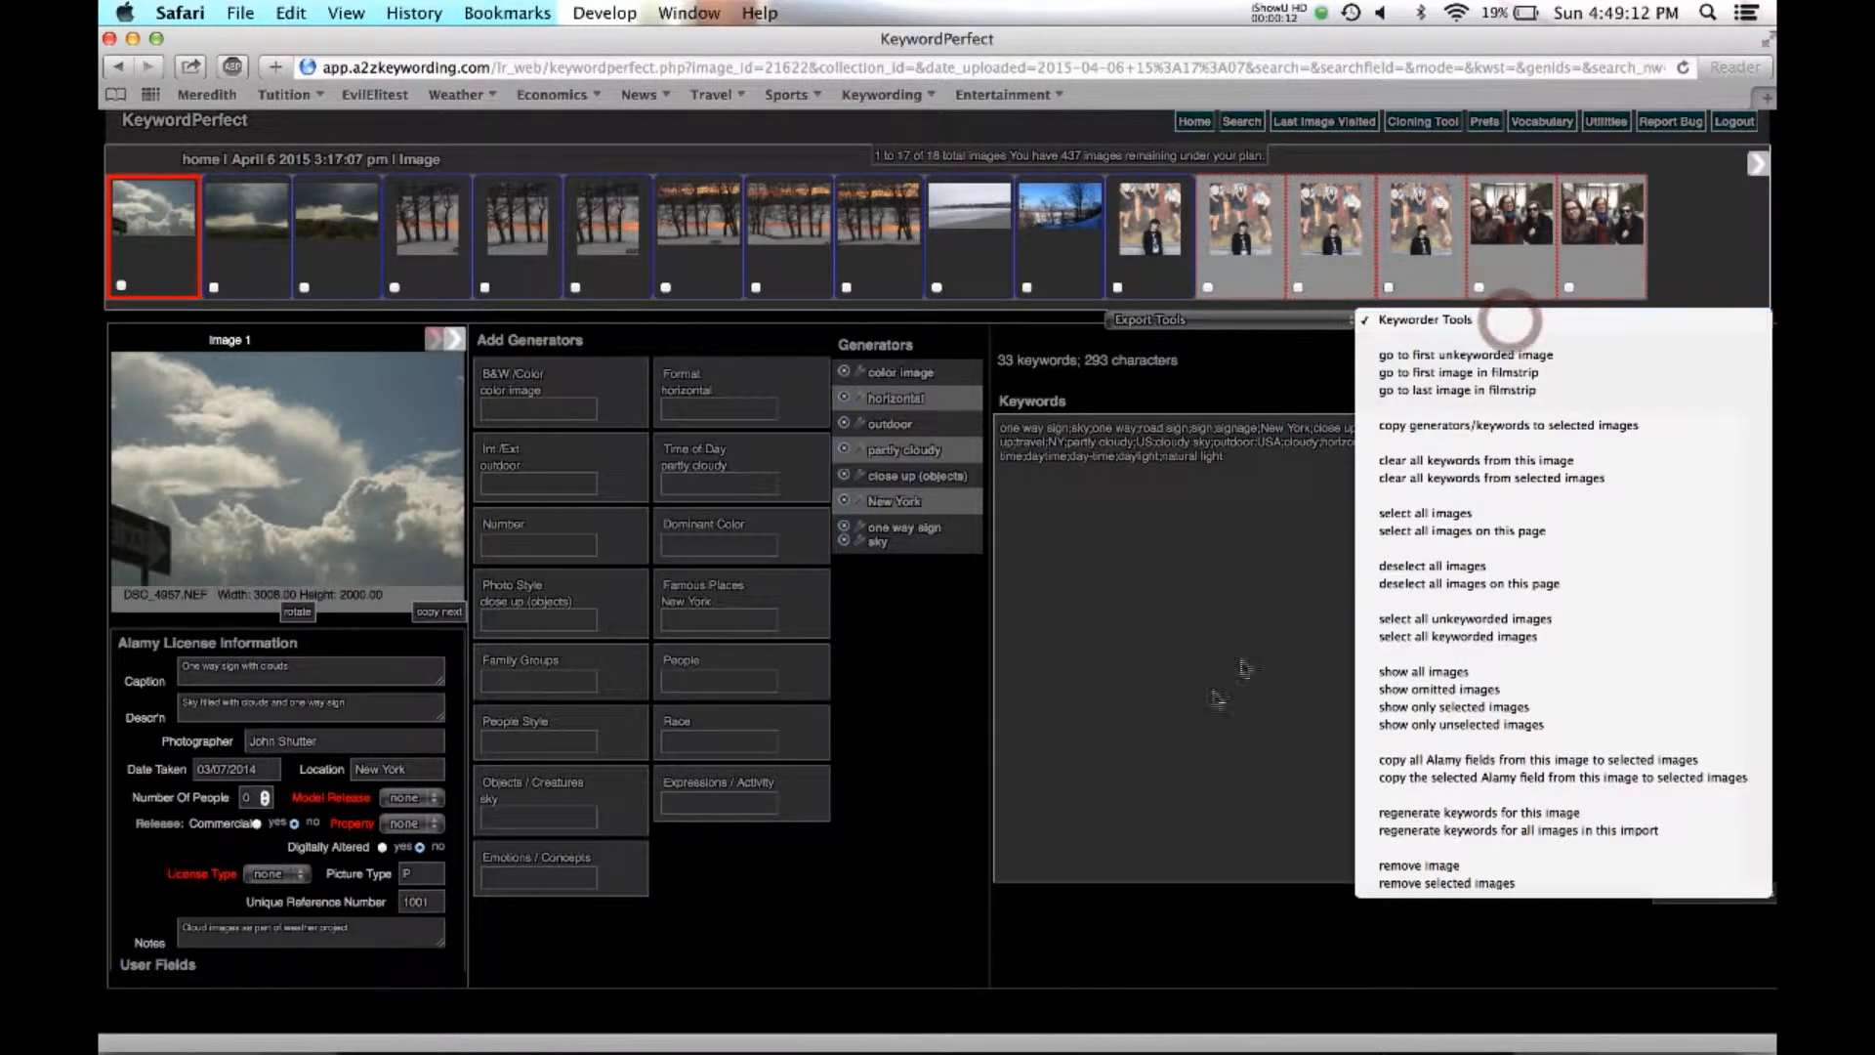
pyautogui.click(1173, 706)
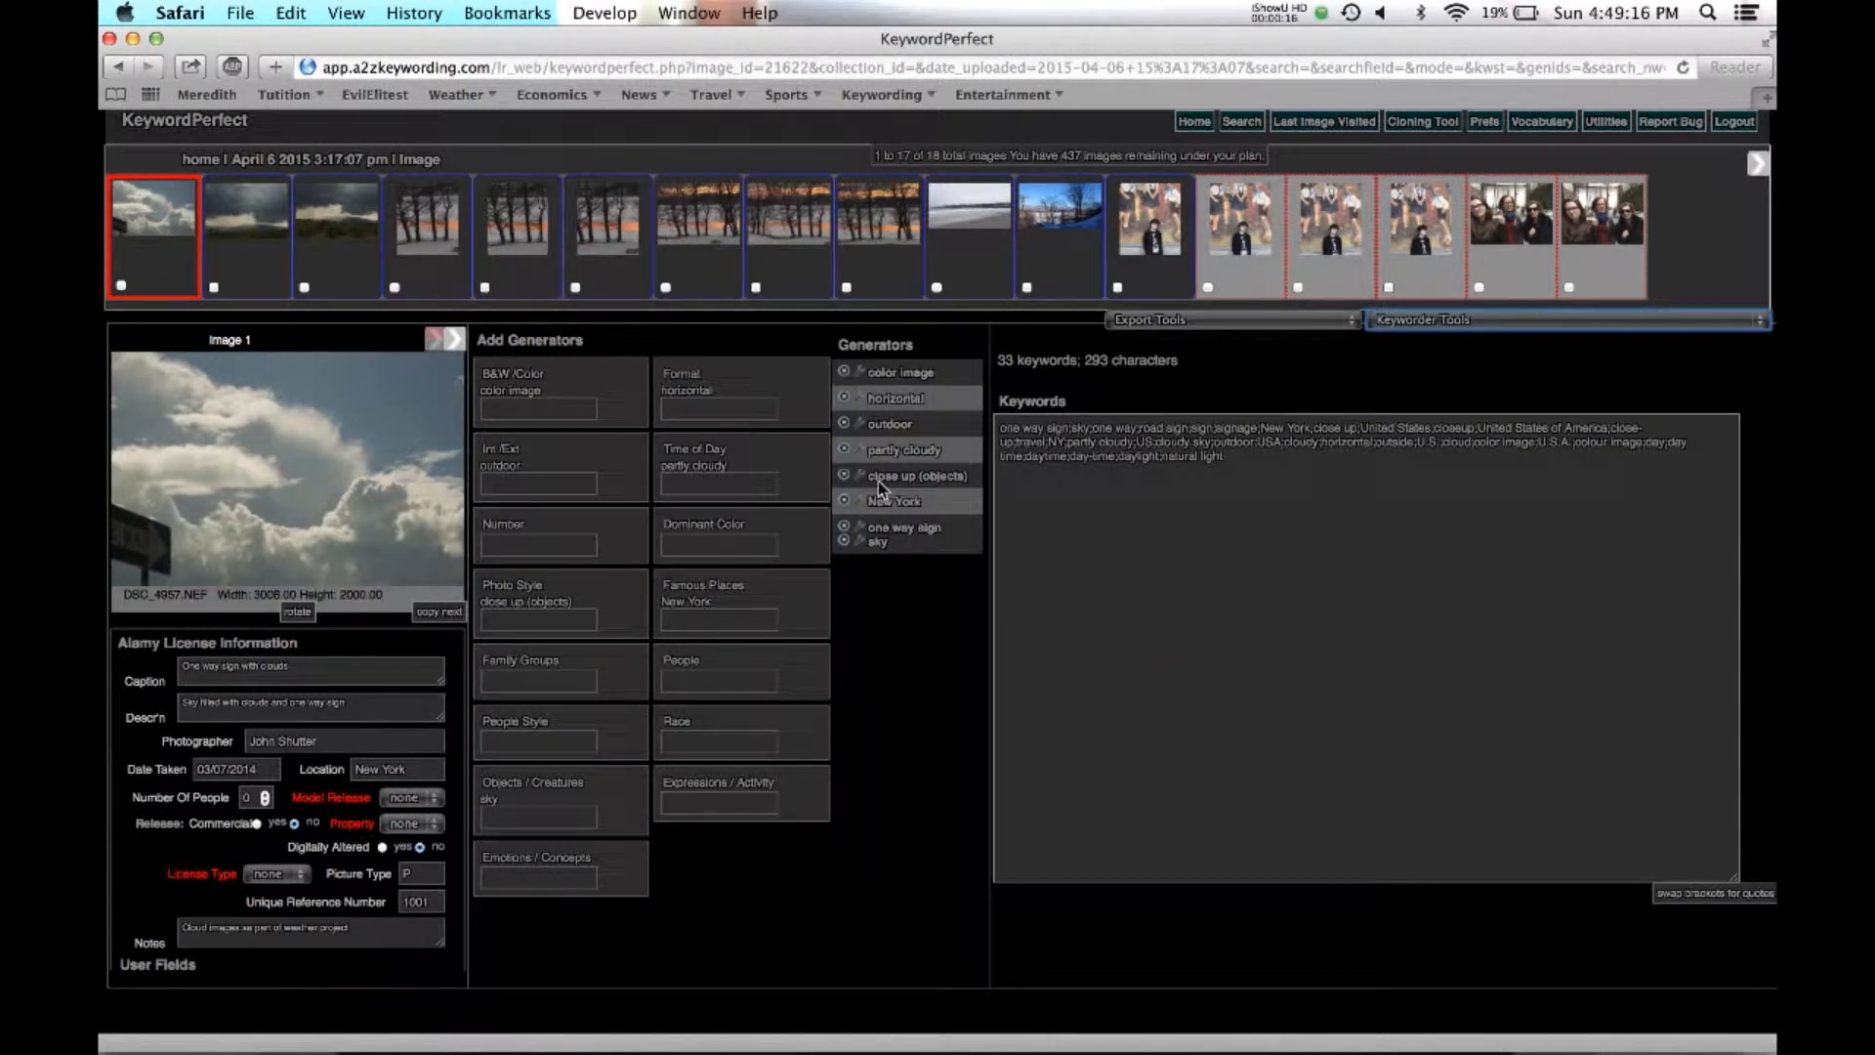
pyautogui.click(863, 407)
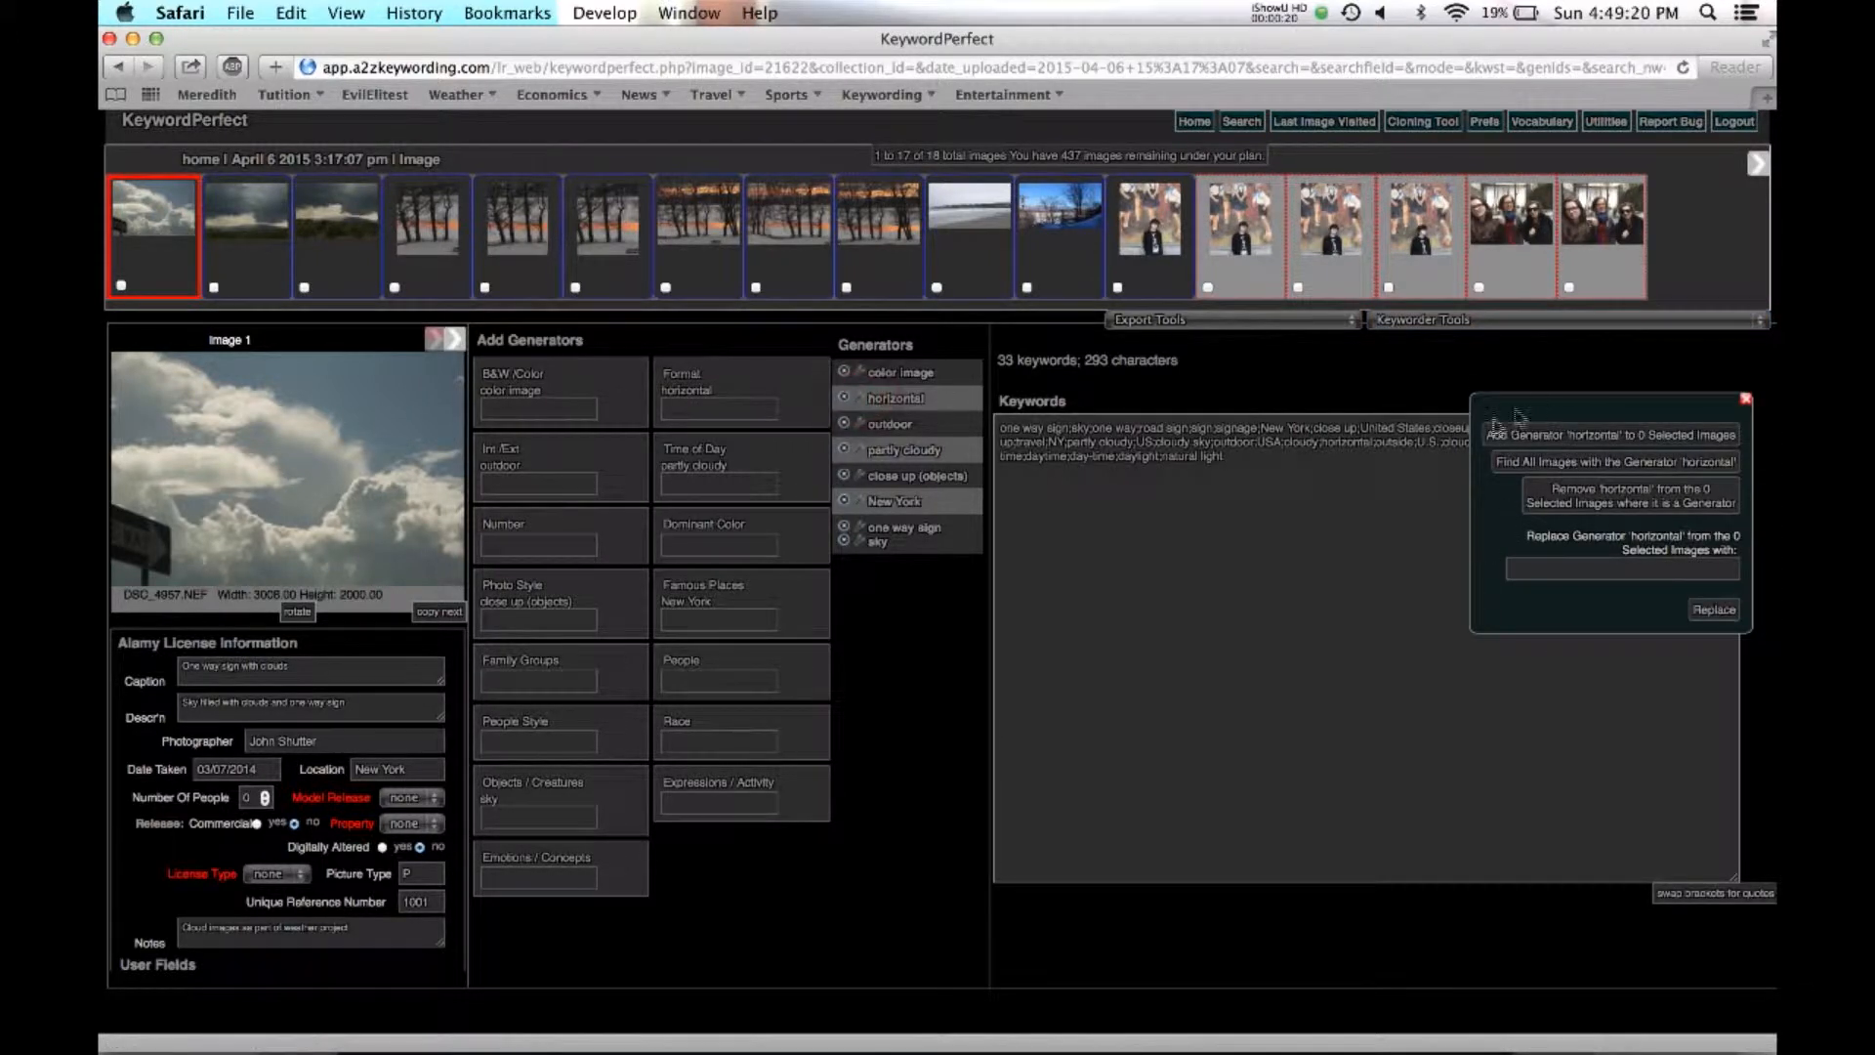
pyautogui.click(1746, 401)
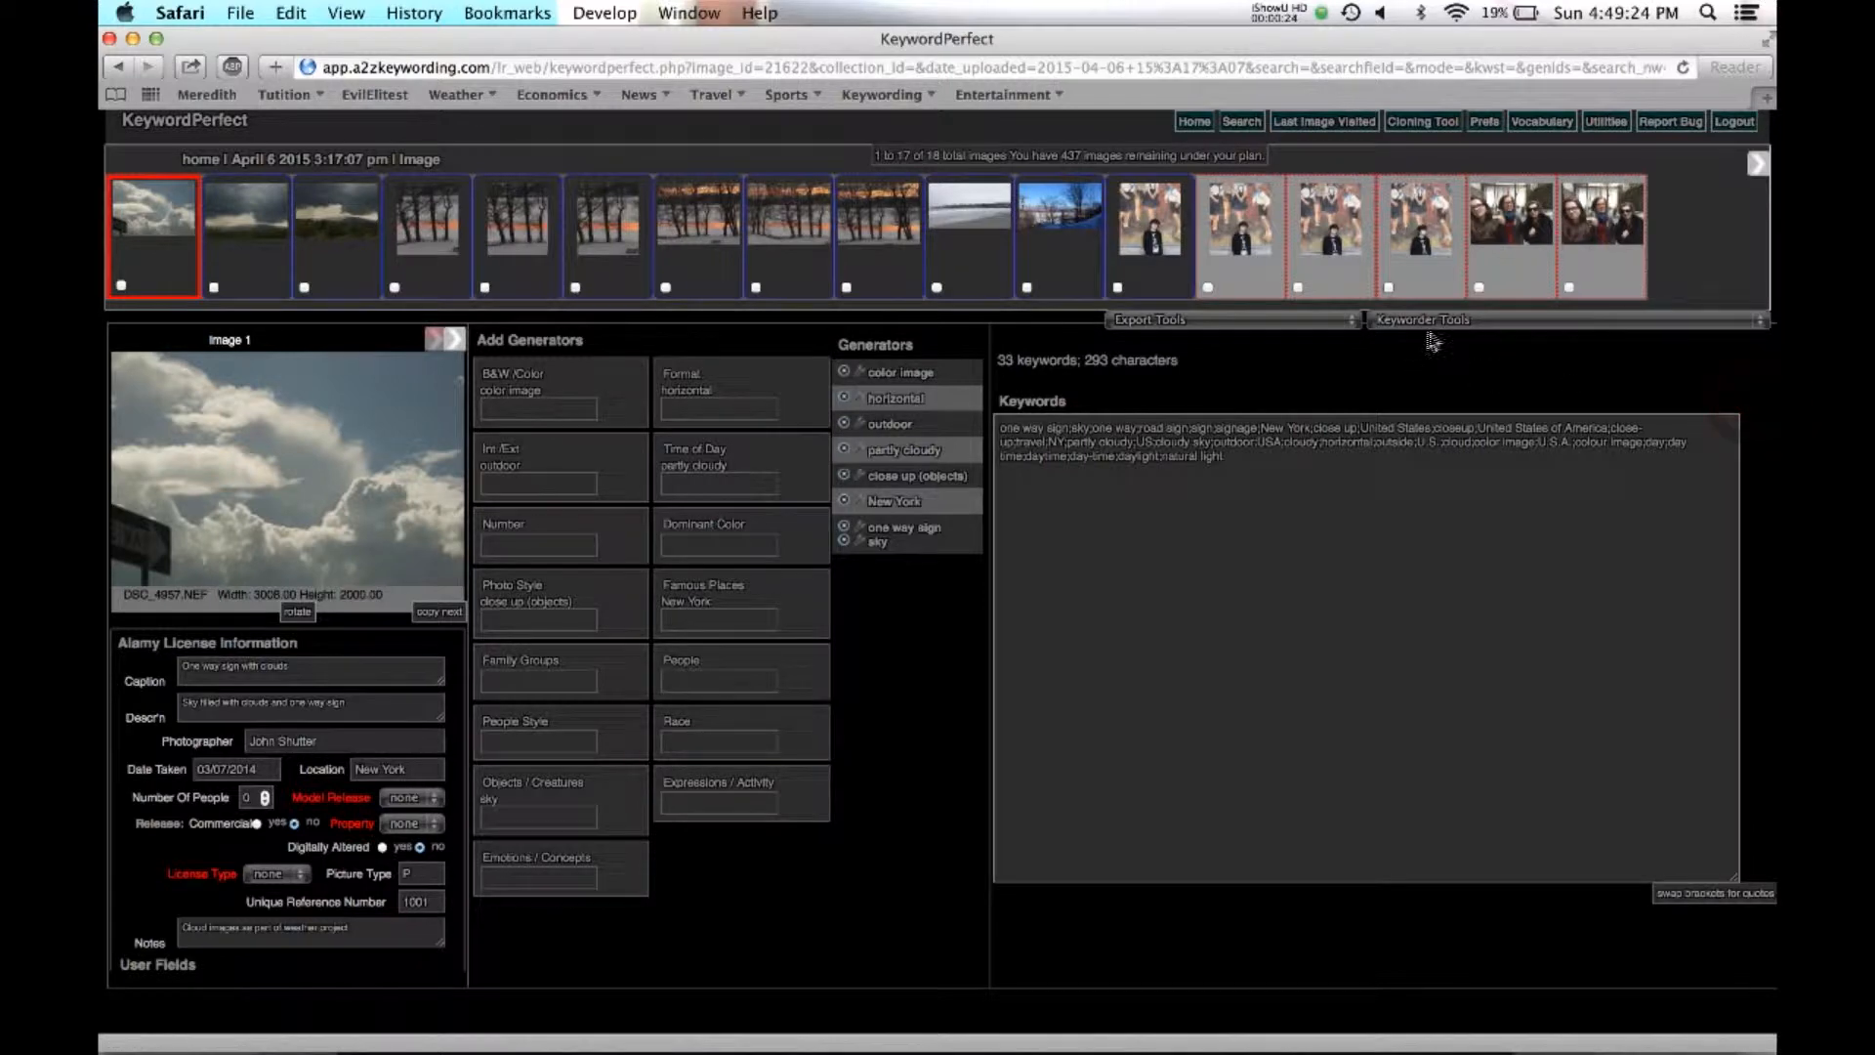
# Open image 12 and copy its generators and keywords to the three mural portraits that follow it, images 13 to 15.
pyautogui.click(1160, 246)
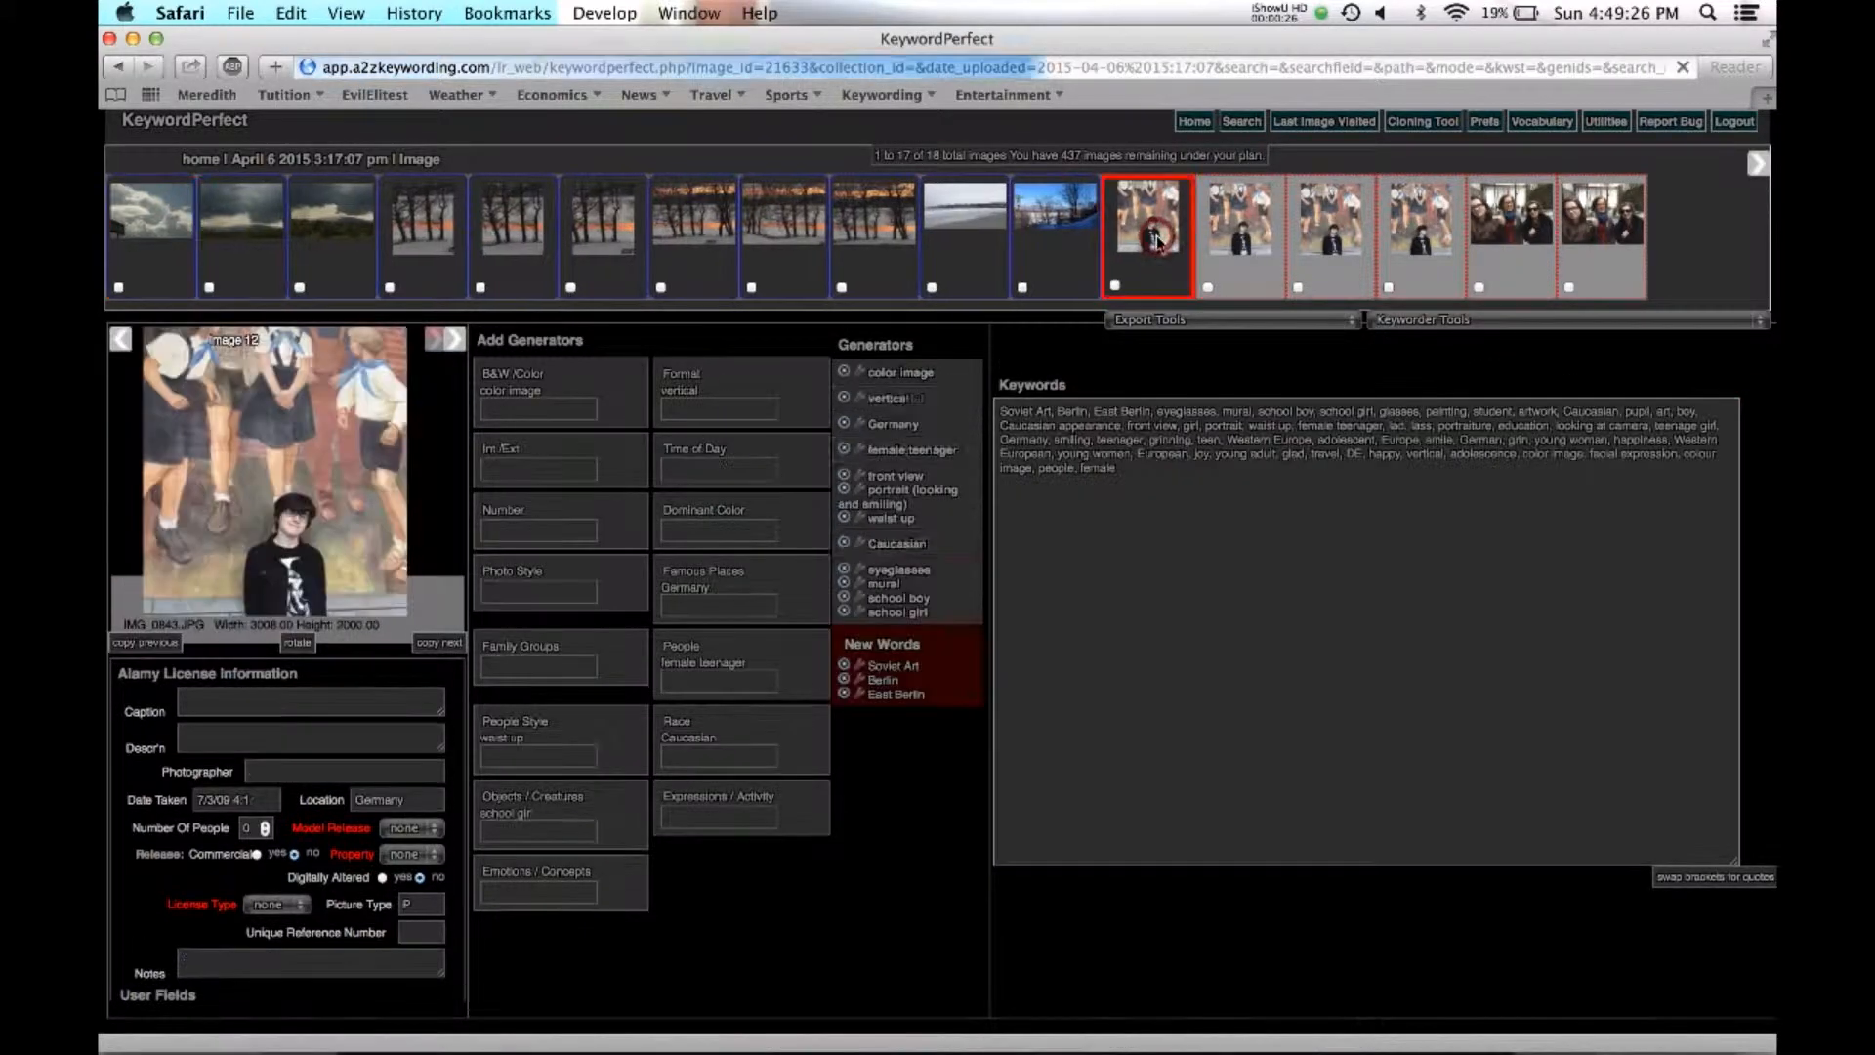
pyautogui.click(1447, 323)
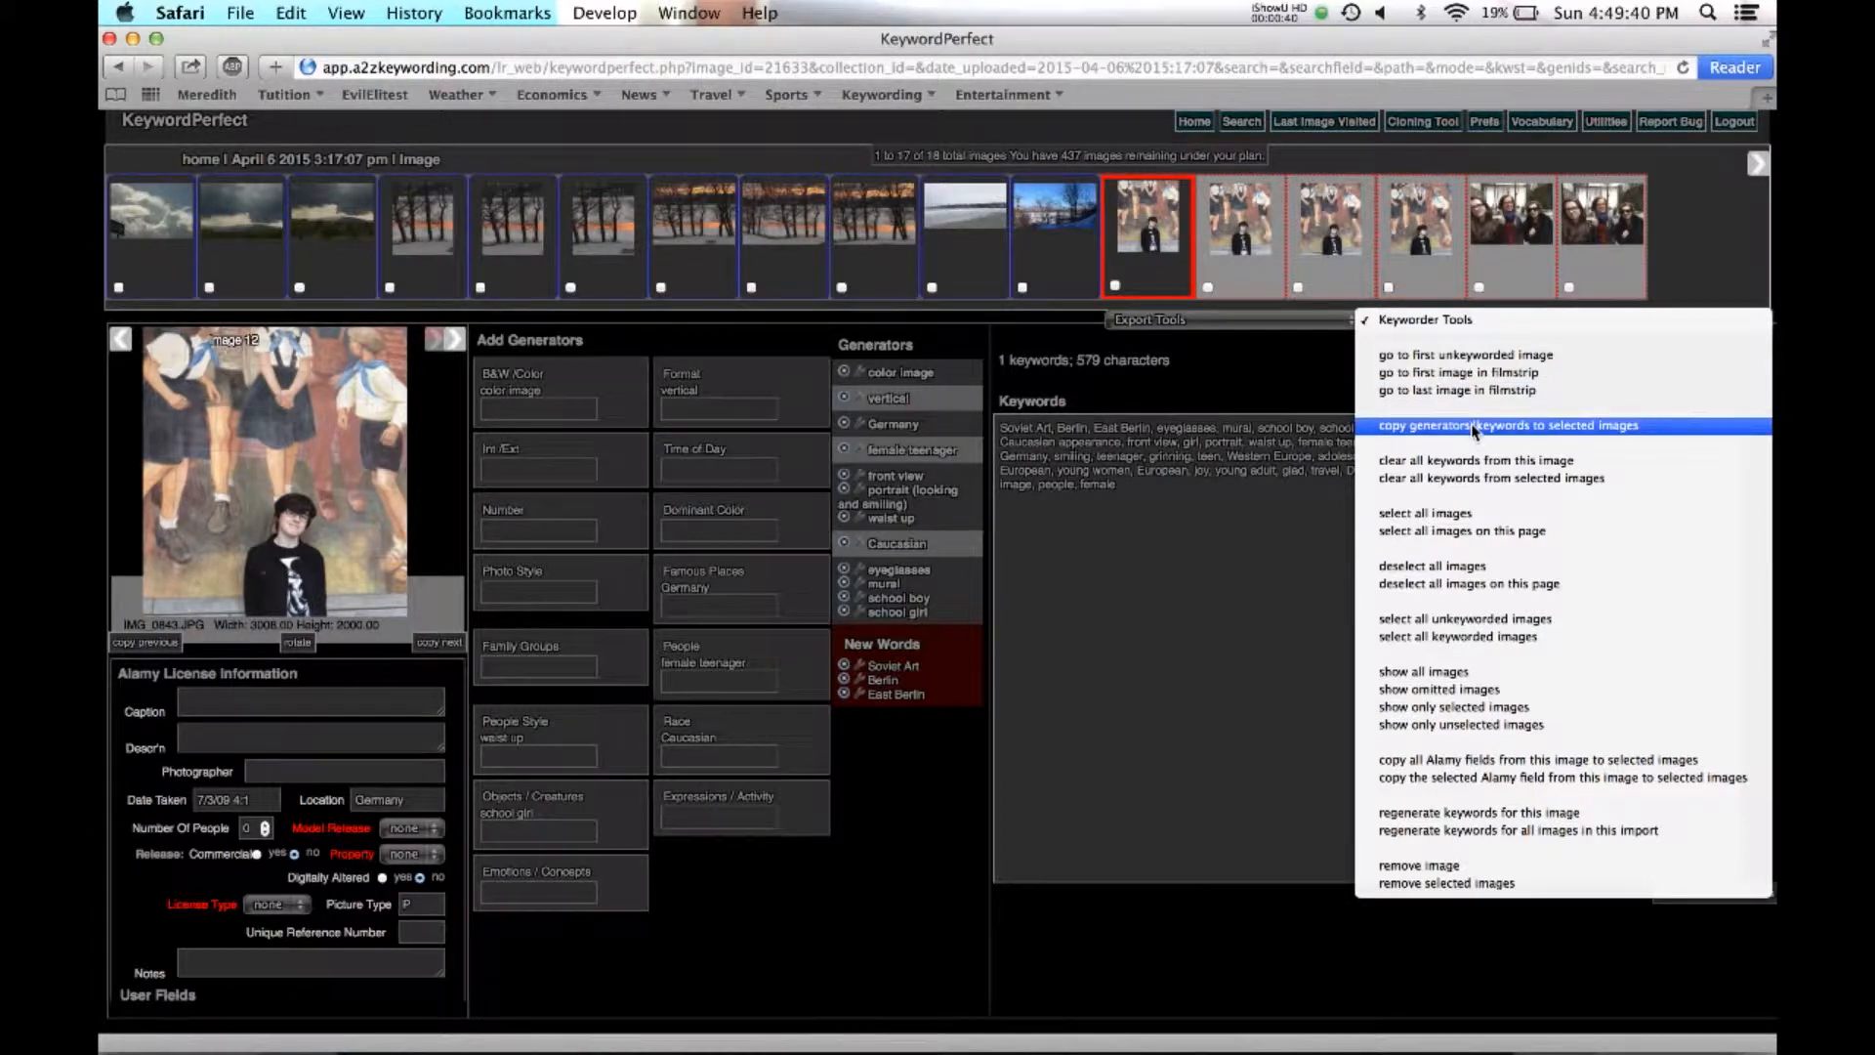
pyautogui.click(1448, 434)
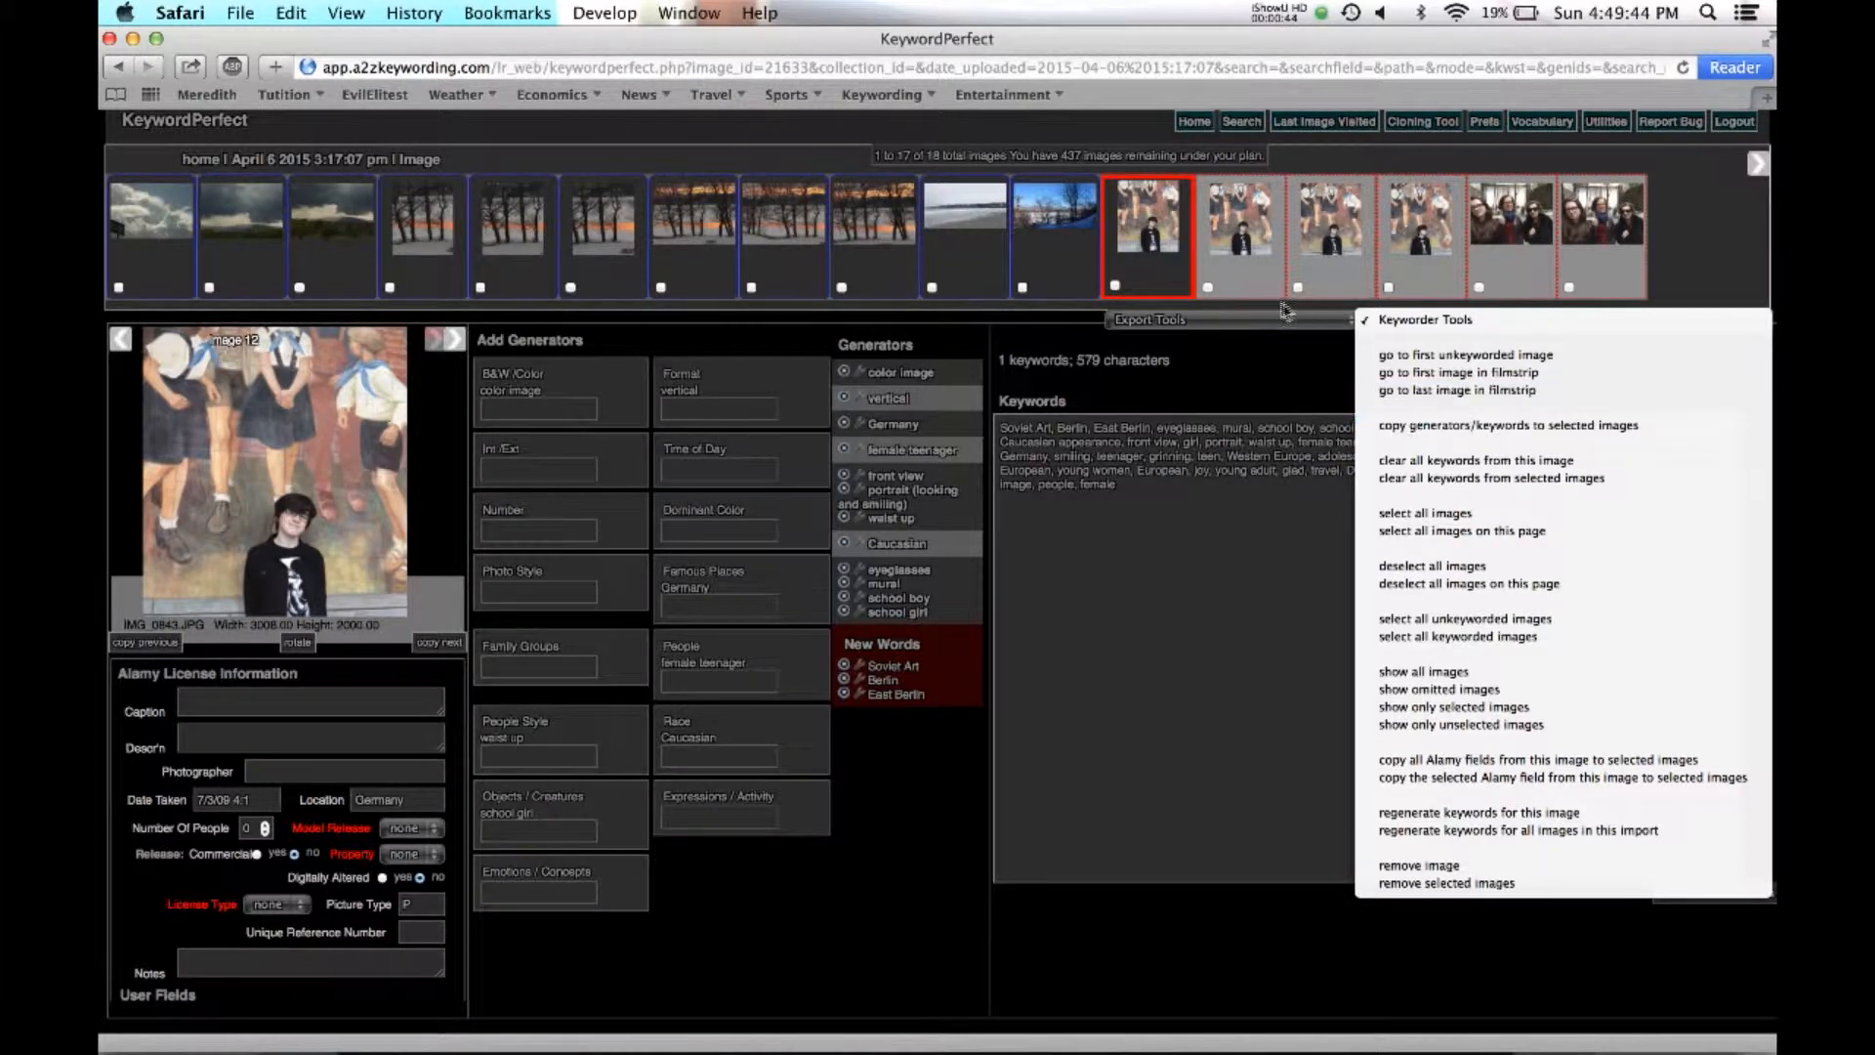
pyautogui.click(1260, 262)
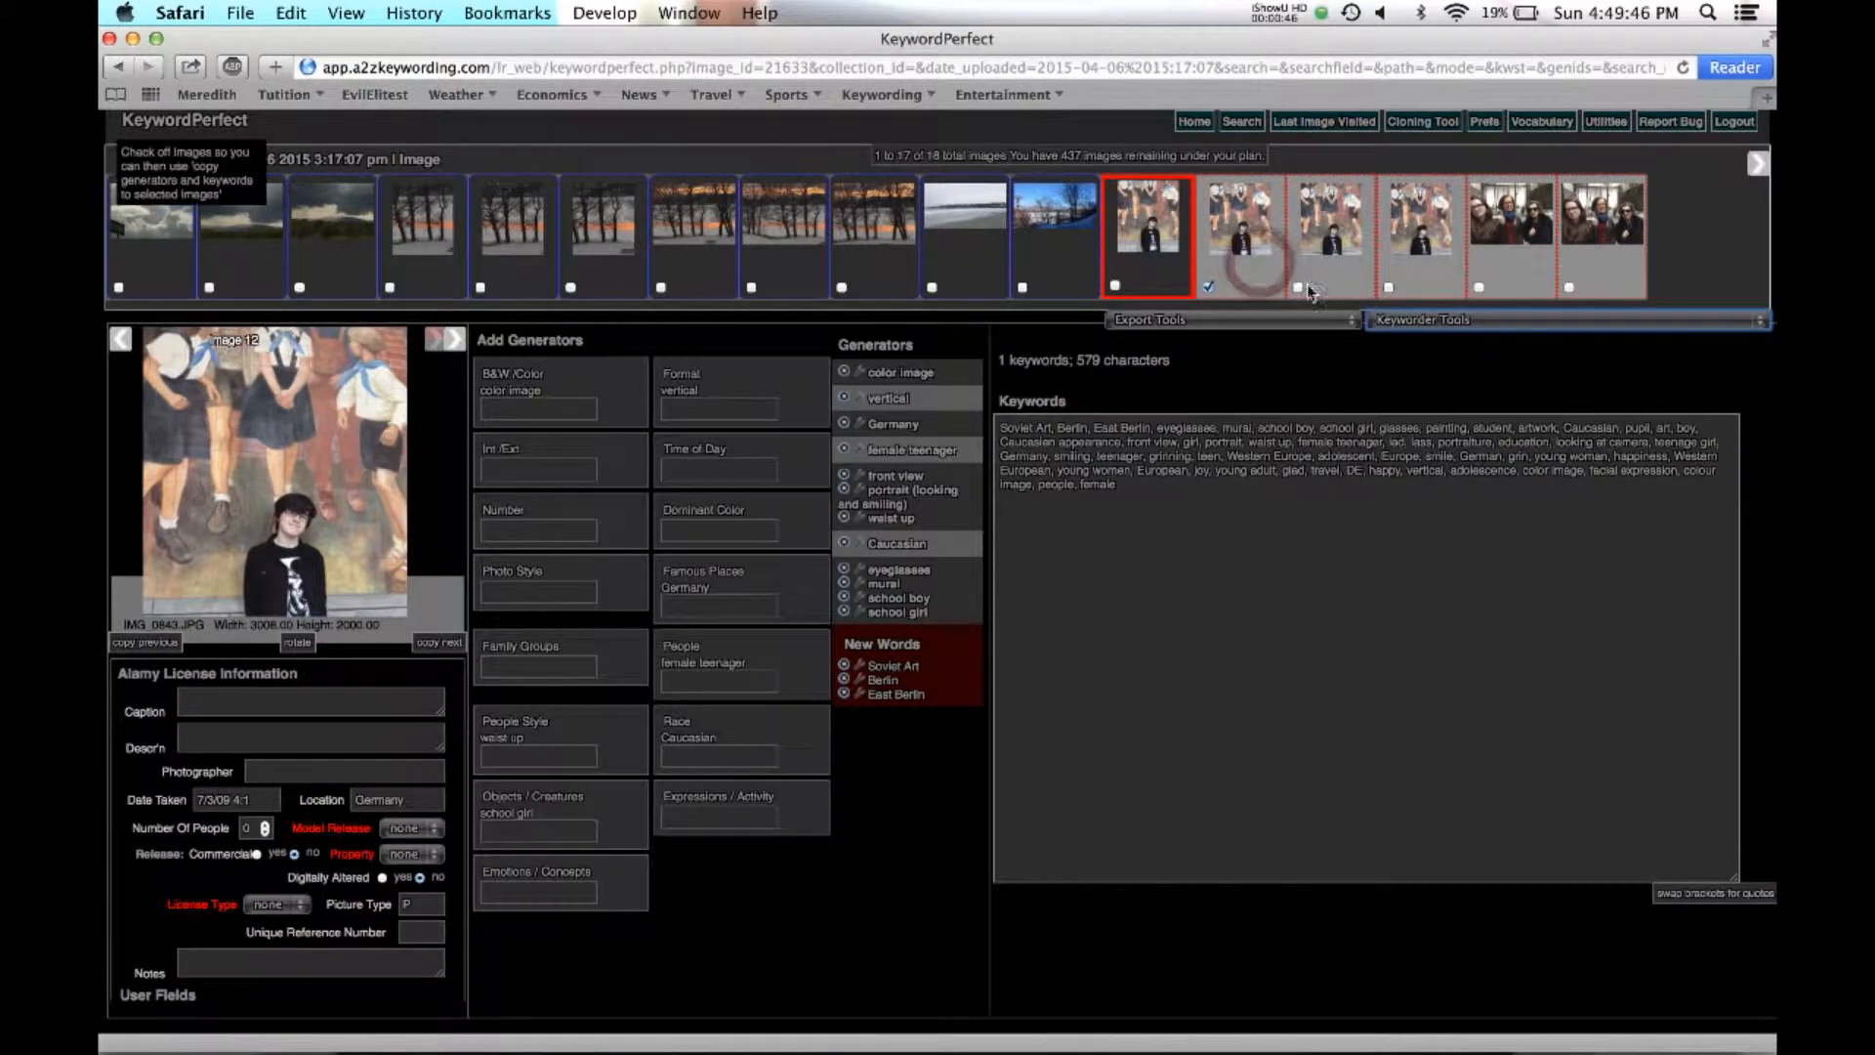
pyautogui.click(1300, 287)
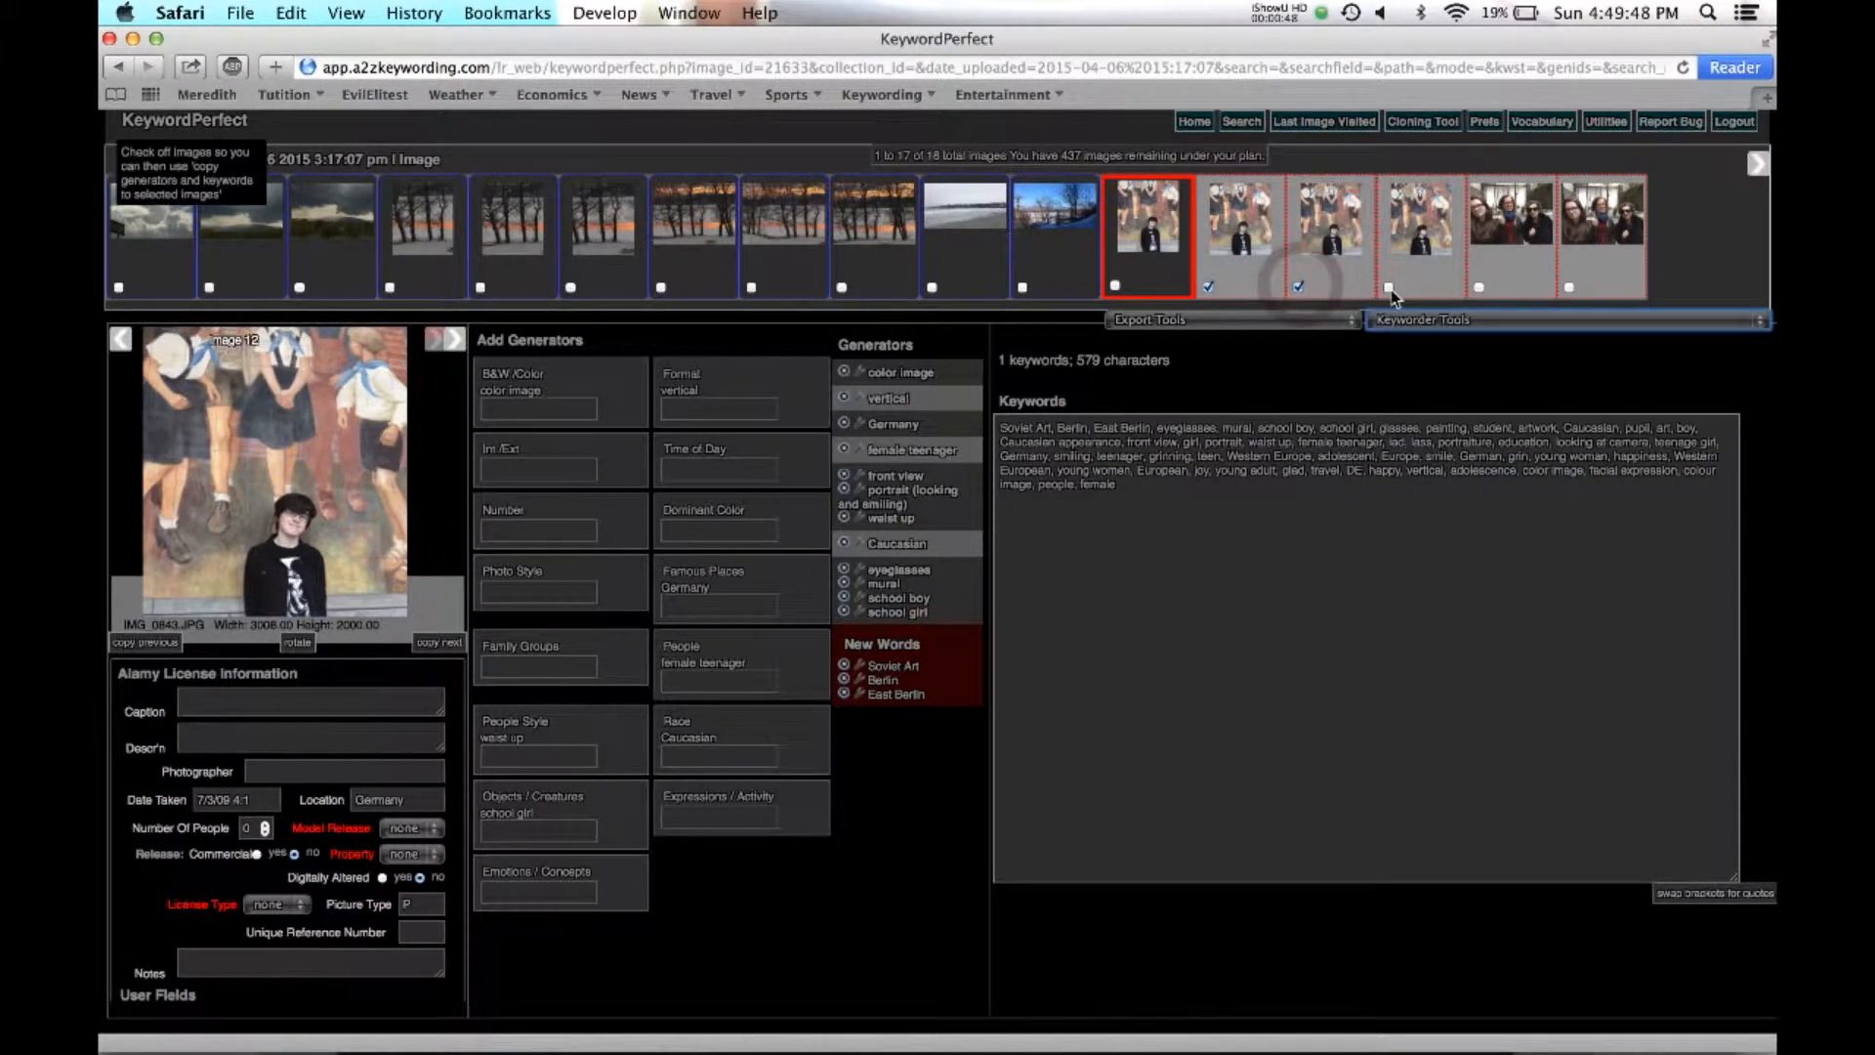
pyautogui.click(1388, 288)
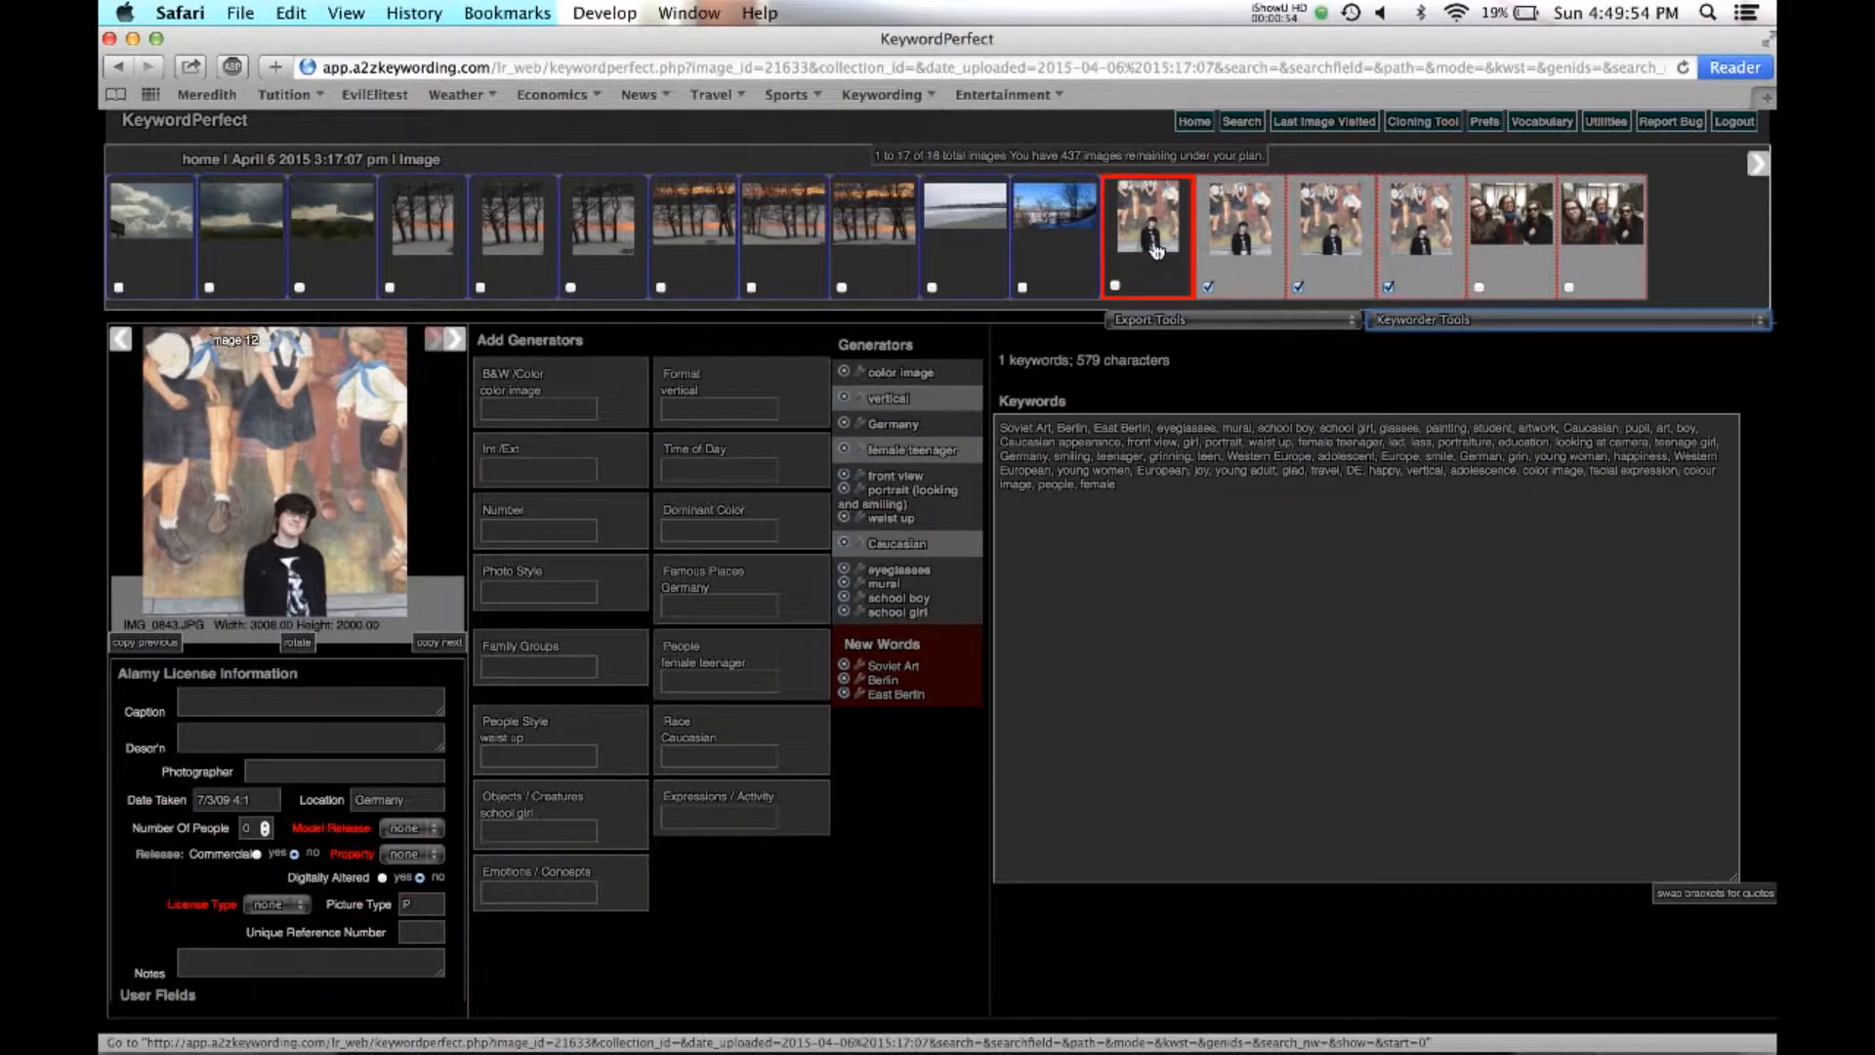
pyautogui.click(1449, 320)
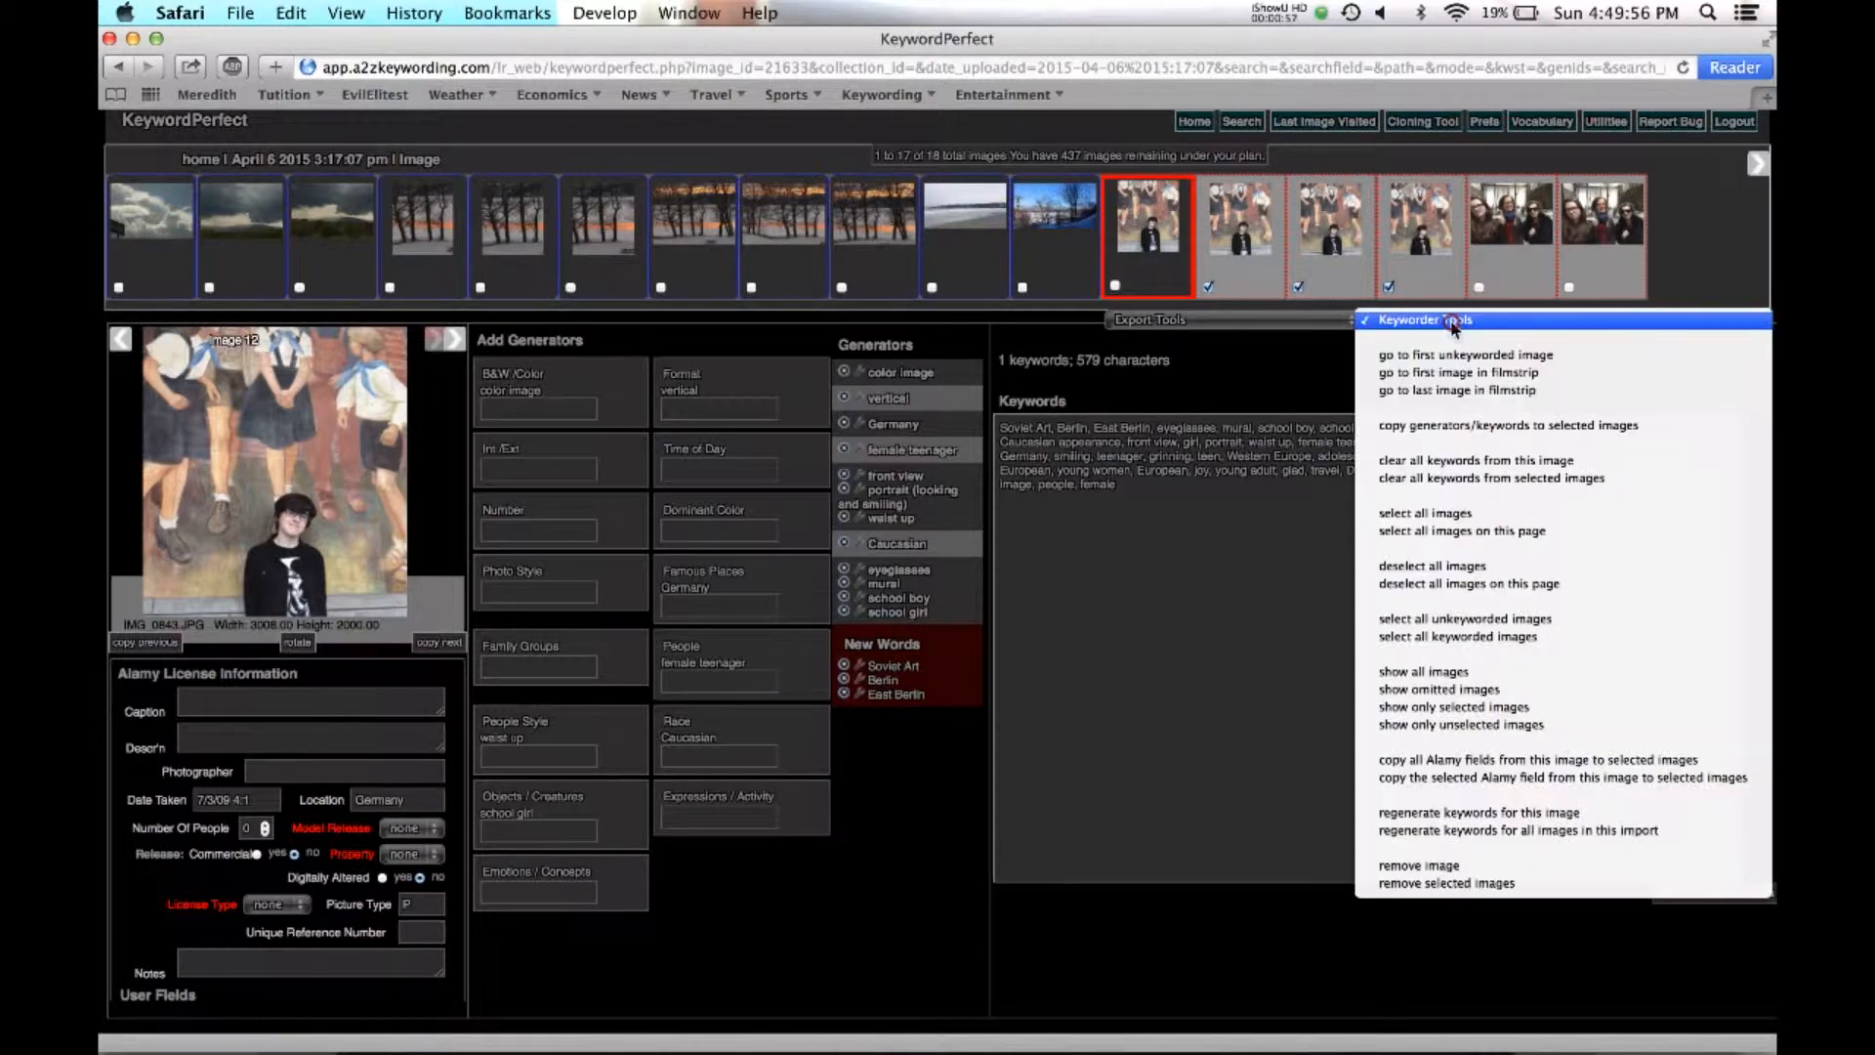
pyautogui.click(1457, 427)
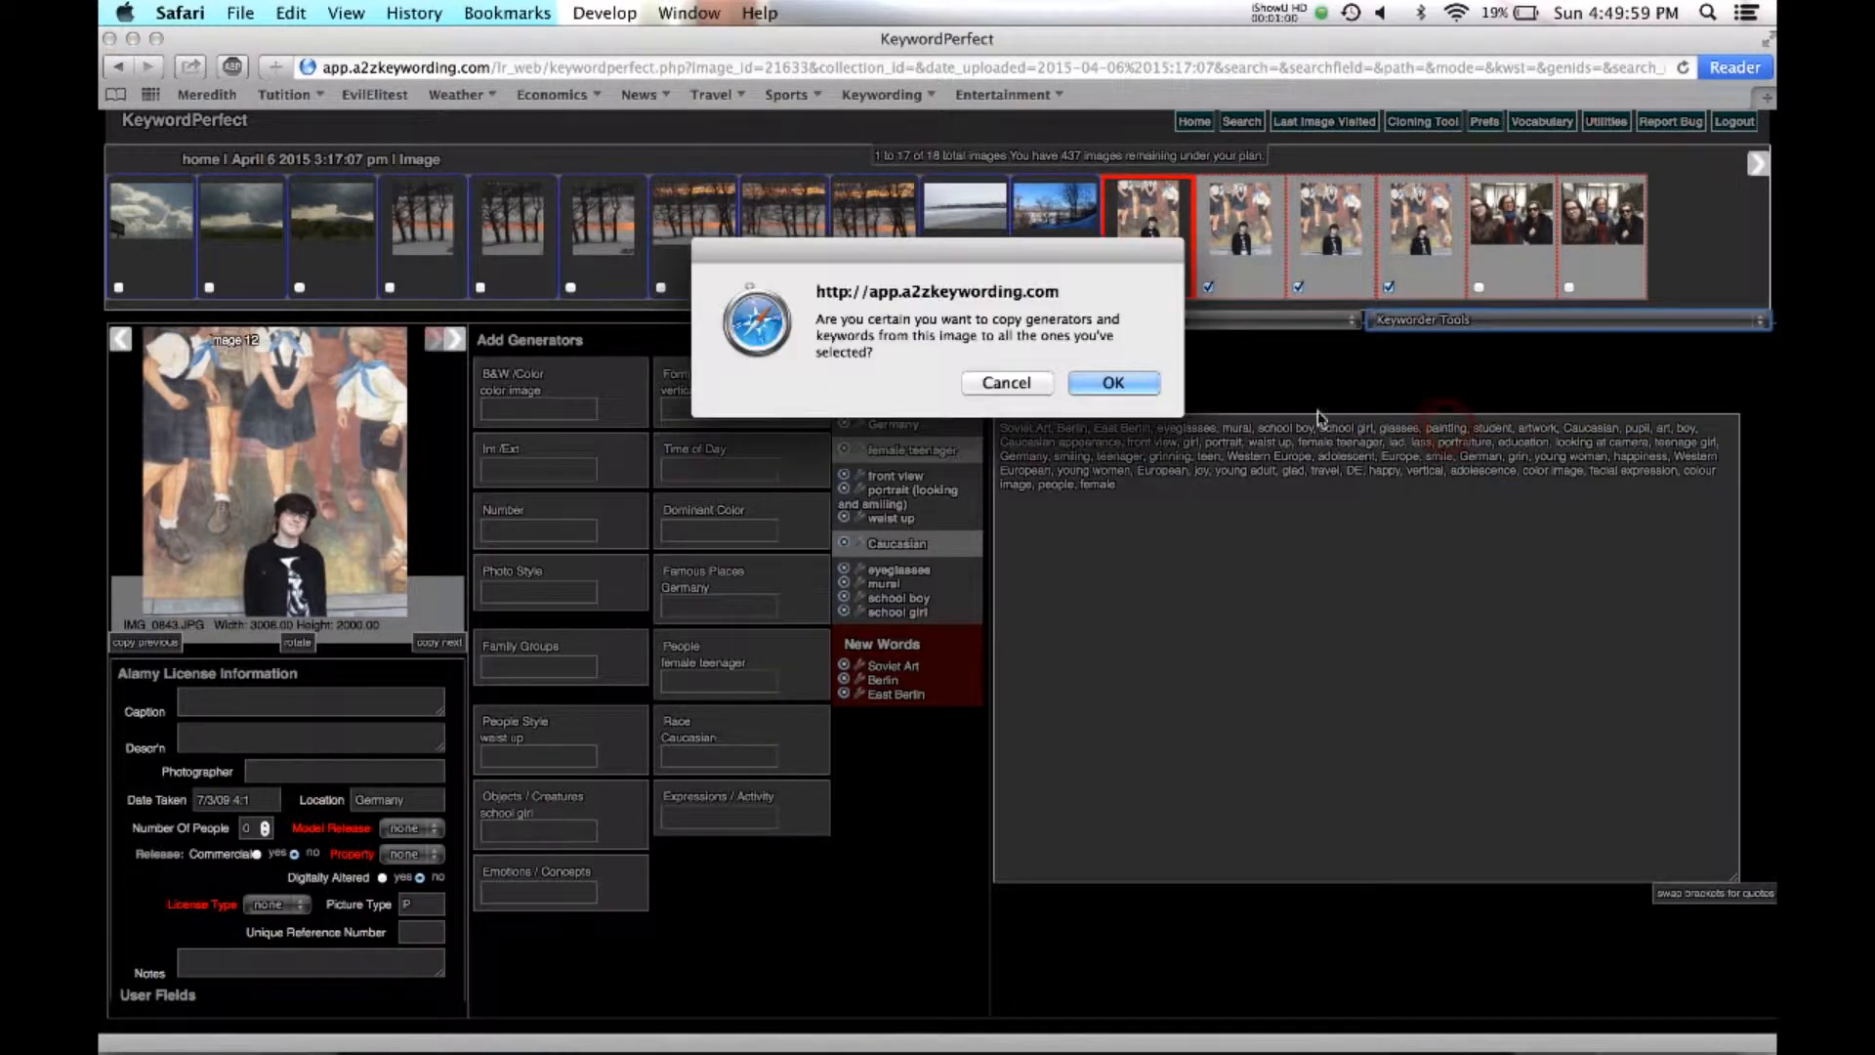
pyautogui.click(1110, 383)
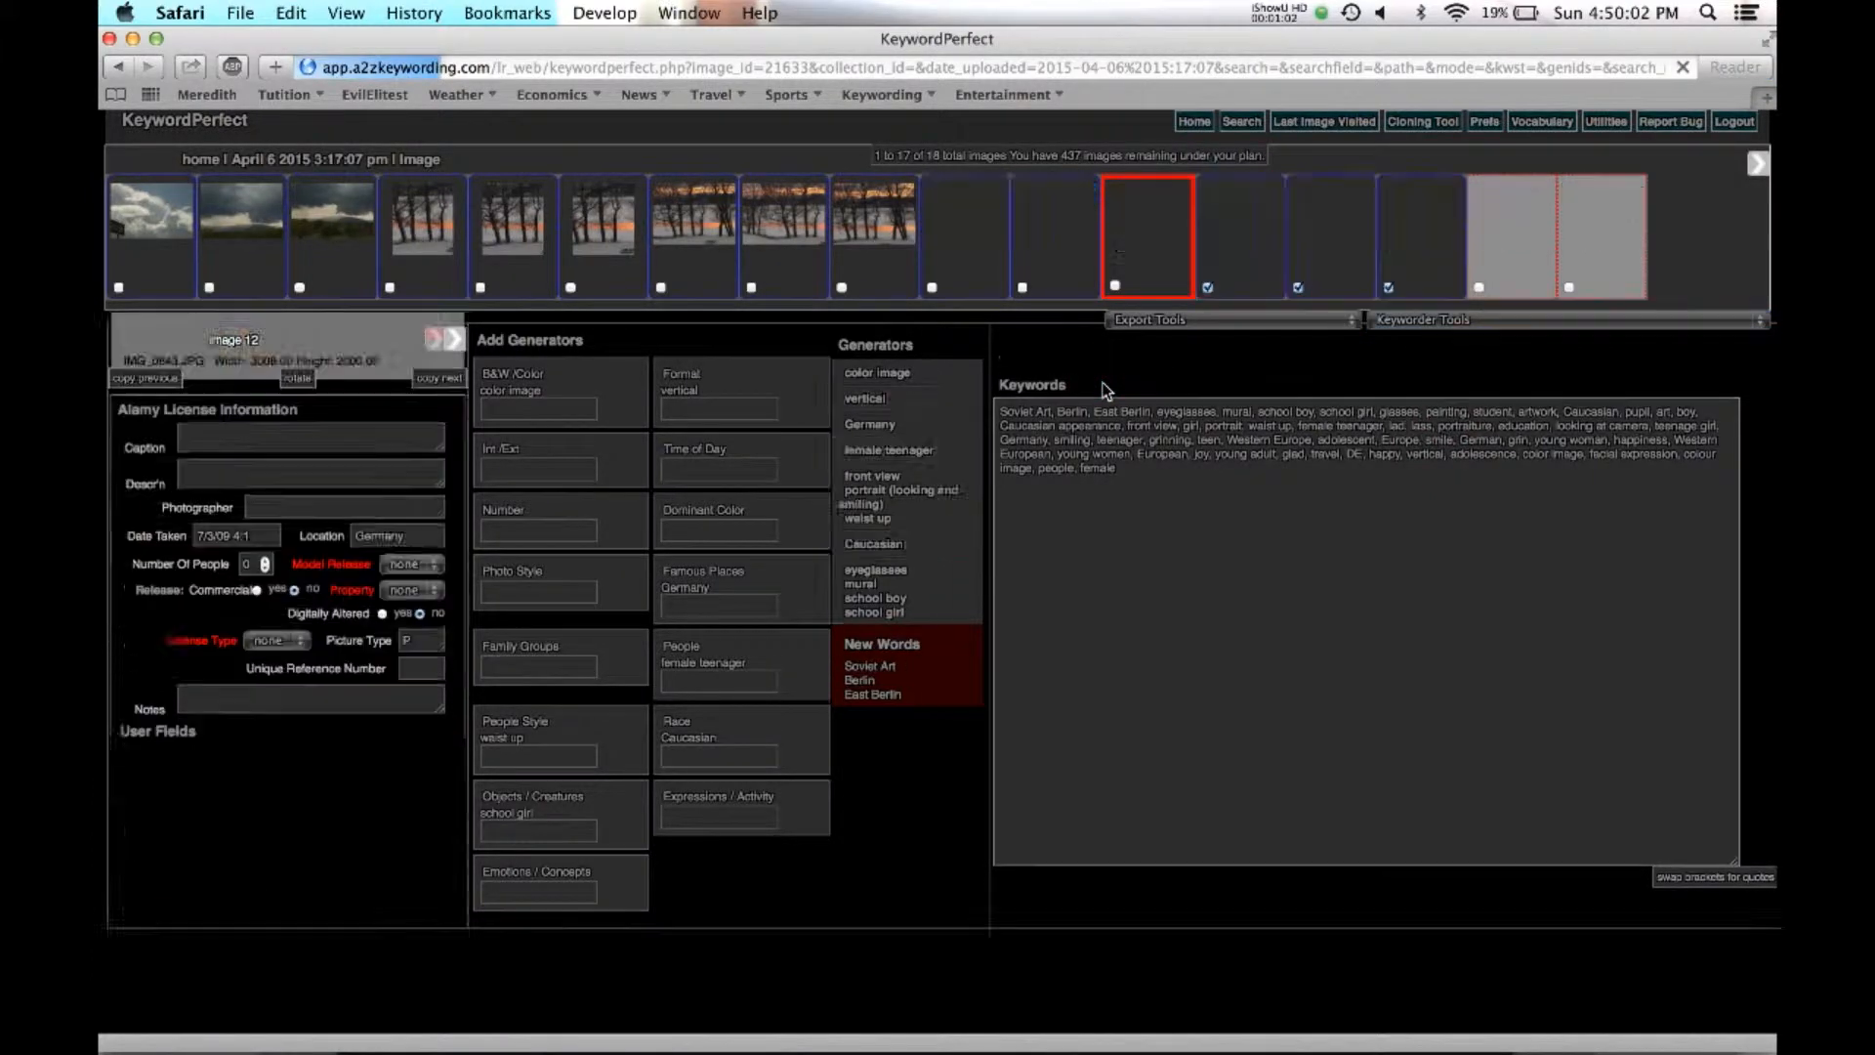
# Open images 13, 14 and 15 one after another to check their generators and keywords.
pyautogui.click(1250, 269)
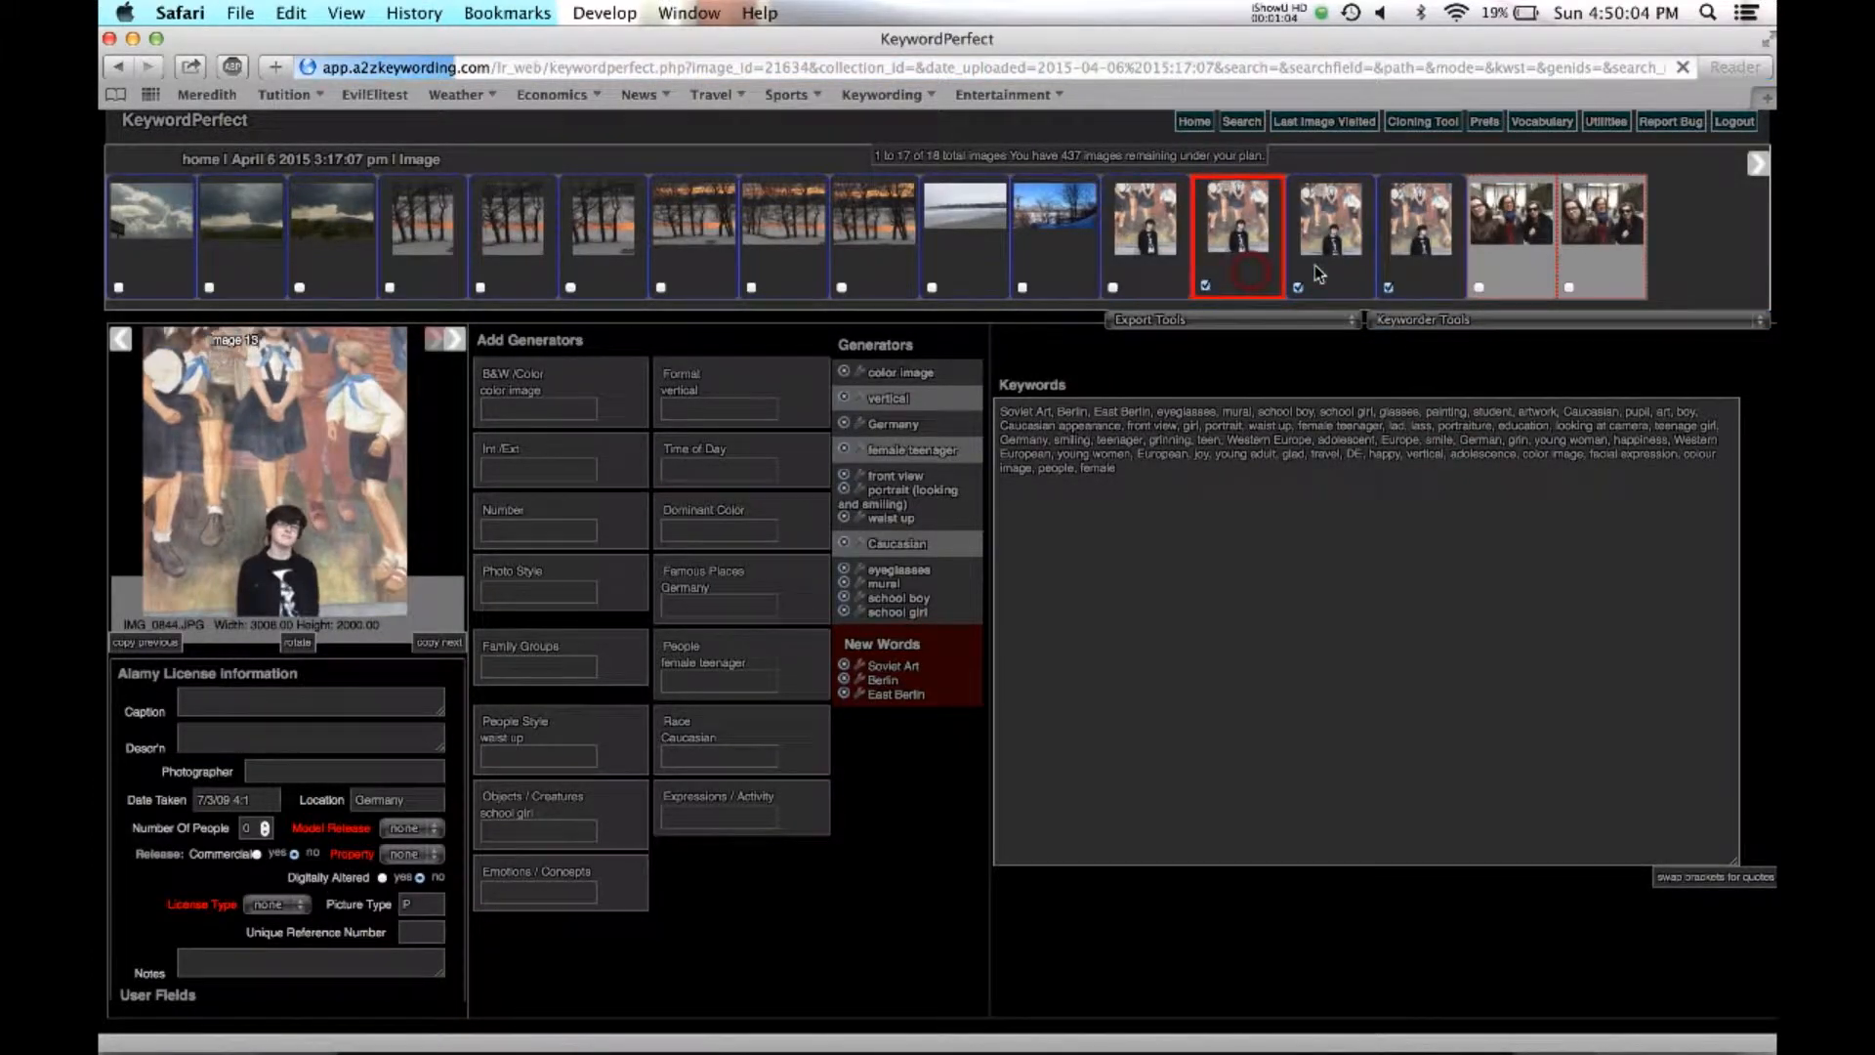
pyautogui.click(1330, 273)
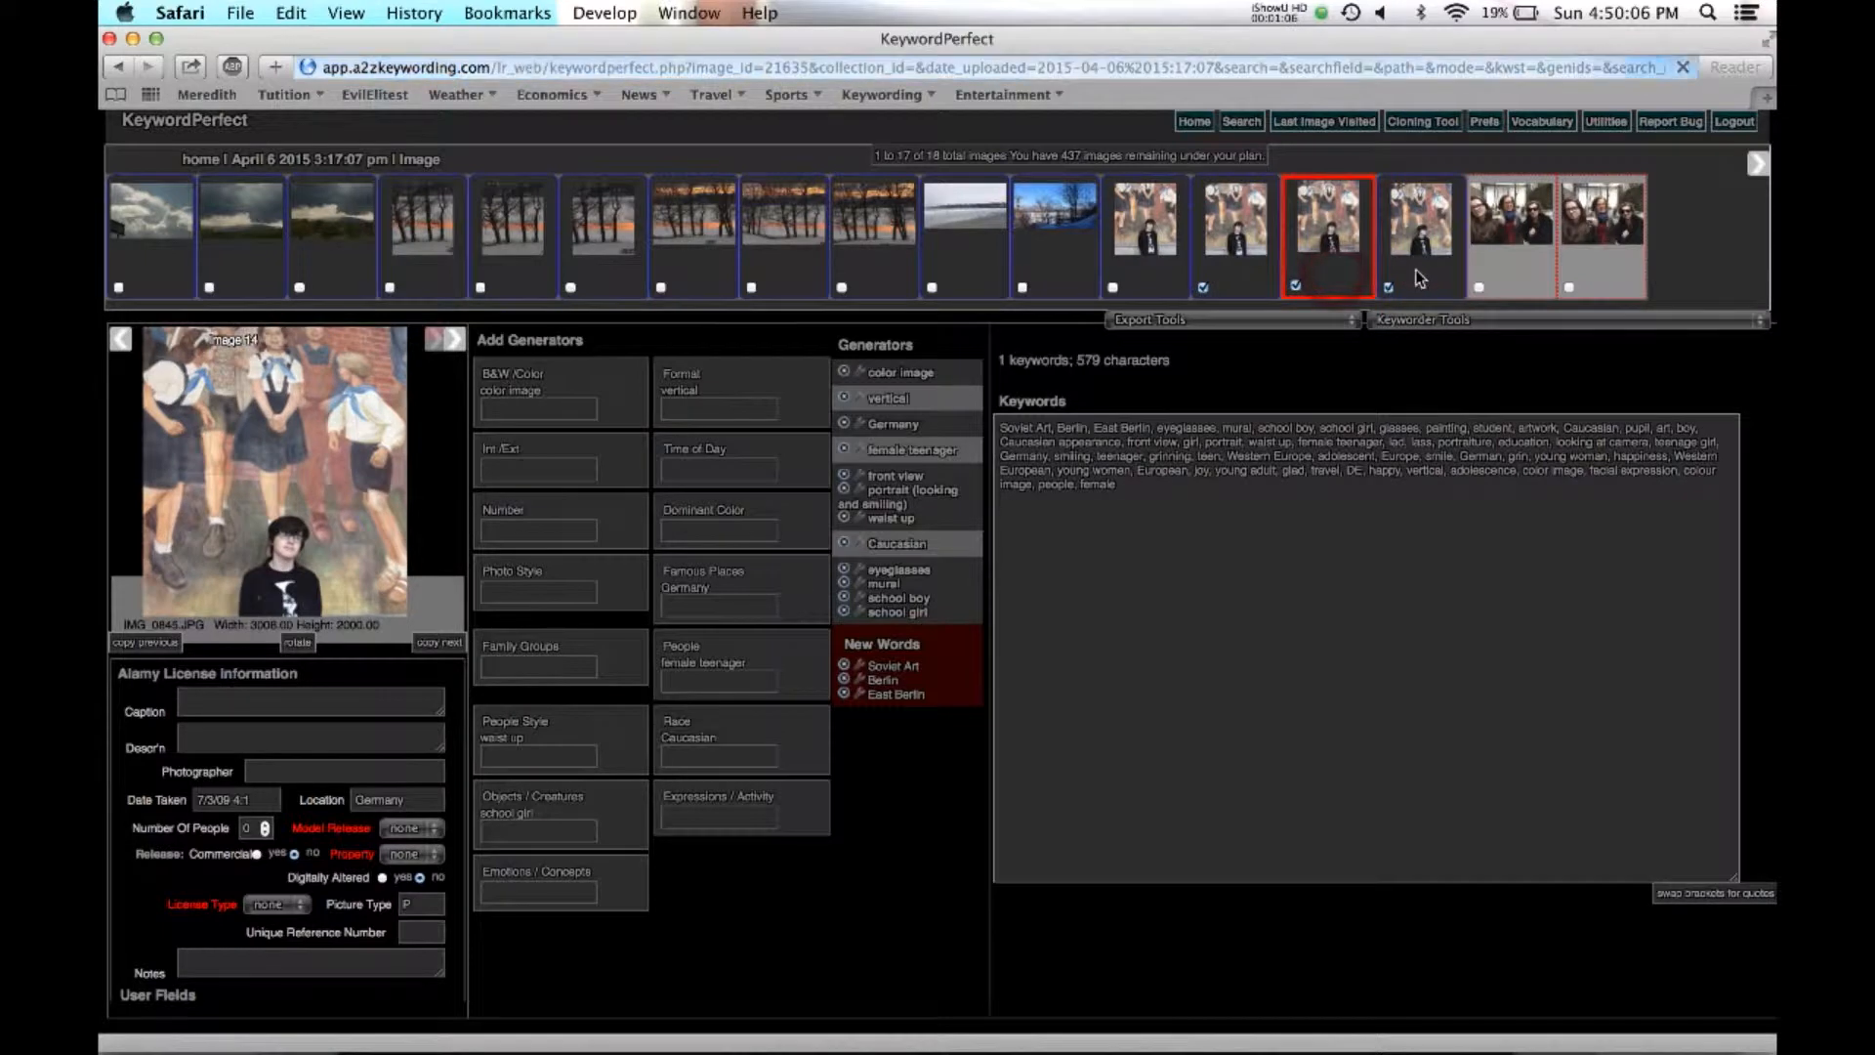
pyautogui.click(1413, 278)
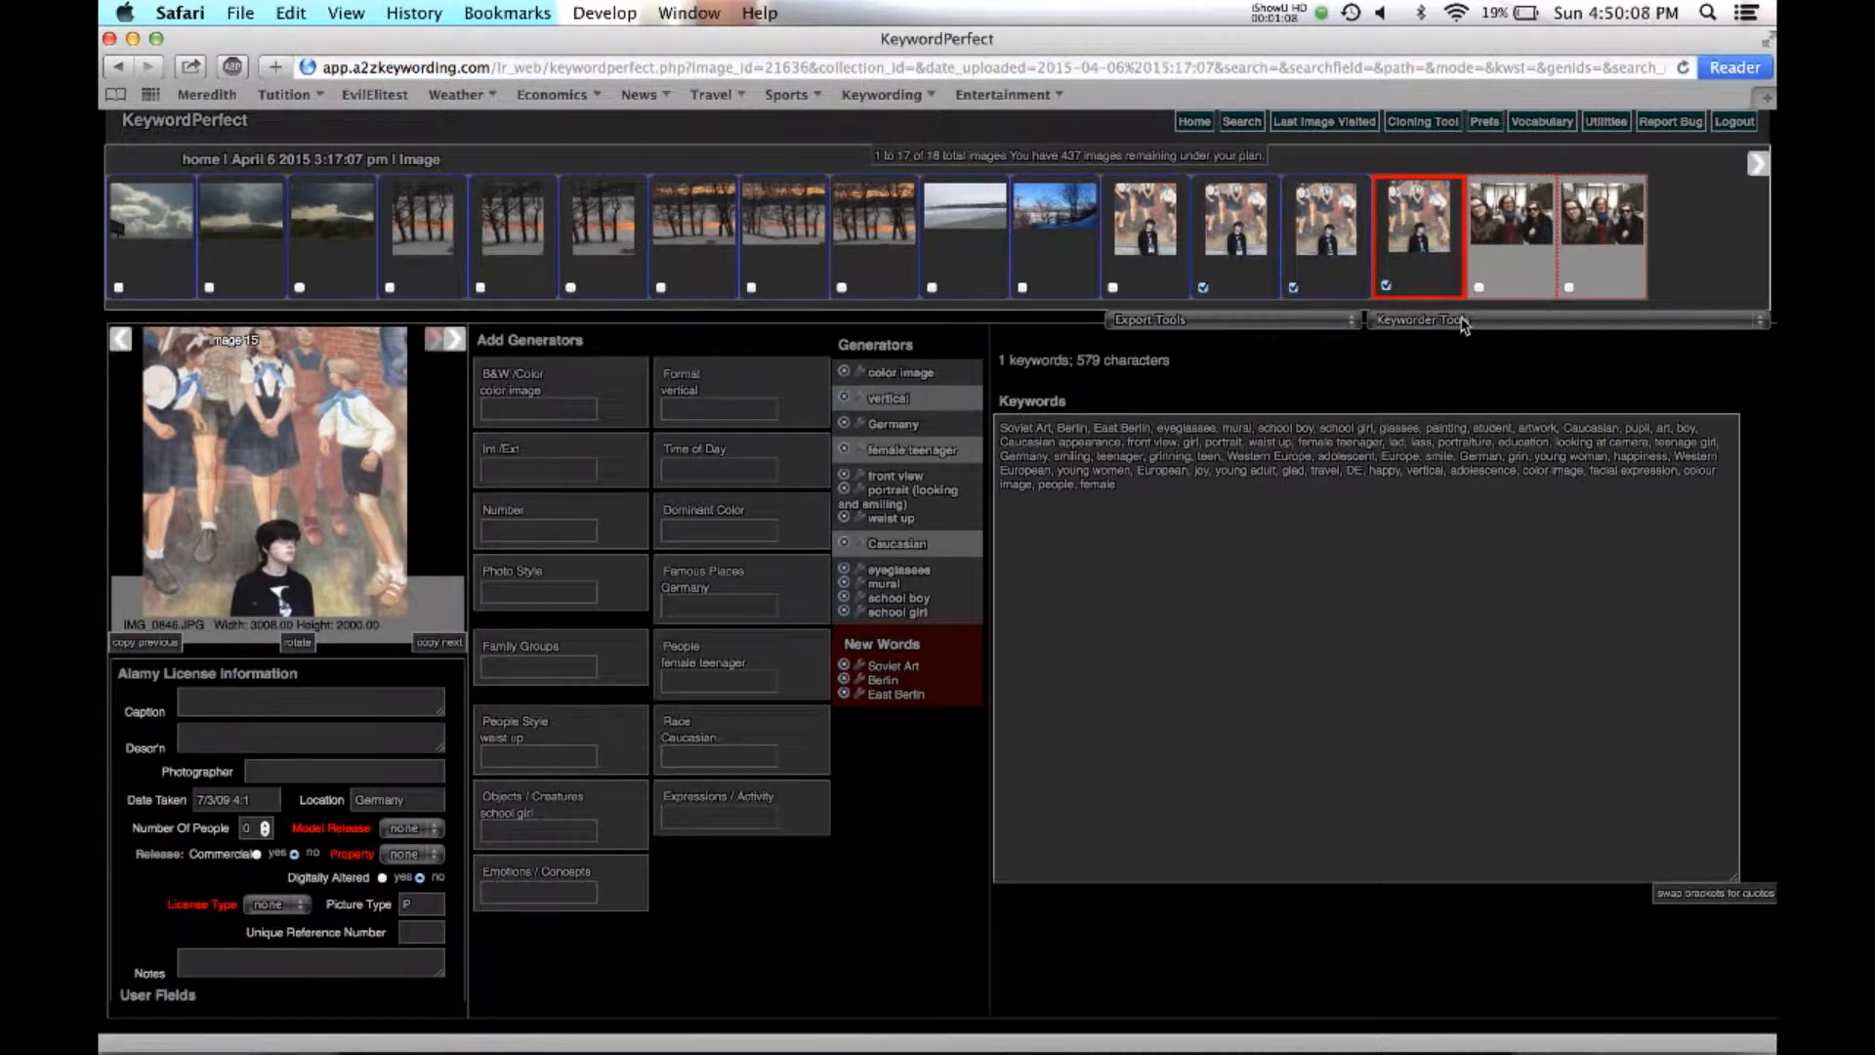
# Clear all keywords and generators from the open image 15 and deselect every image.
pyautogui.click(1461, 324)
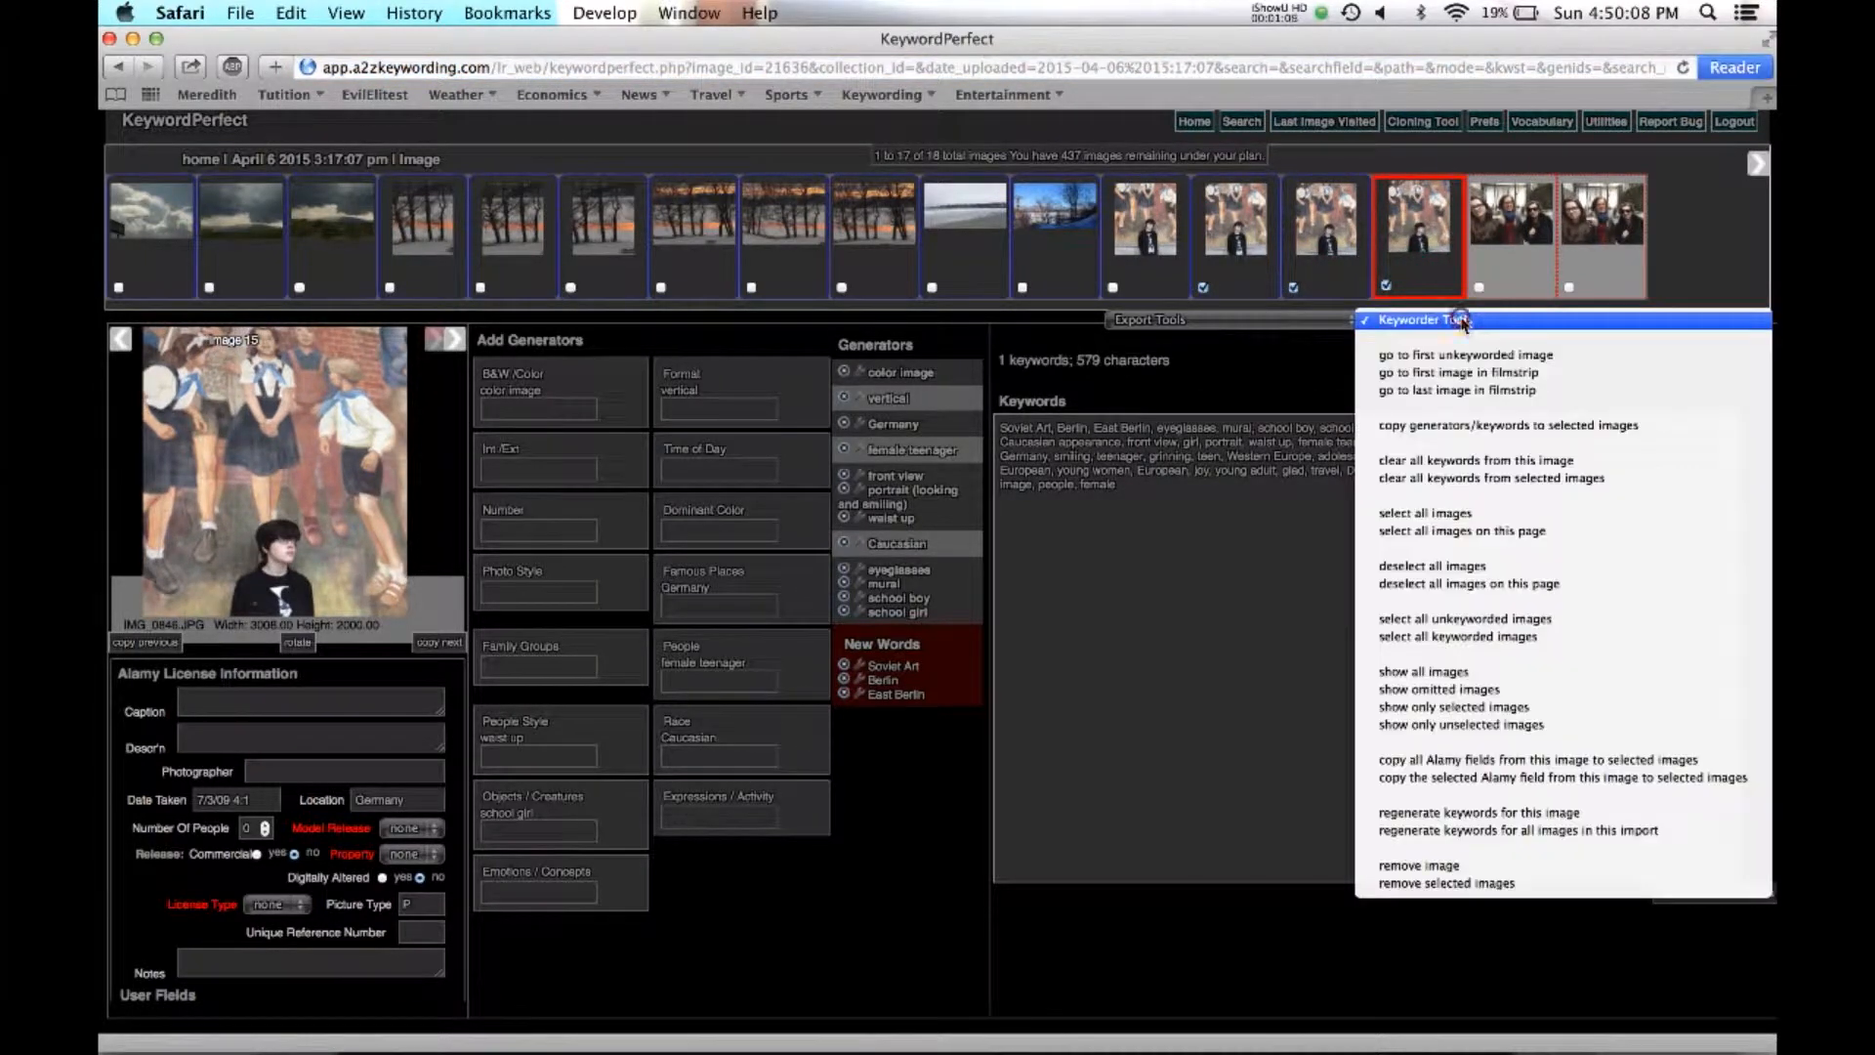
pyautogui.click(1448, 469)
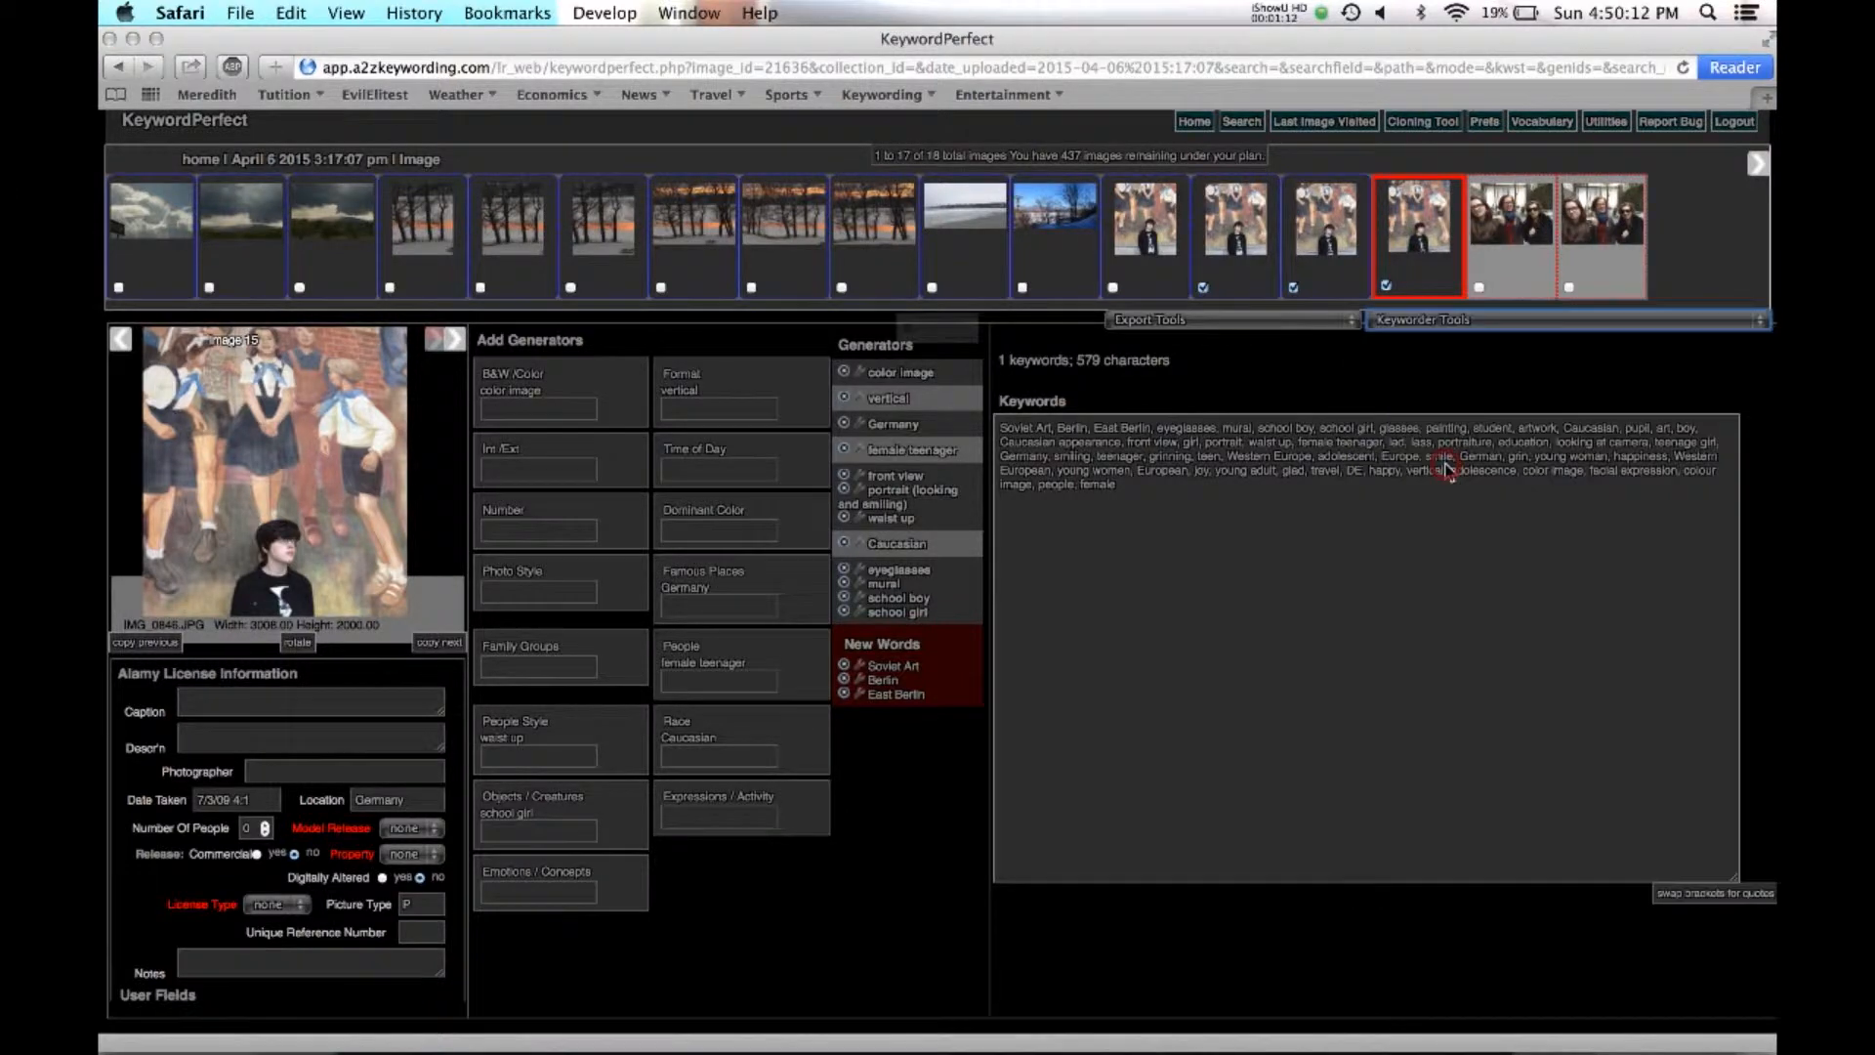
pyautogui.click(1113, 383)
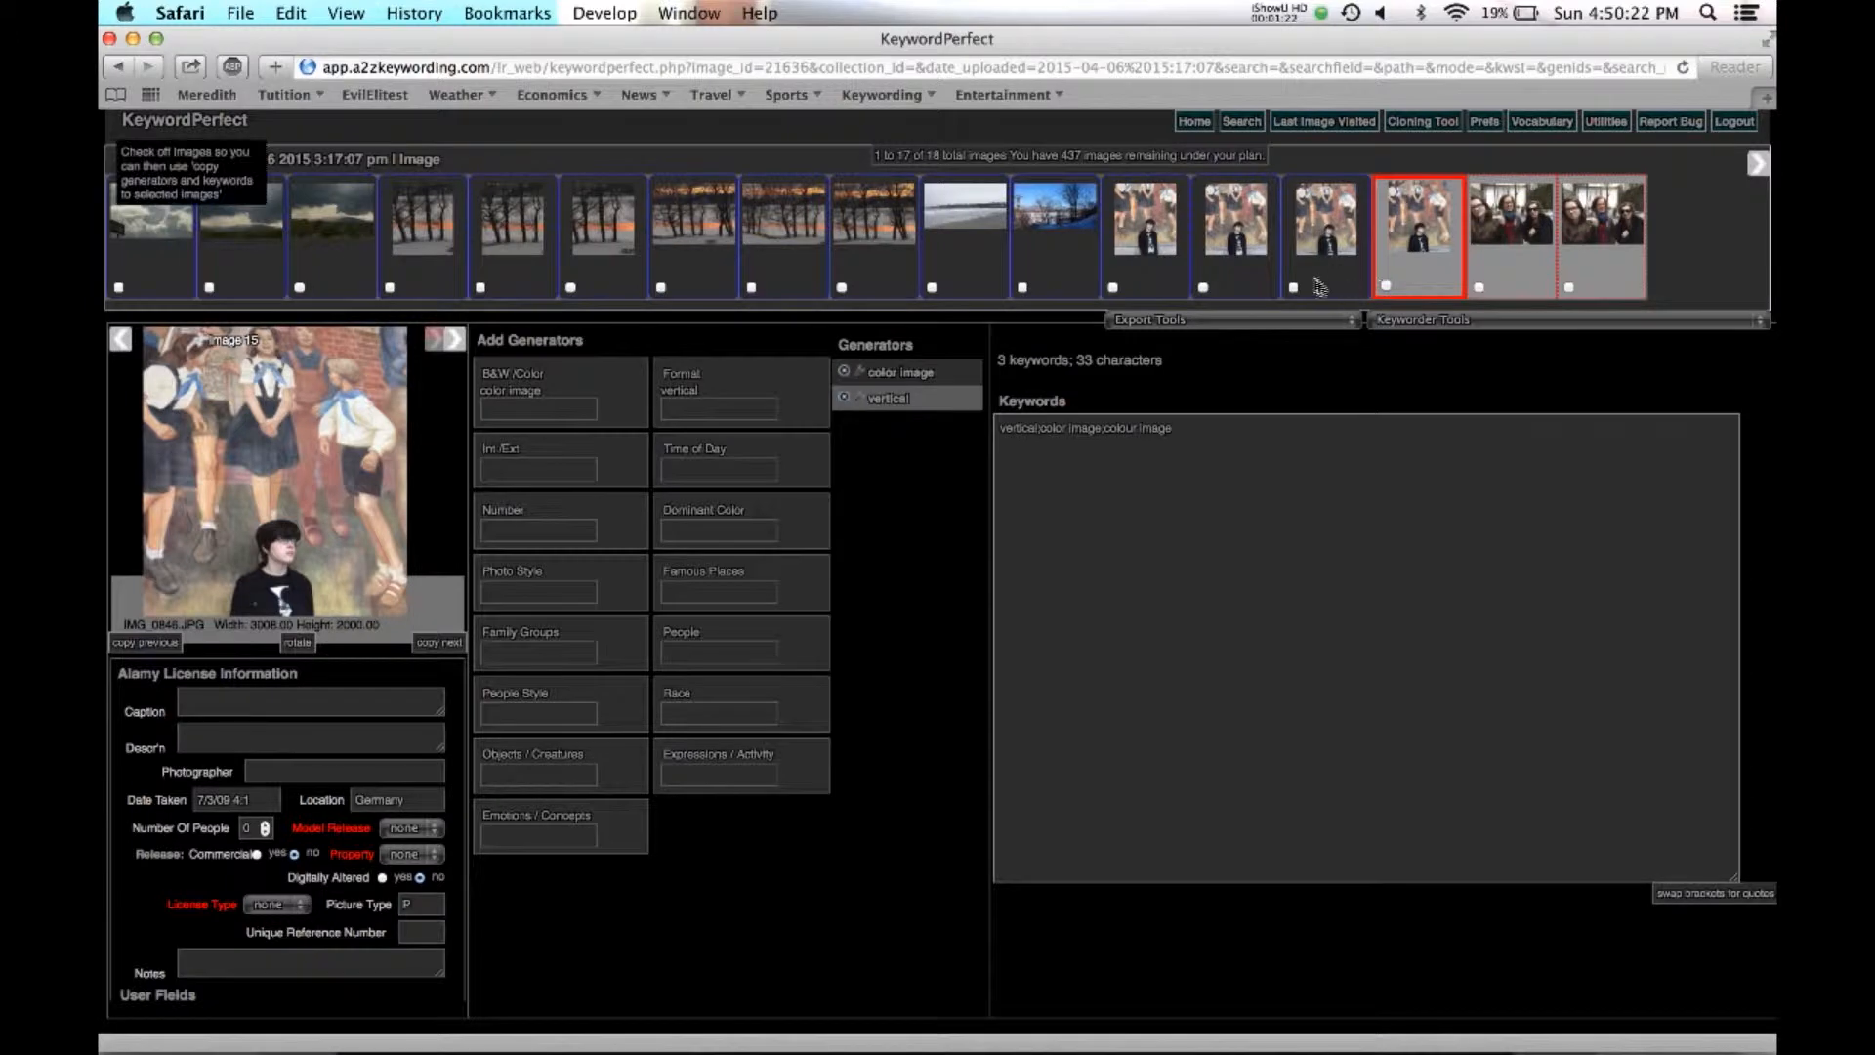
# Select images 13 and 14, clear all keywords from the selected images, and open image 14.
pyautogui.click(1203, 289)
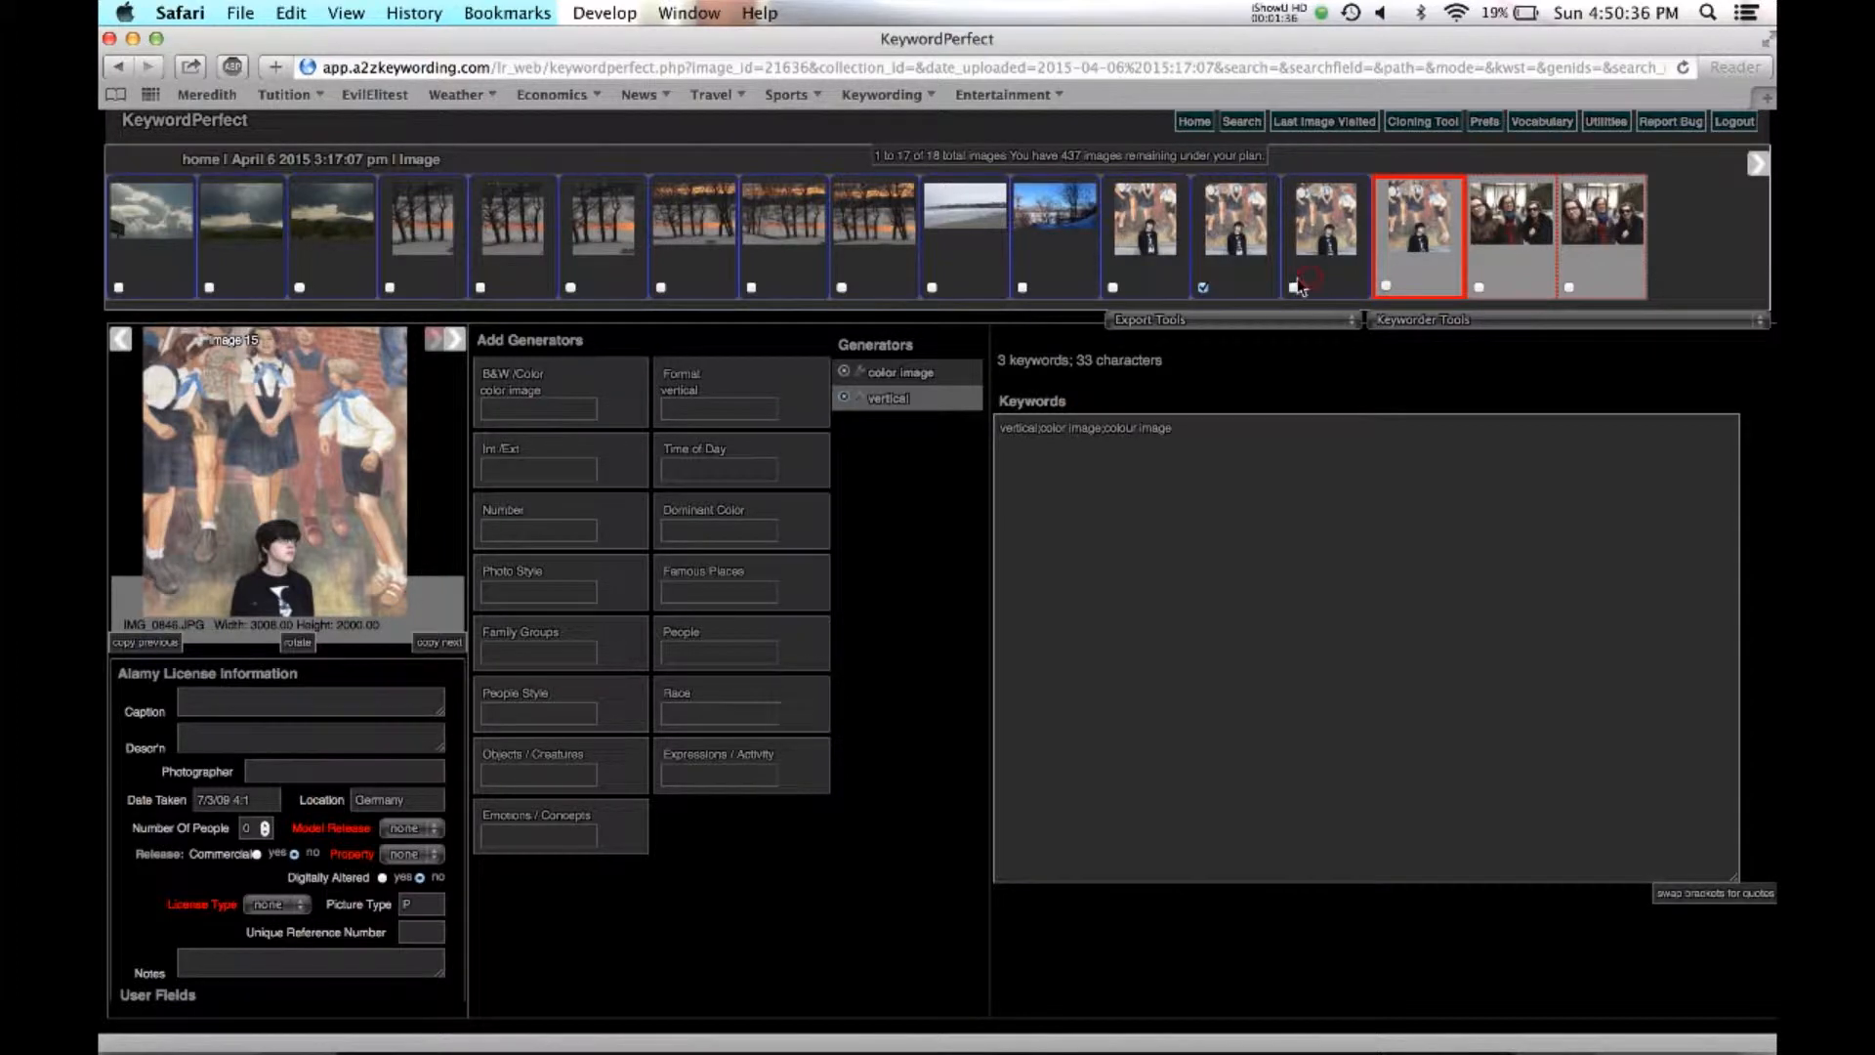
pyautogui.click(1203, 287)
pyautogui.click(1447, 320)
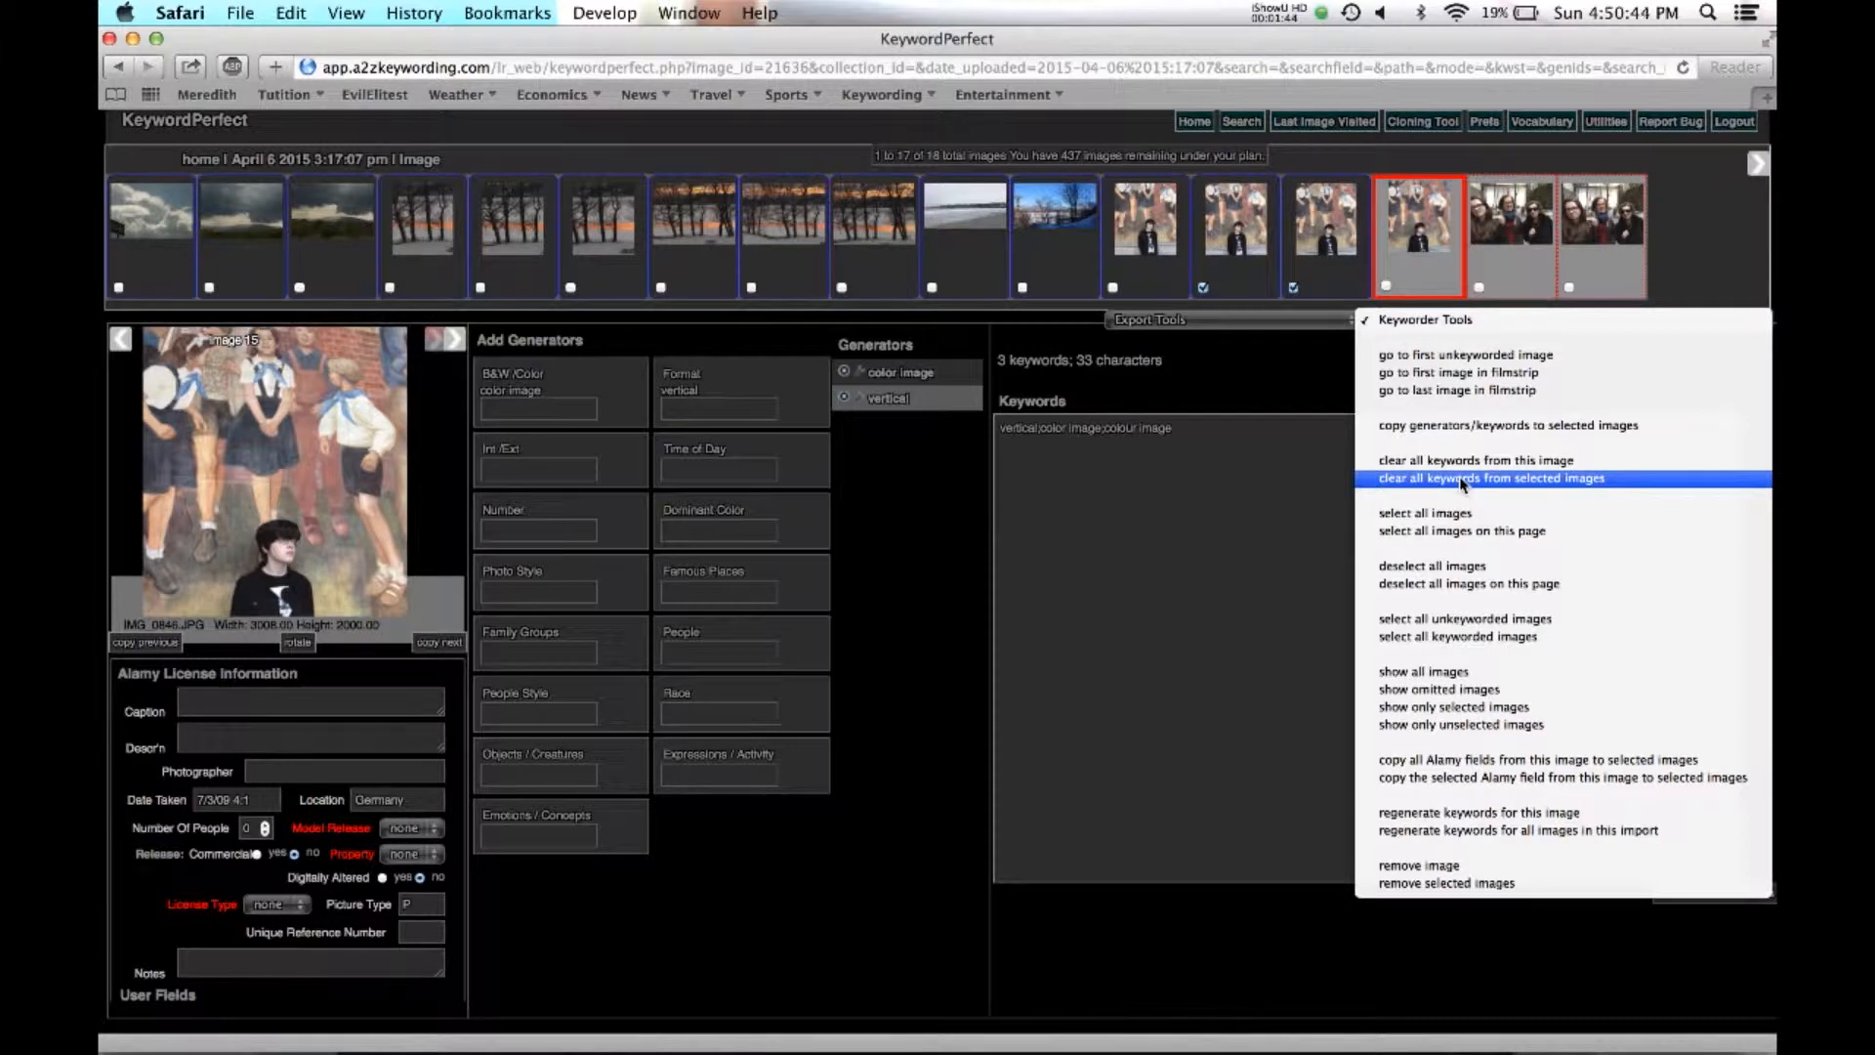
pyautogui.click(1461, 478)
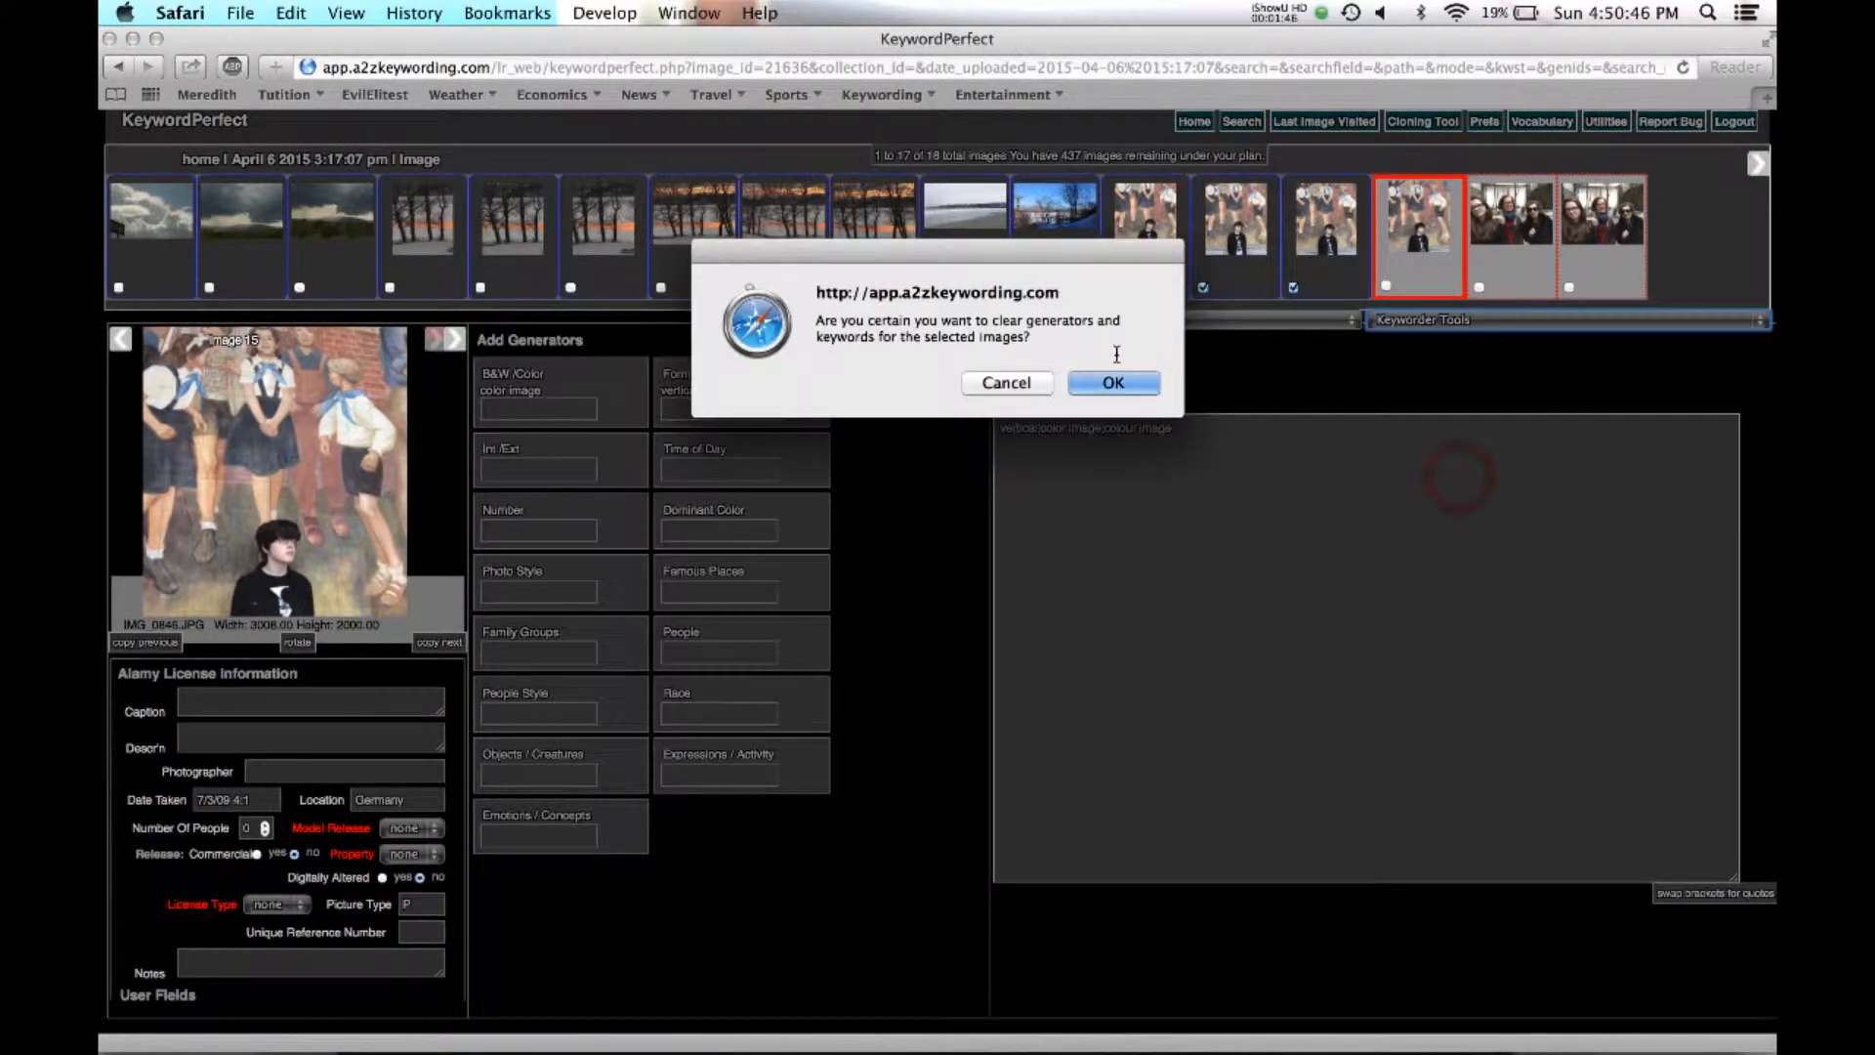
pyautogui.click(1114, 383)
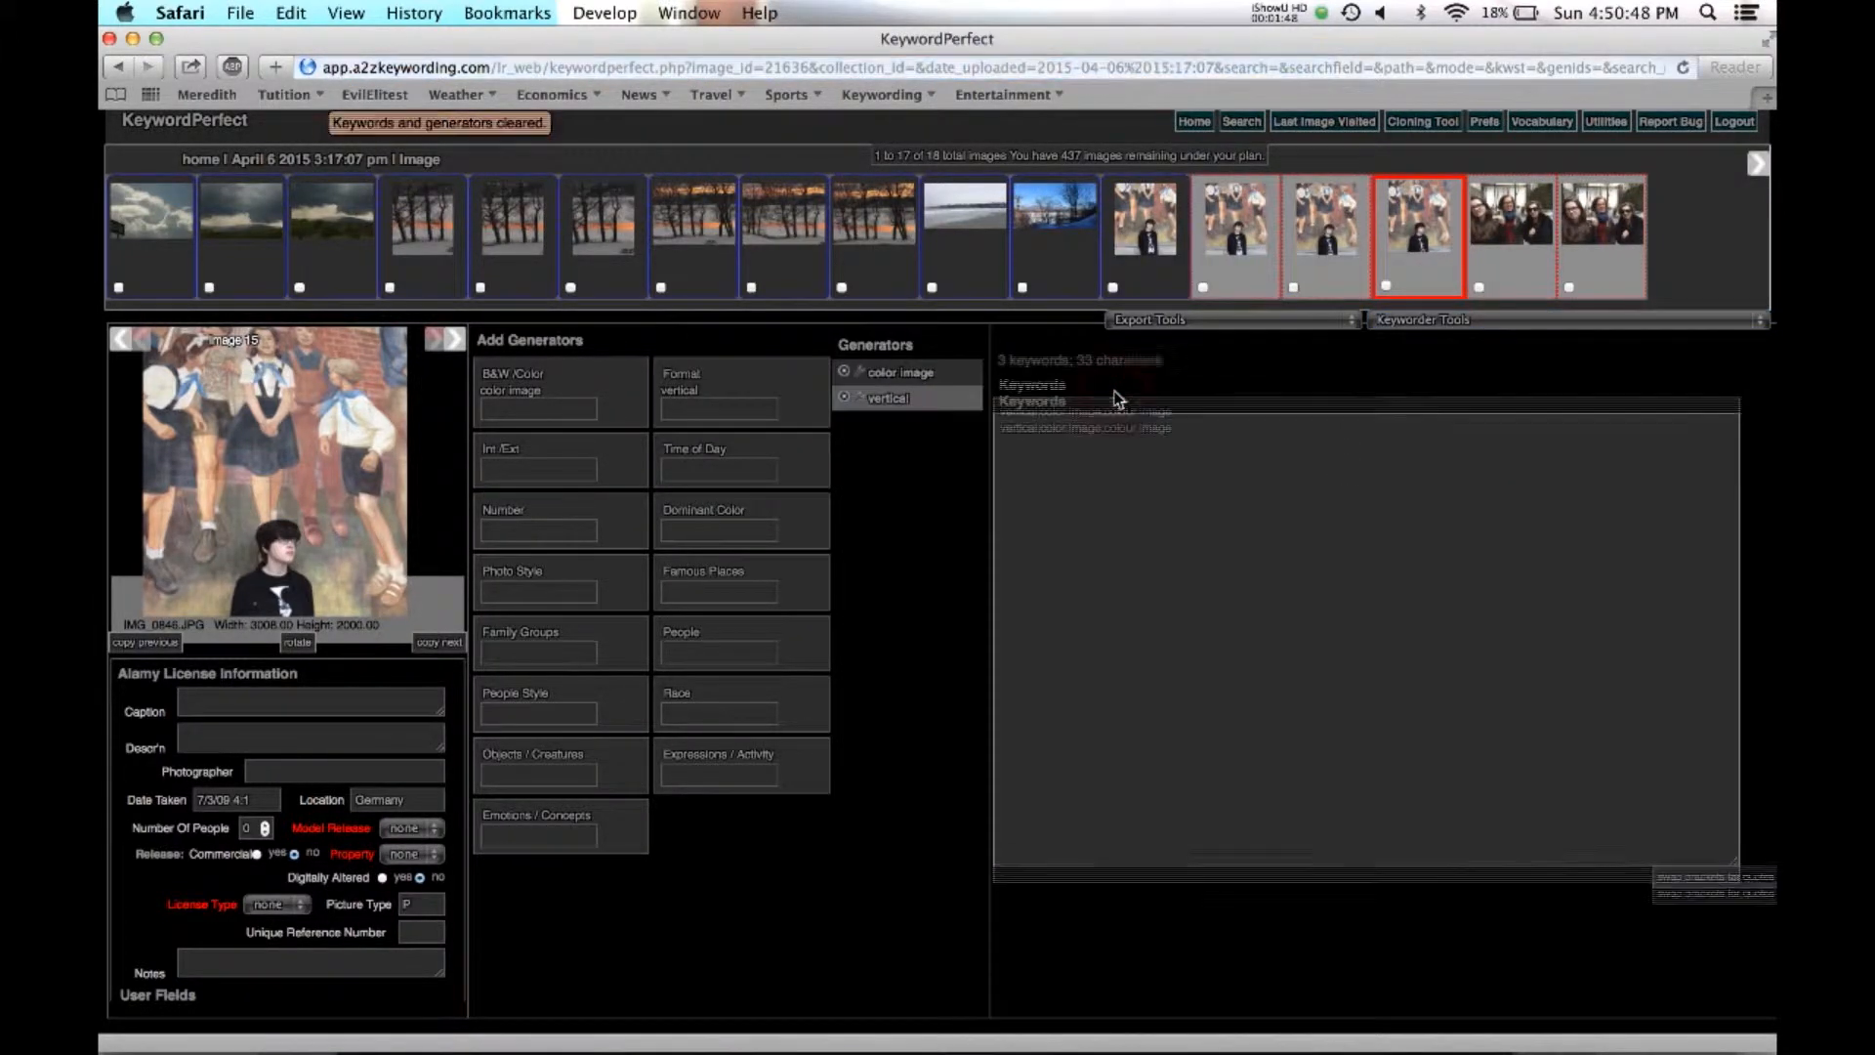
pyautogui.click(1332, 266)
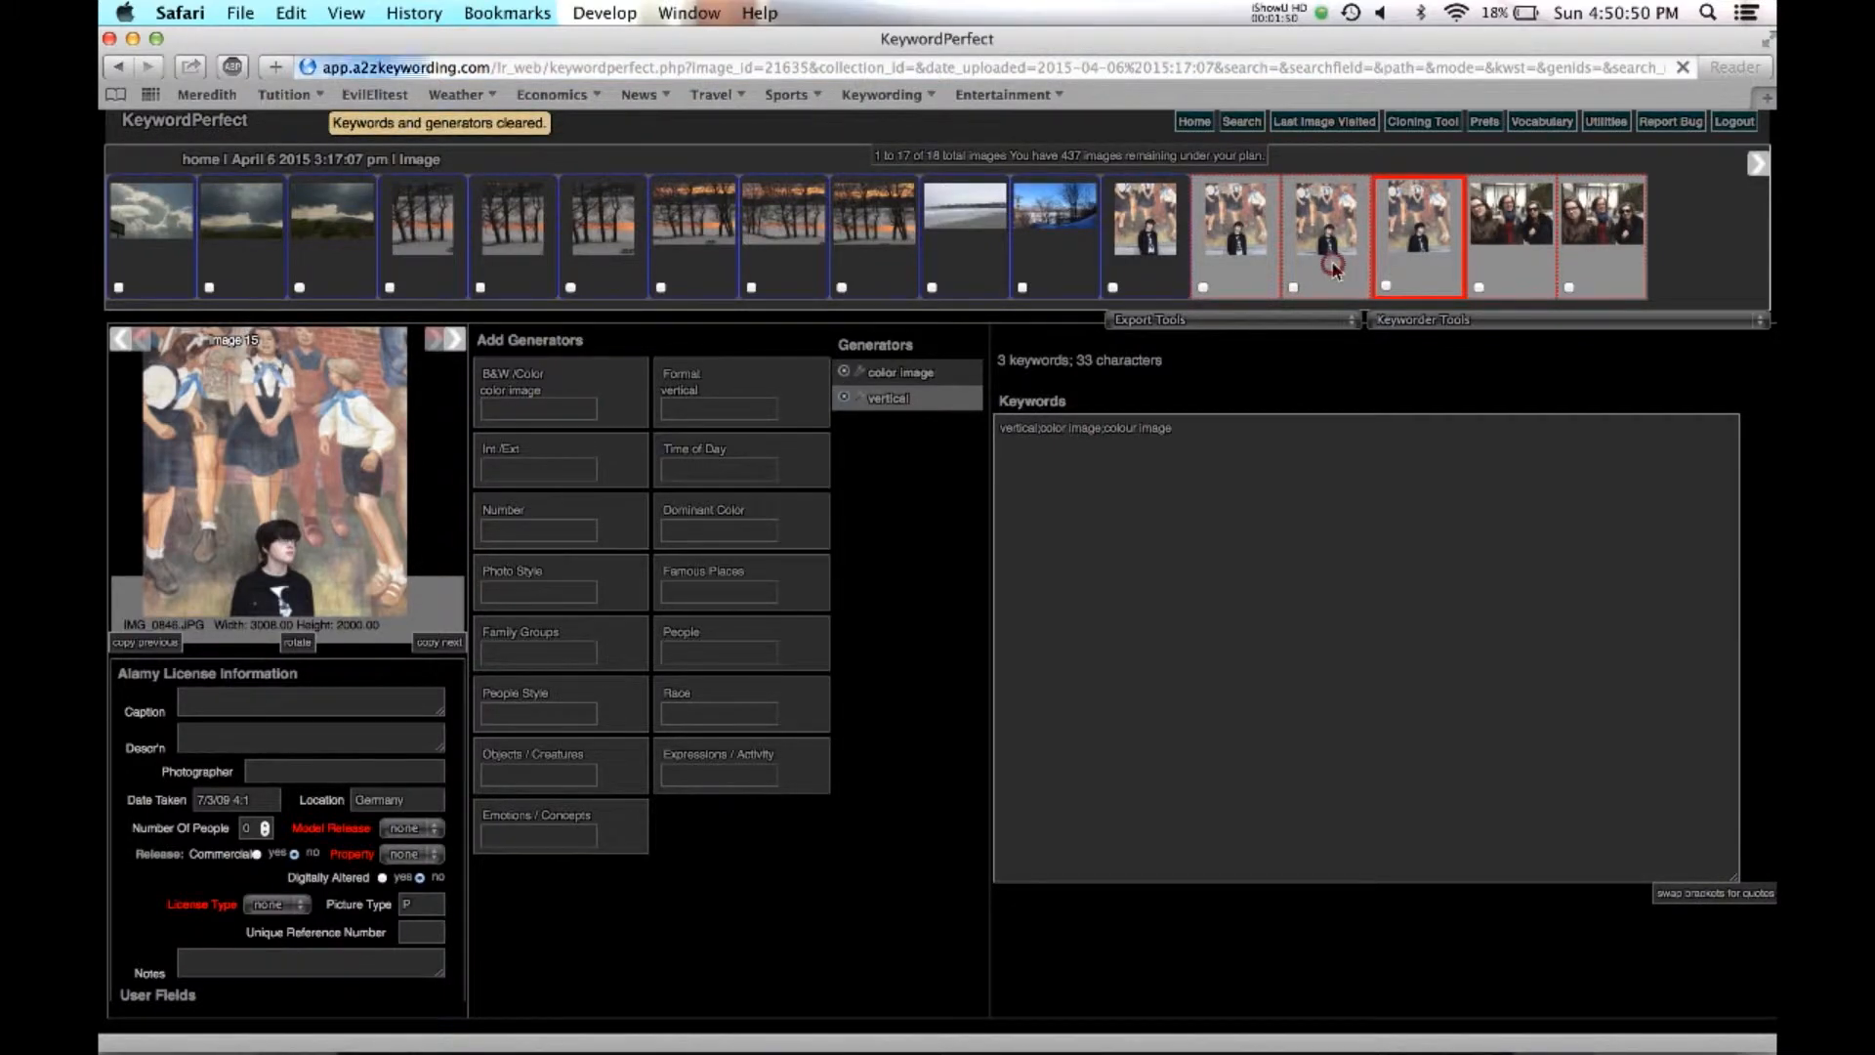
# Select all images in the import, check the selection on the second filmstrip page, and deselect all images.
pyautogui.click(1428, 328)
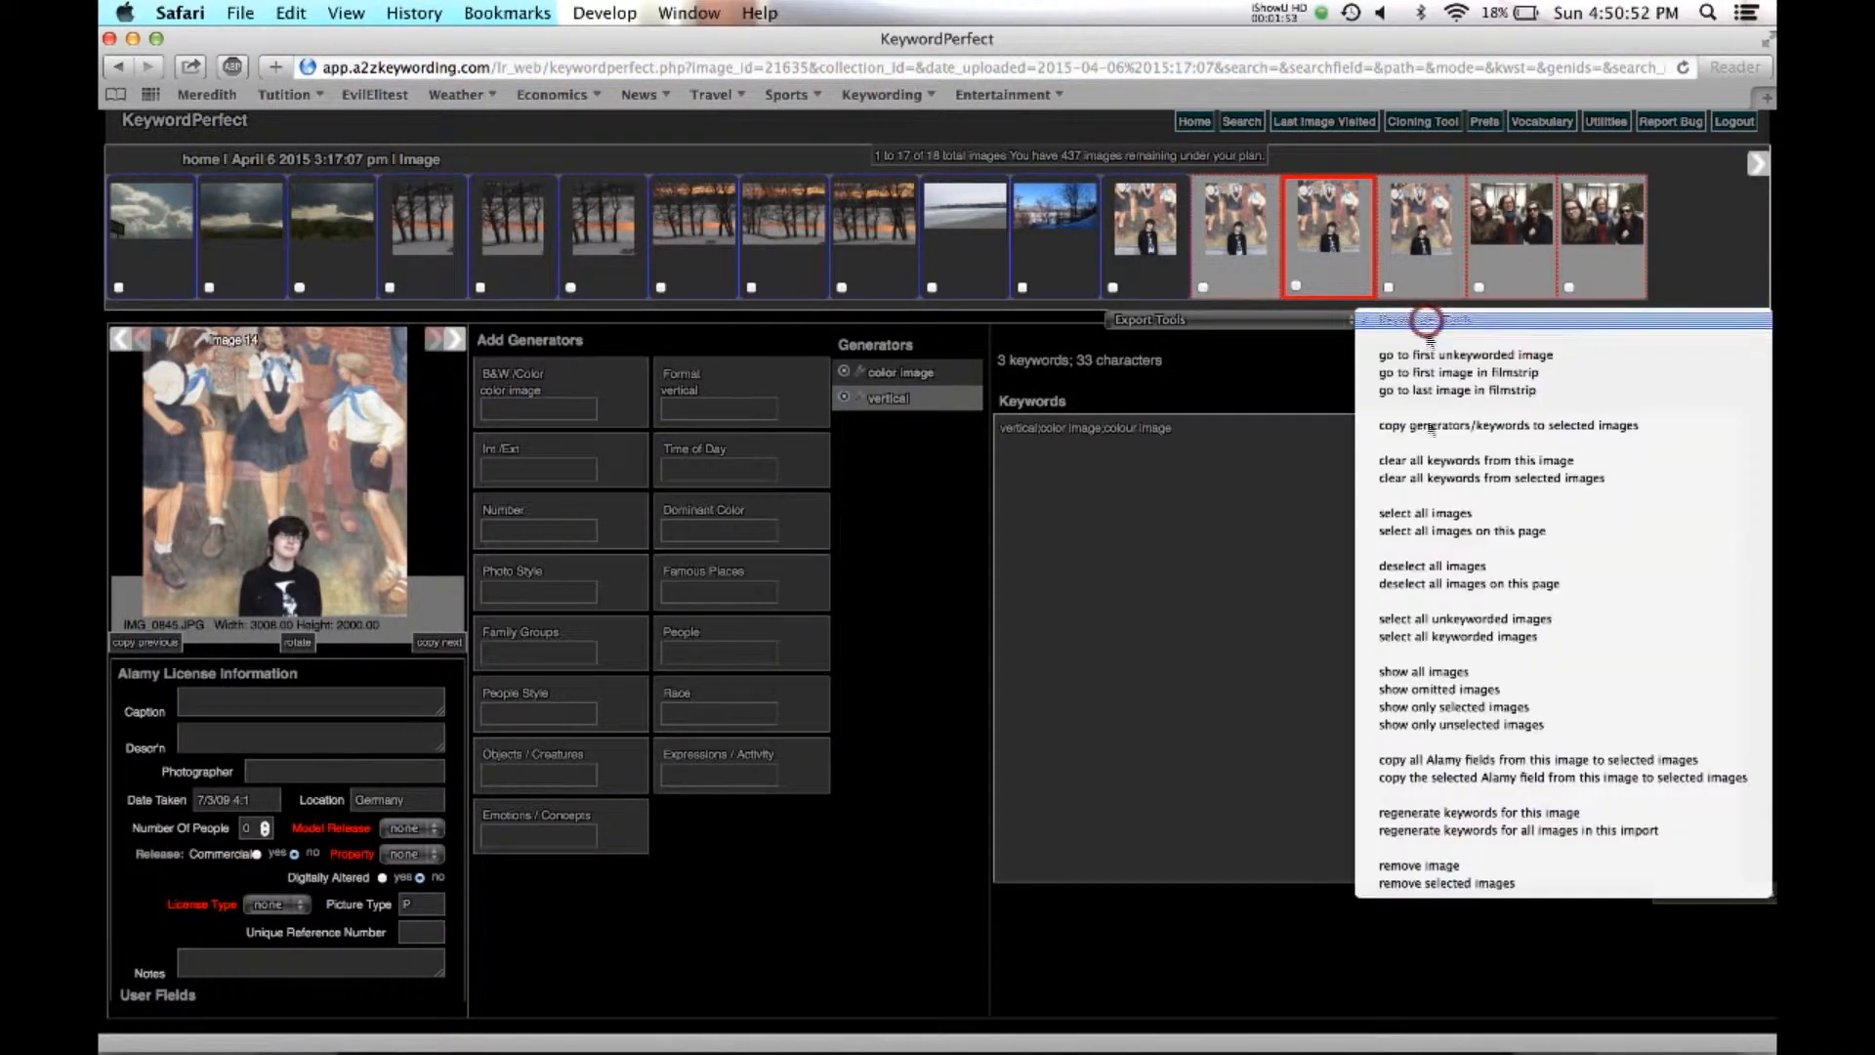
pyautogui.click(1421, 518)
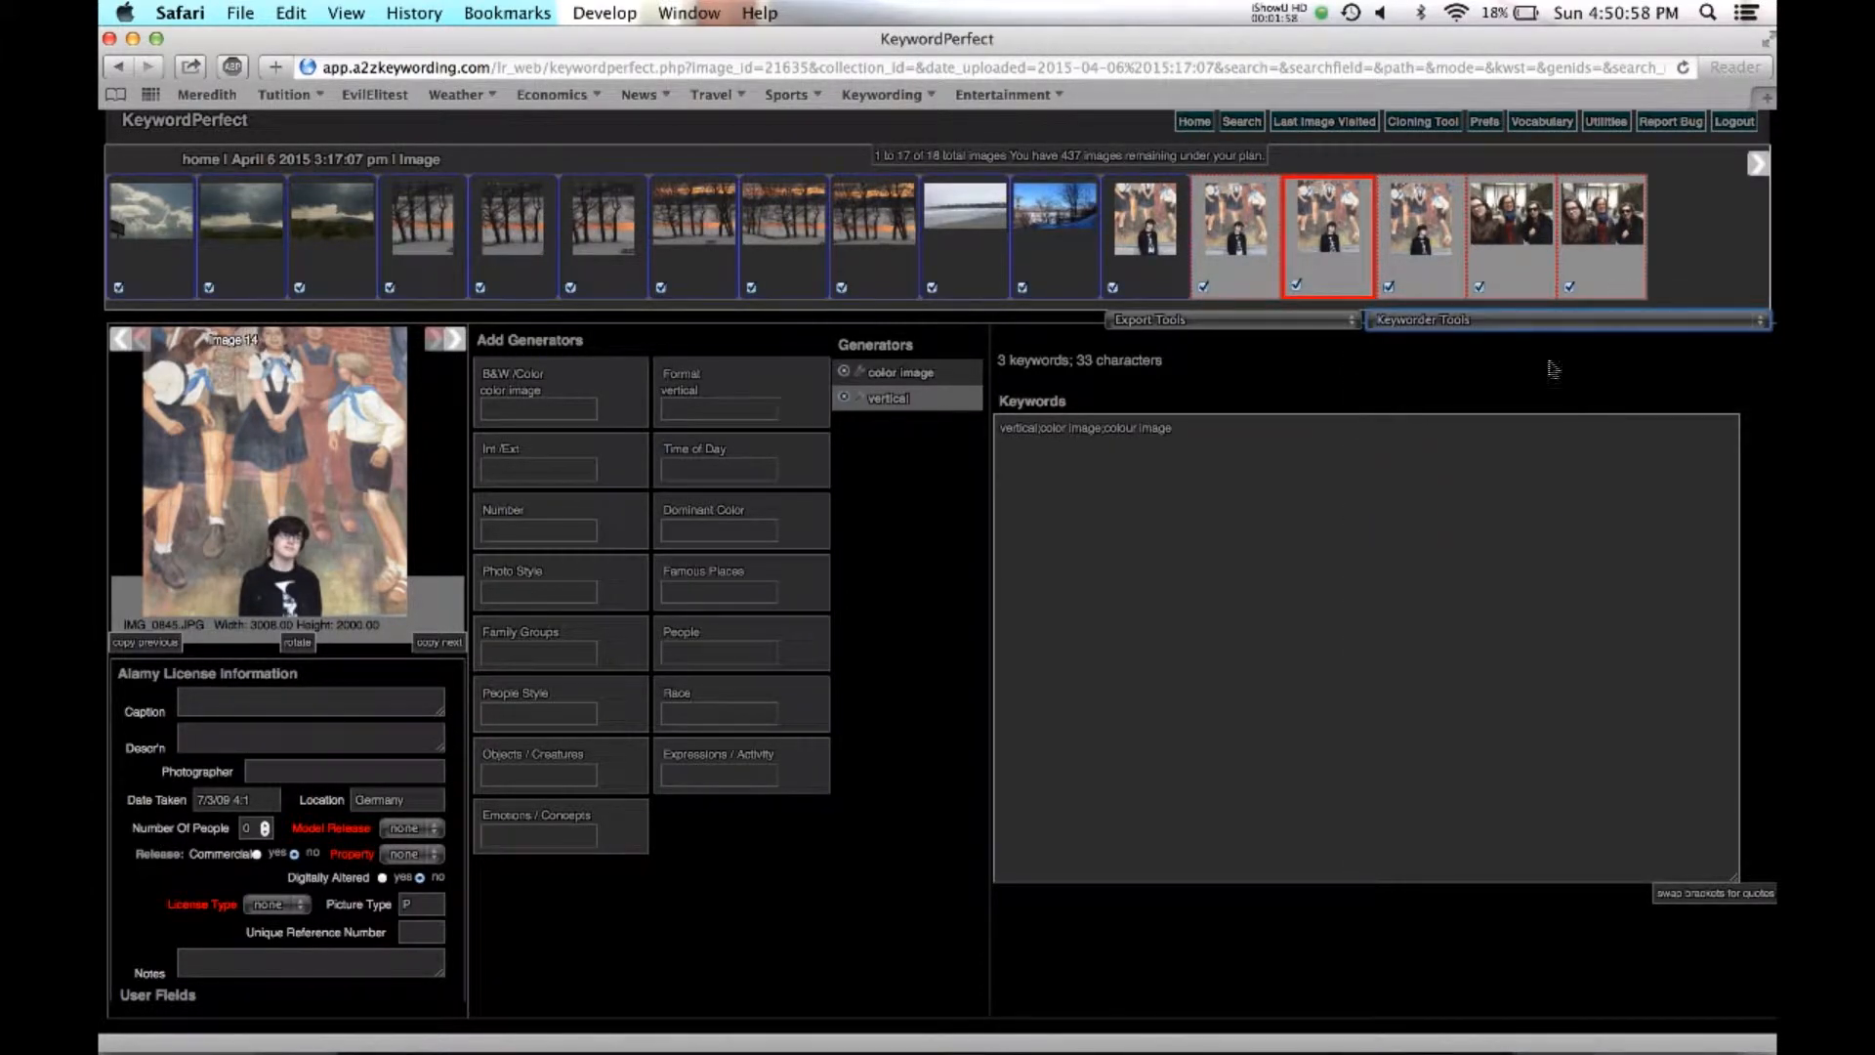
pyautogui.click(1755, 163)
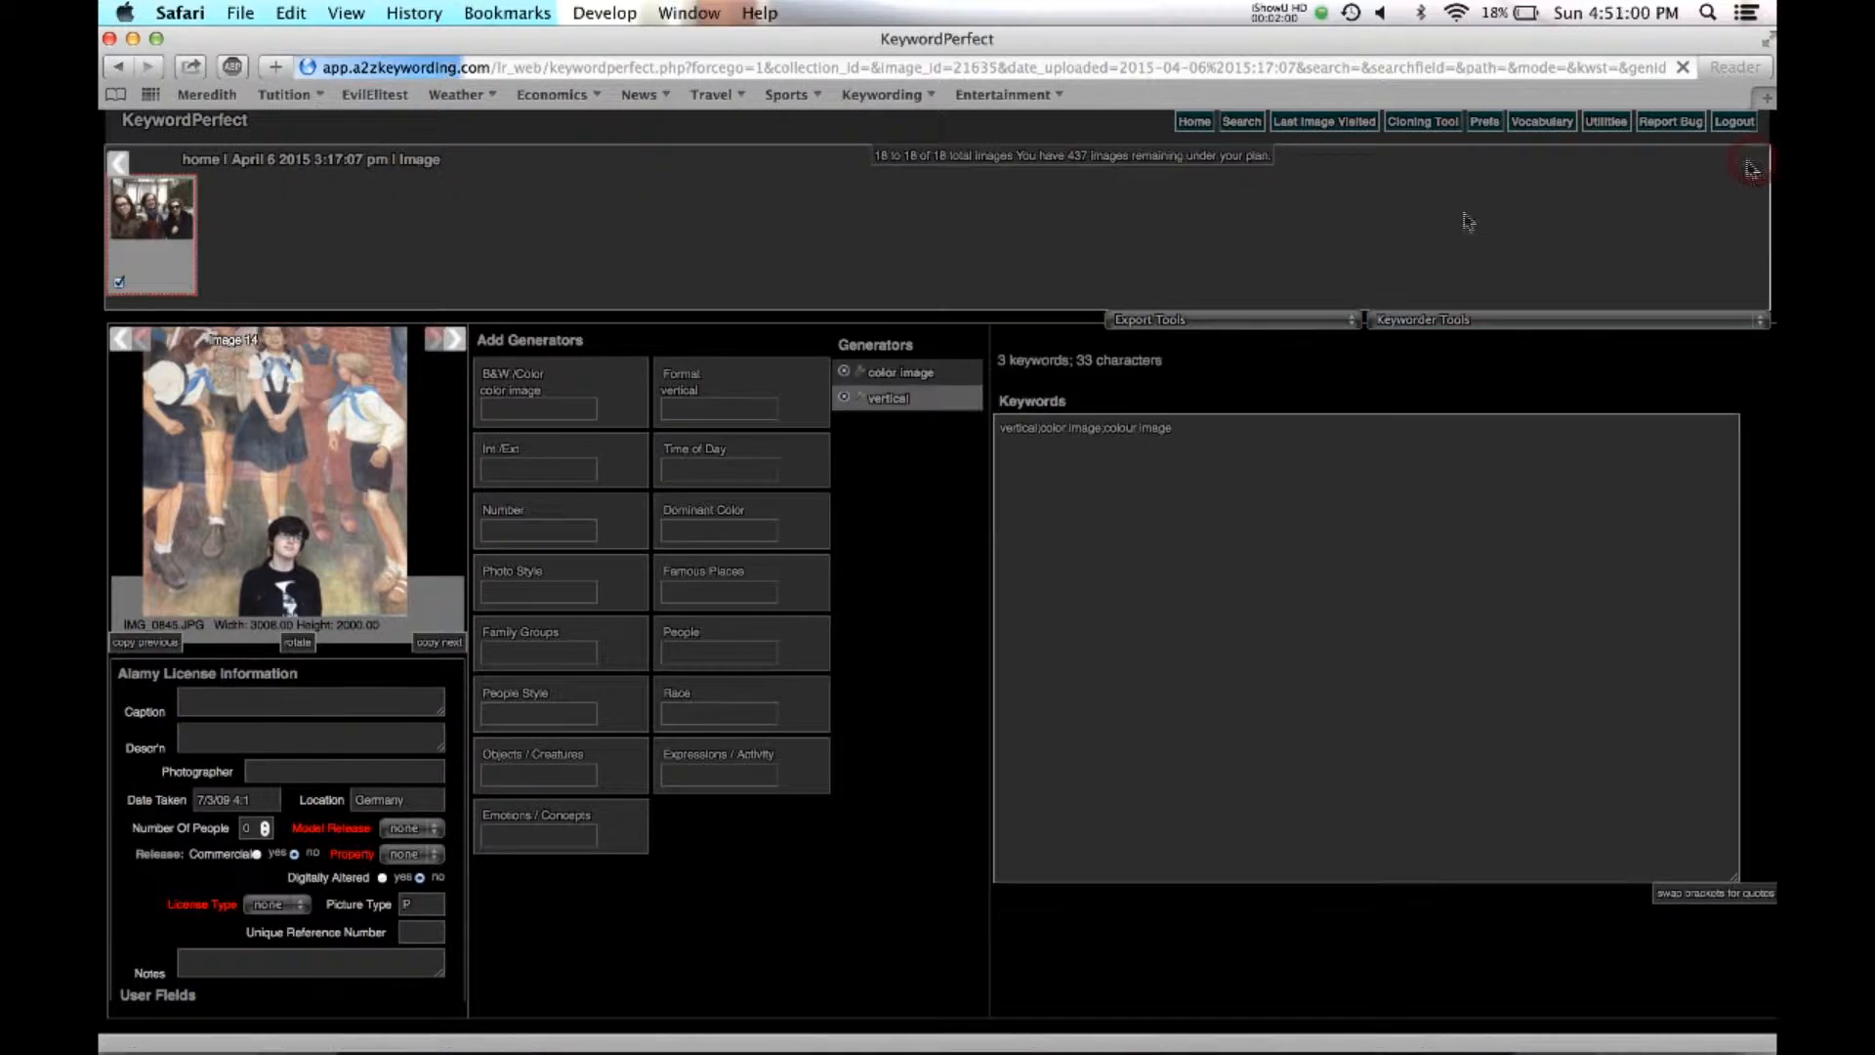
pyautogui.click(122, 164)
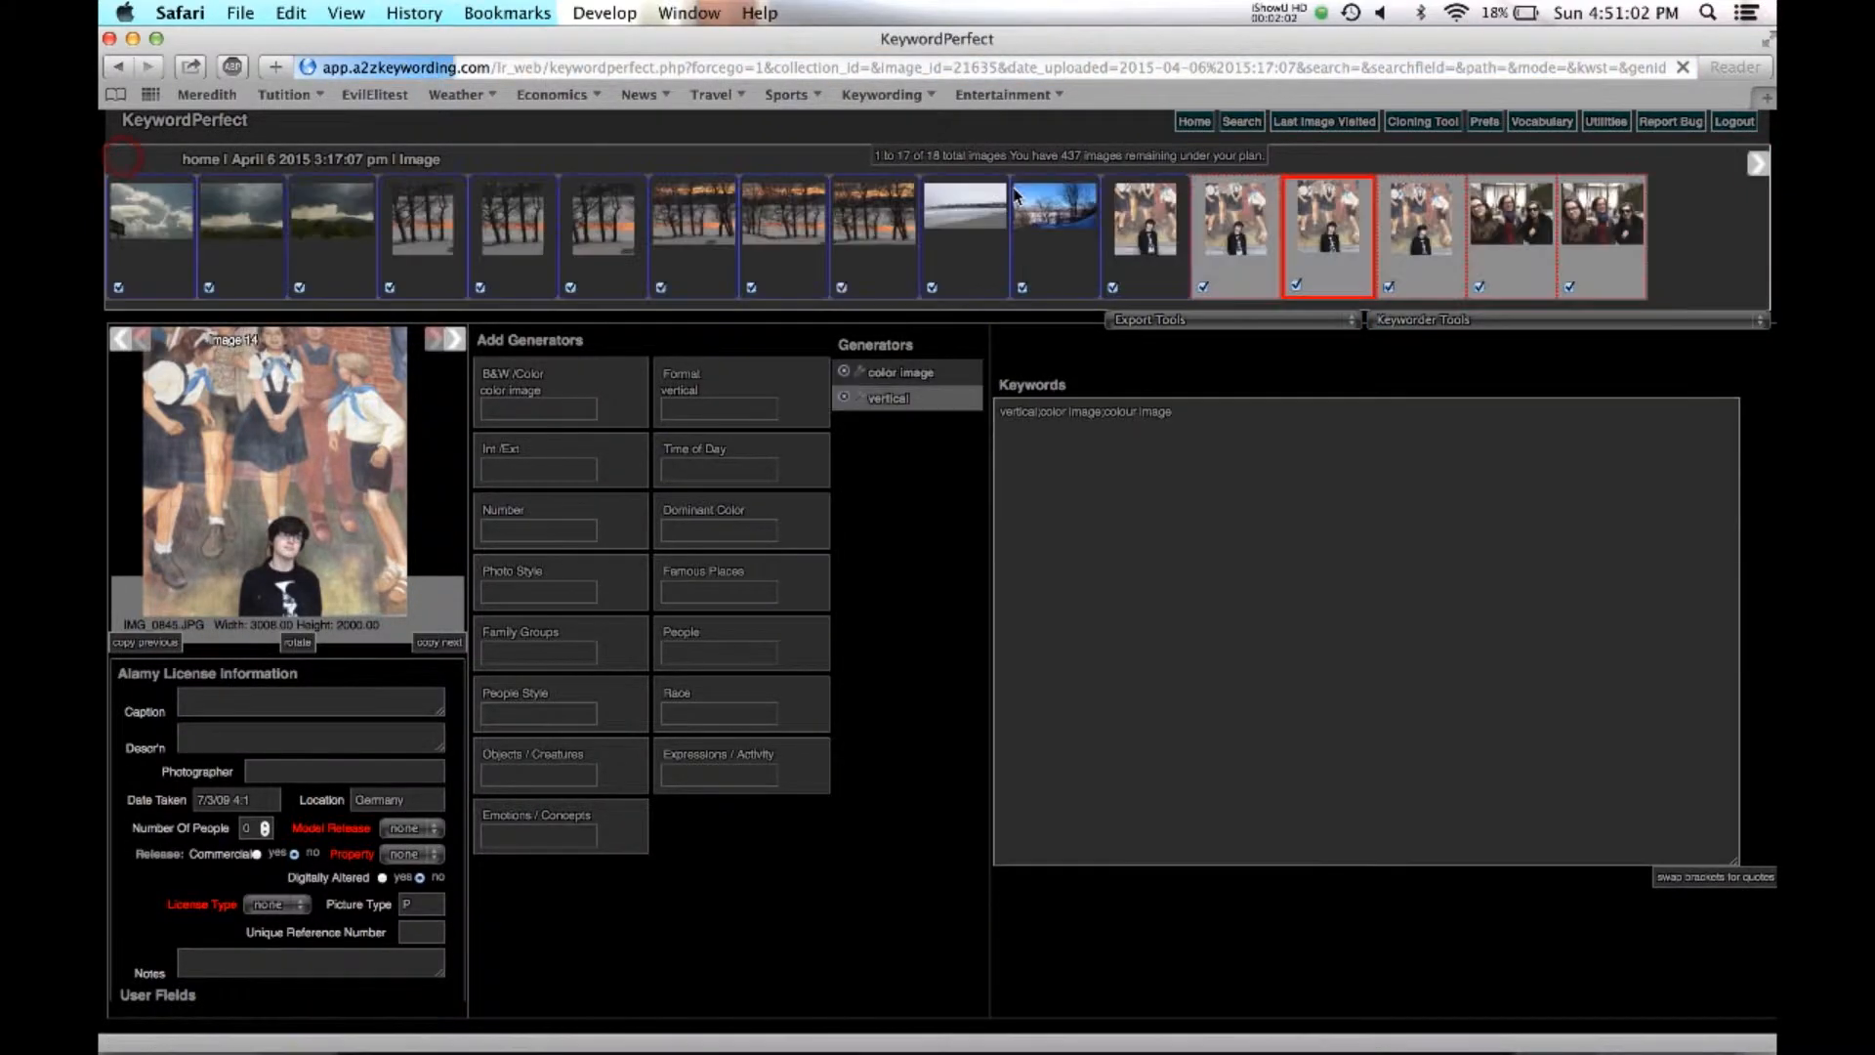
pyautogui.click(1428, 320)
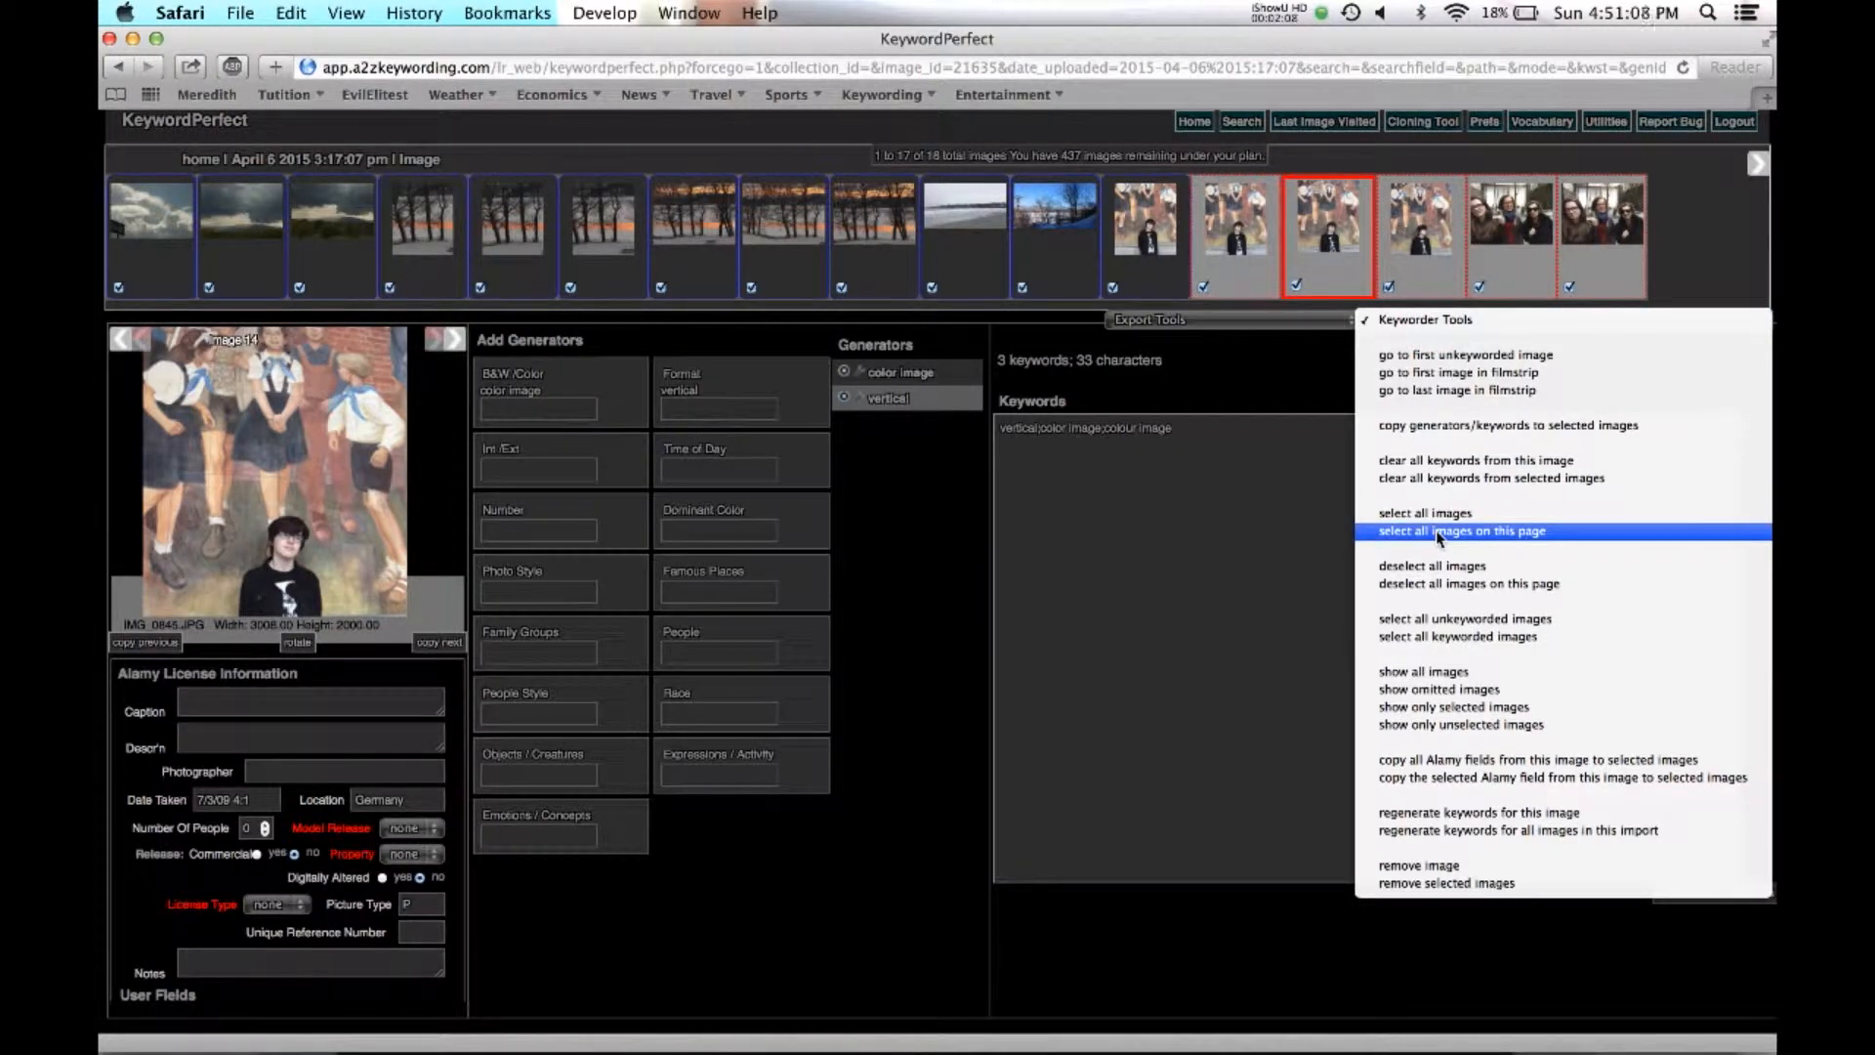
pyautogui.click(1418, 570)
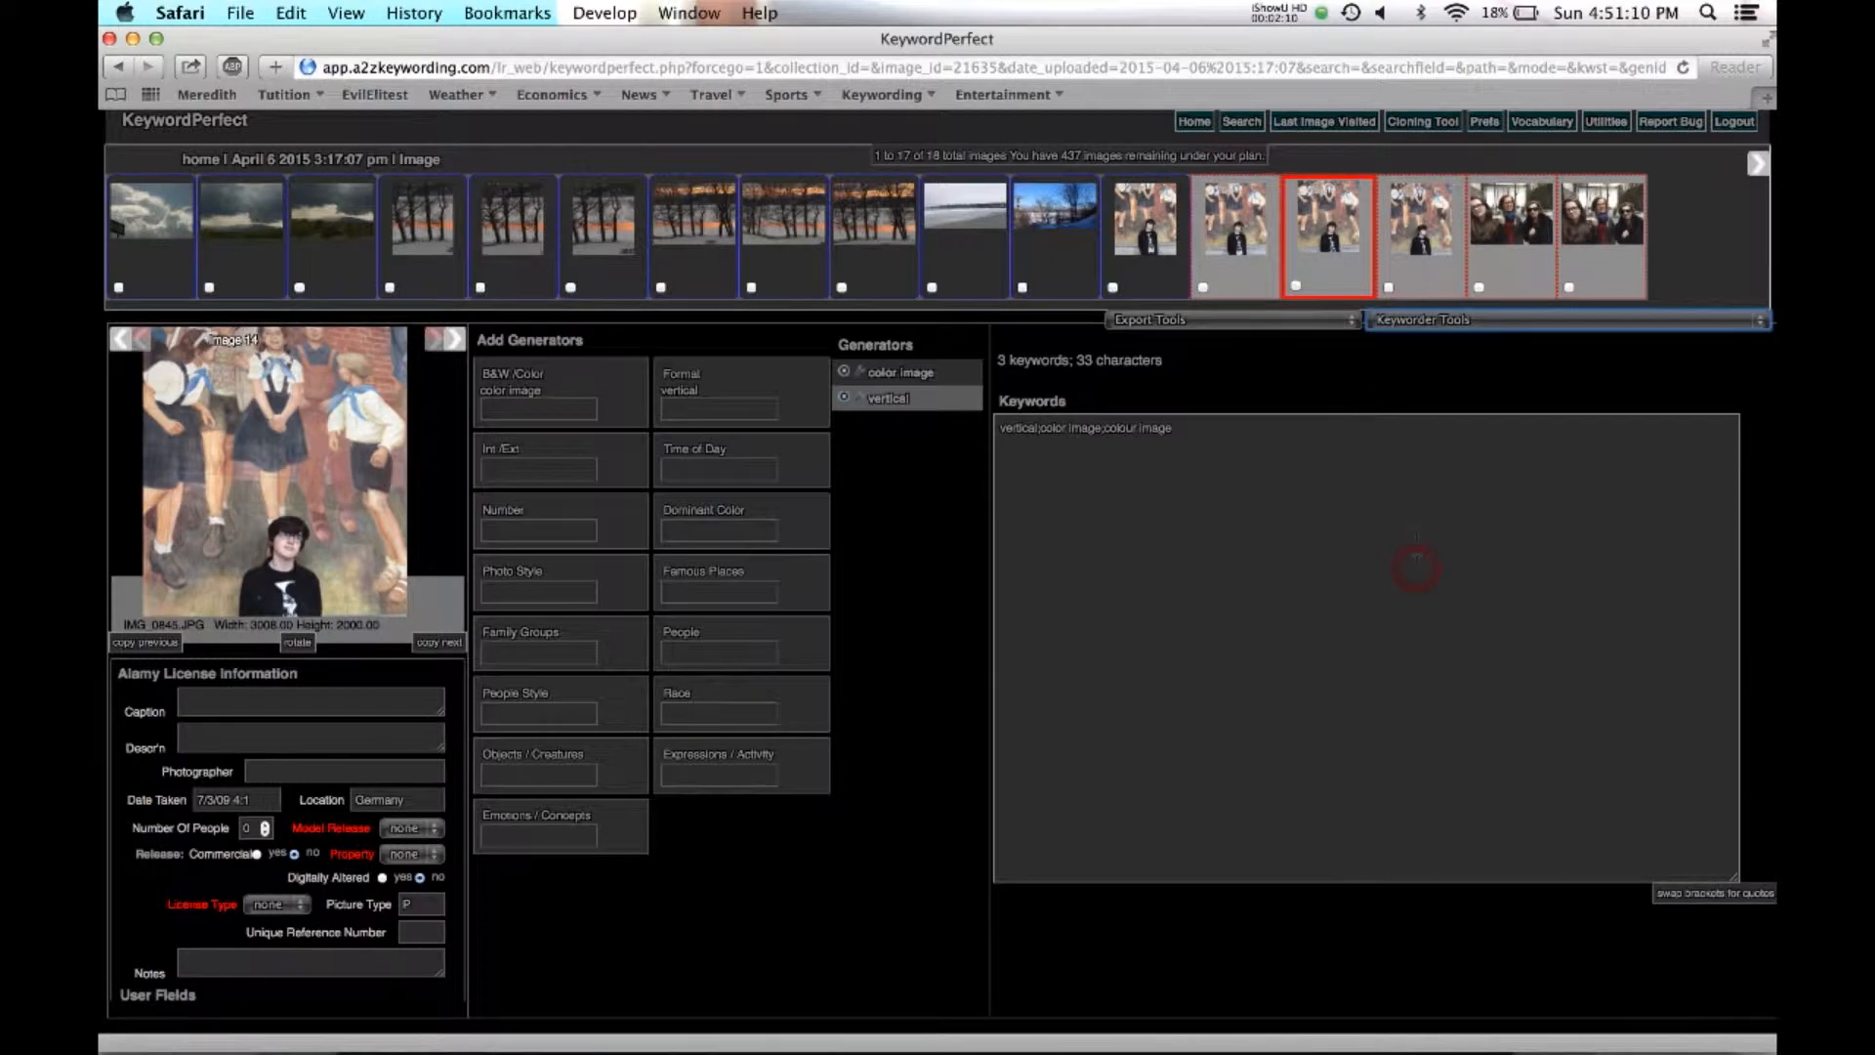
# Select all images on the first filmstrip page only, check the second page, and deselect all images.
pyautogui.click(1467, 325)
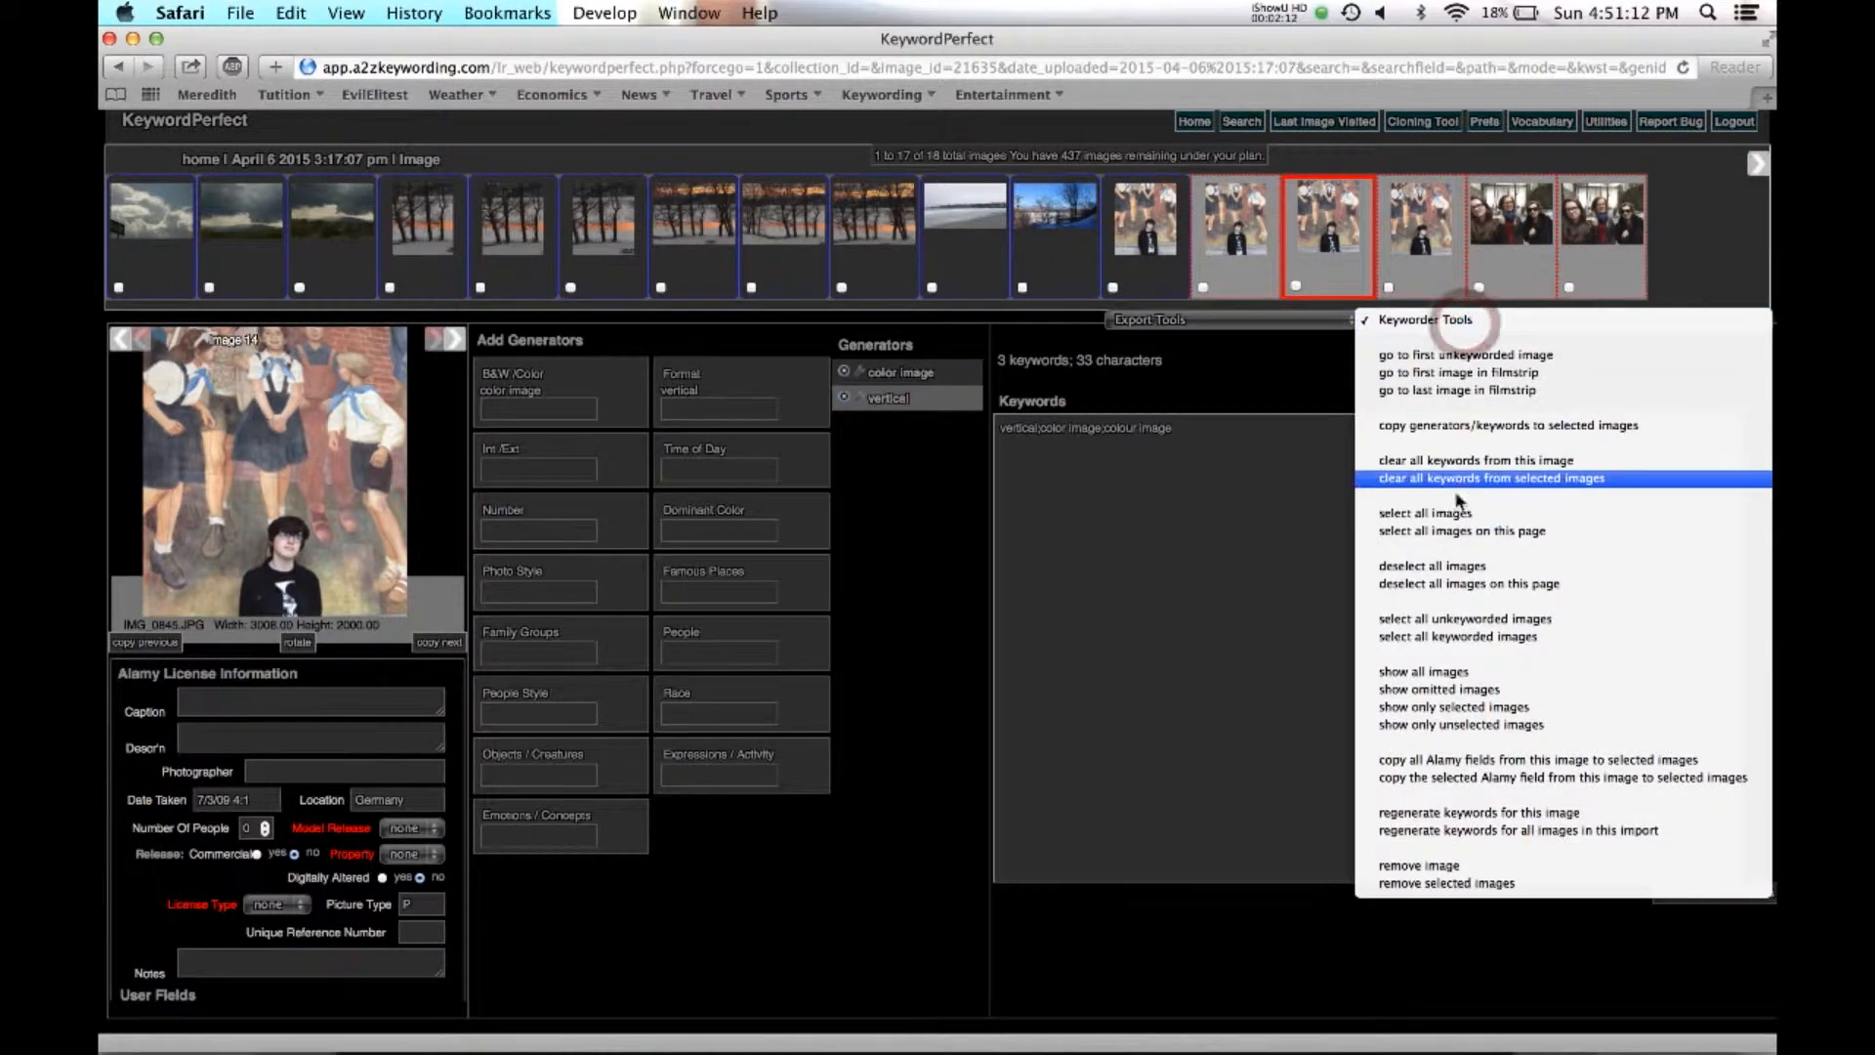
pyautogui.click(1451, 530)
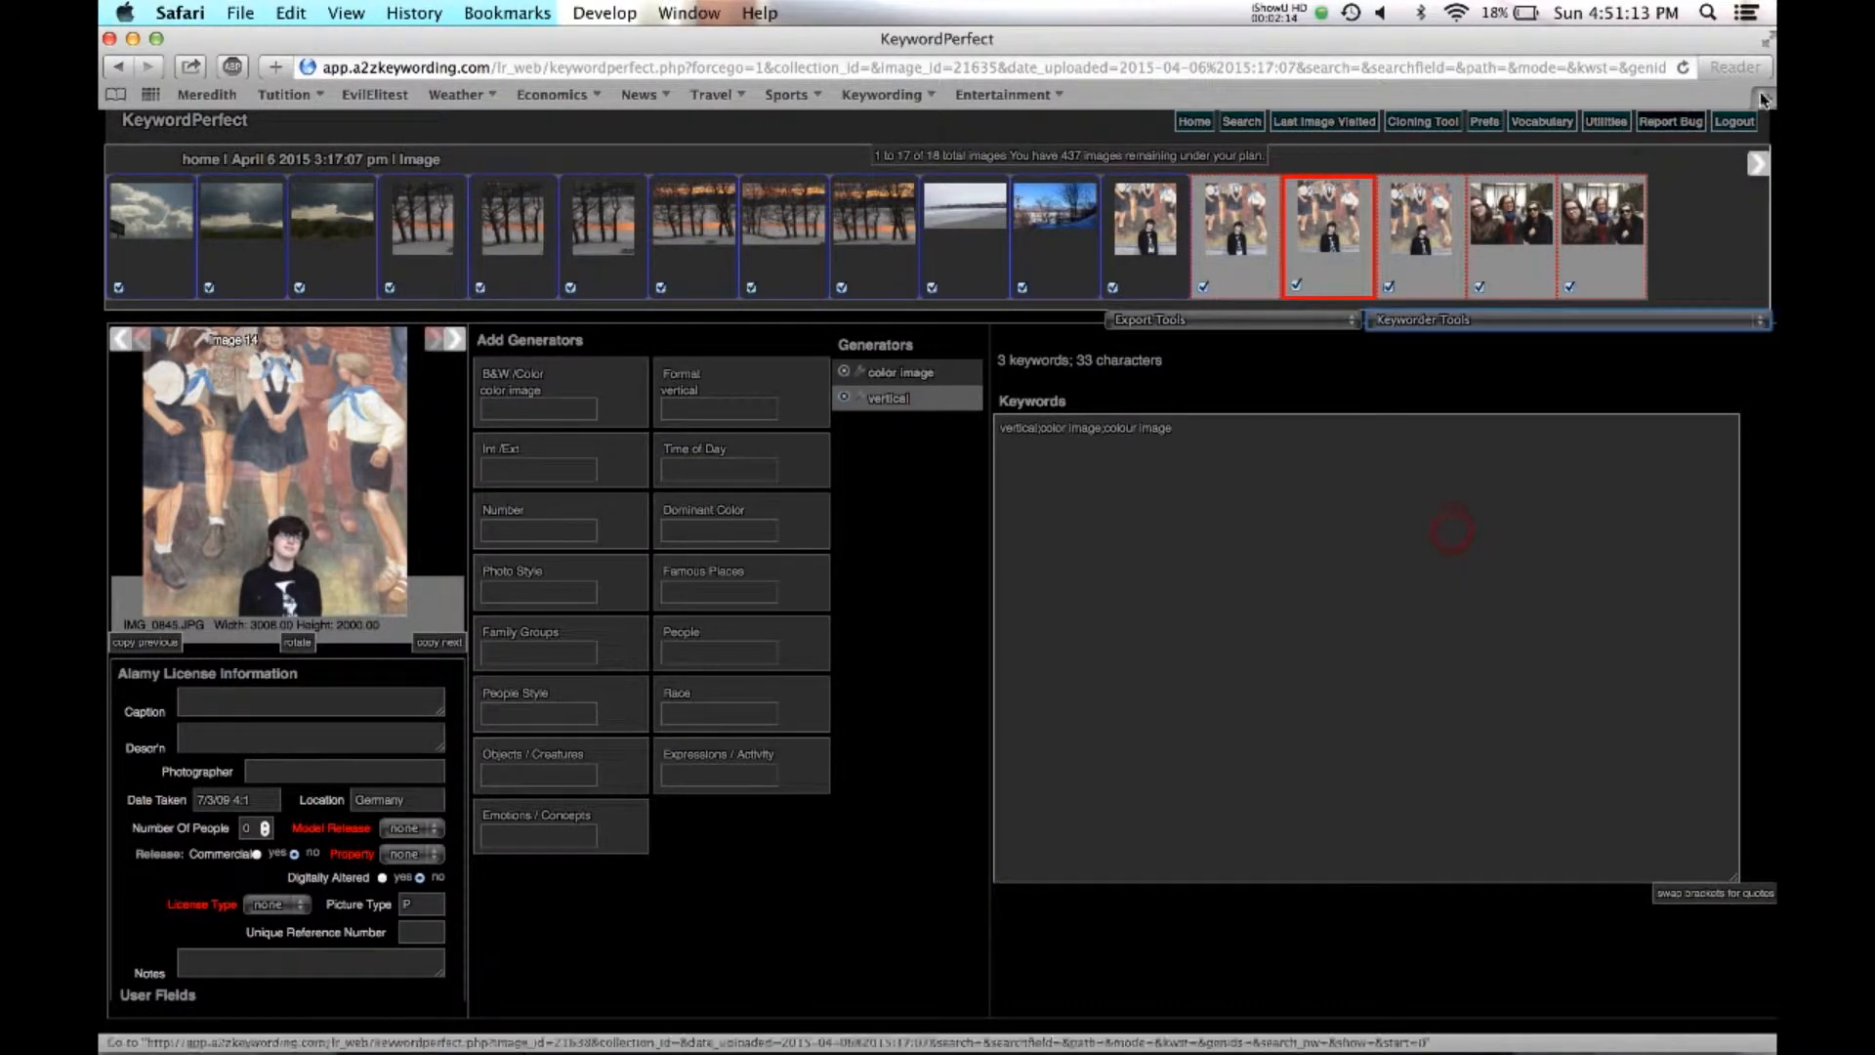
pyautogui.click(1756, 168)
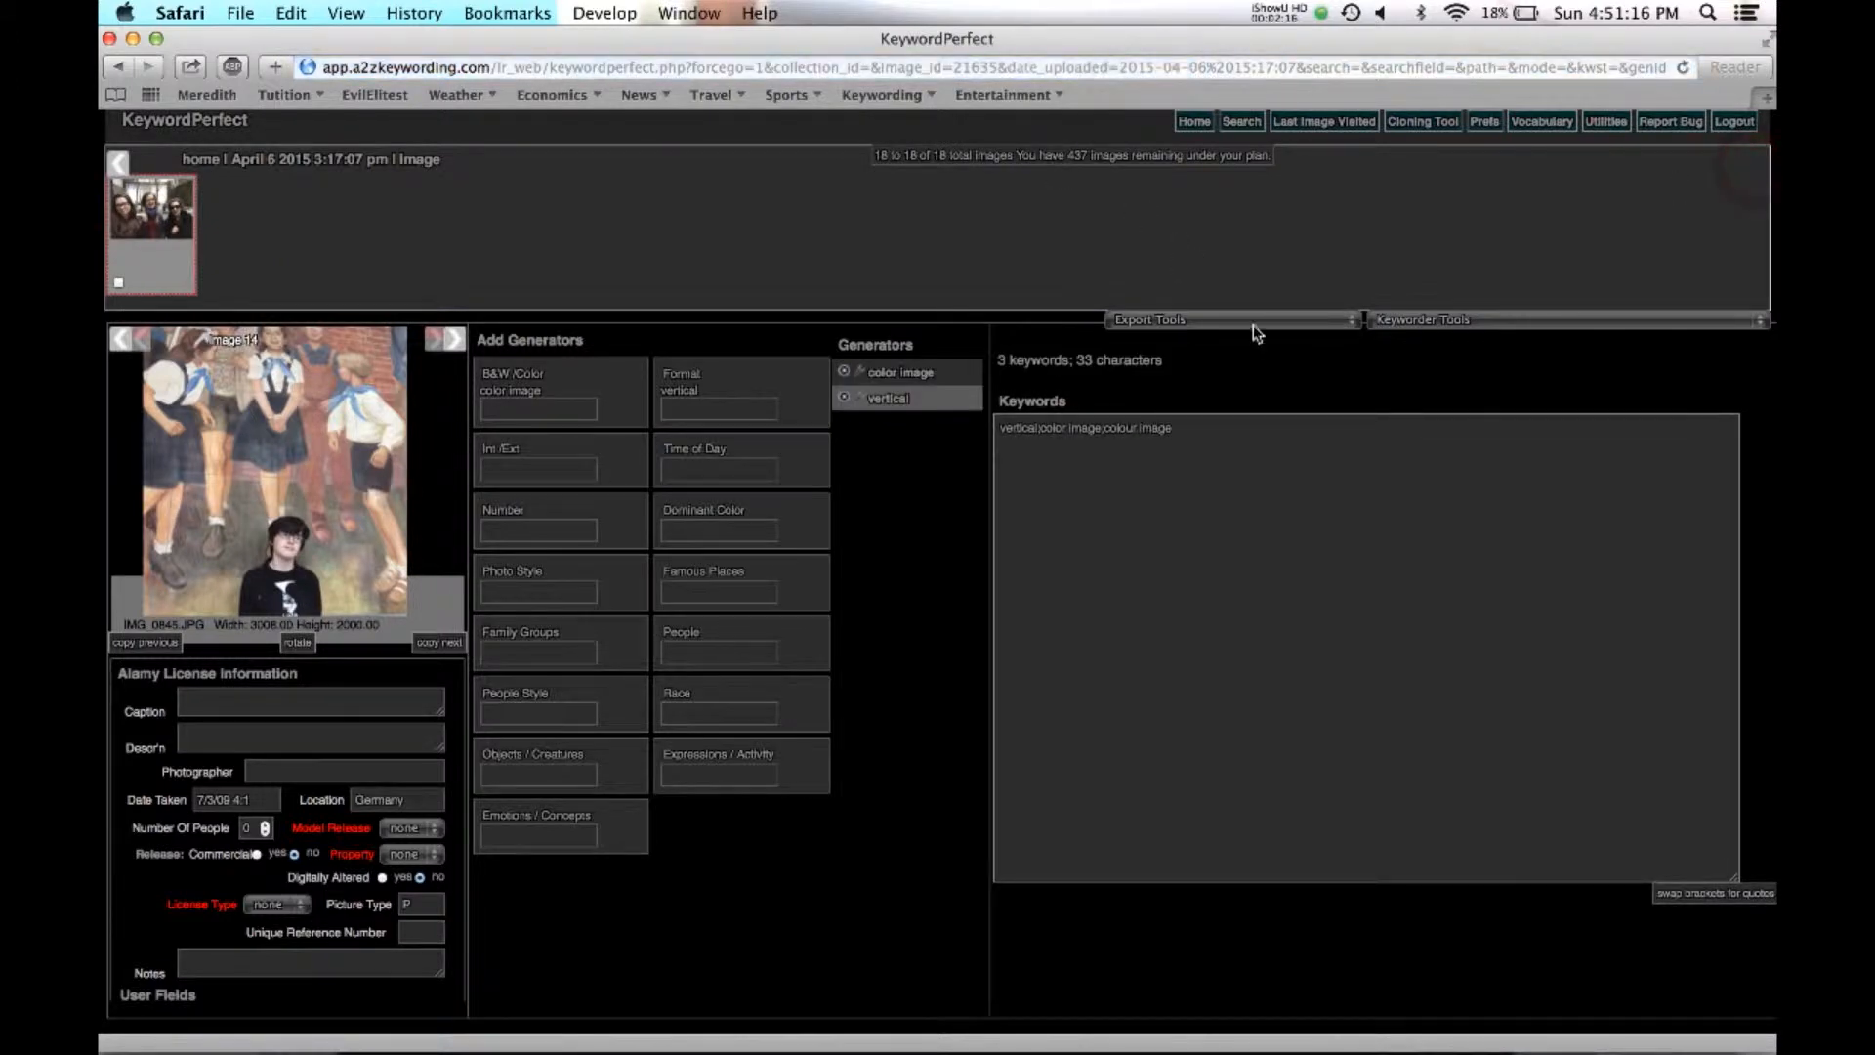
pyautogui.click(1414, 323)
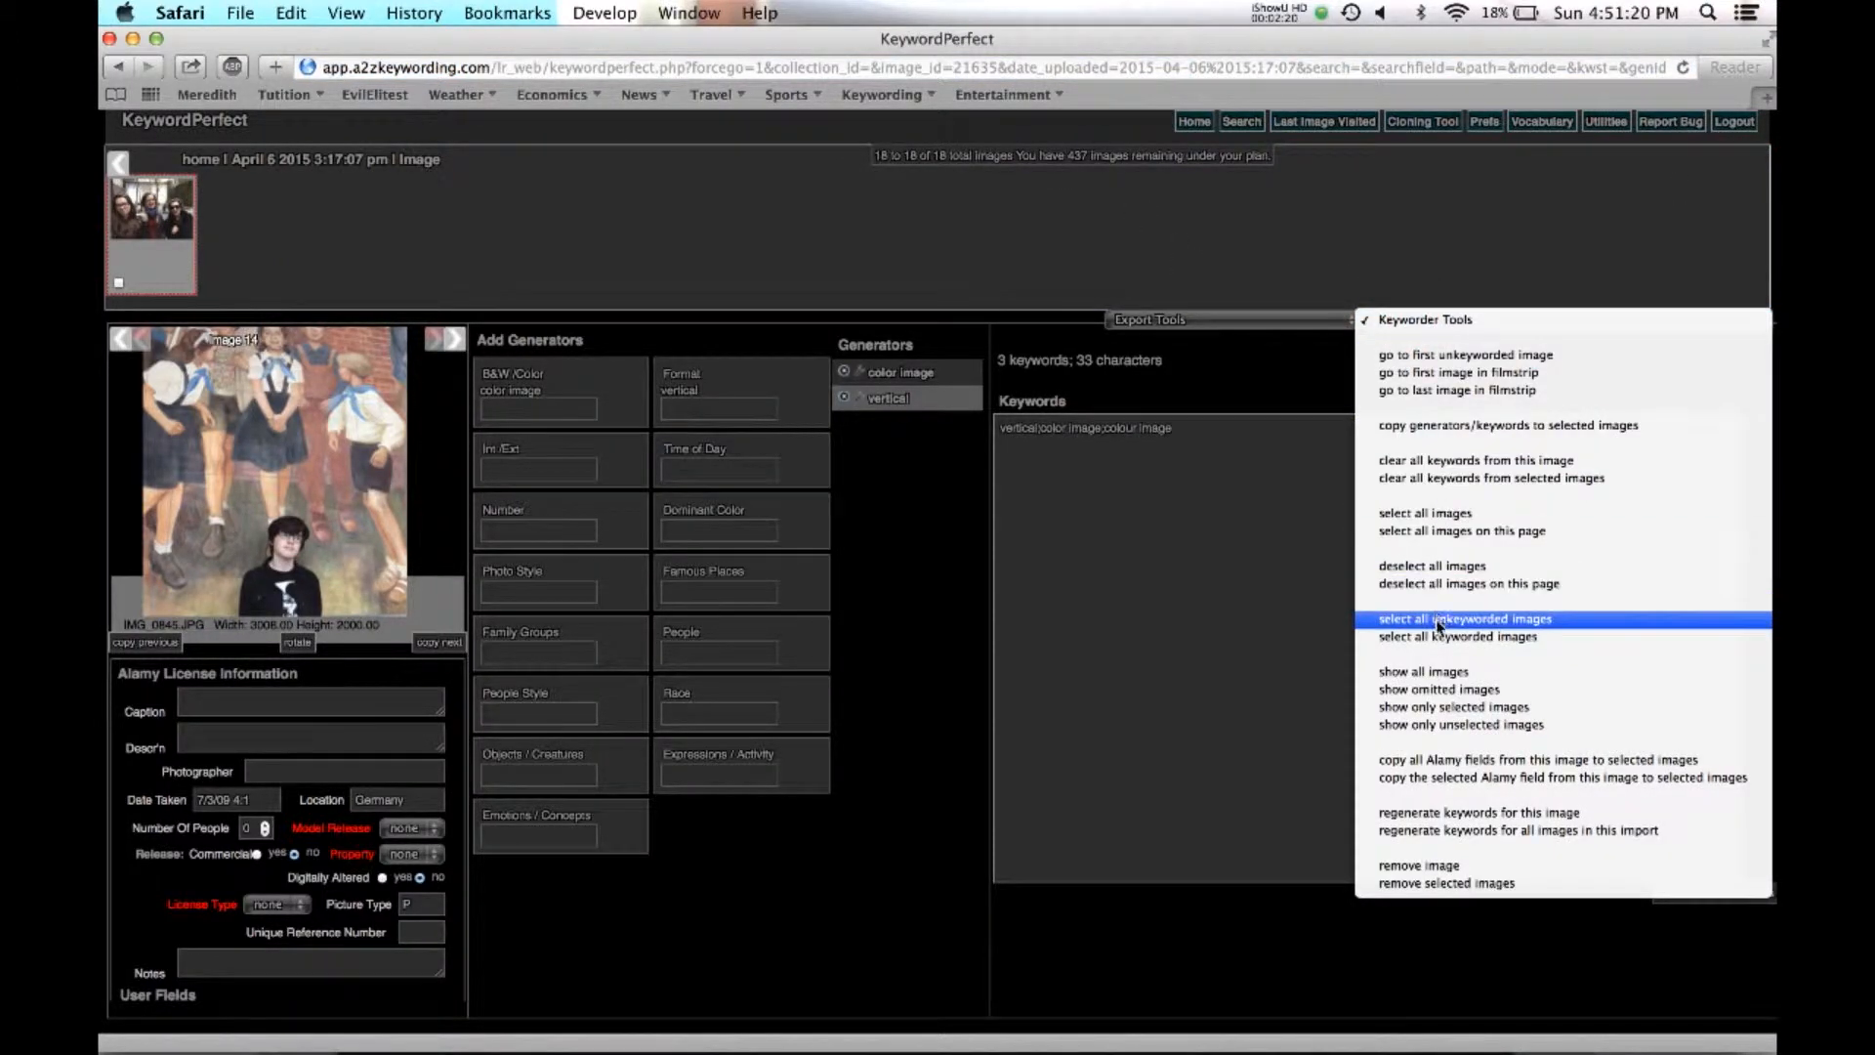
pyautogui.click(1432, 570)
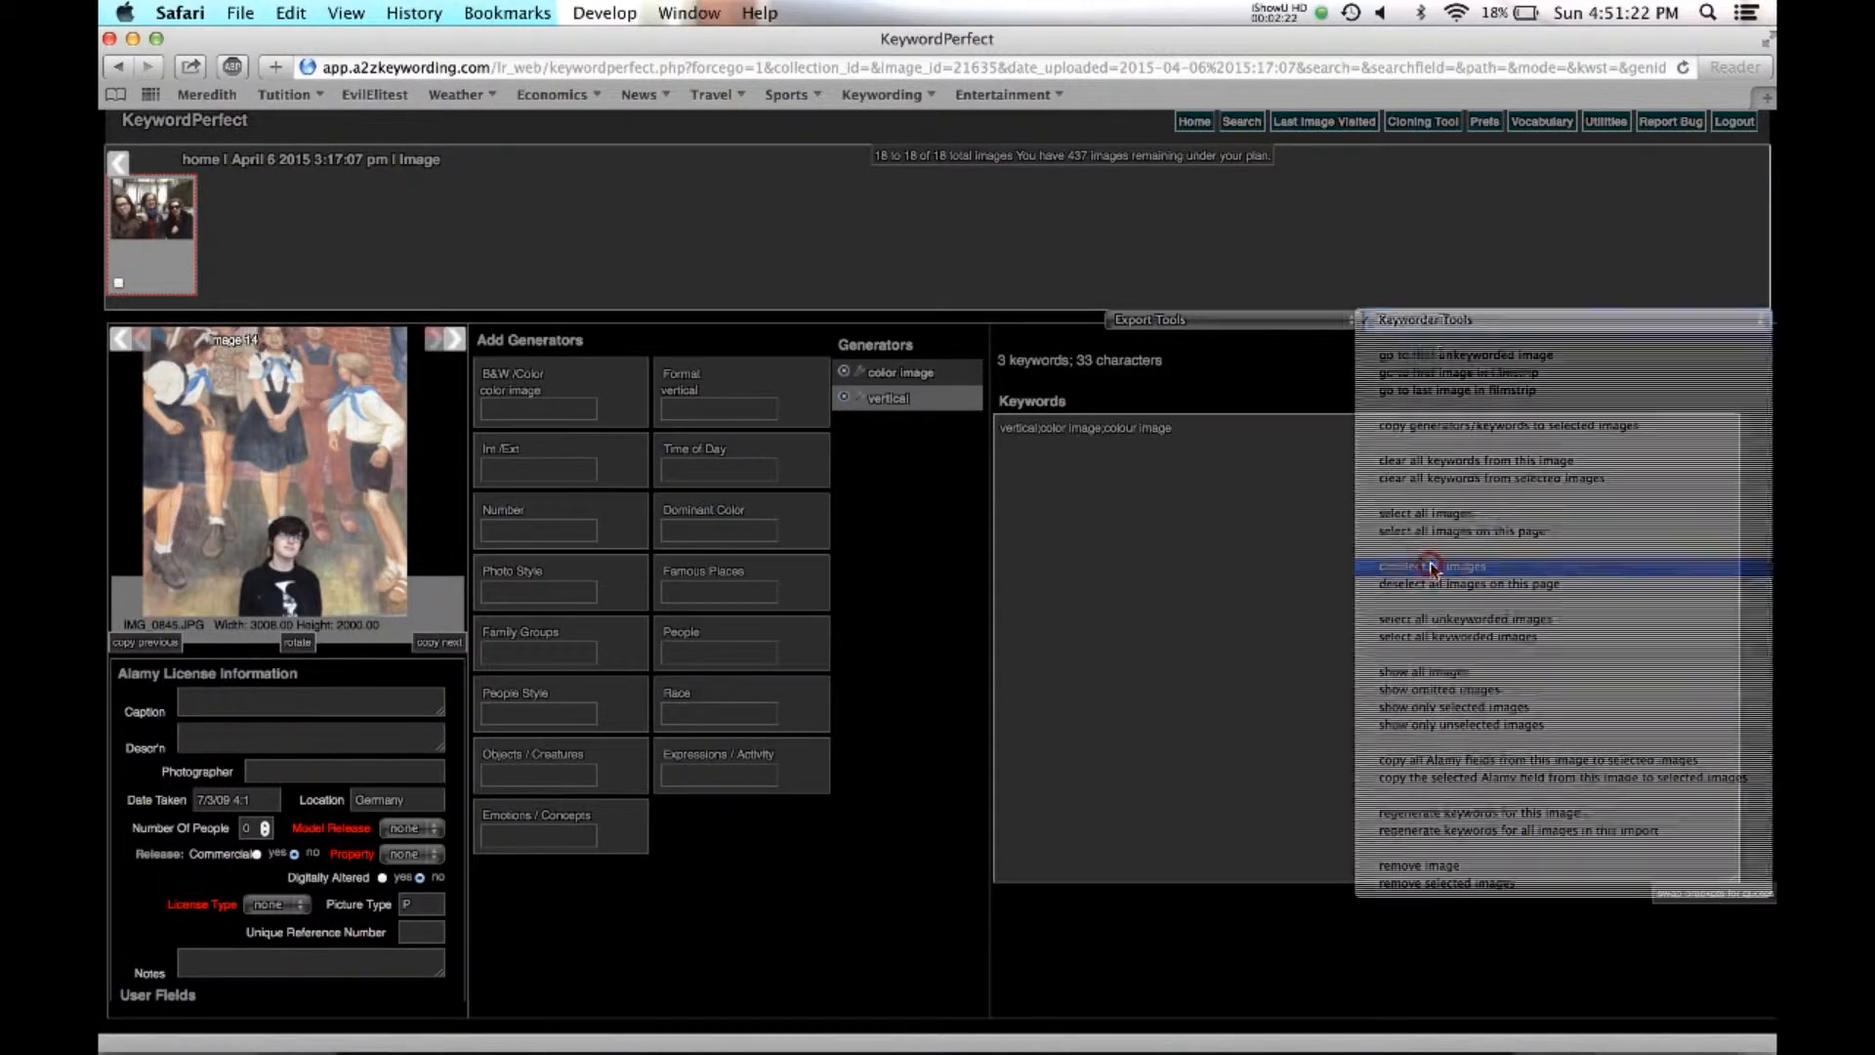
# Select all images on the second filmstrip page only, and return to the first filmstrip page.
pyautogui.click(1428, 317)
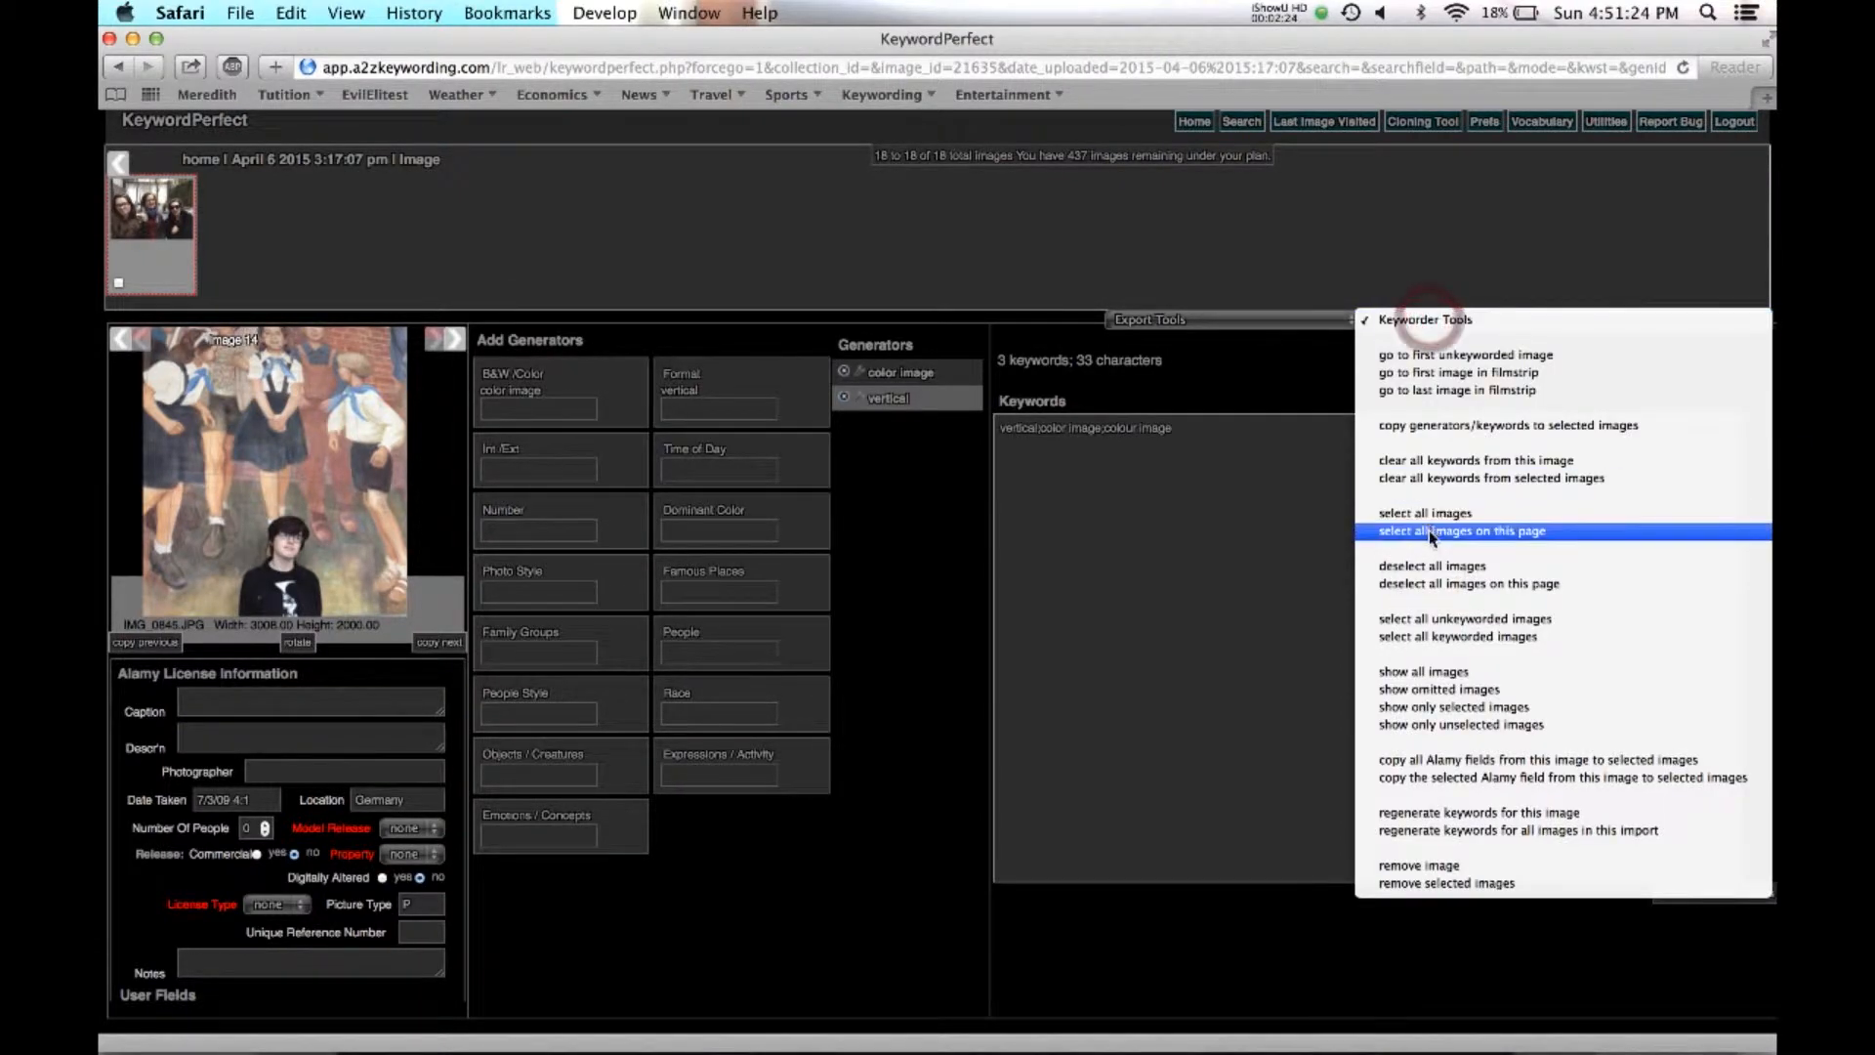
pyautogui.click(1428, 531)
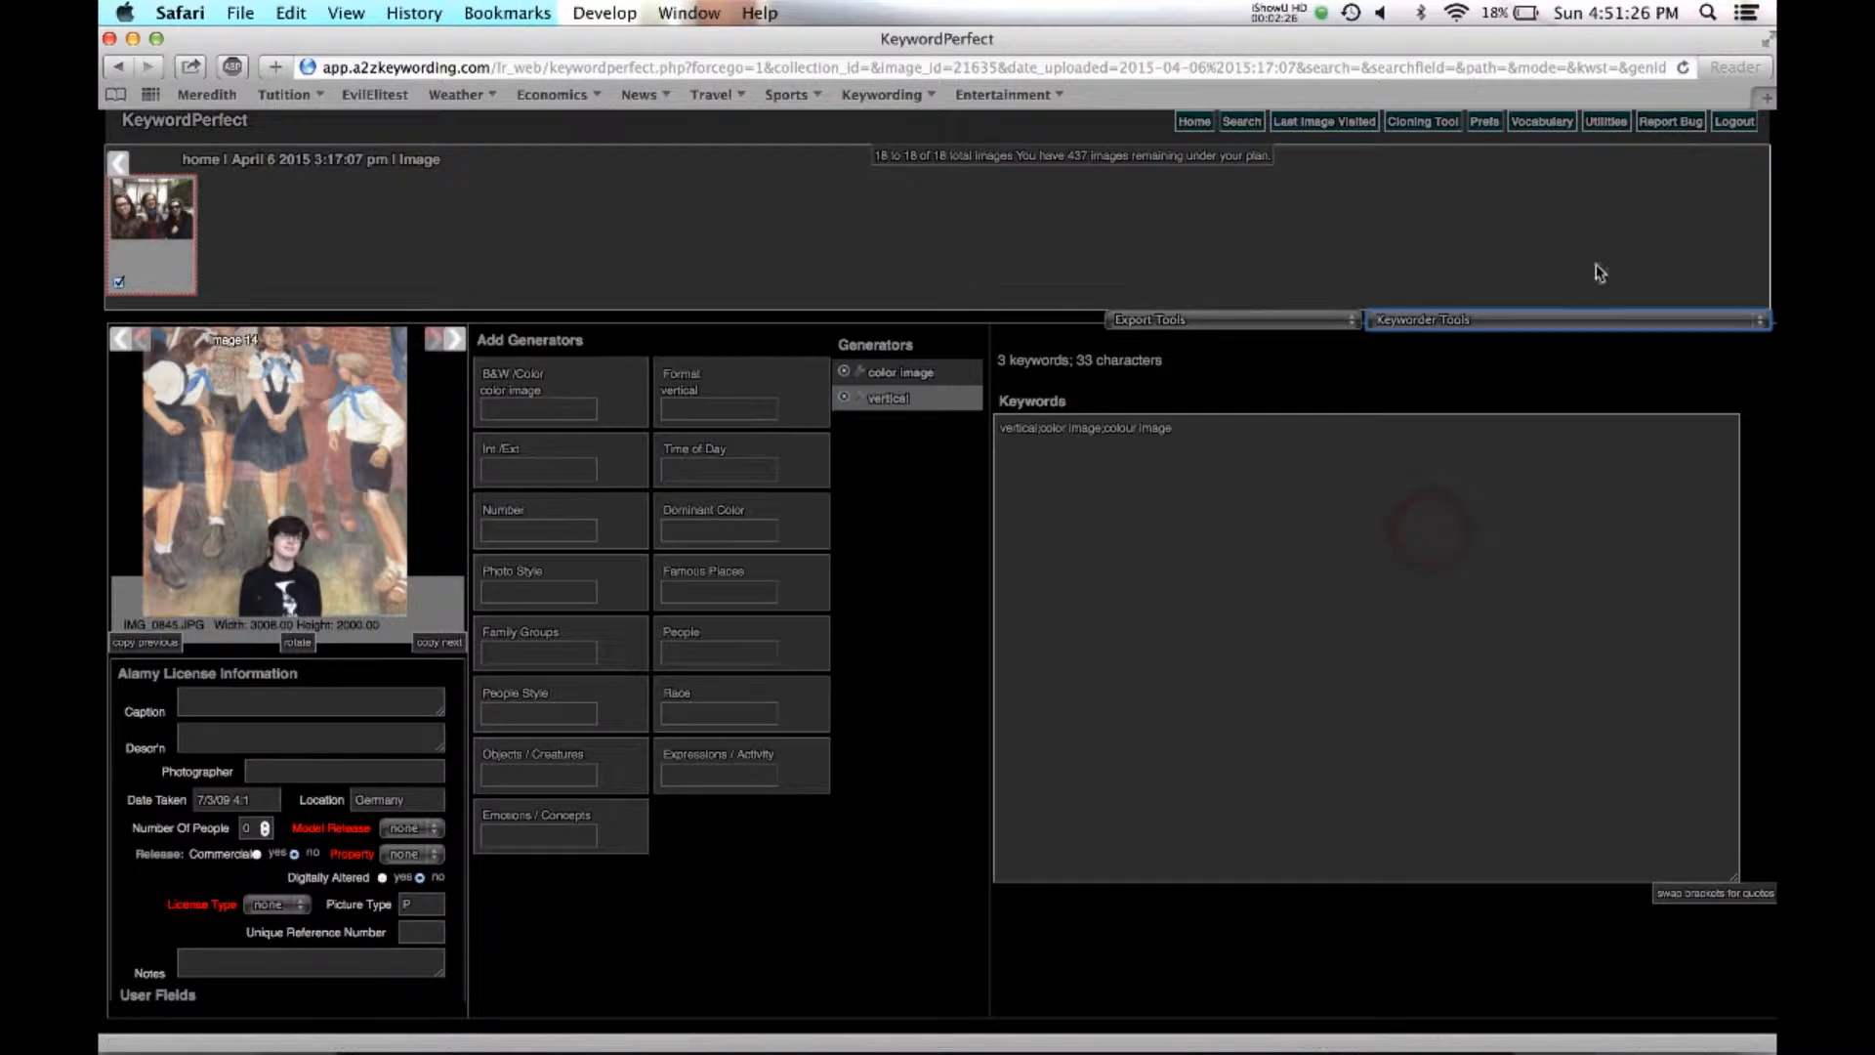
pyautogui.click(116, 166)
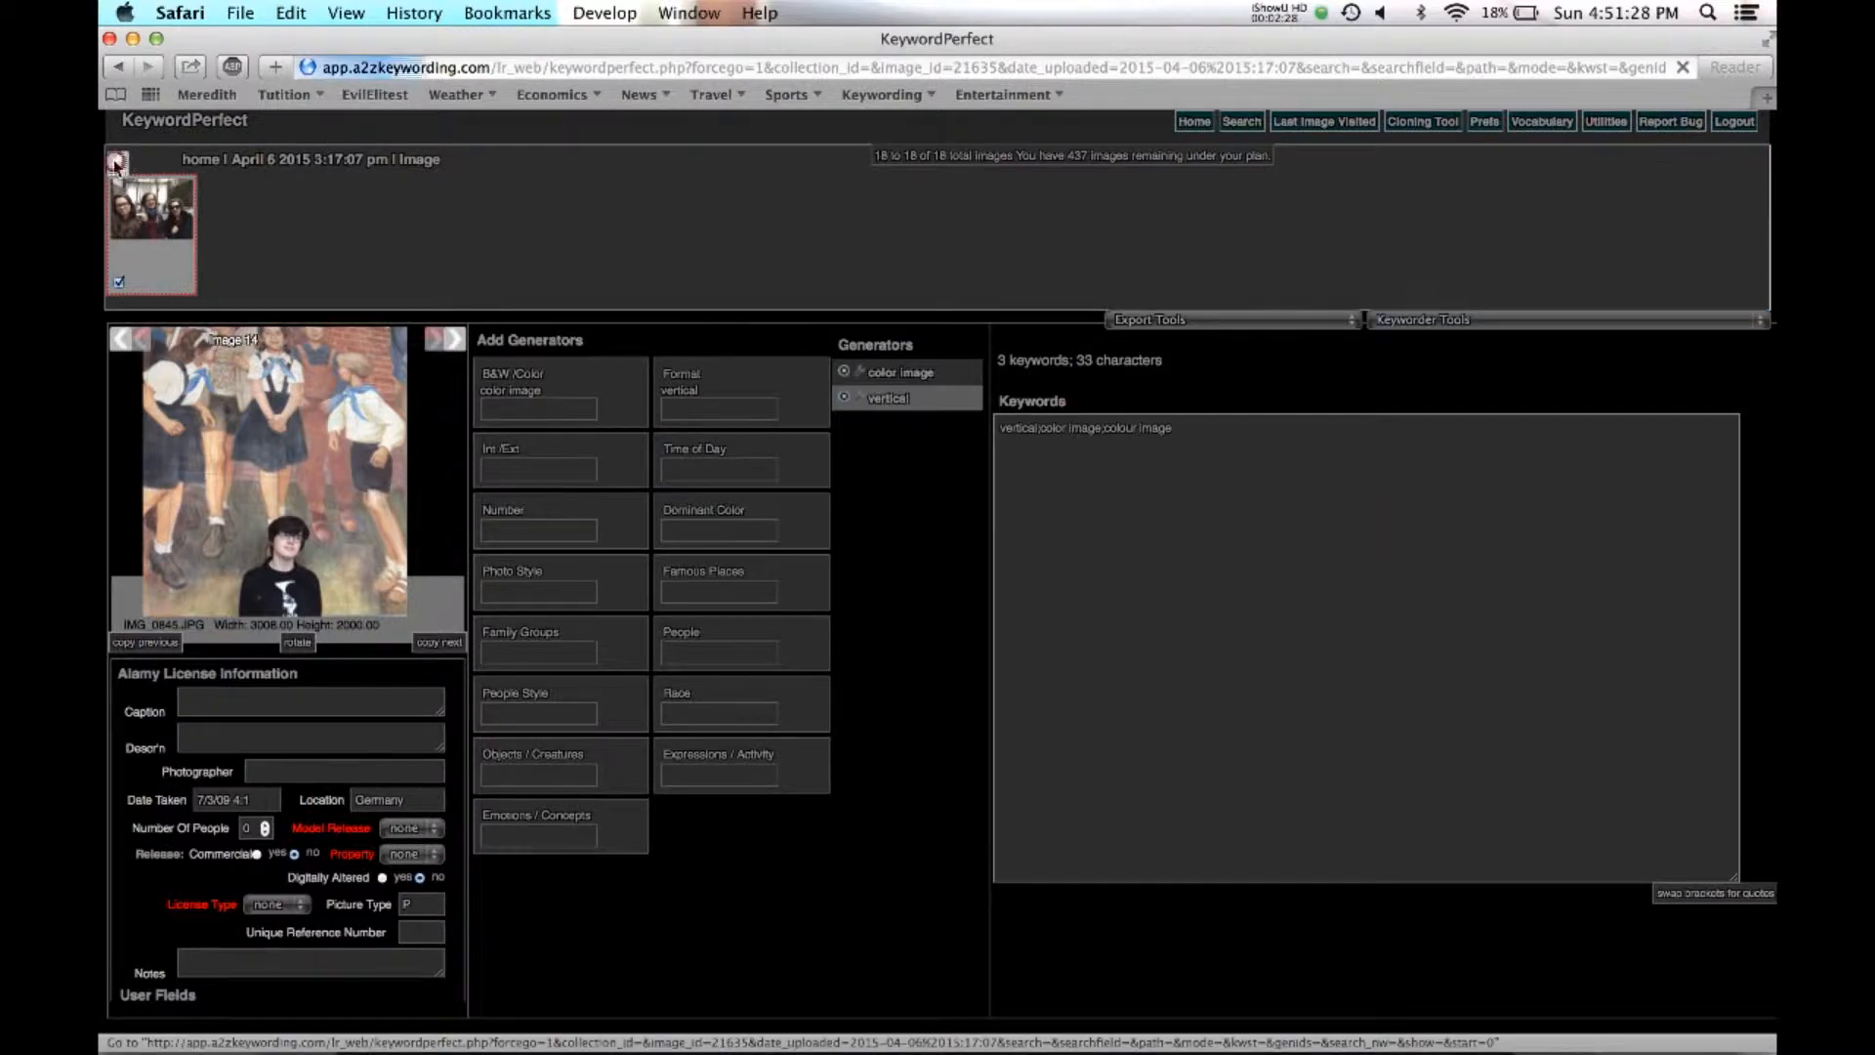
# Select all unkeyworded images in the import, and check the selection on the second filmstrip page.
pyautogui.click(1419, 322)
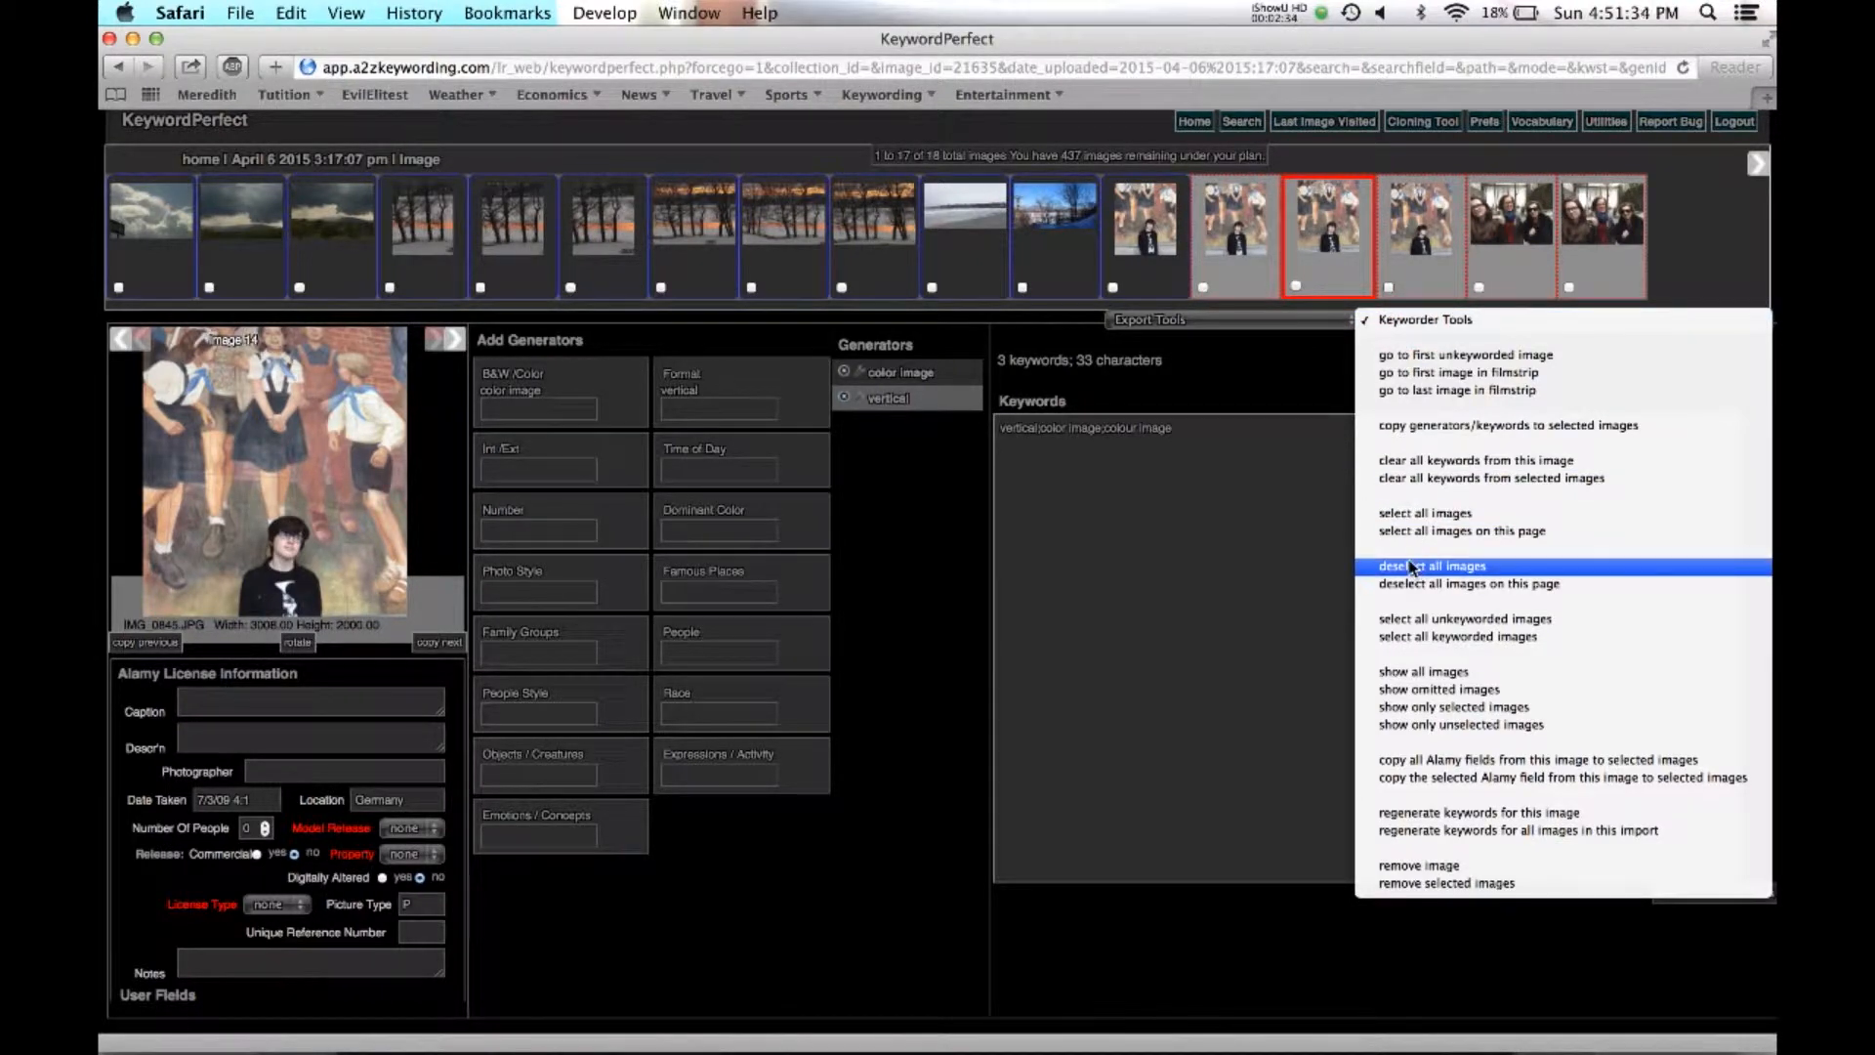
pyautogui.click(1418, 621)
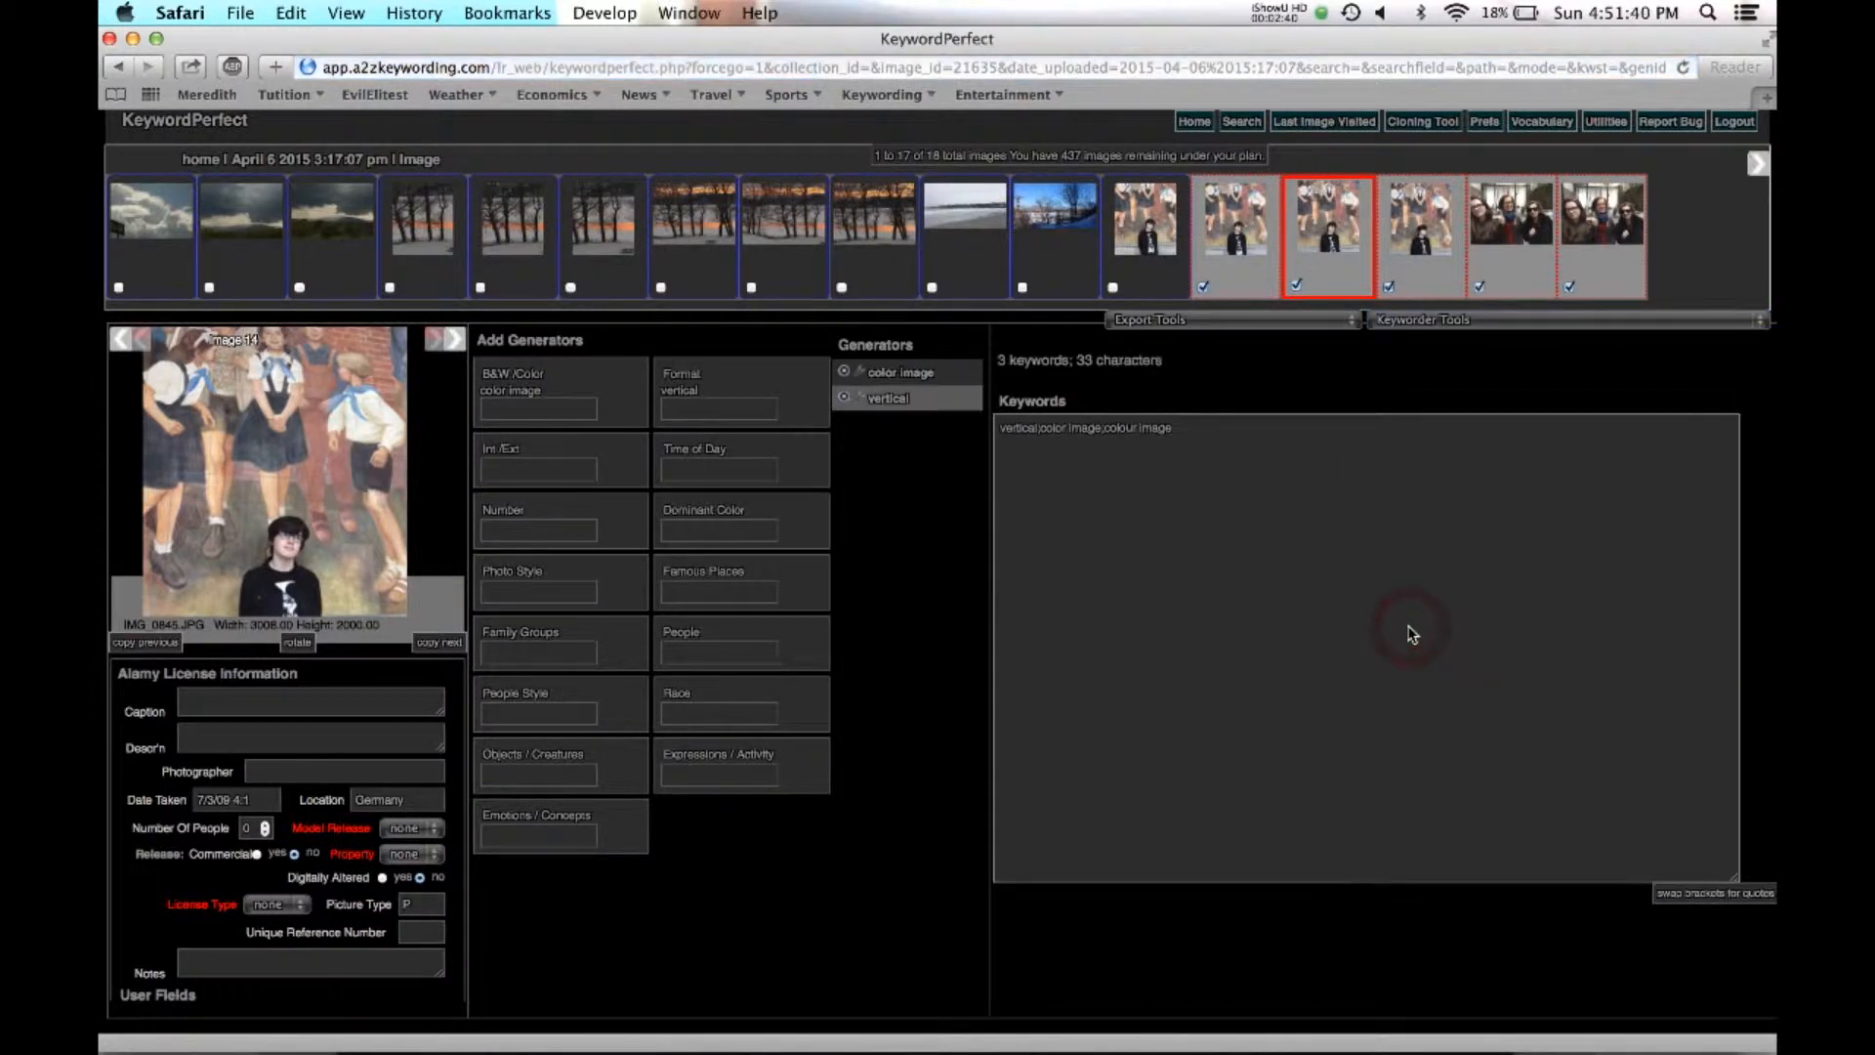
pyautogui.click(1754, 163)
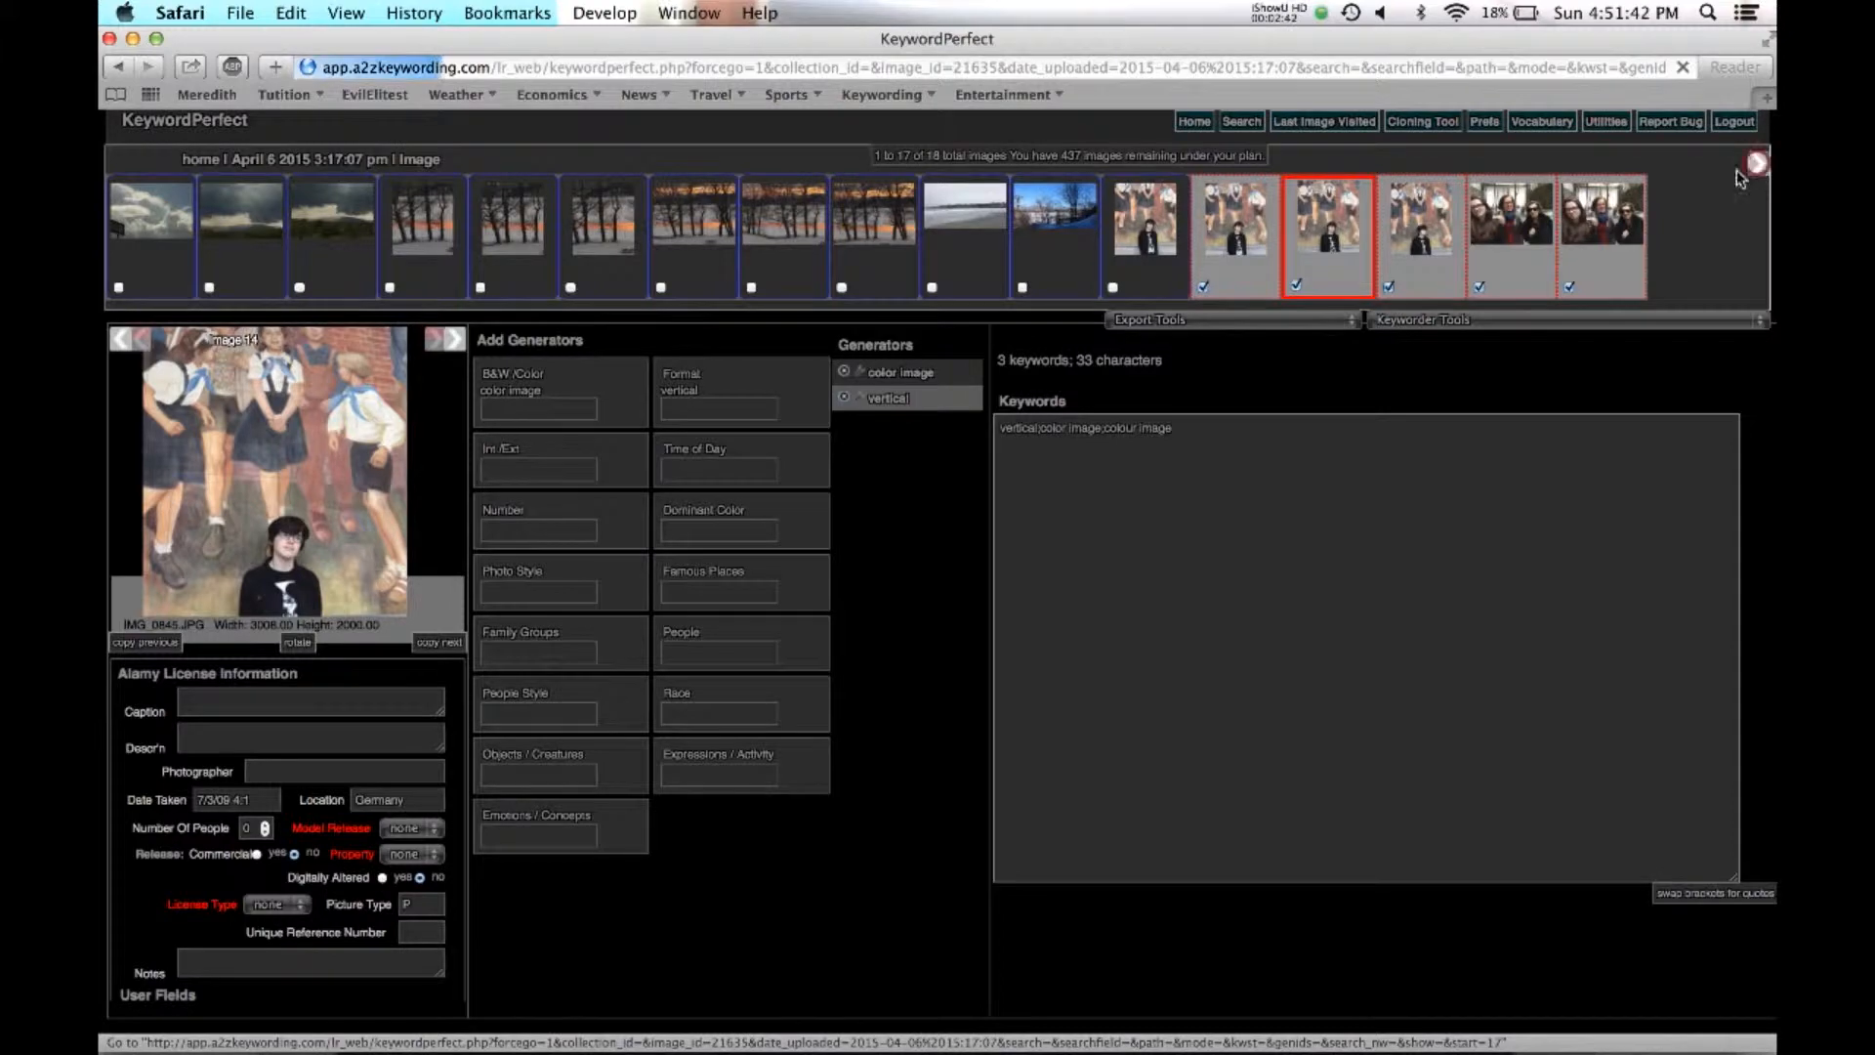
# Select all keyworded images in the import, and check the selection on the first filmstrip page.
pyautogui.click(1406, 330)
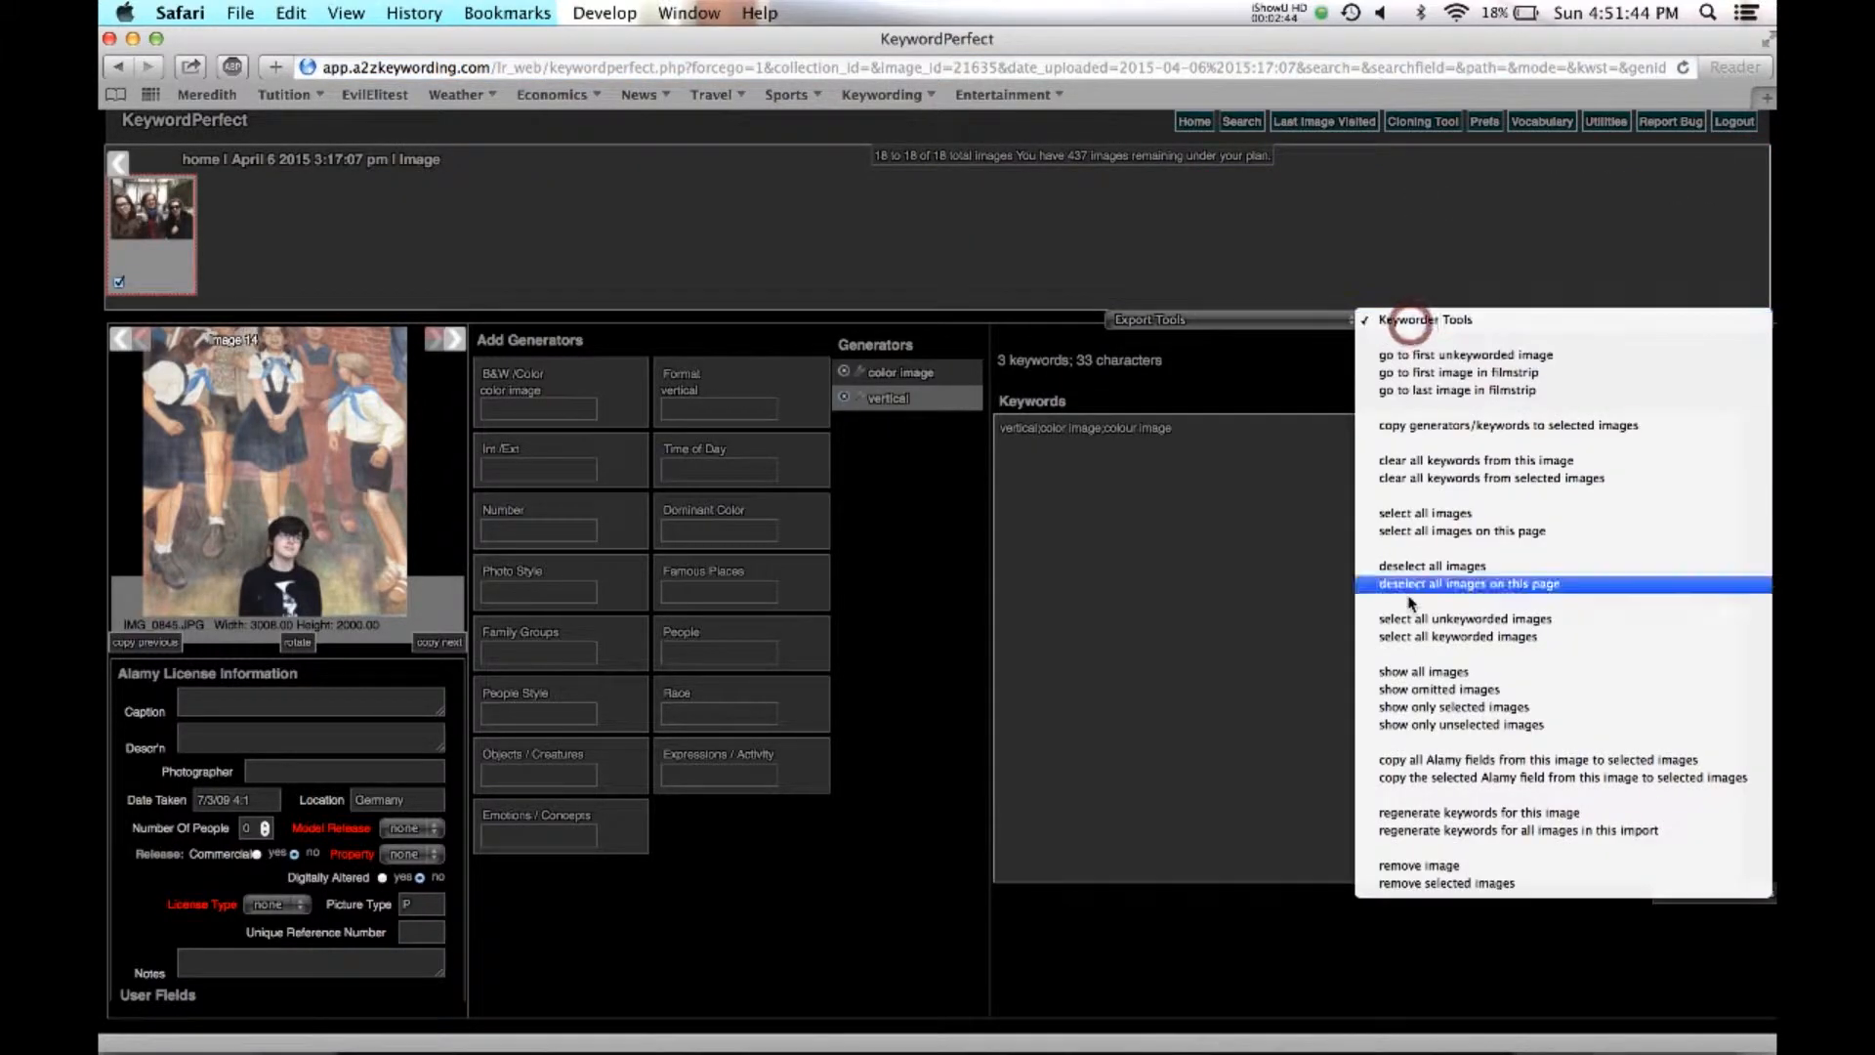
pyautogui.click(1414, 640)
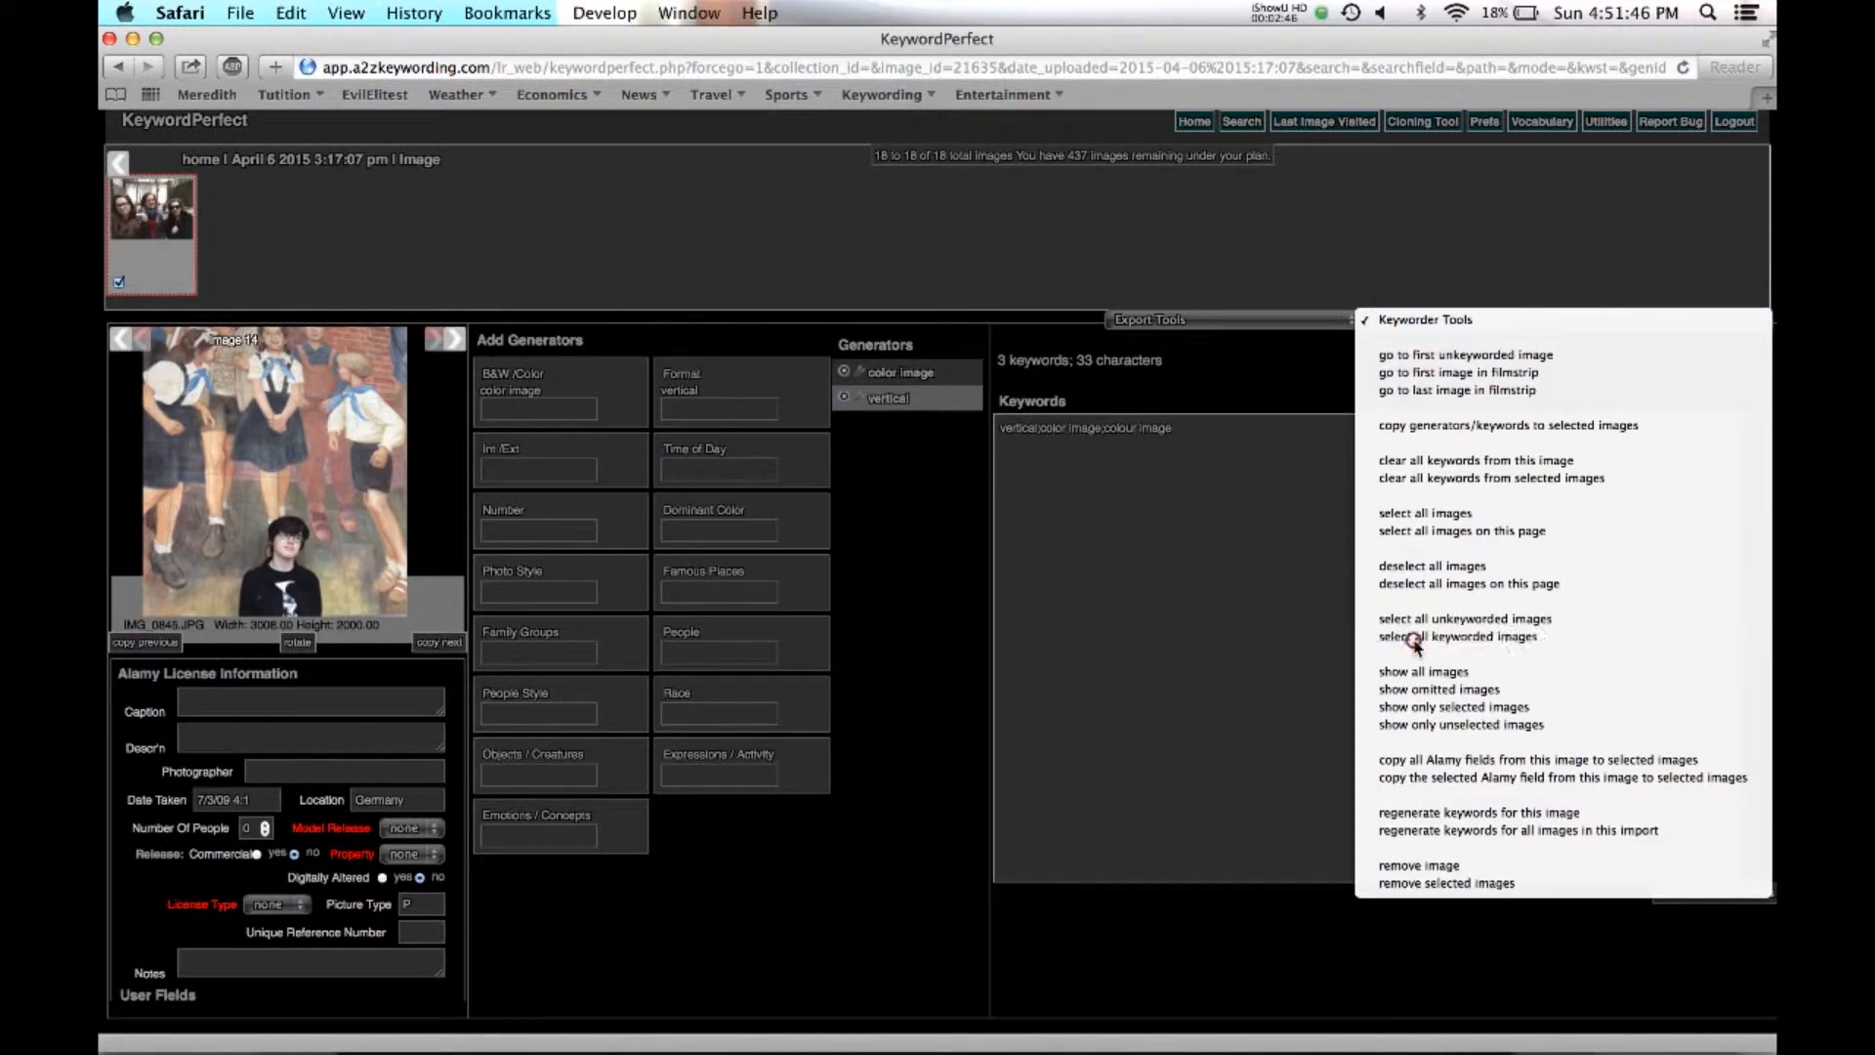
pyautogui.click(124, 171)
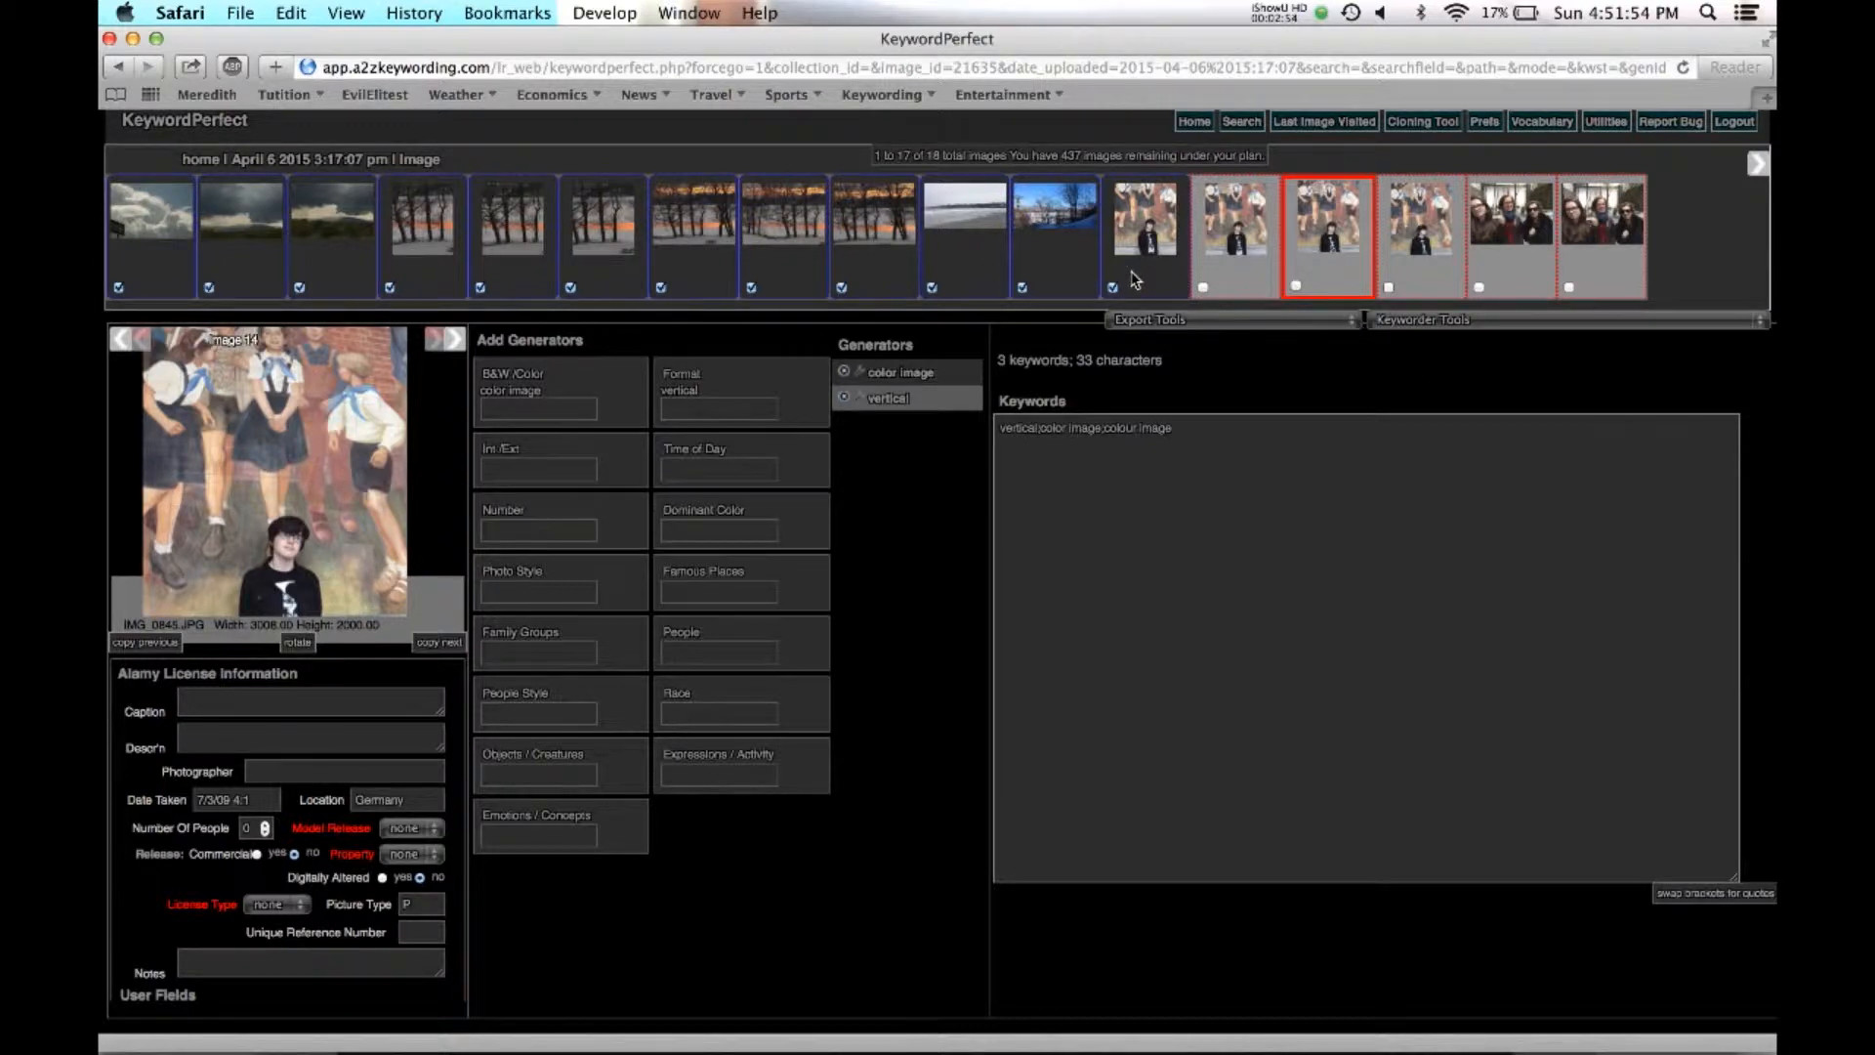
# Show only the selected images in the filmstrip, and switch it to only the unselected images.
pyautogui.click(1411, 321)
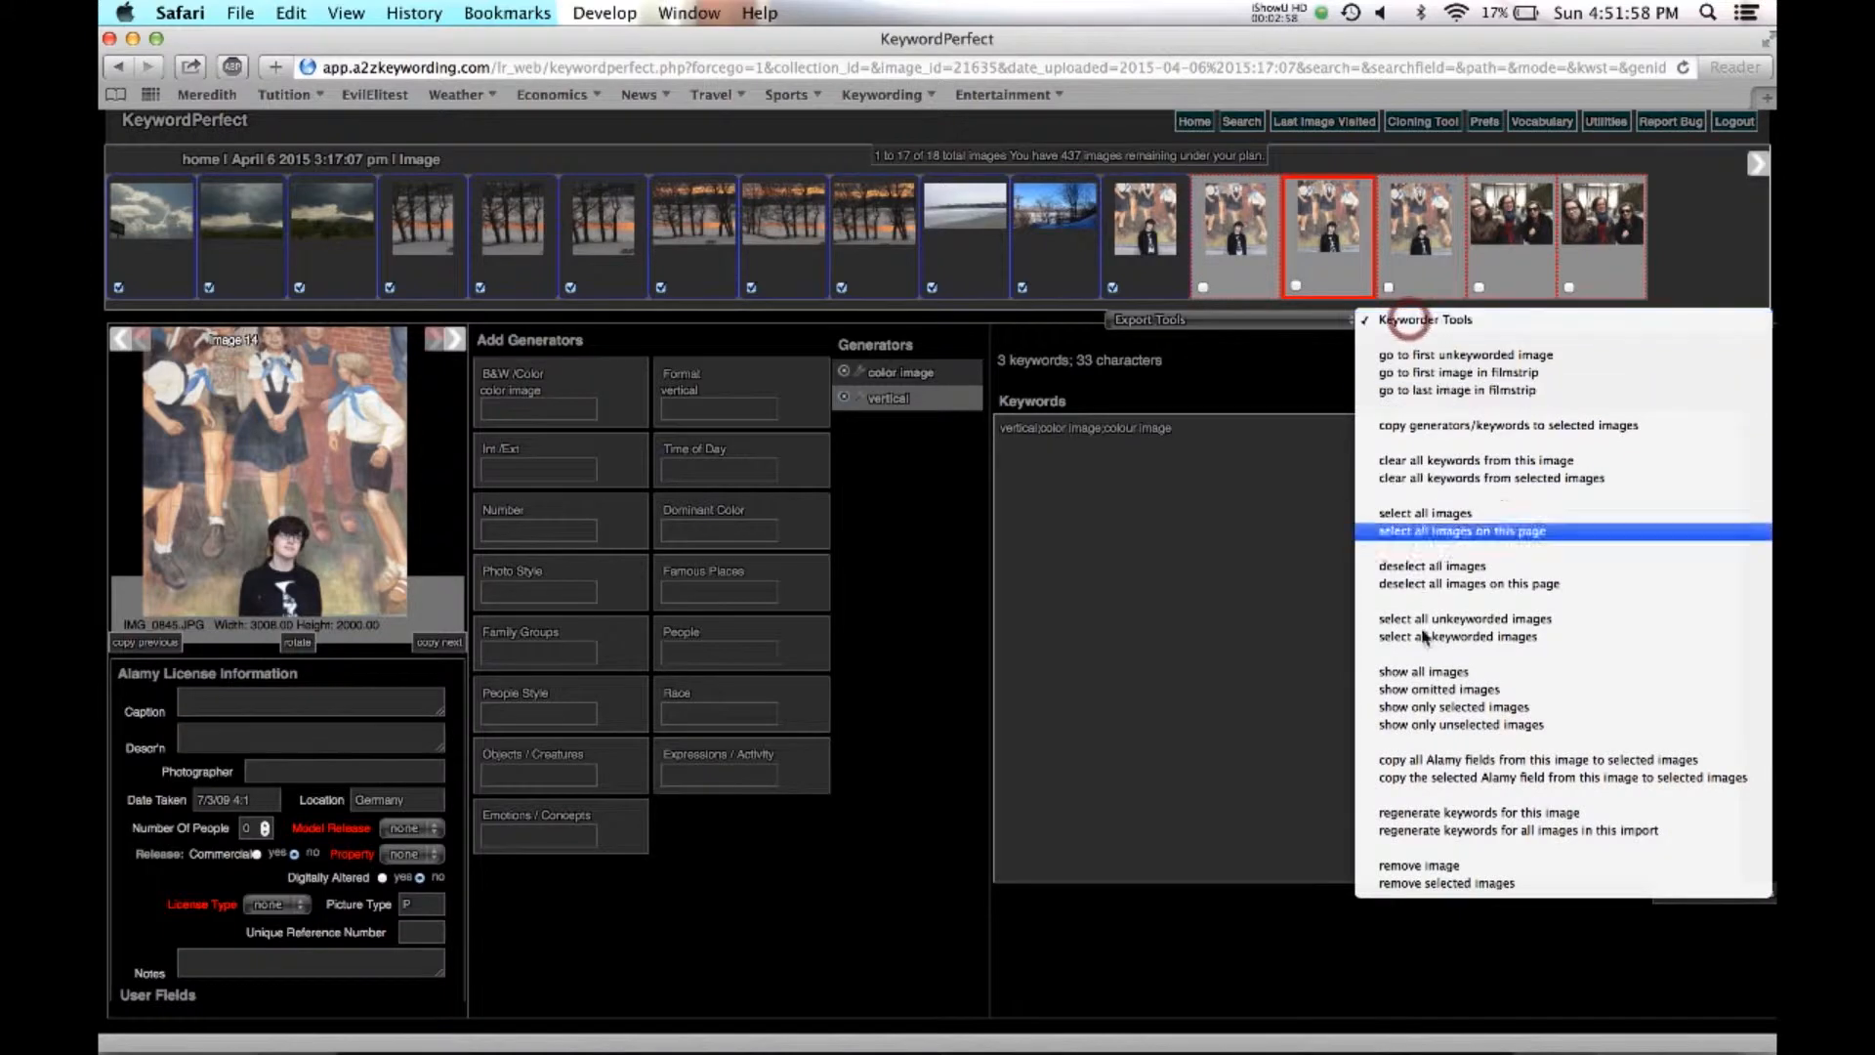
pyautogui.click(1434, 708)
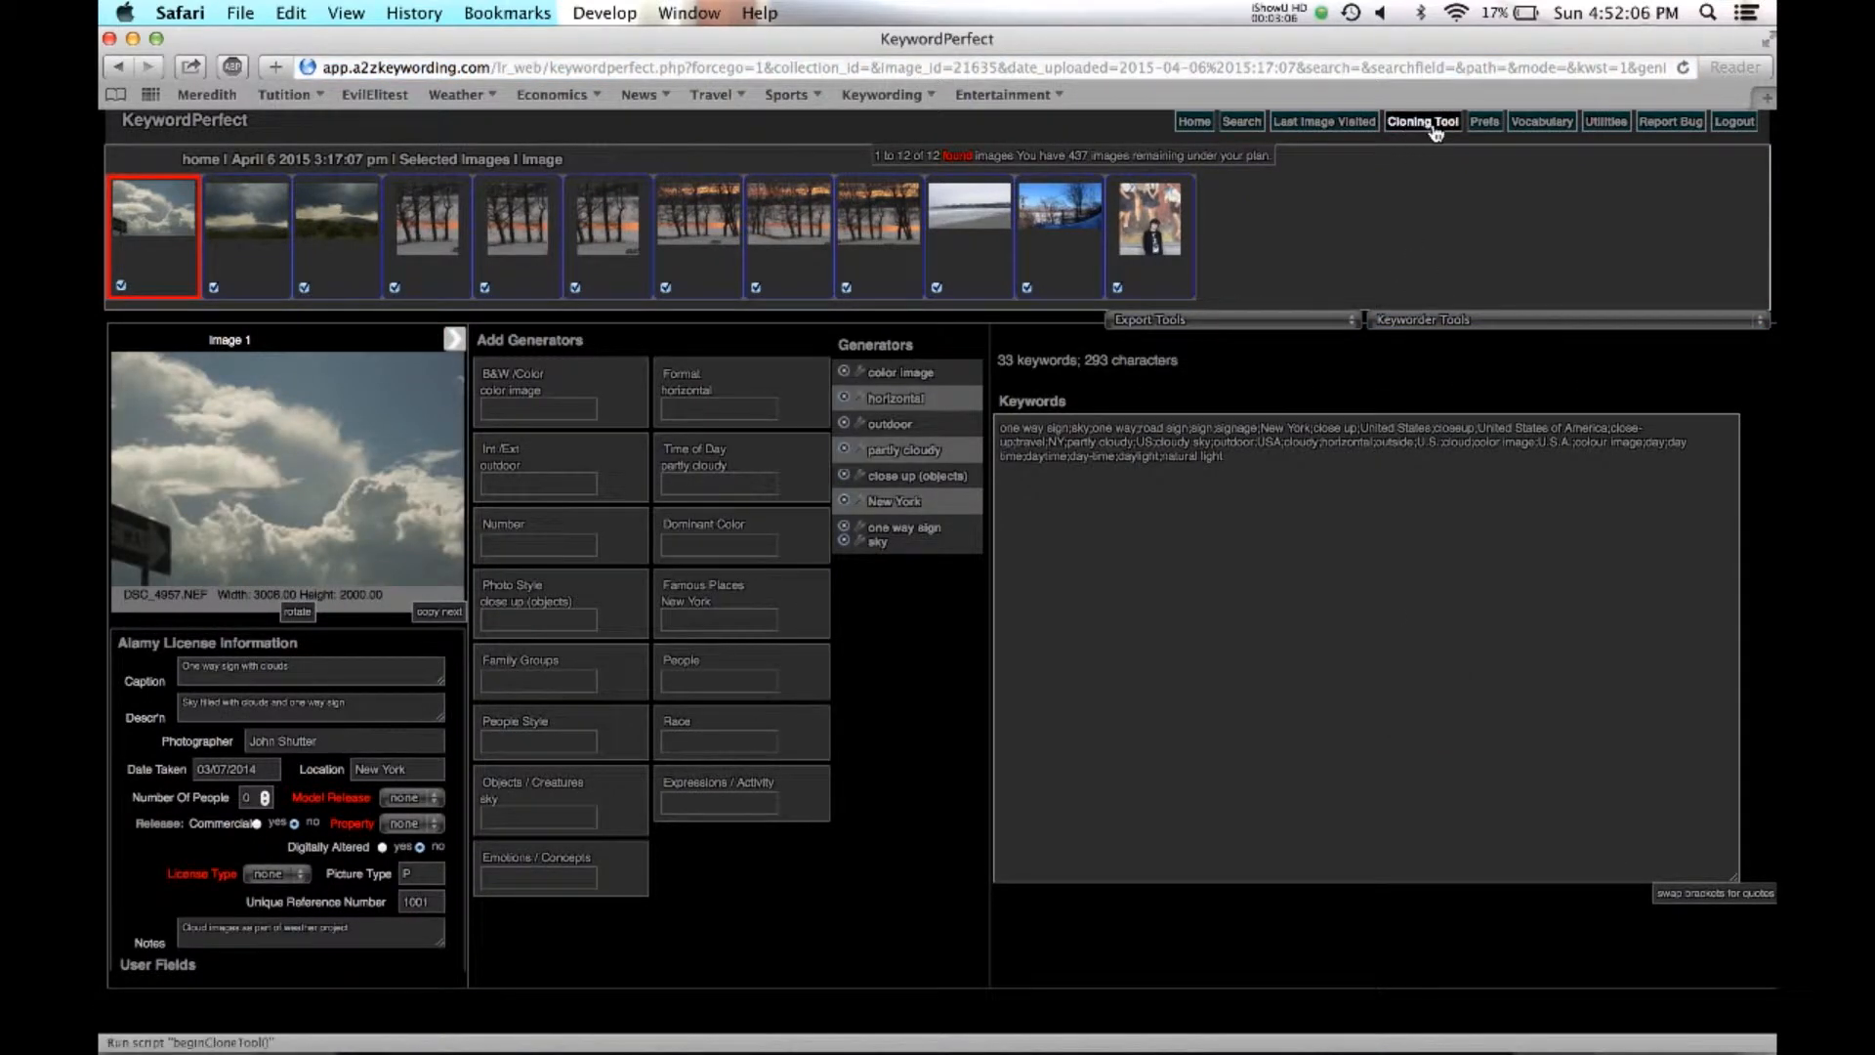
pyautogui.click(1433, 322)
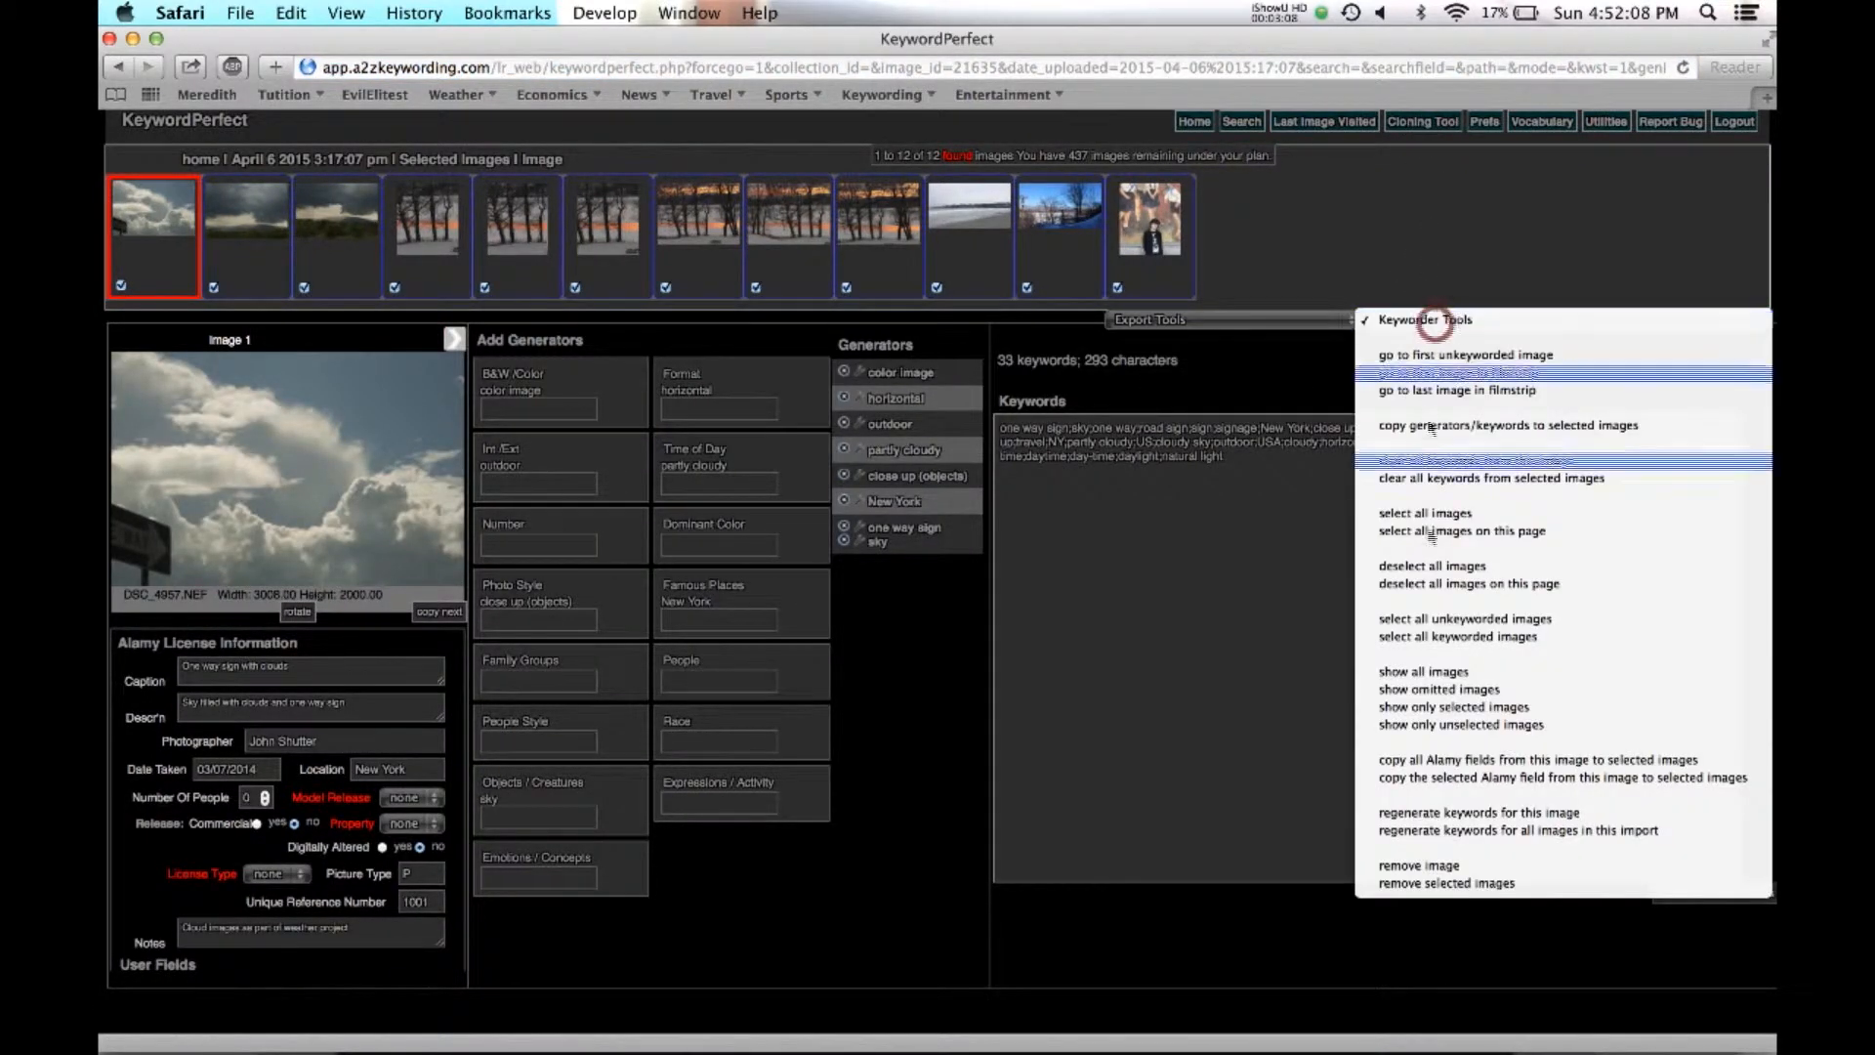
pyautogui.click(1456, 724)
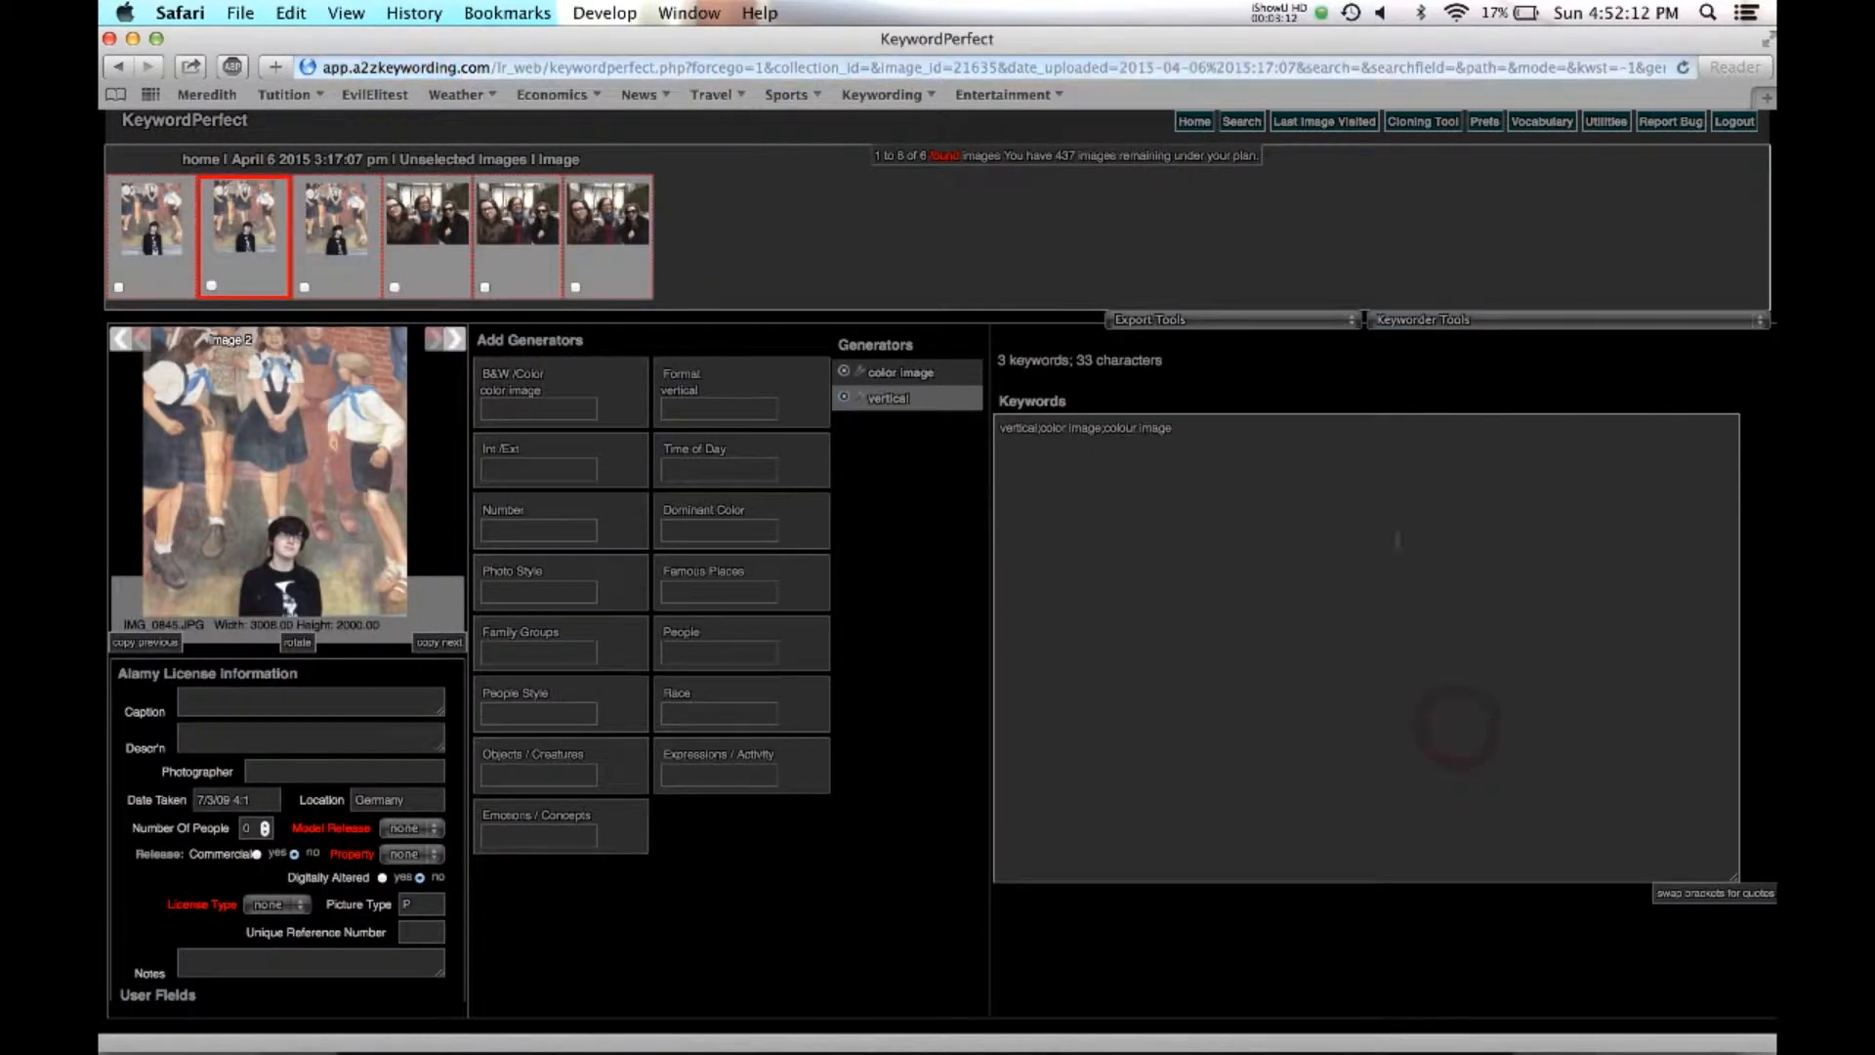
# Show all images in the filmstrip, and filter it again to only the unselected images.
pyautogui.click(1424, 322)
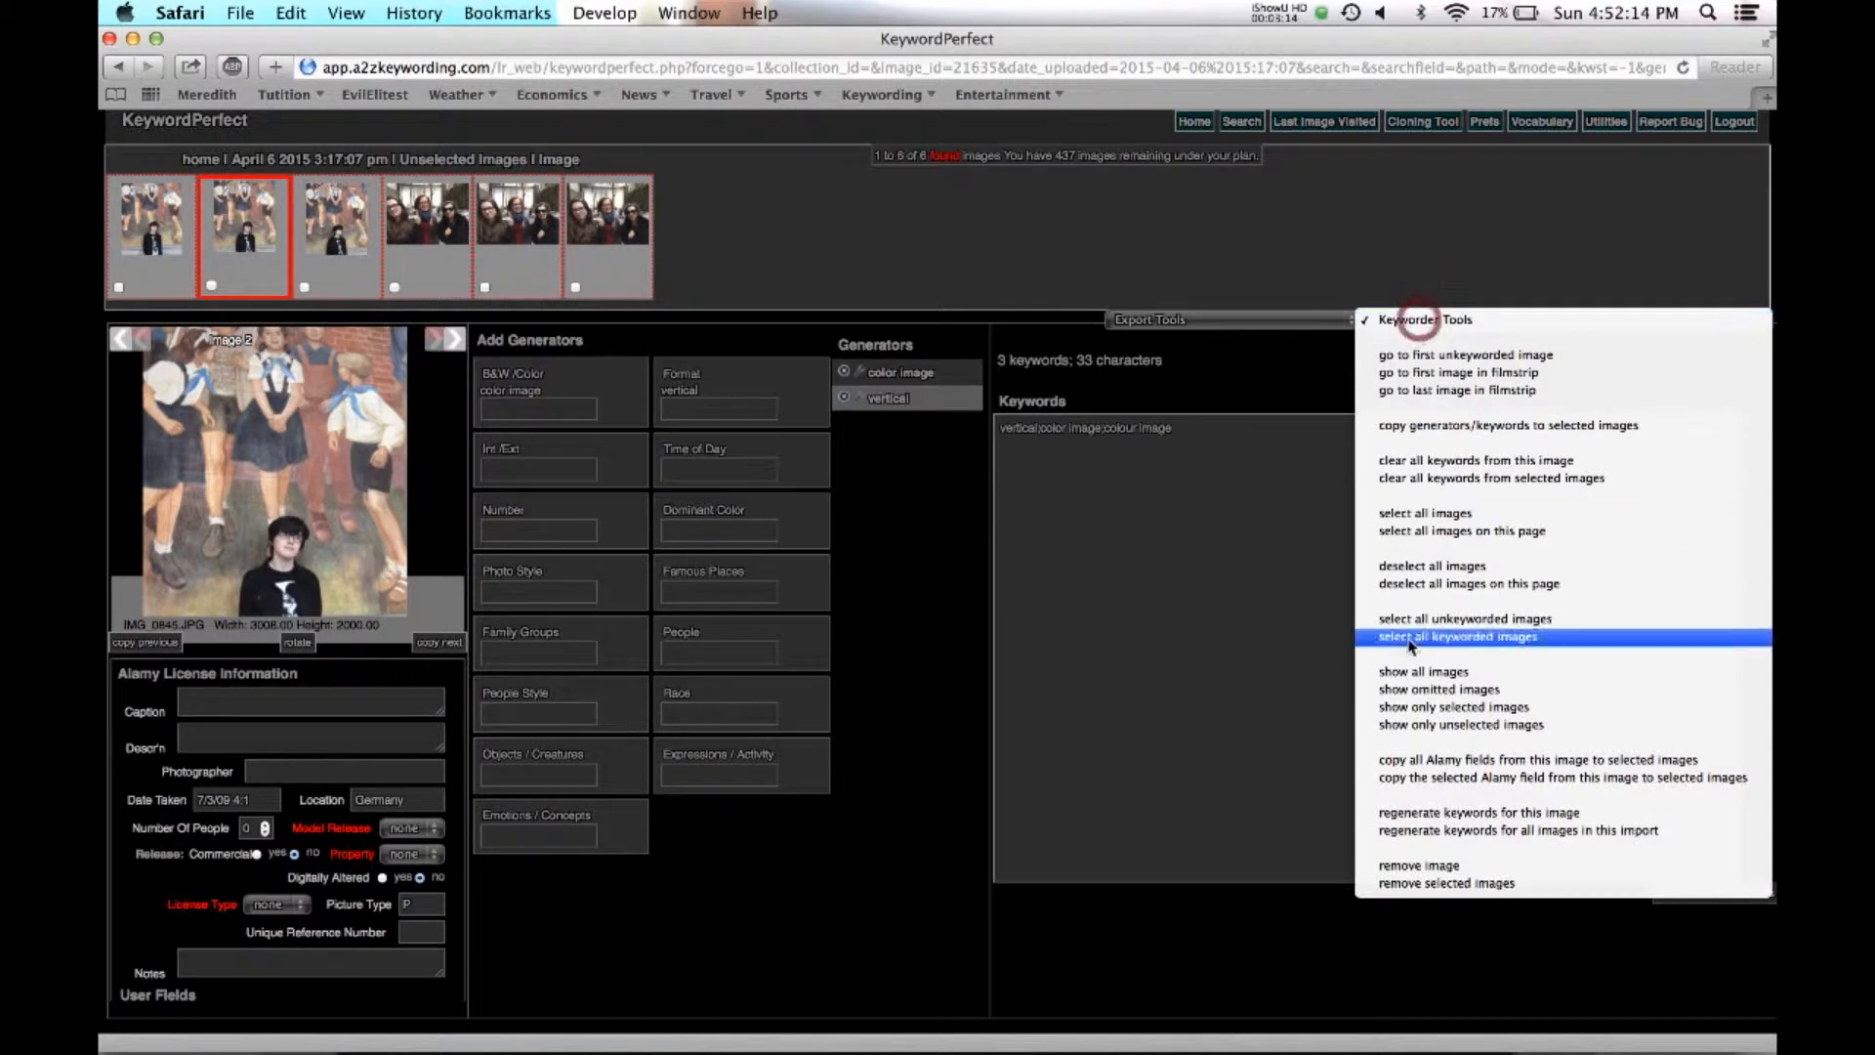
pyautogui.click(1418, 674)
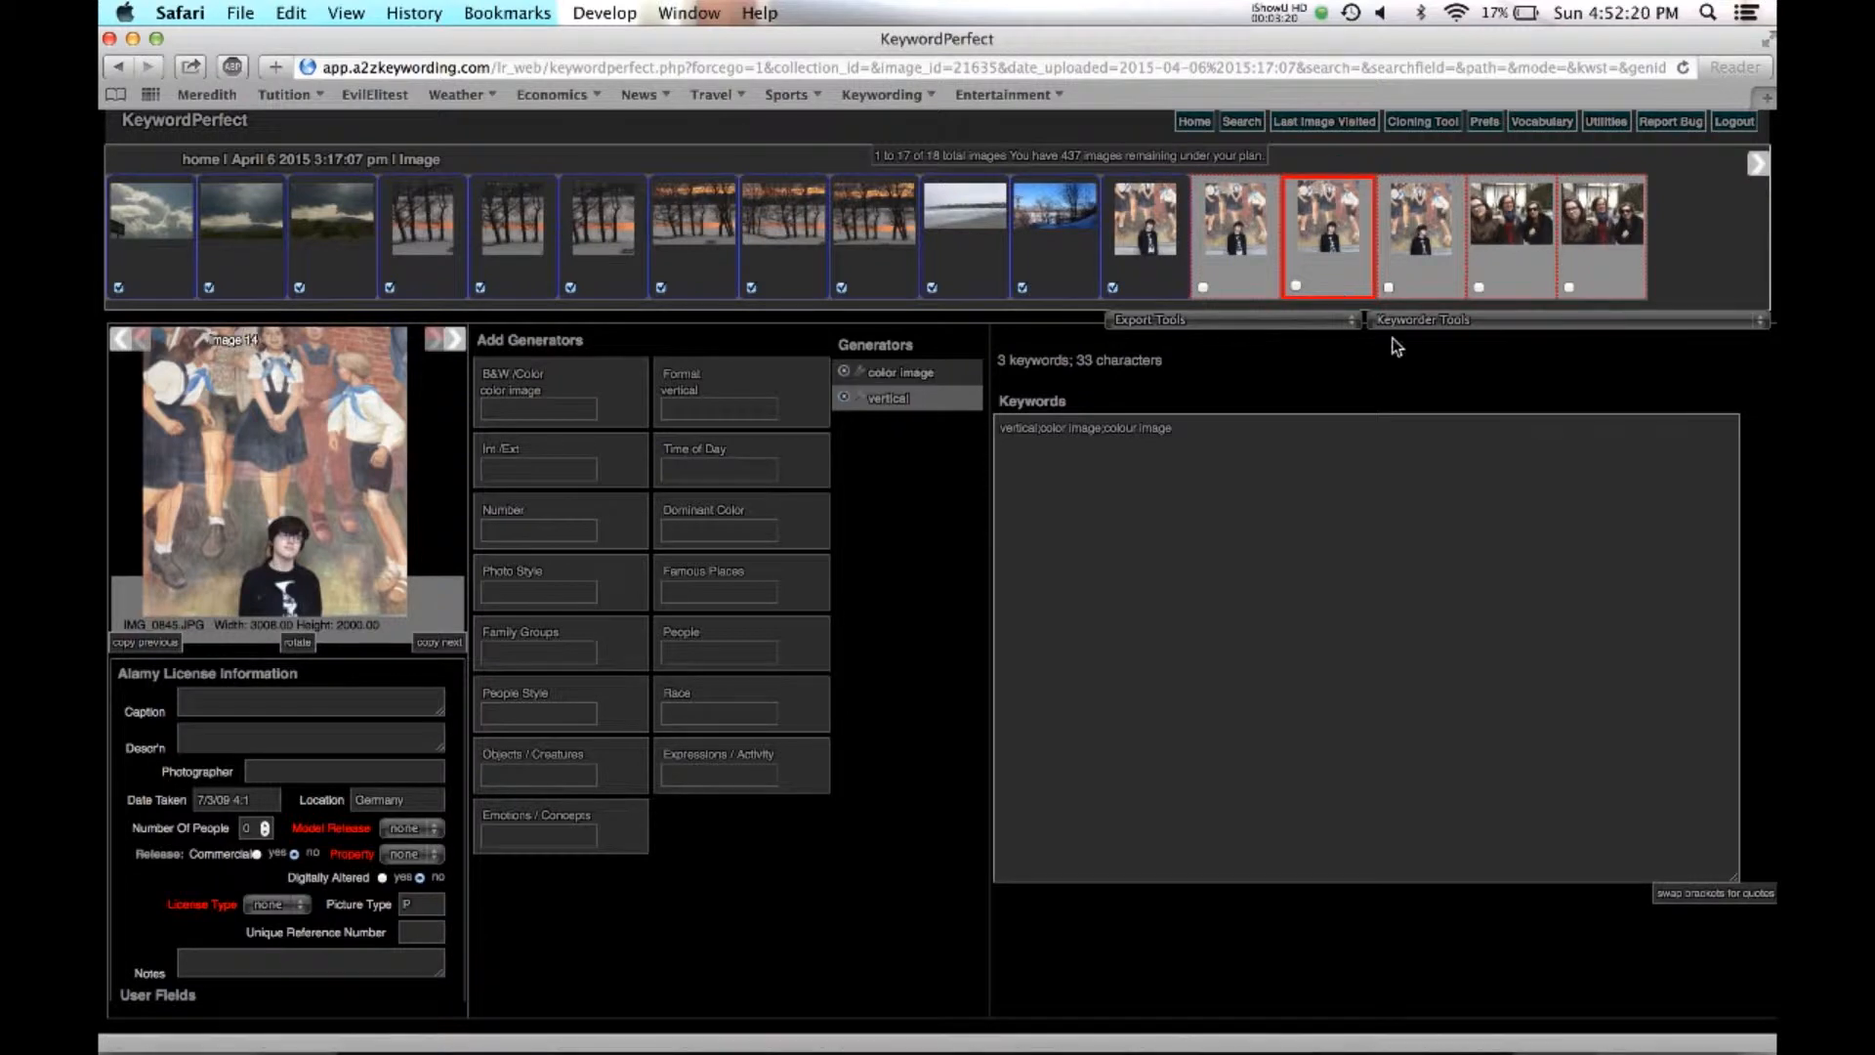
pyautogui.click(1421, 328)
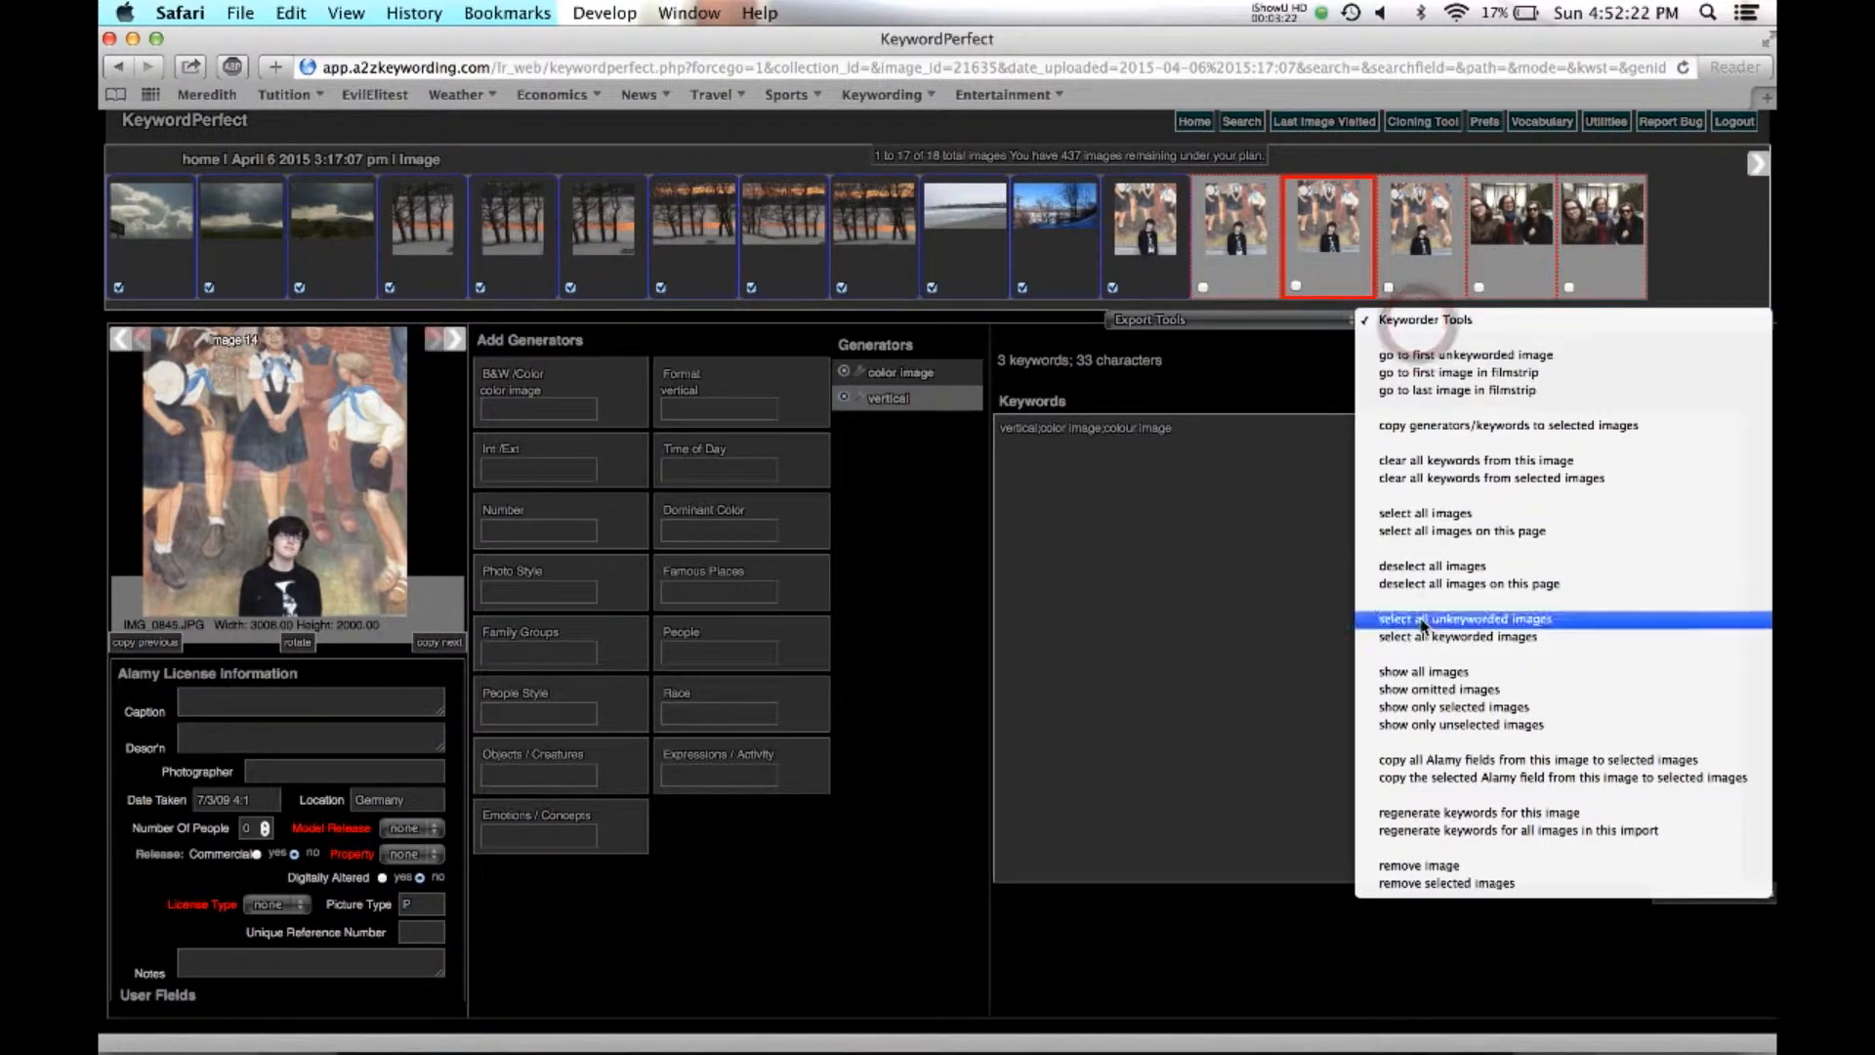
pyautogui.click(1428, 724)
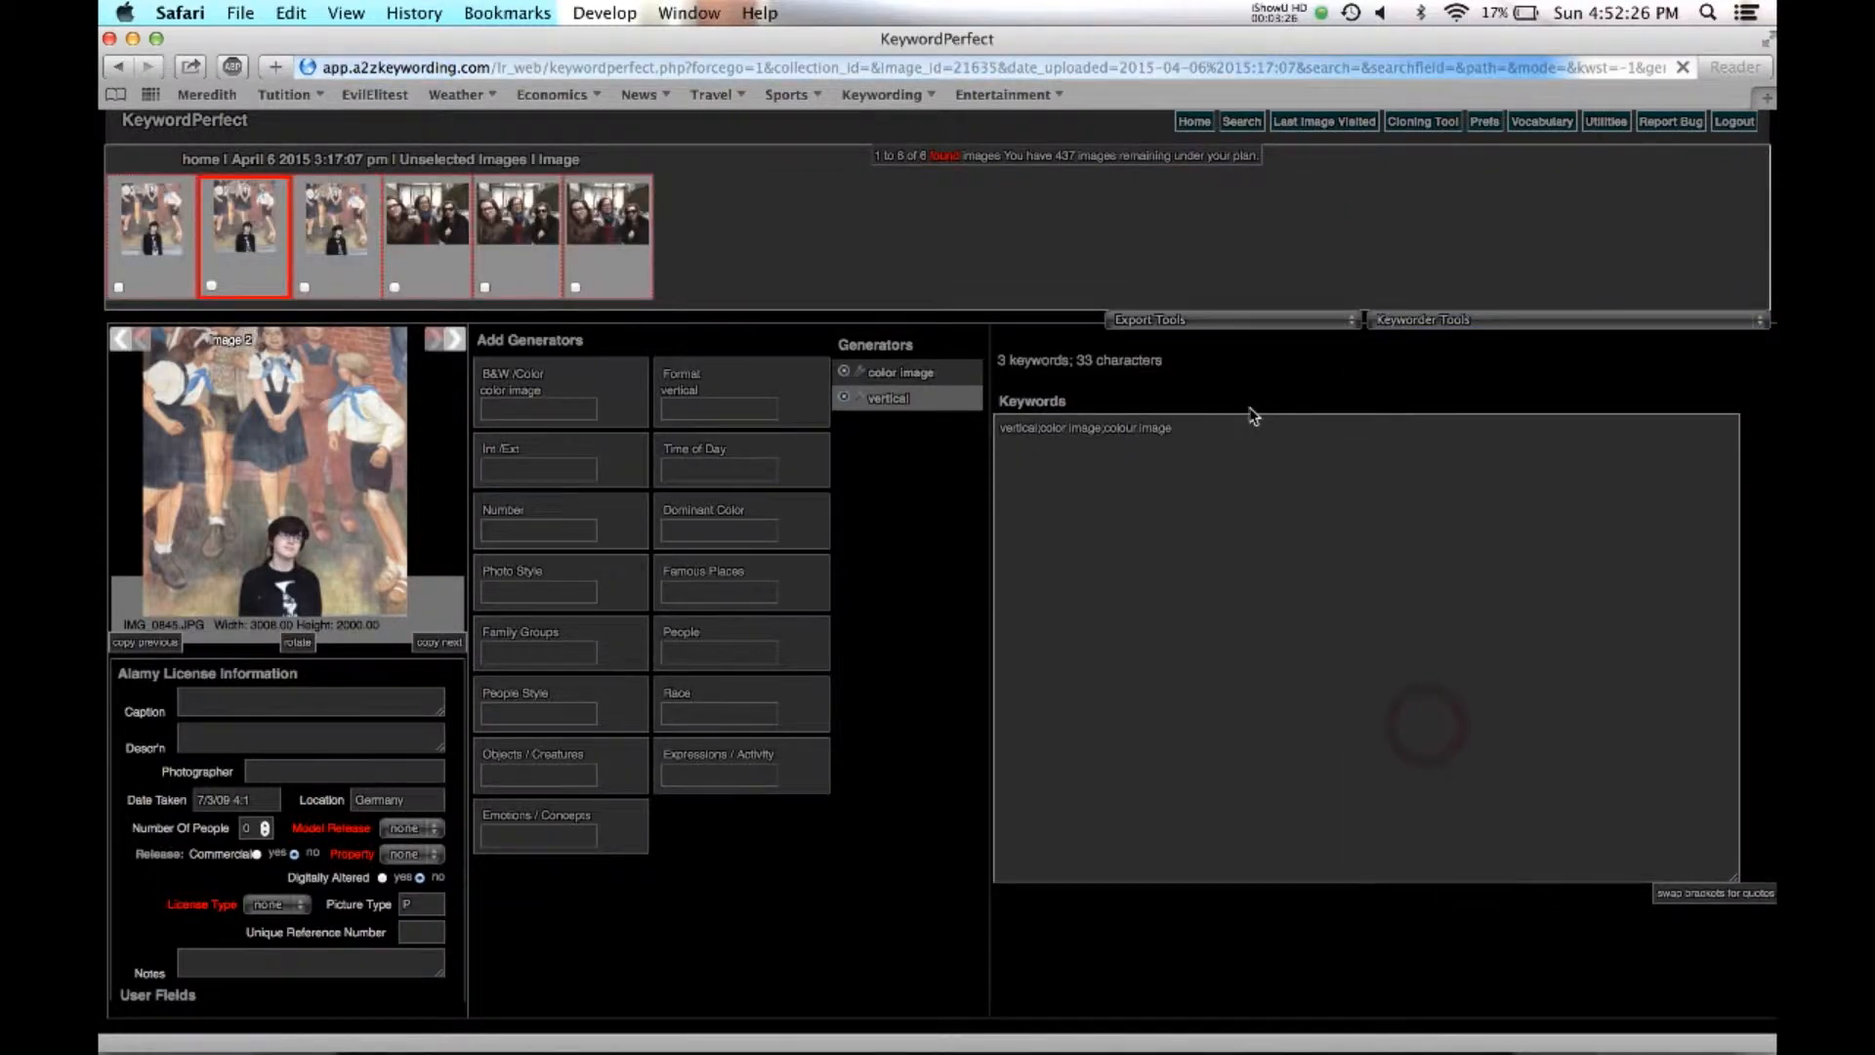
# Show only the selected images in the filmstrip, and switch it to the omitted images.
pyautogui.click(1412, 322)
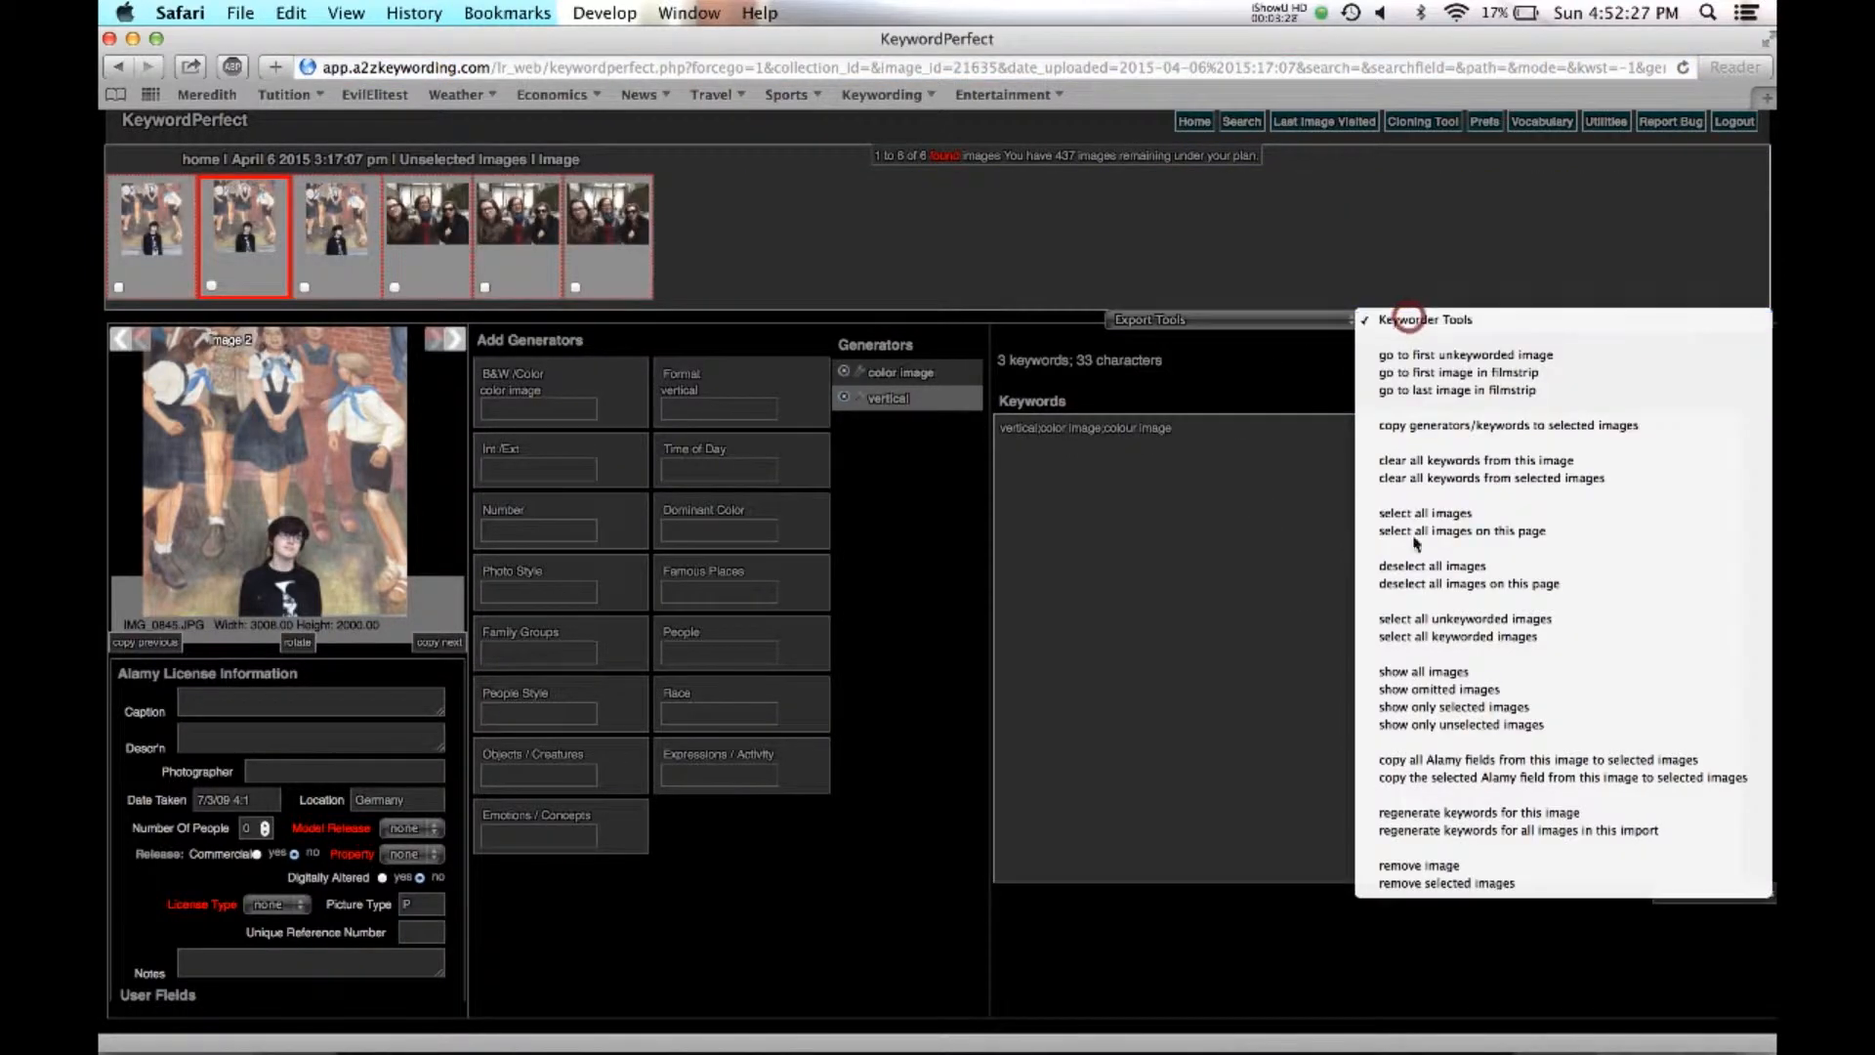
pyautogui.click(1432, 704)
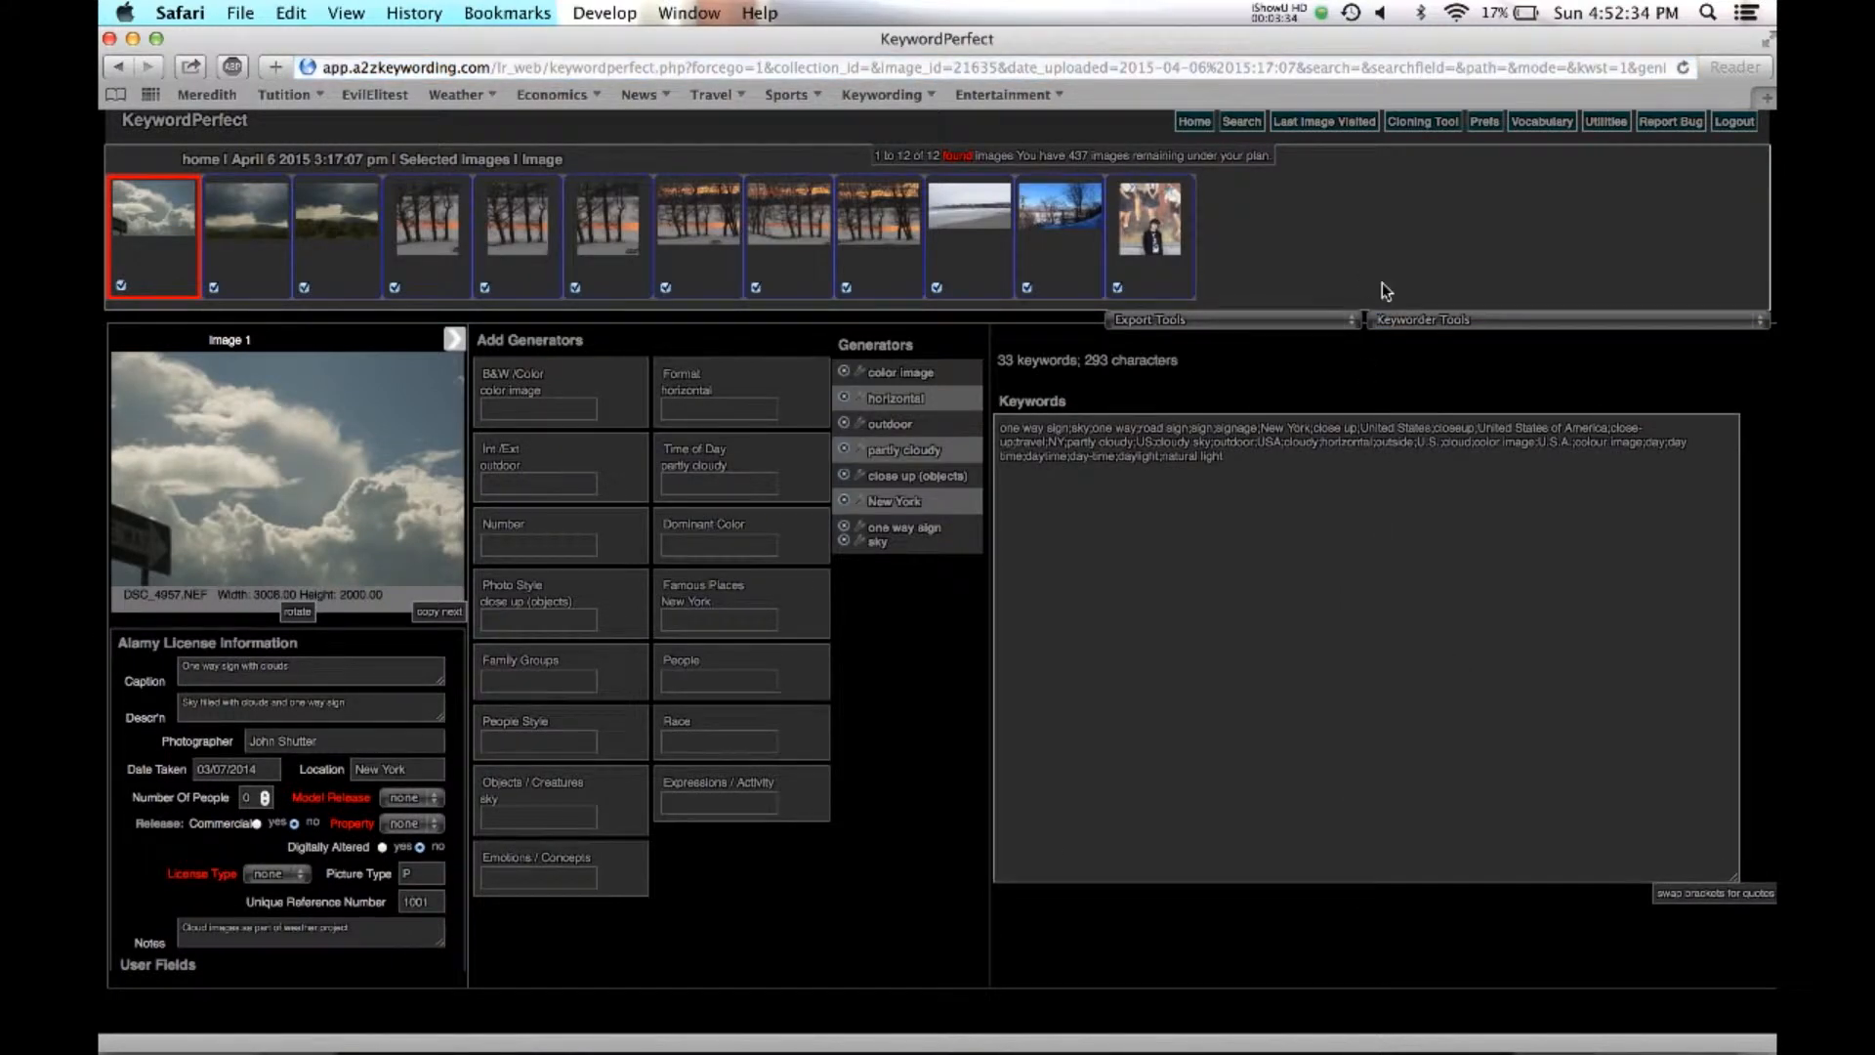
pyautogui.click(1403, 319)
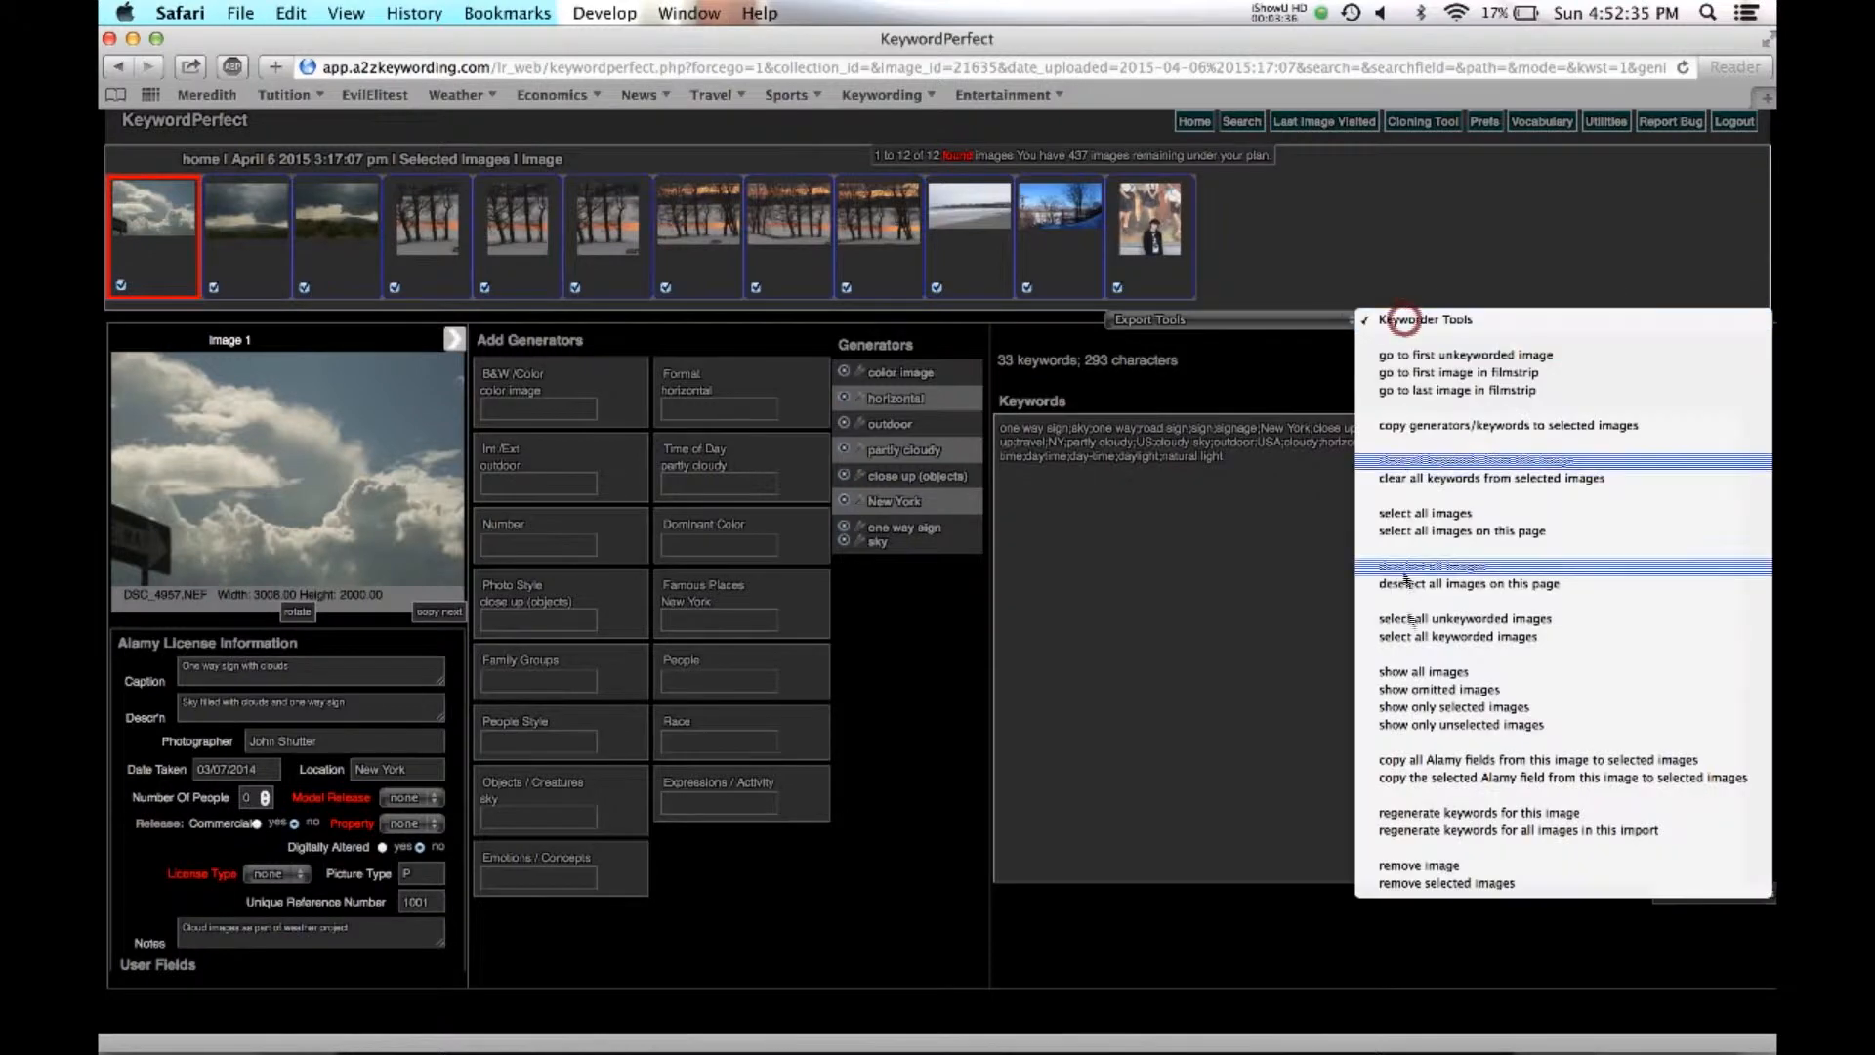
pyautogui.click(1426, 691)
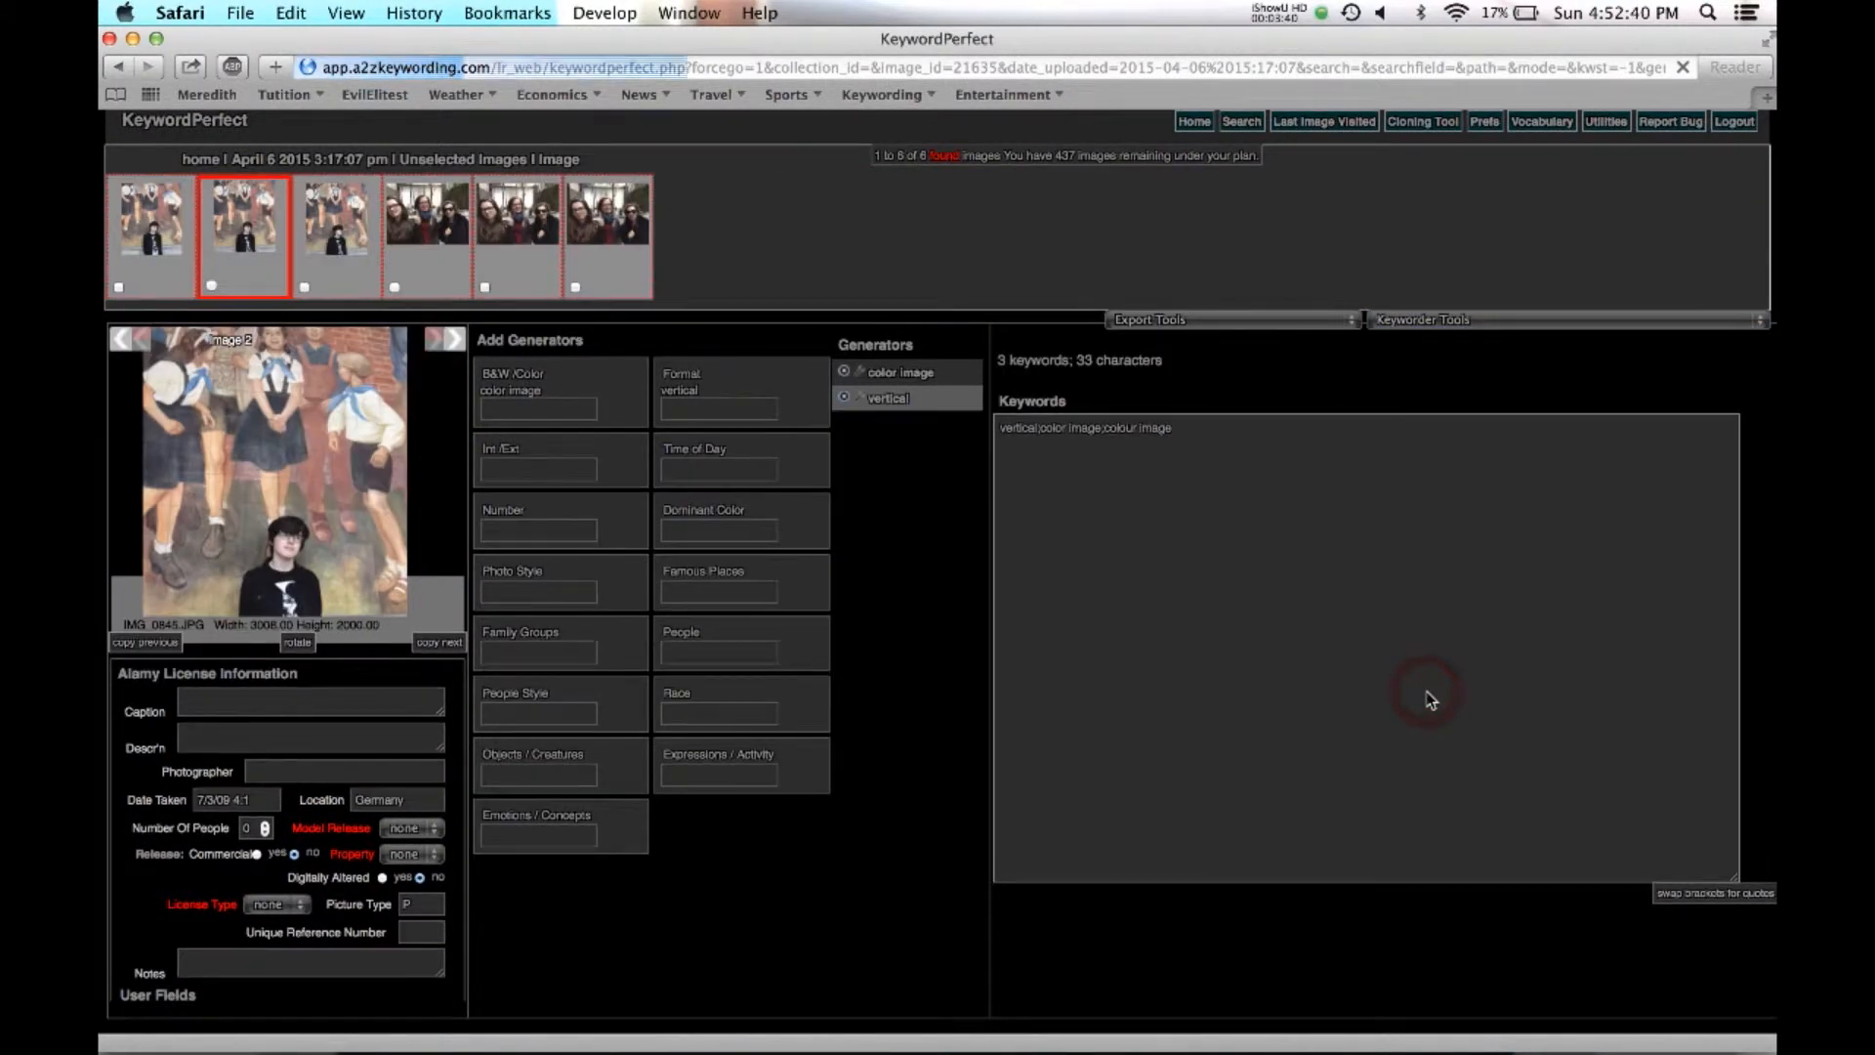
# Show all images of the import, and go to the first image in the filmstrip.
pyautogui.click(1425, 321)
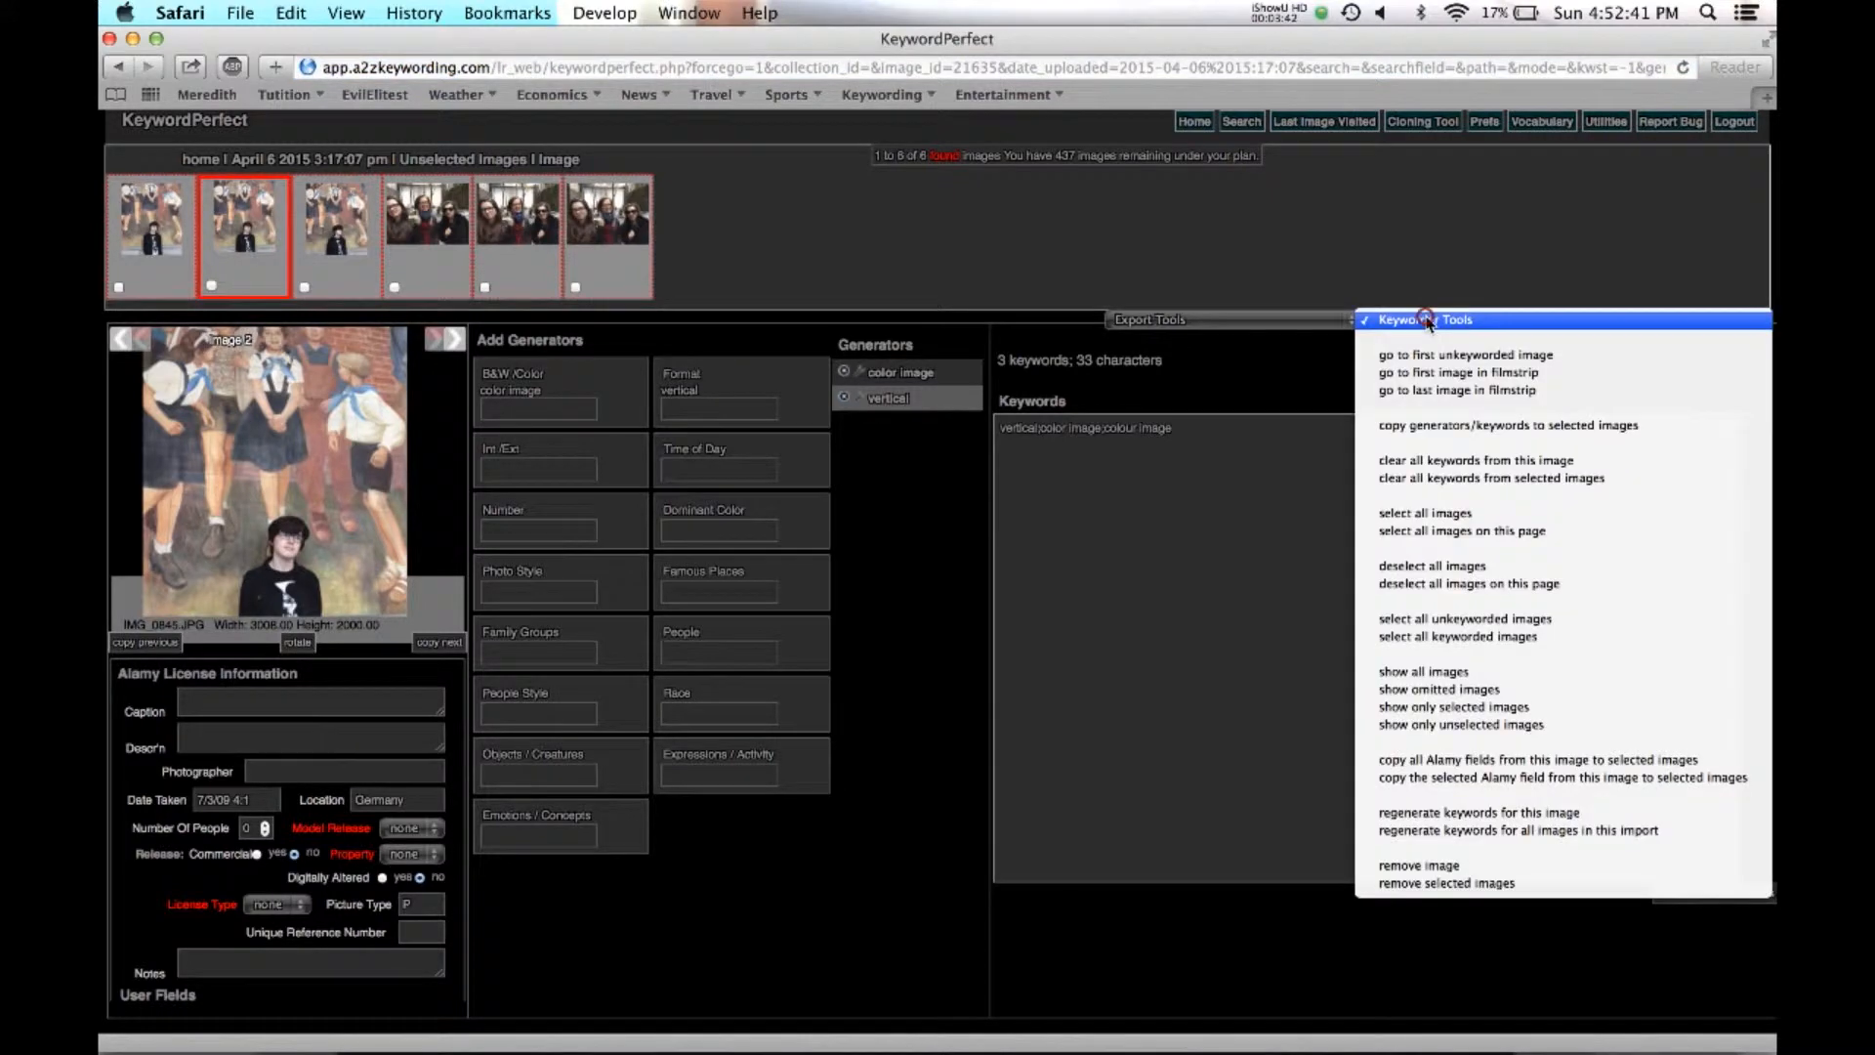
pyautogui.click(1422, 672)
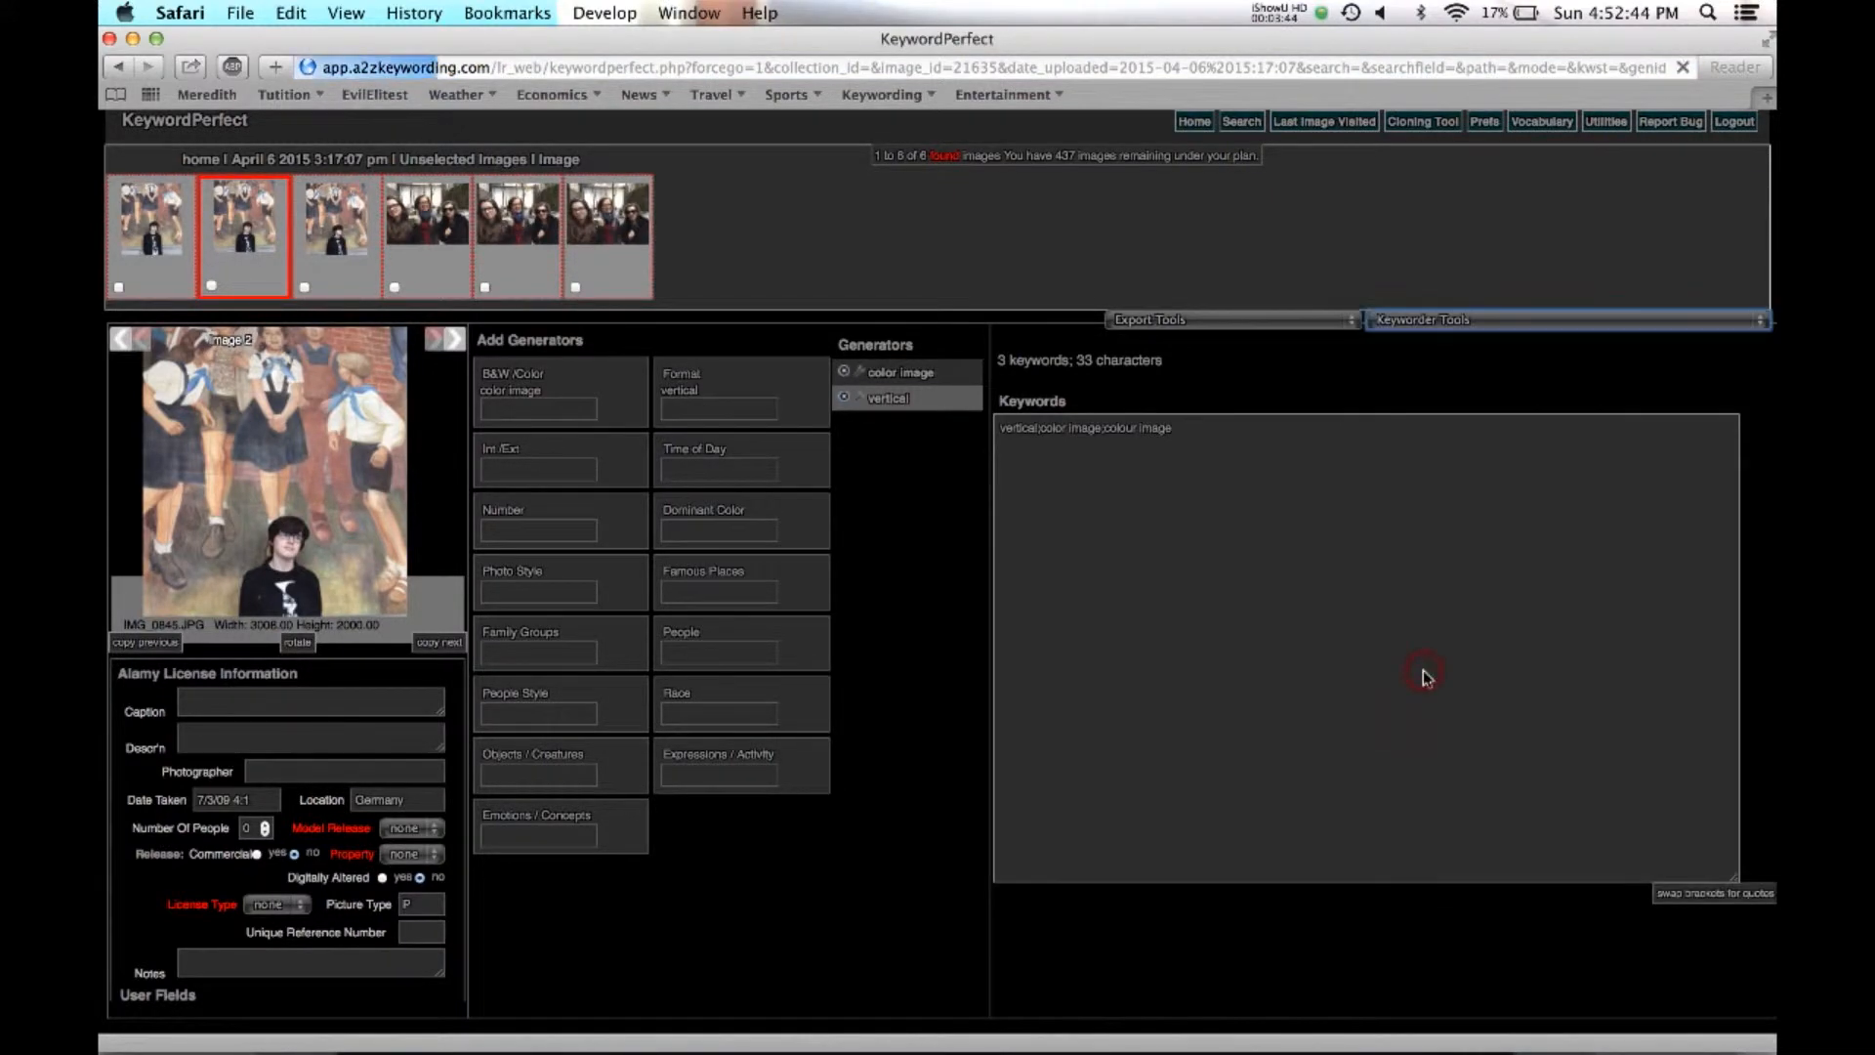
pyautogui.click(1443, 324)
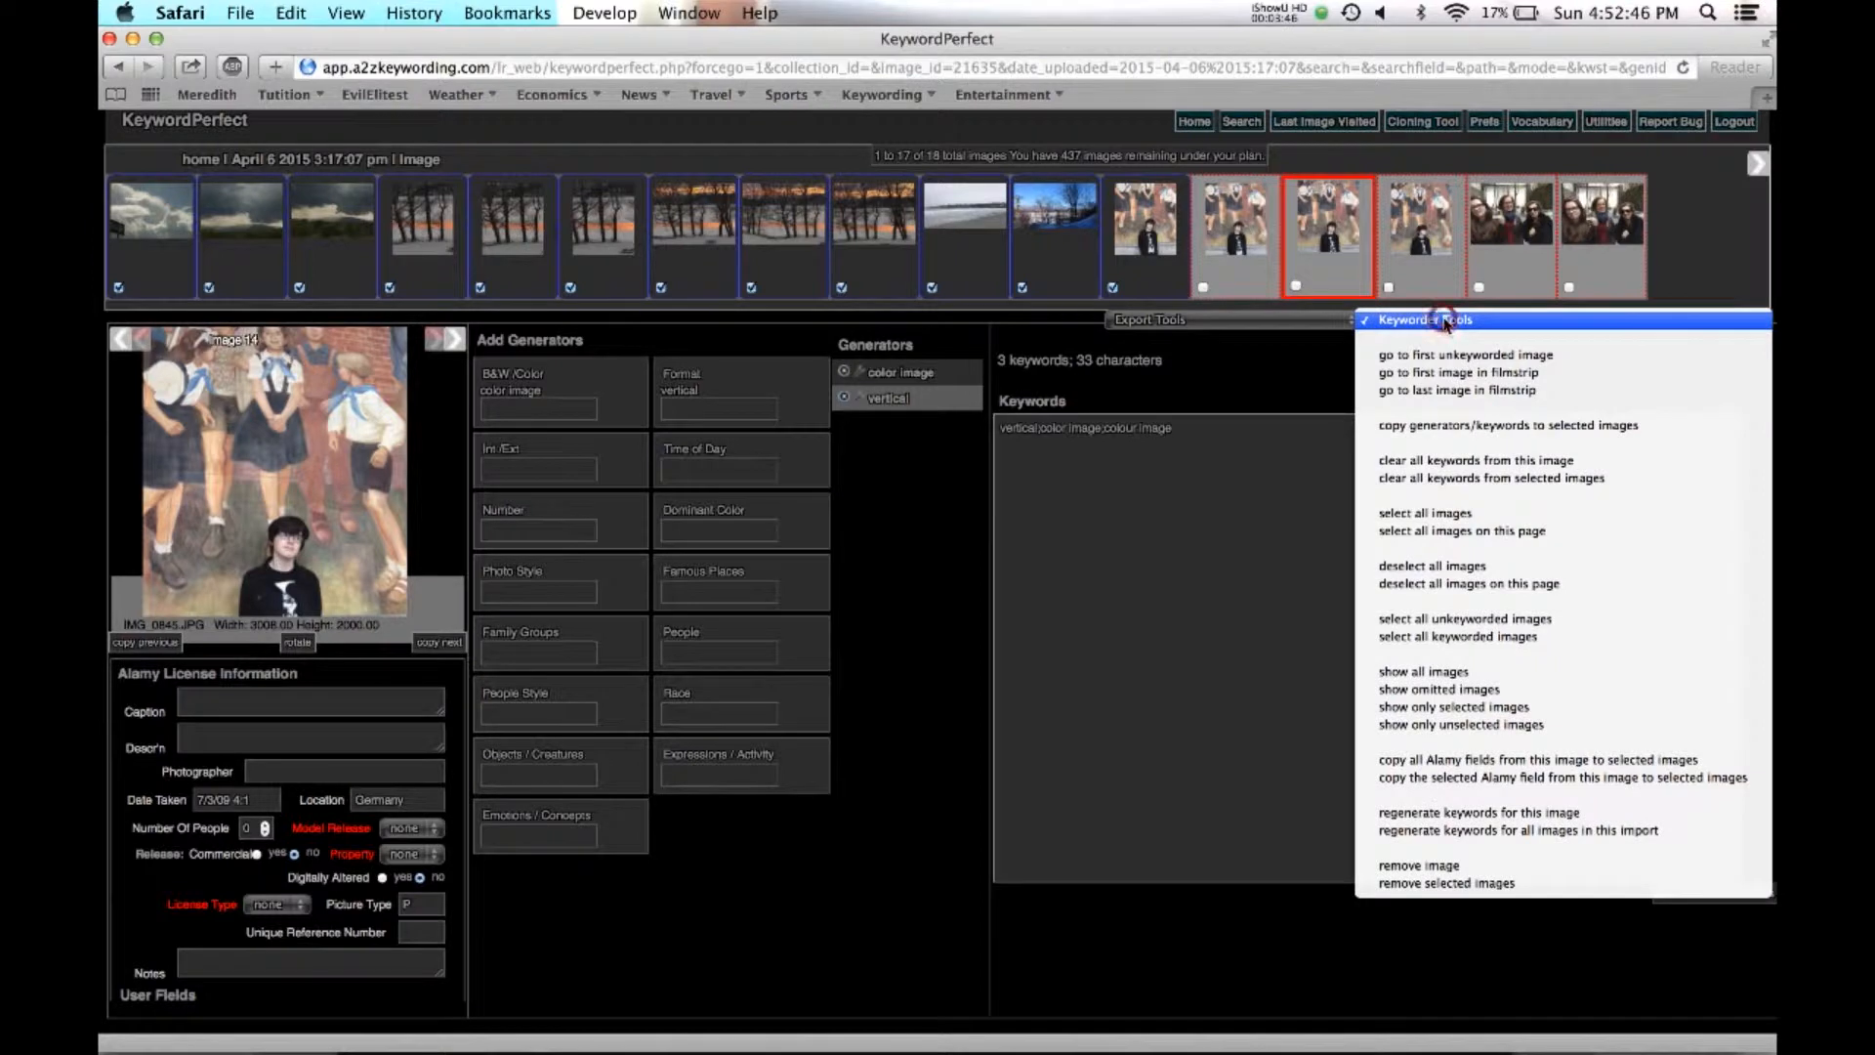
pyautogui.click(1441, 373)
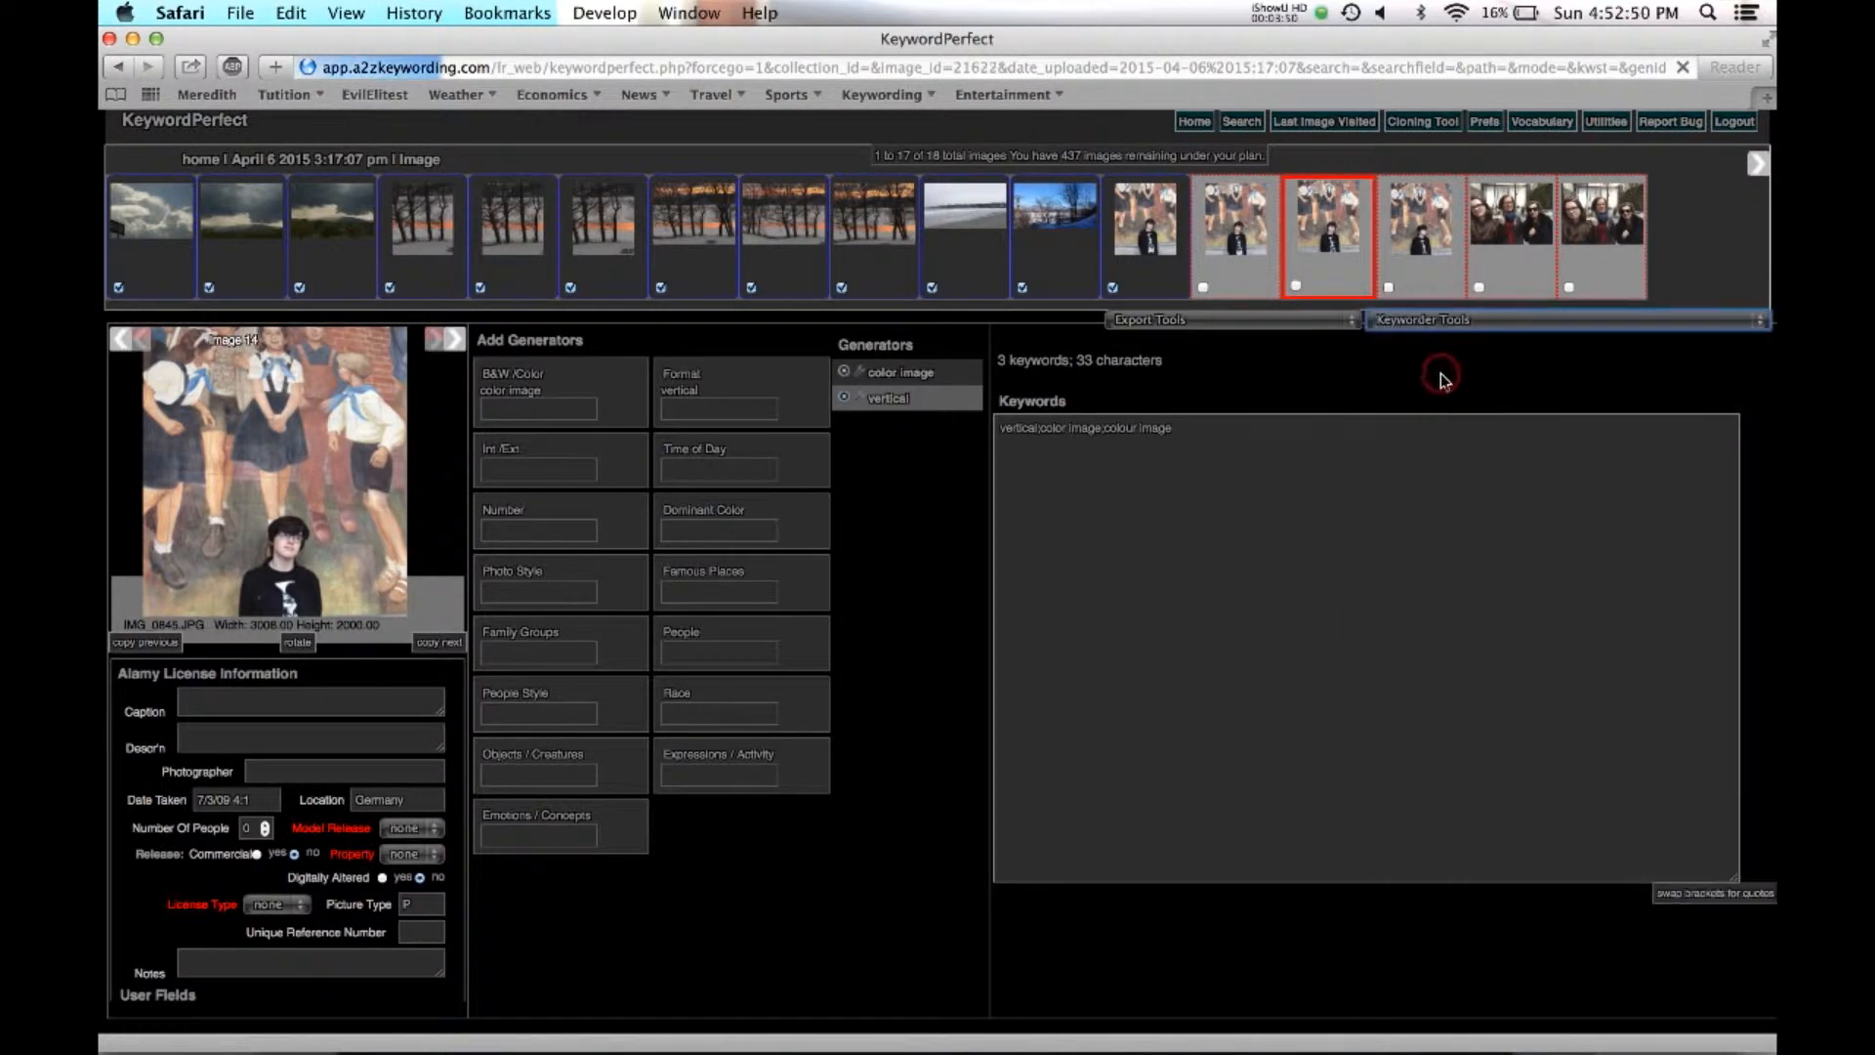
# Copy all Alamy fields from image 1 to the selected images, and check the copied fields on images 11 and 12.
pyautogui.click(1429, 323)
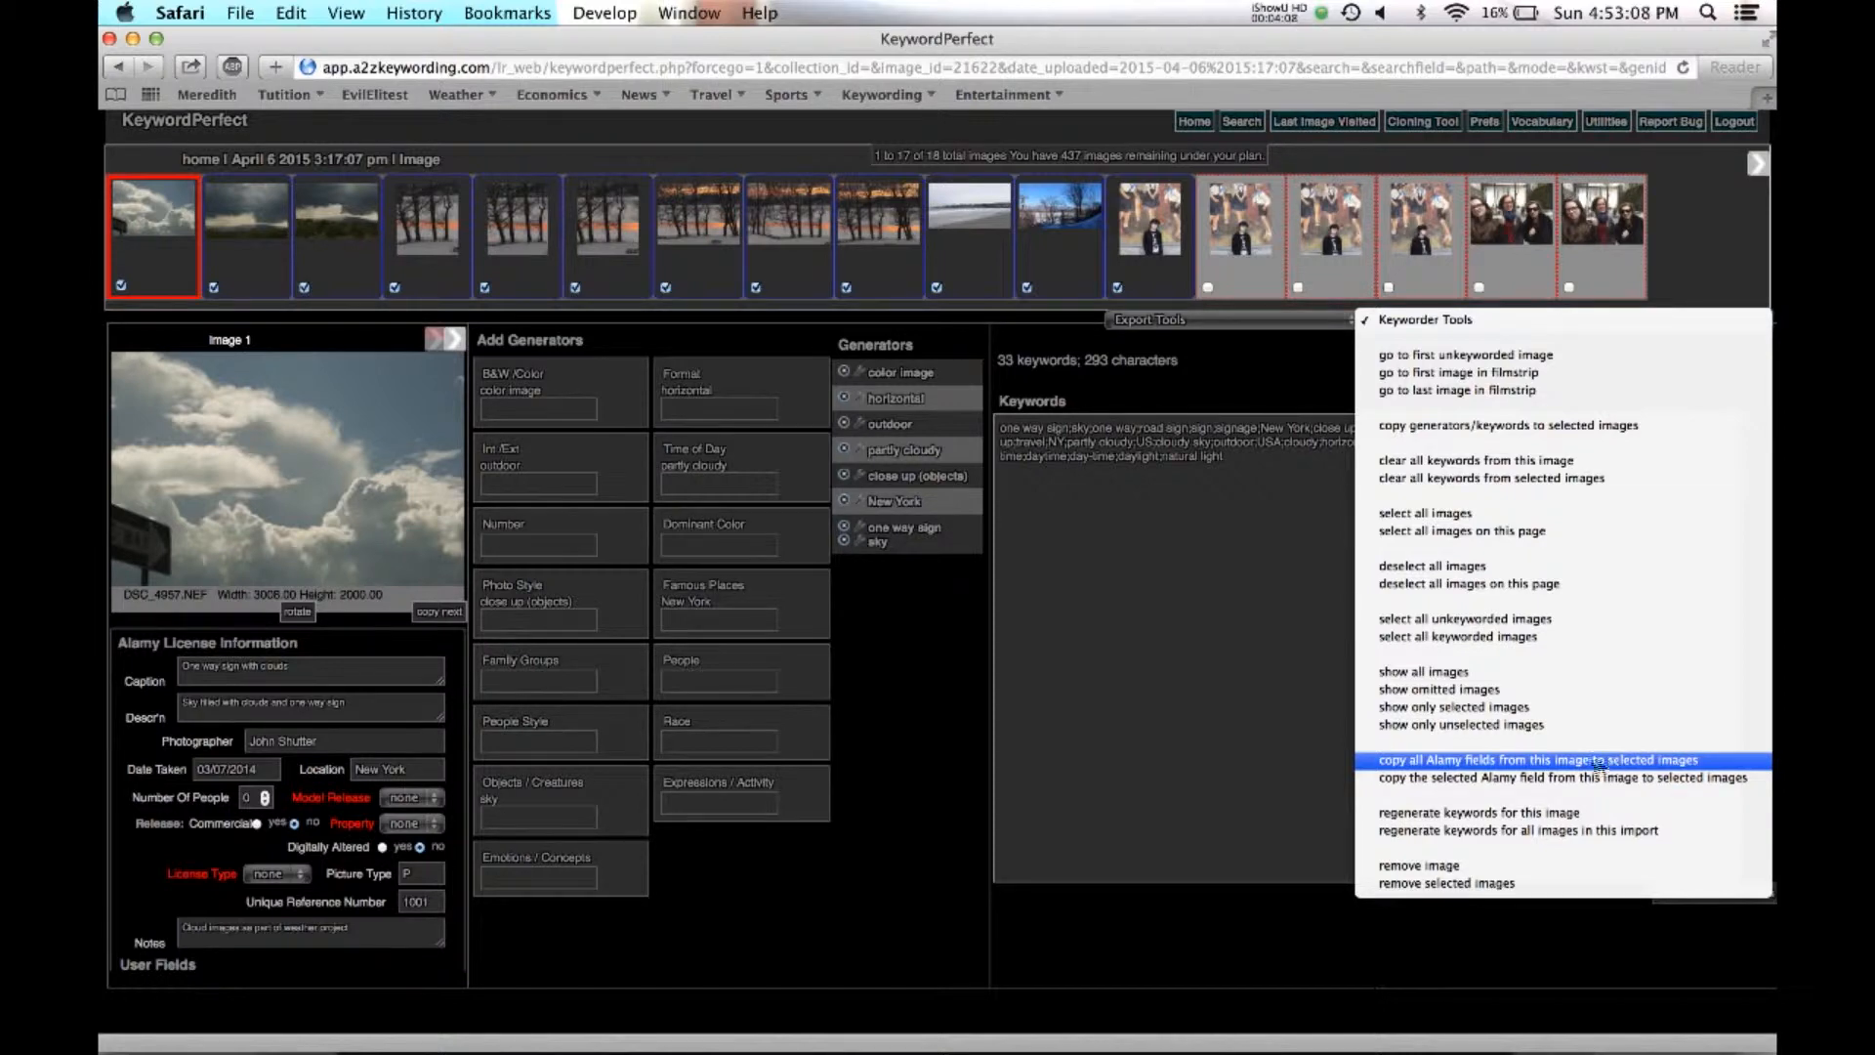
pyautogui.click(1548, 763)
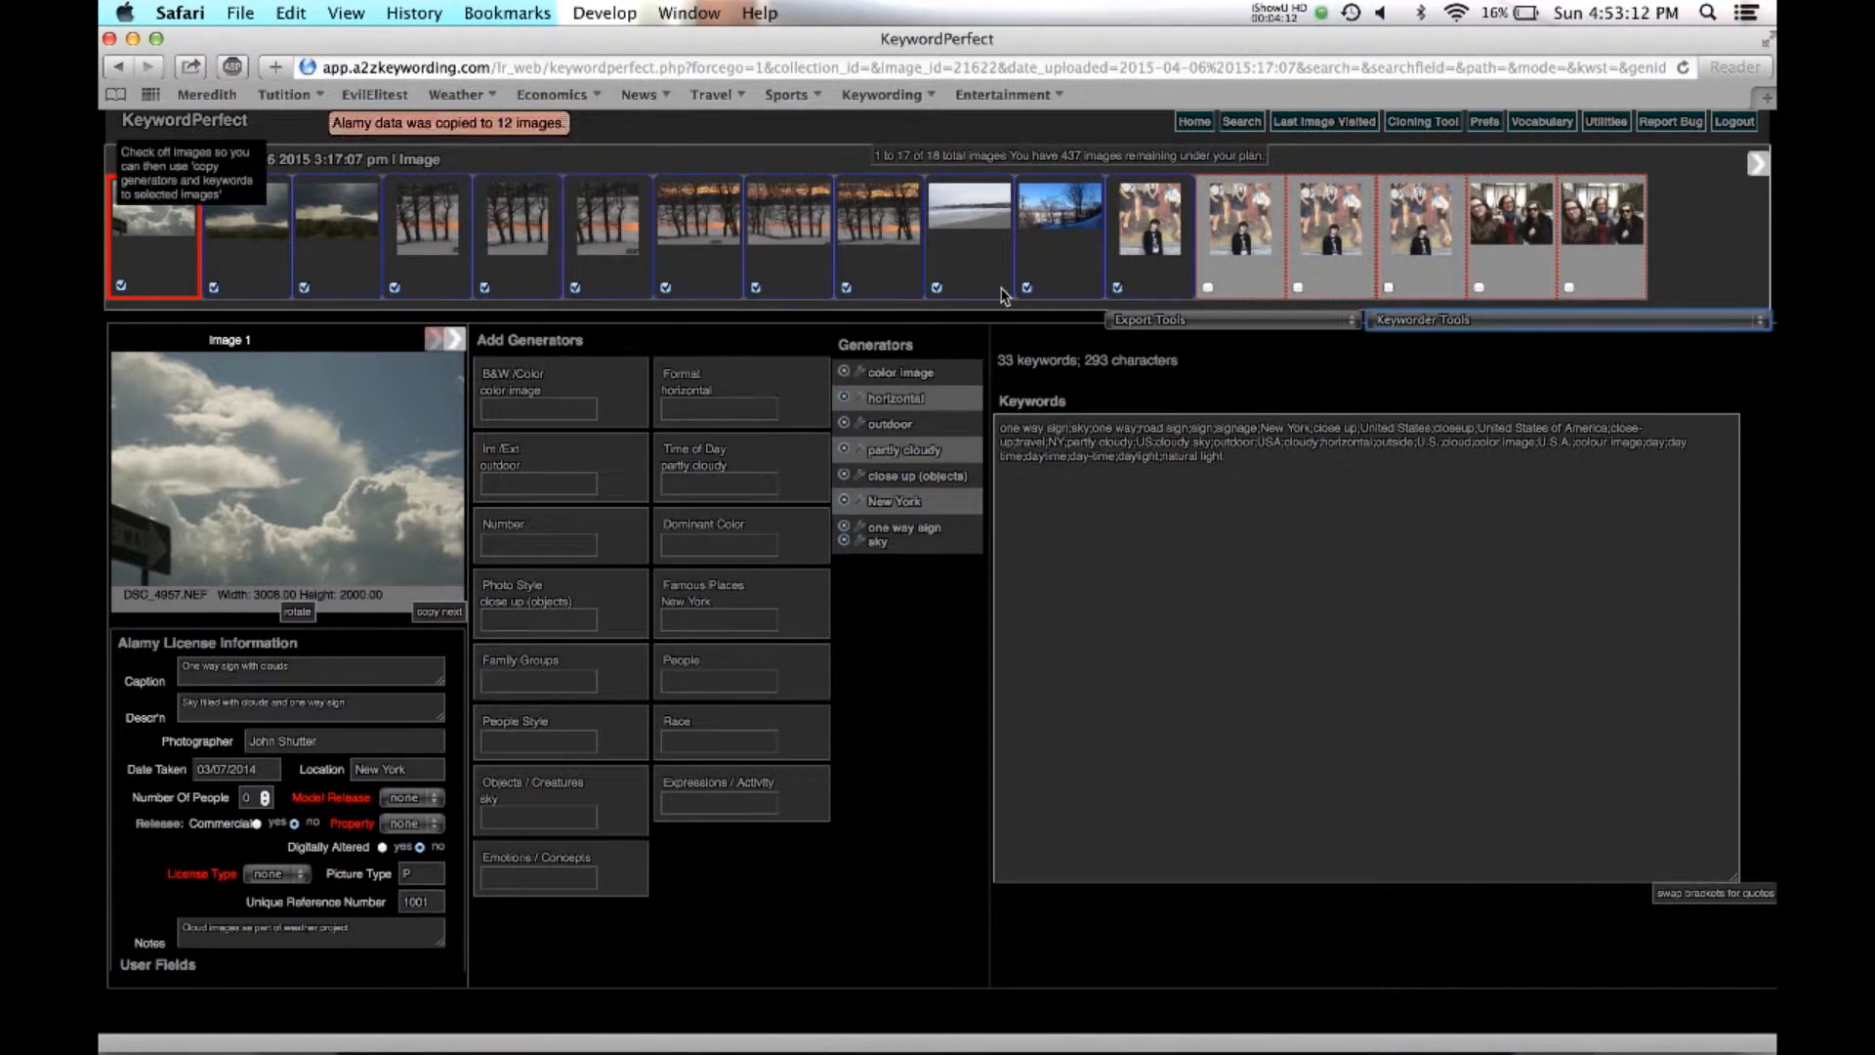
pyautogui.click(1055, 269)
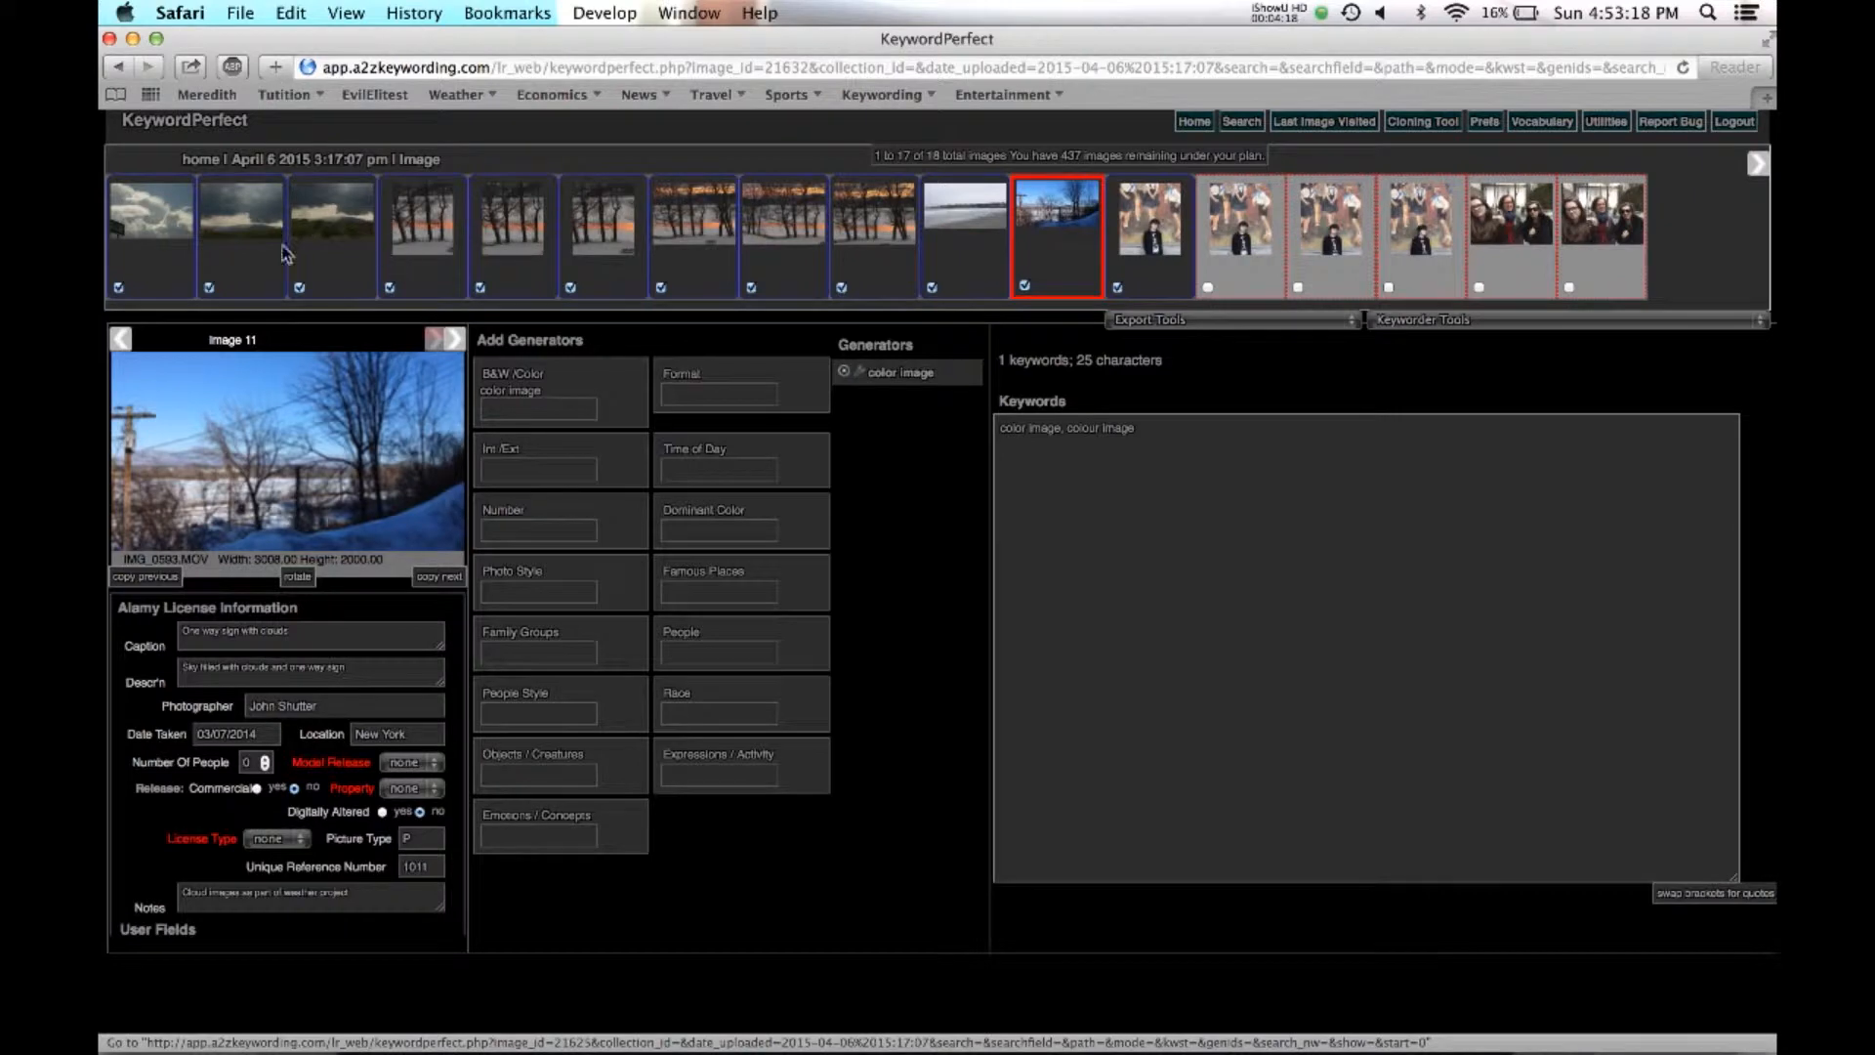
pyautogui.click(156, 256)
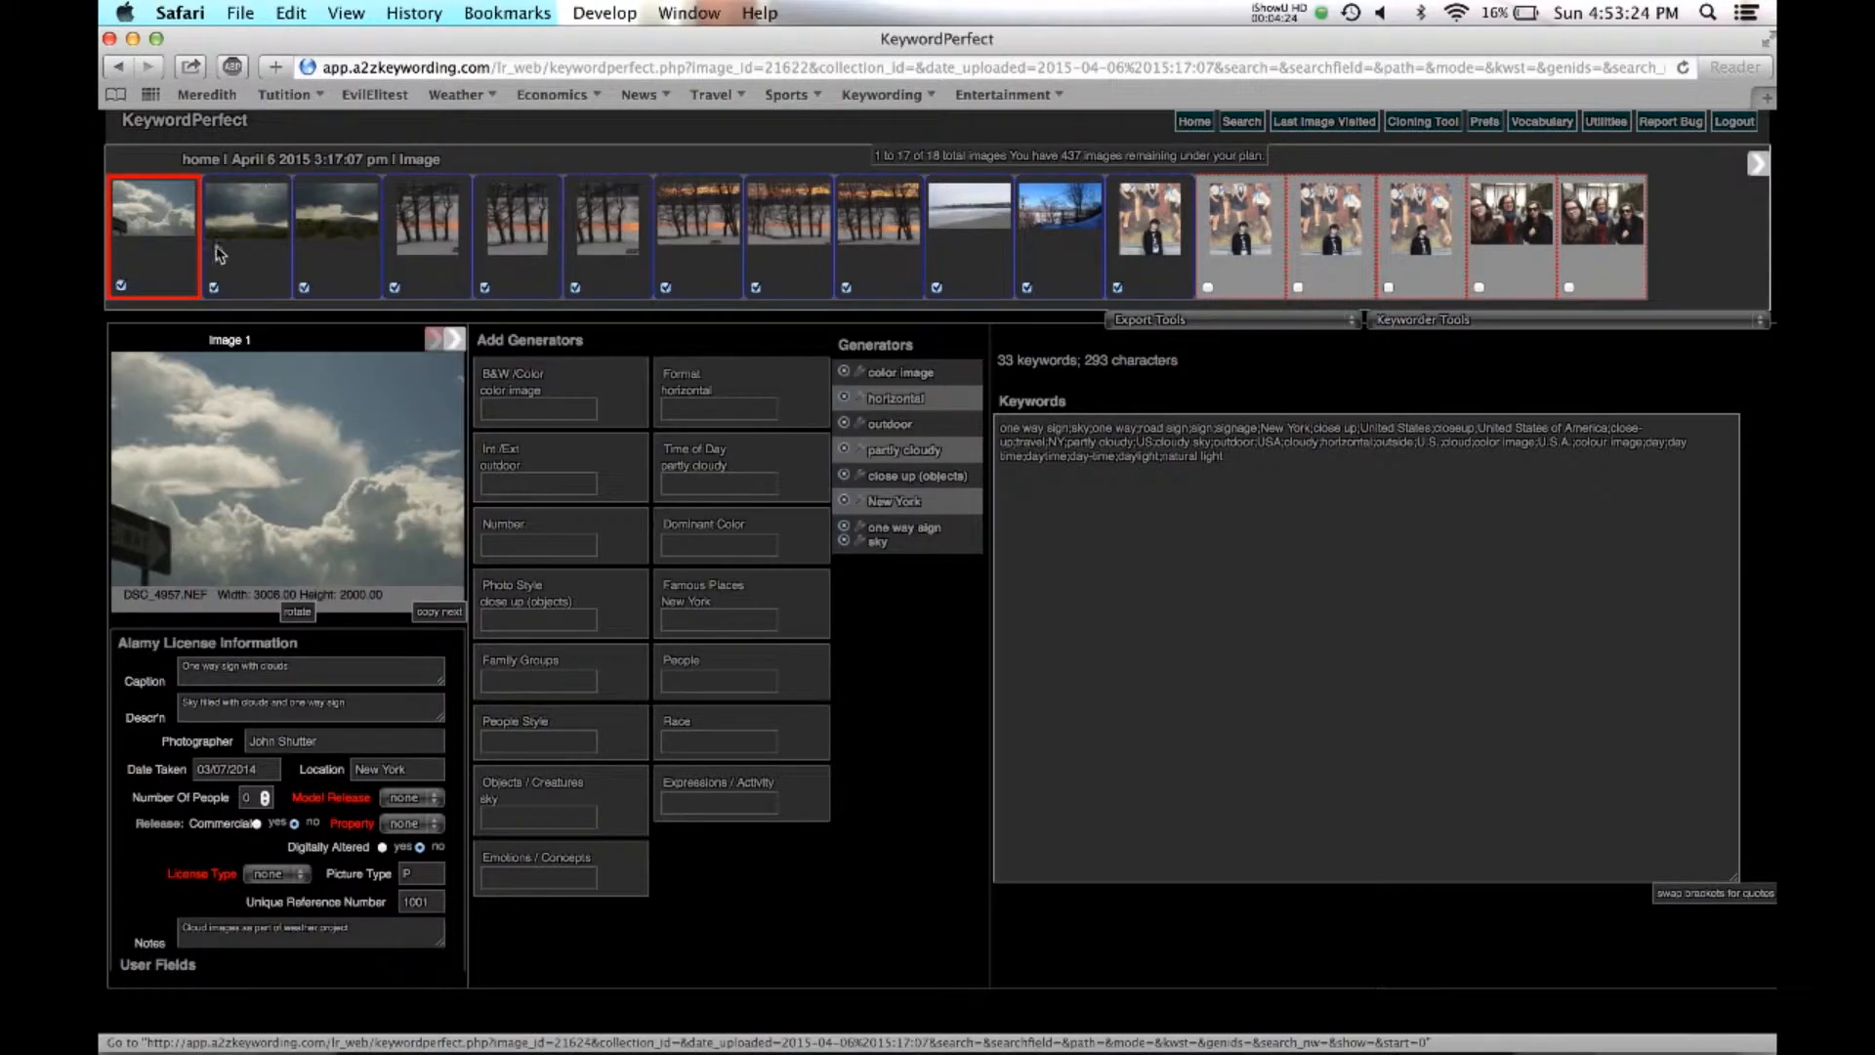
pyautogui.click(1157, 265)
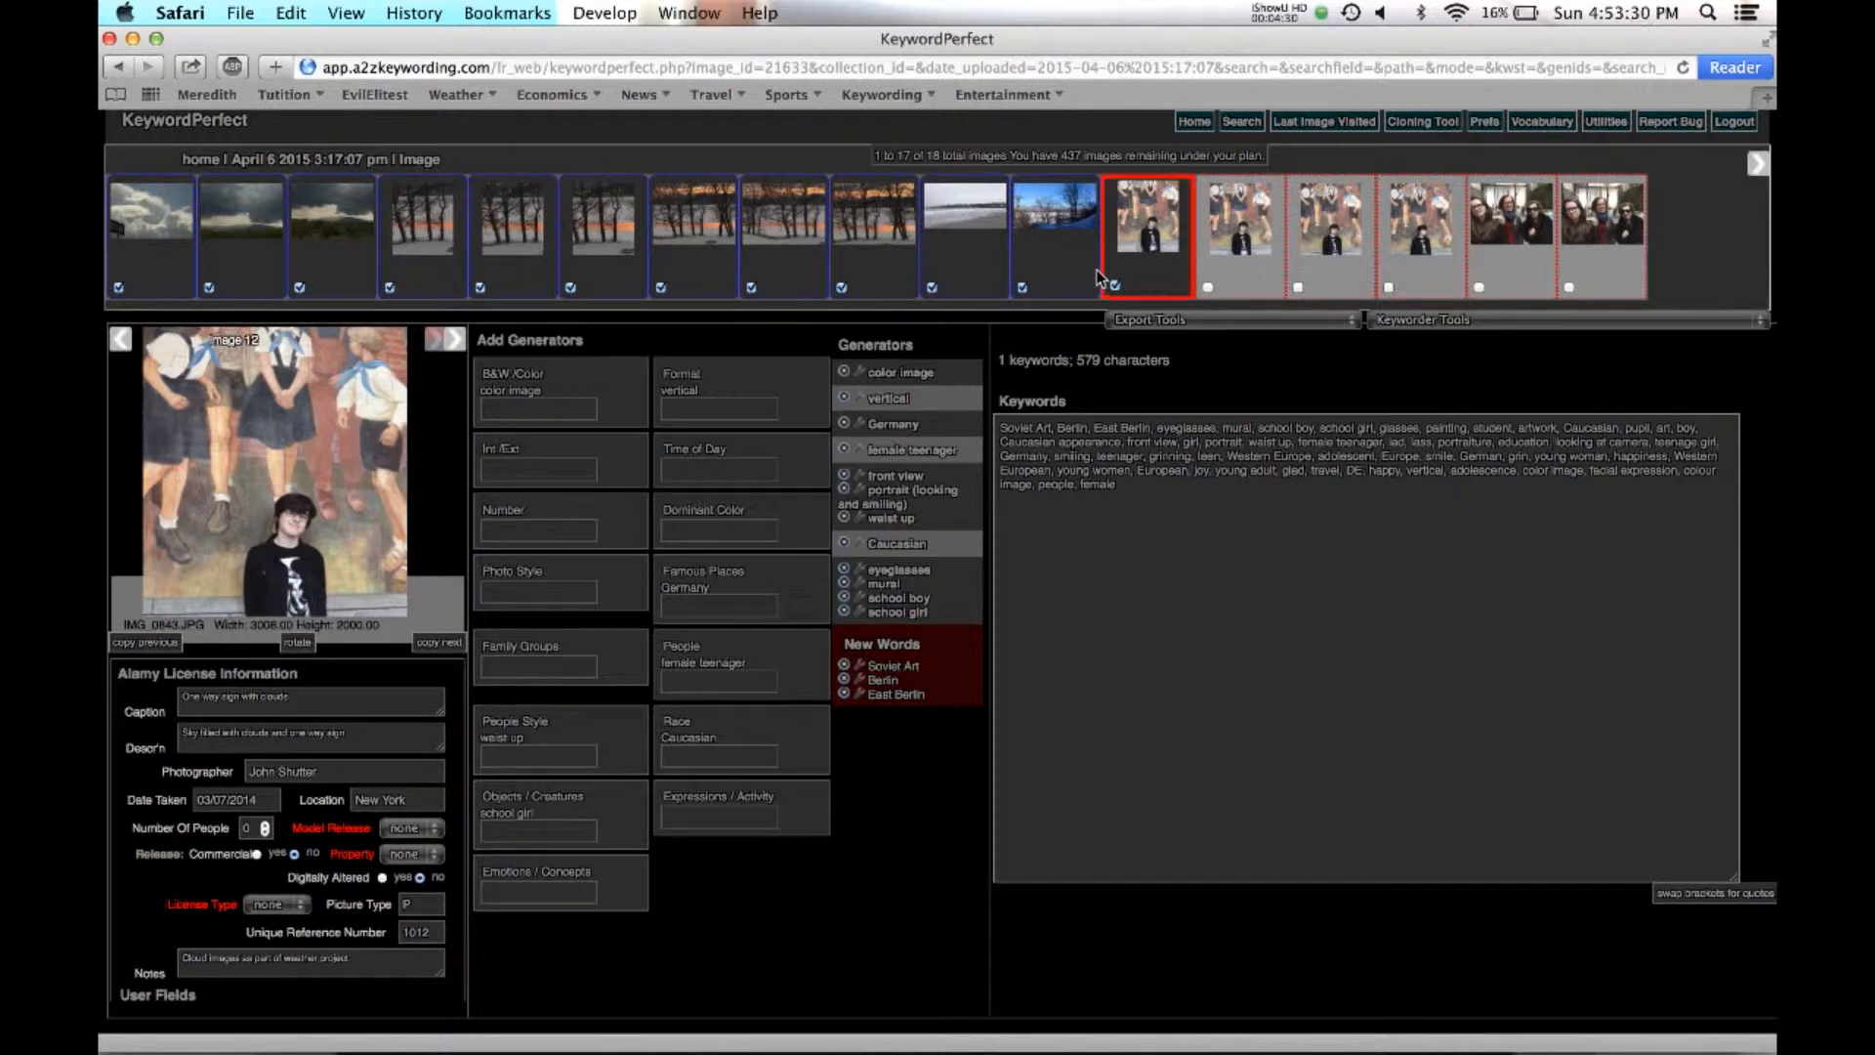
# Set Number Of People to 4 on image 1, and copy only that Alamy field to the selected images.
pyautogui.click(170, 258)
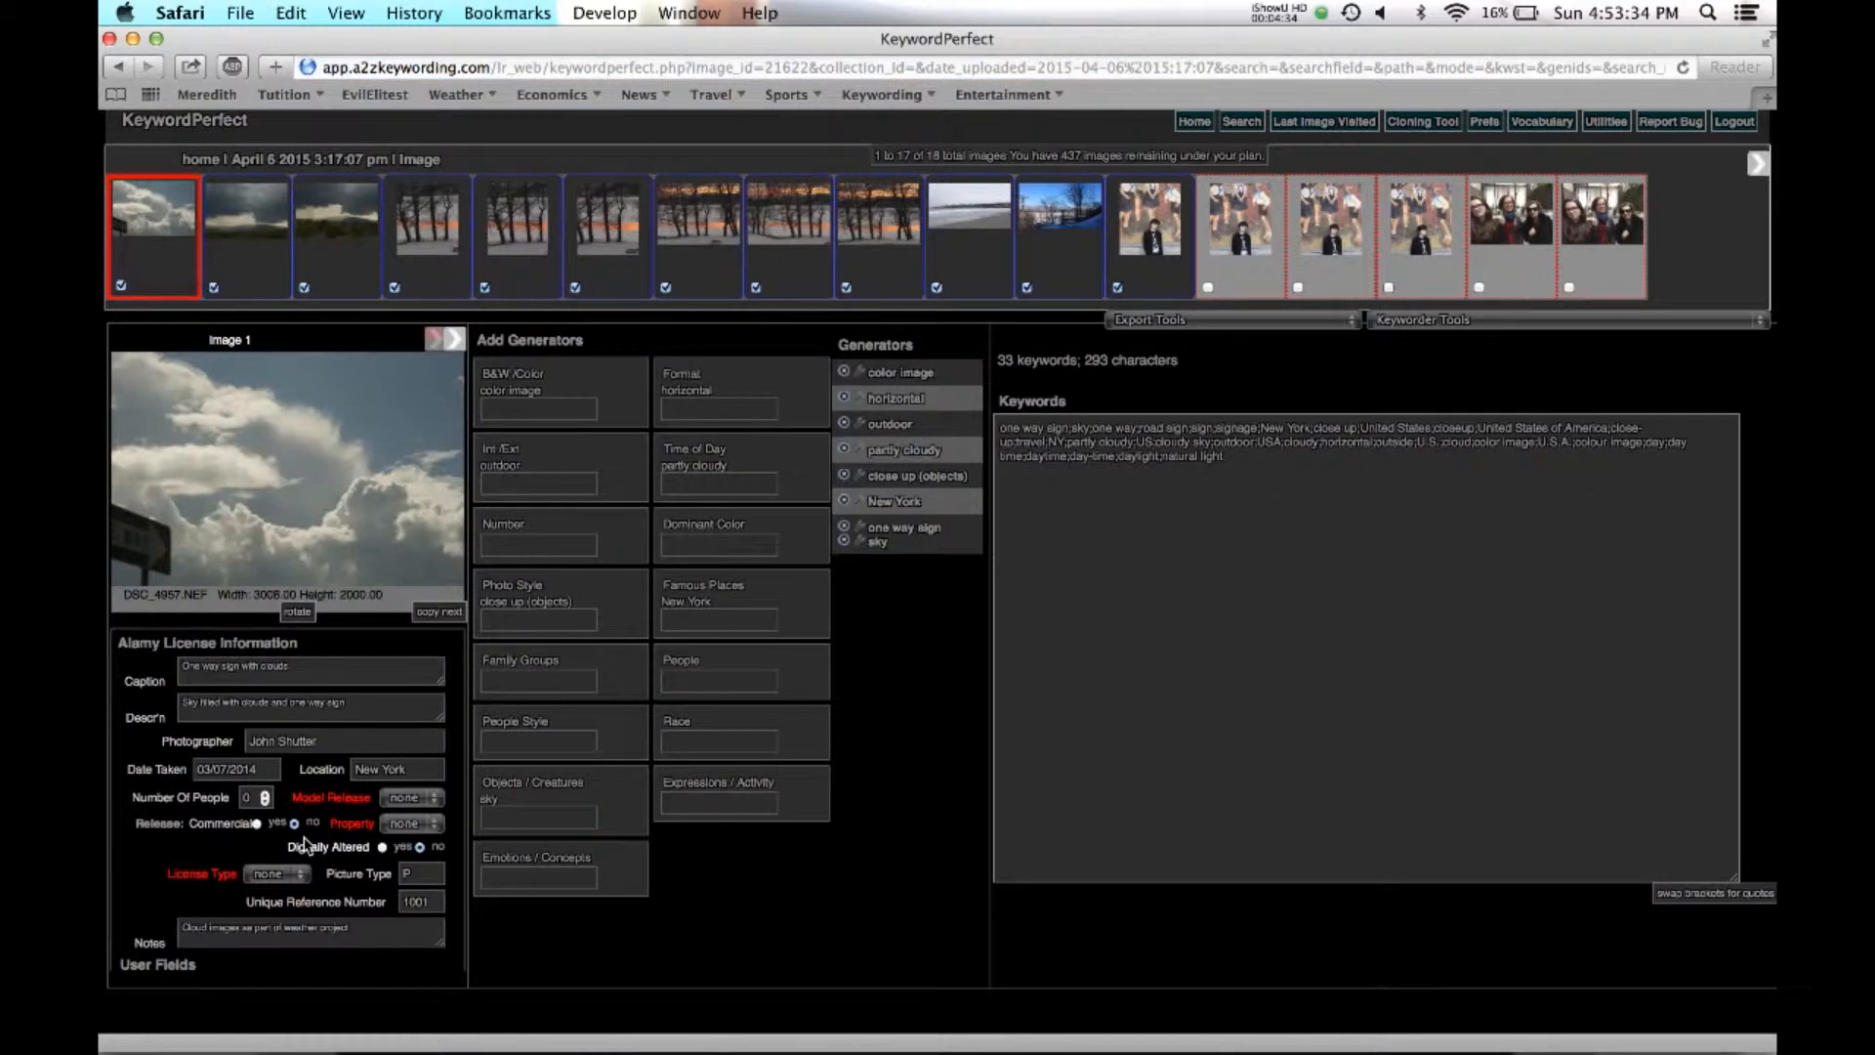
pyautogui.click(266, 795)
pyautogui.click(265, 795)
pyautogui.click(266, 794)
pyautogui.click(266, 794)
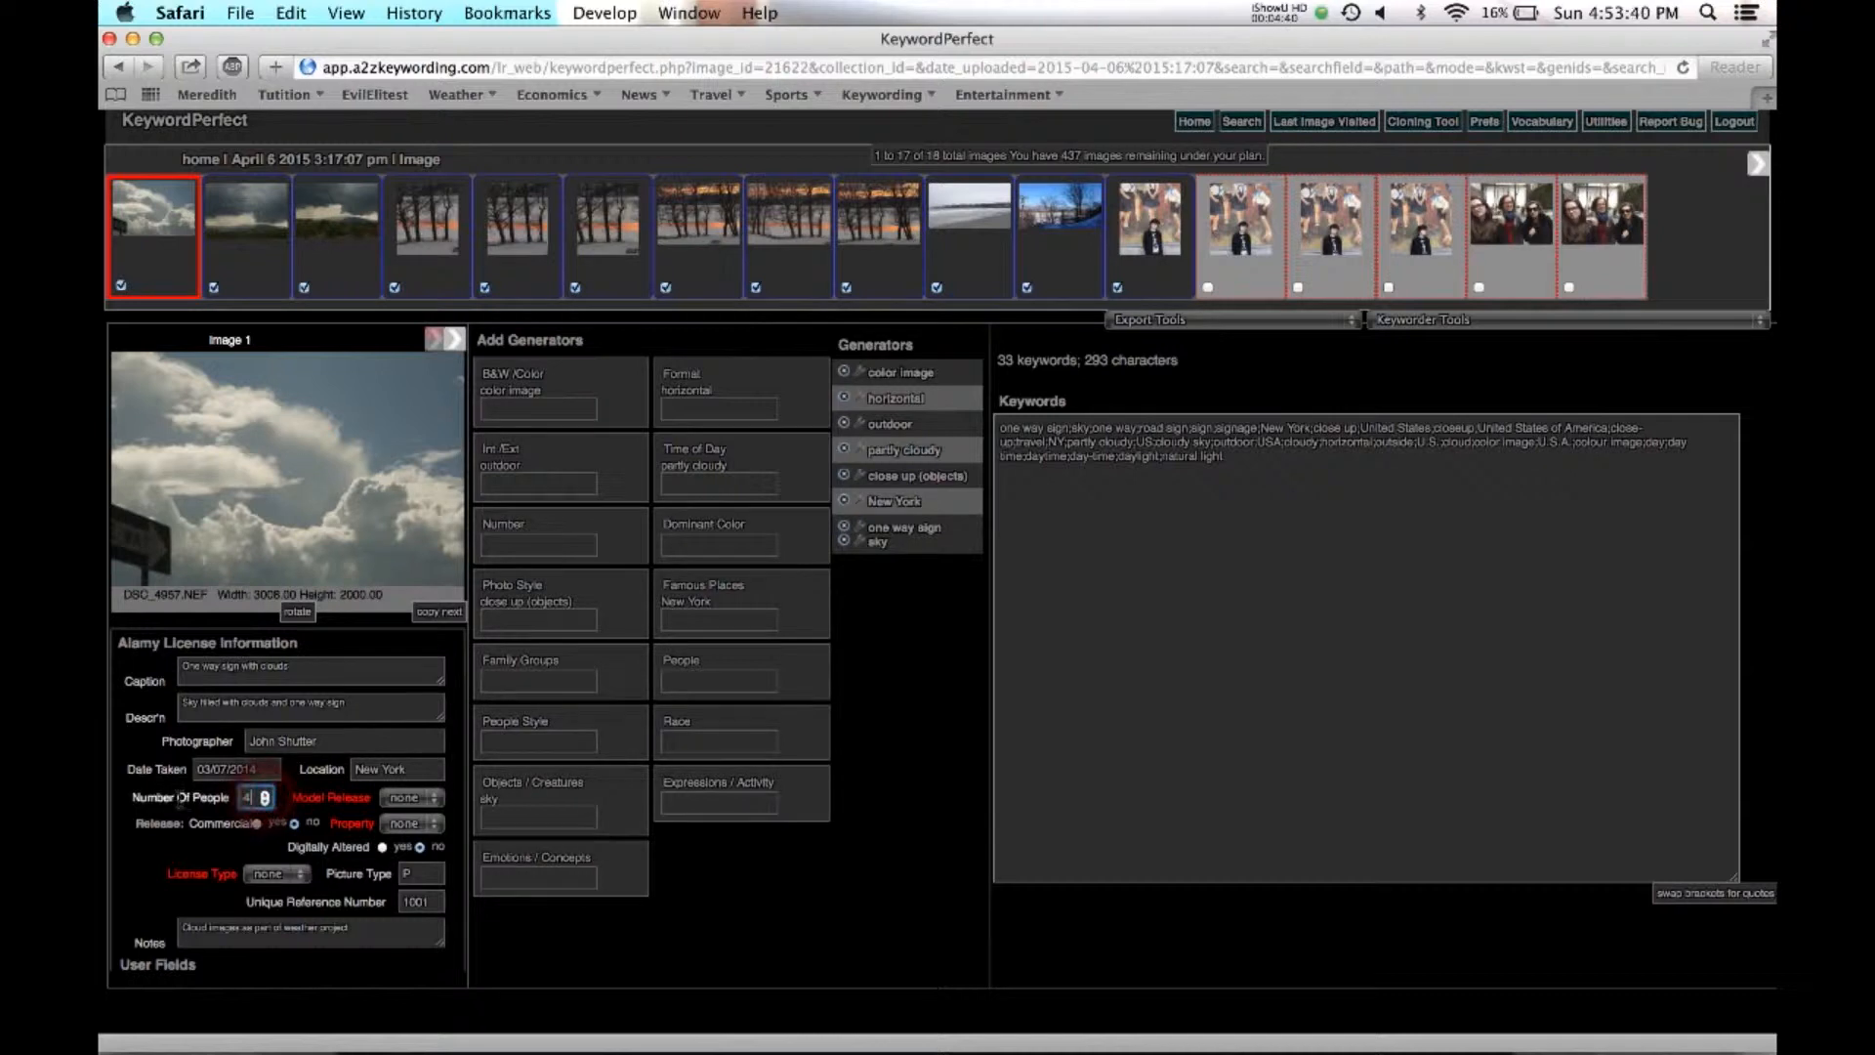
pyautogui.click(179, 796)
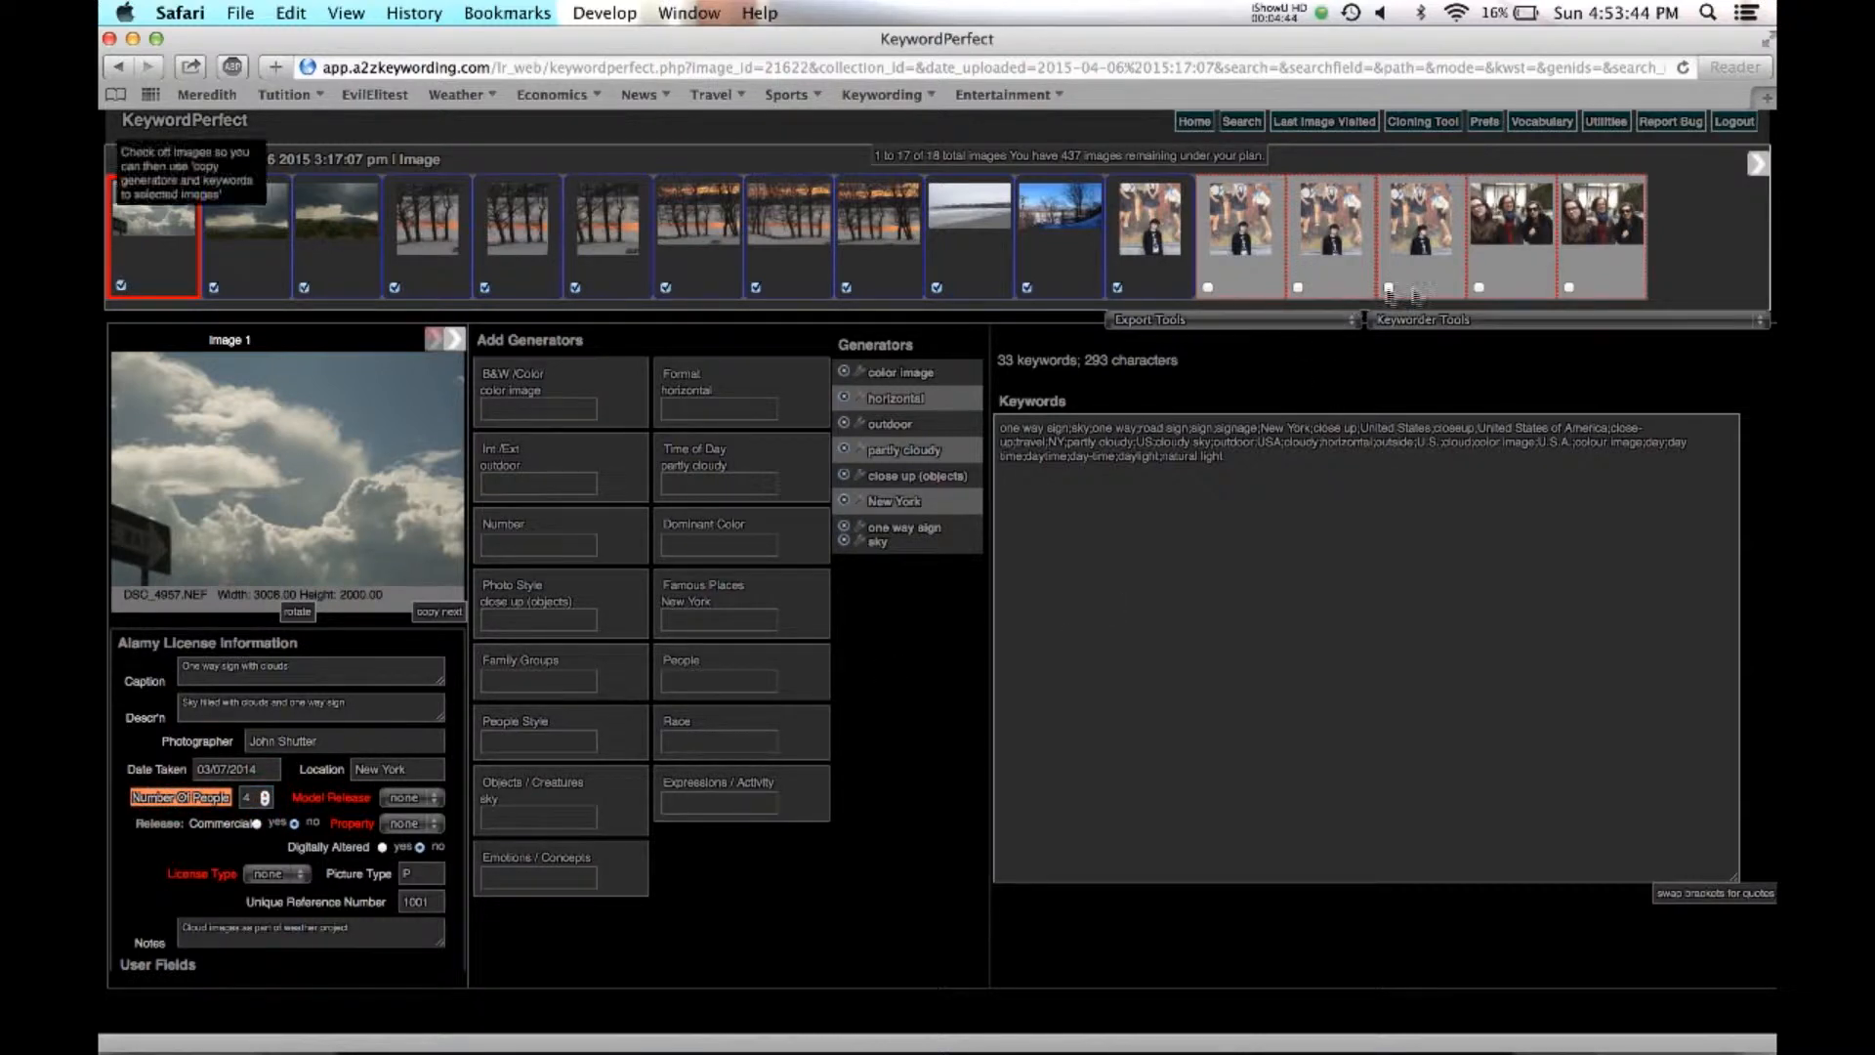
pyautogui.click(1427, 320)
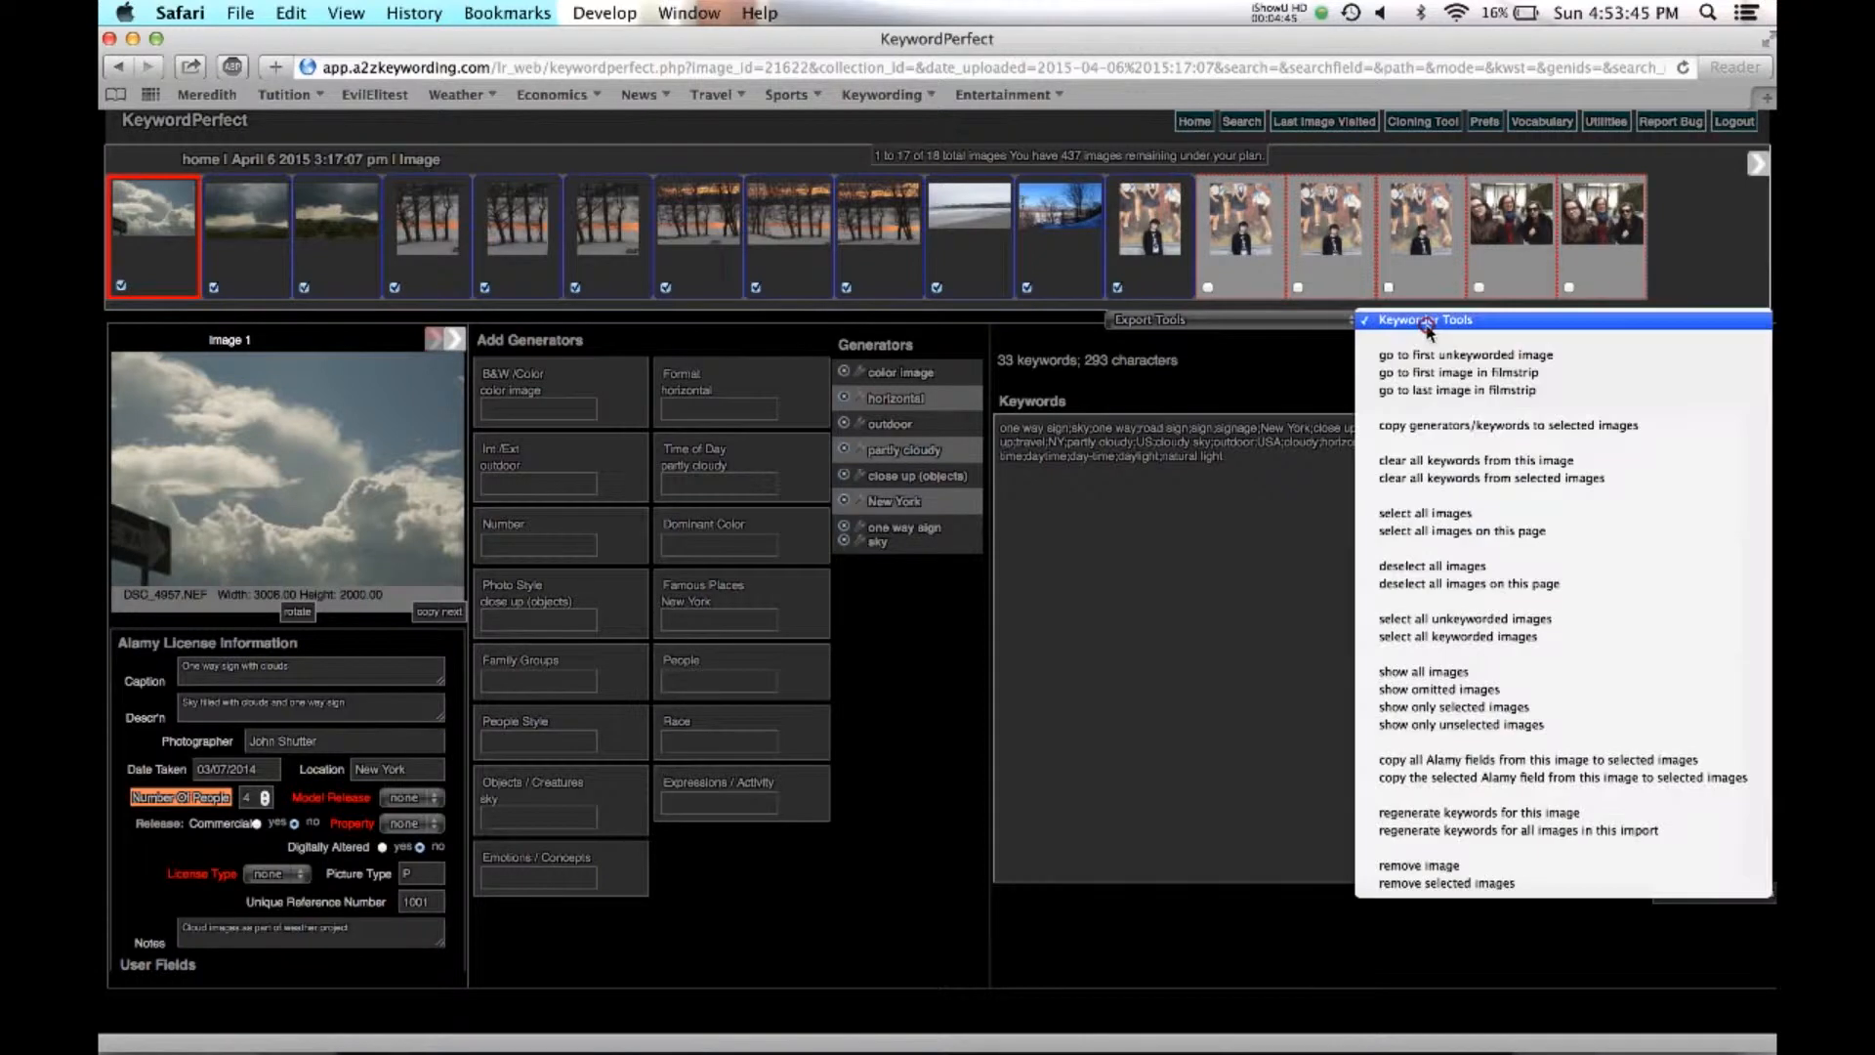
pyautogui.click(1415, 778)
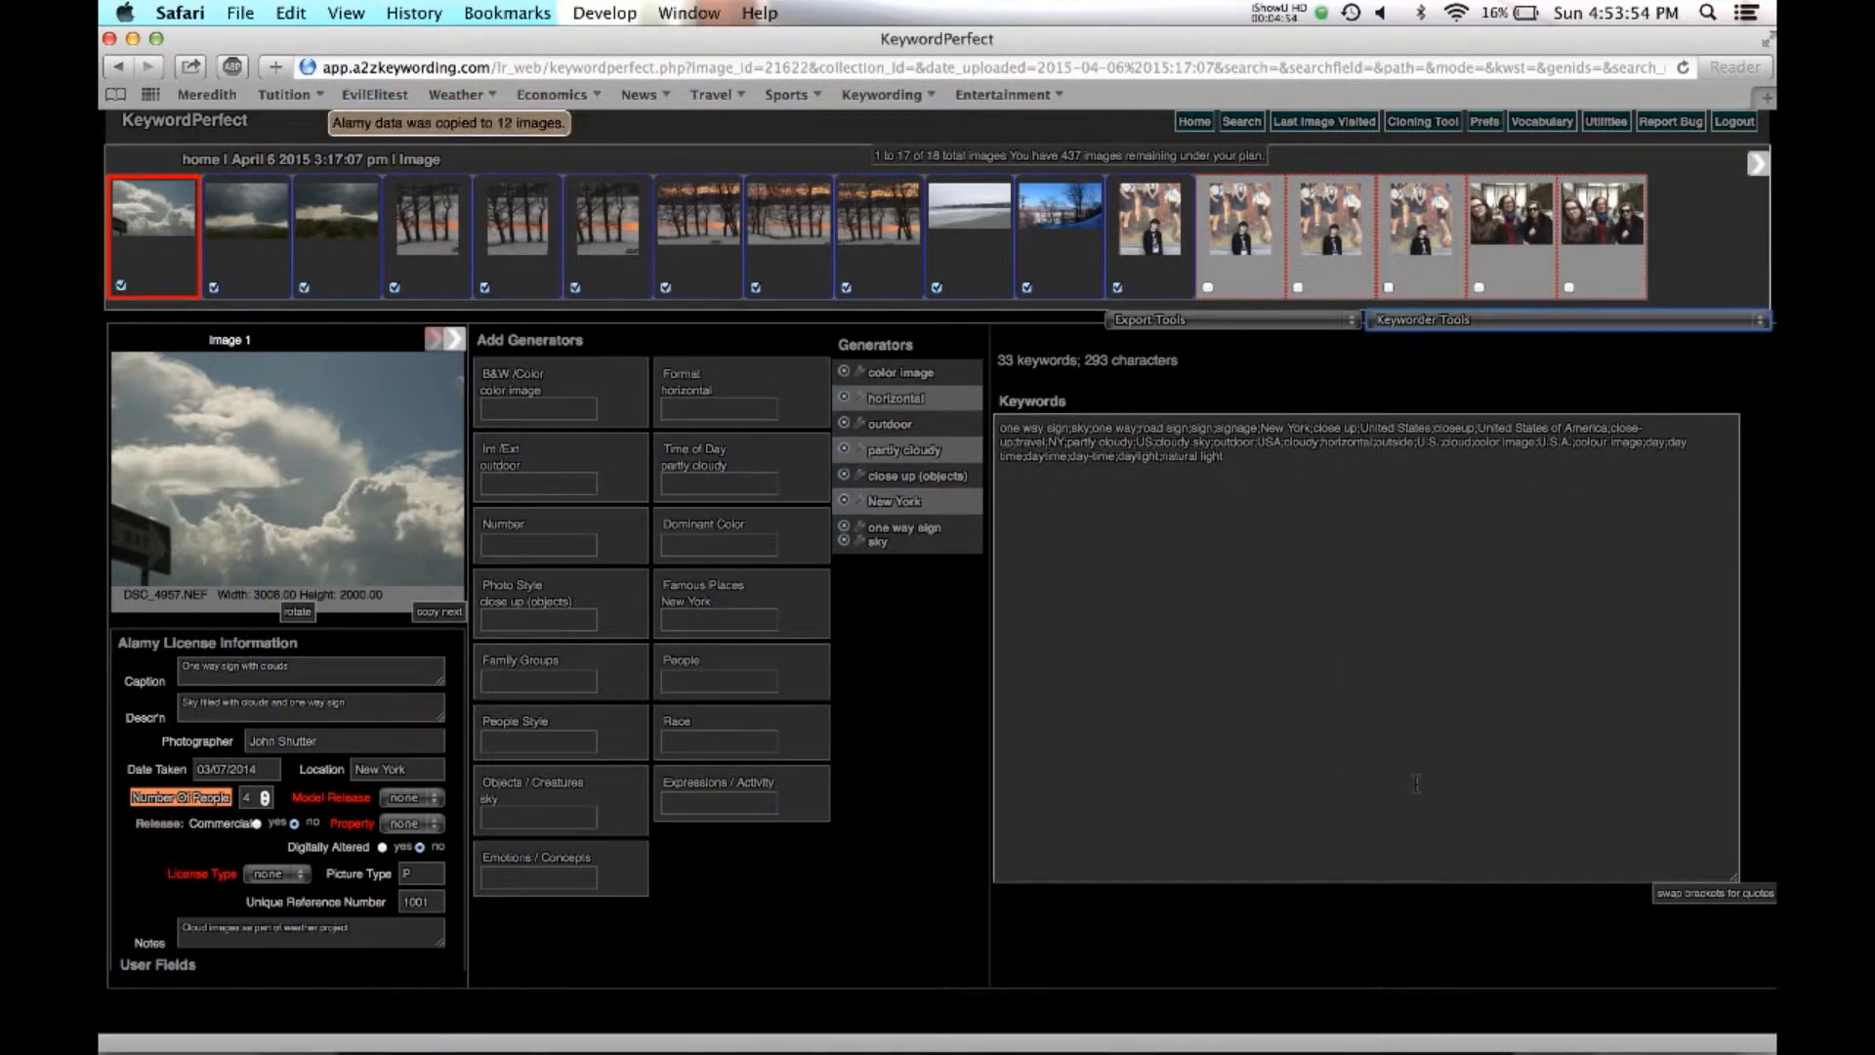
# Check the copied Number Of People on images 8, 9 and 10, and return to image 1.
pyautogui.click(779, 260)
pyautogui.click(883, 266)
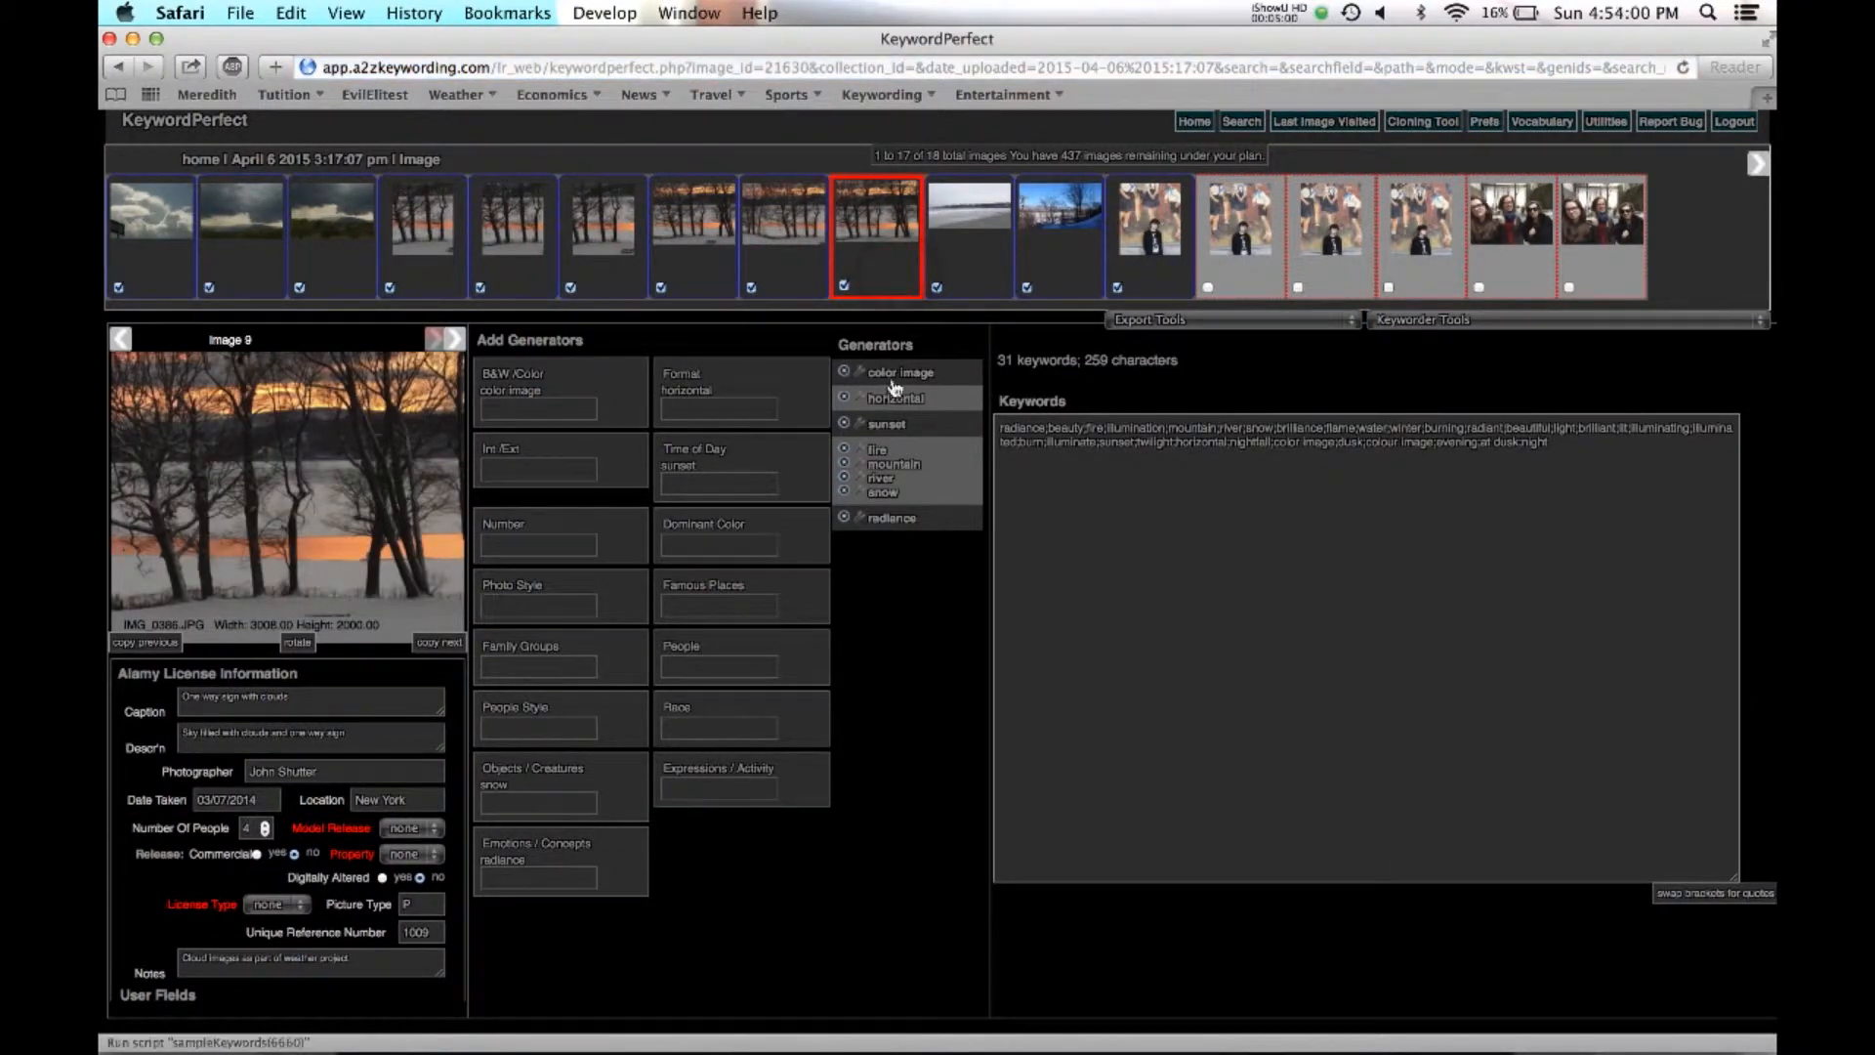
pyautogui.click(969, 269)
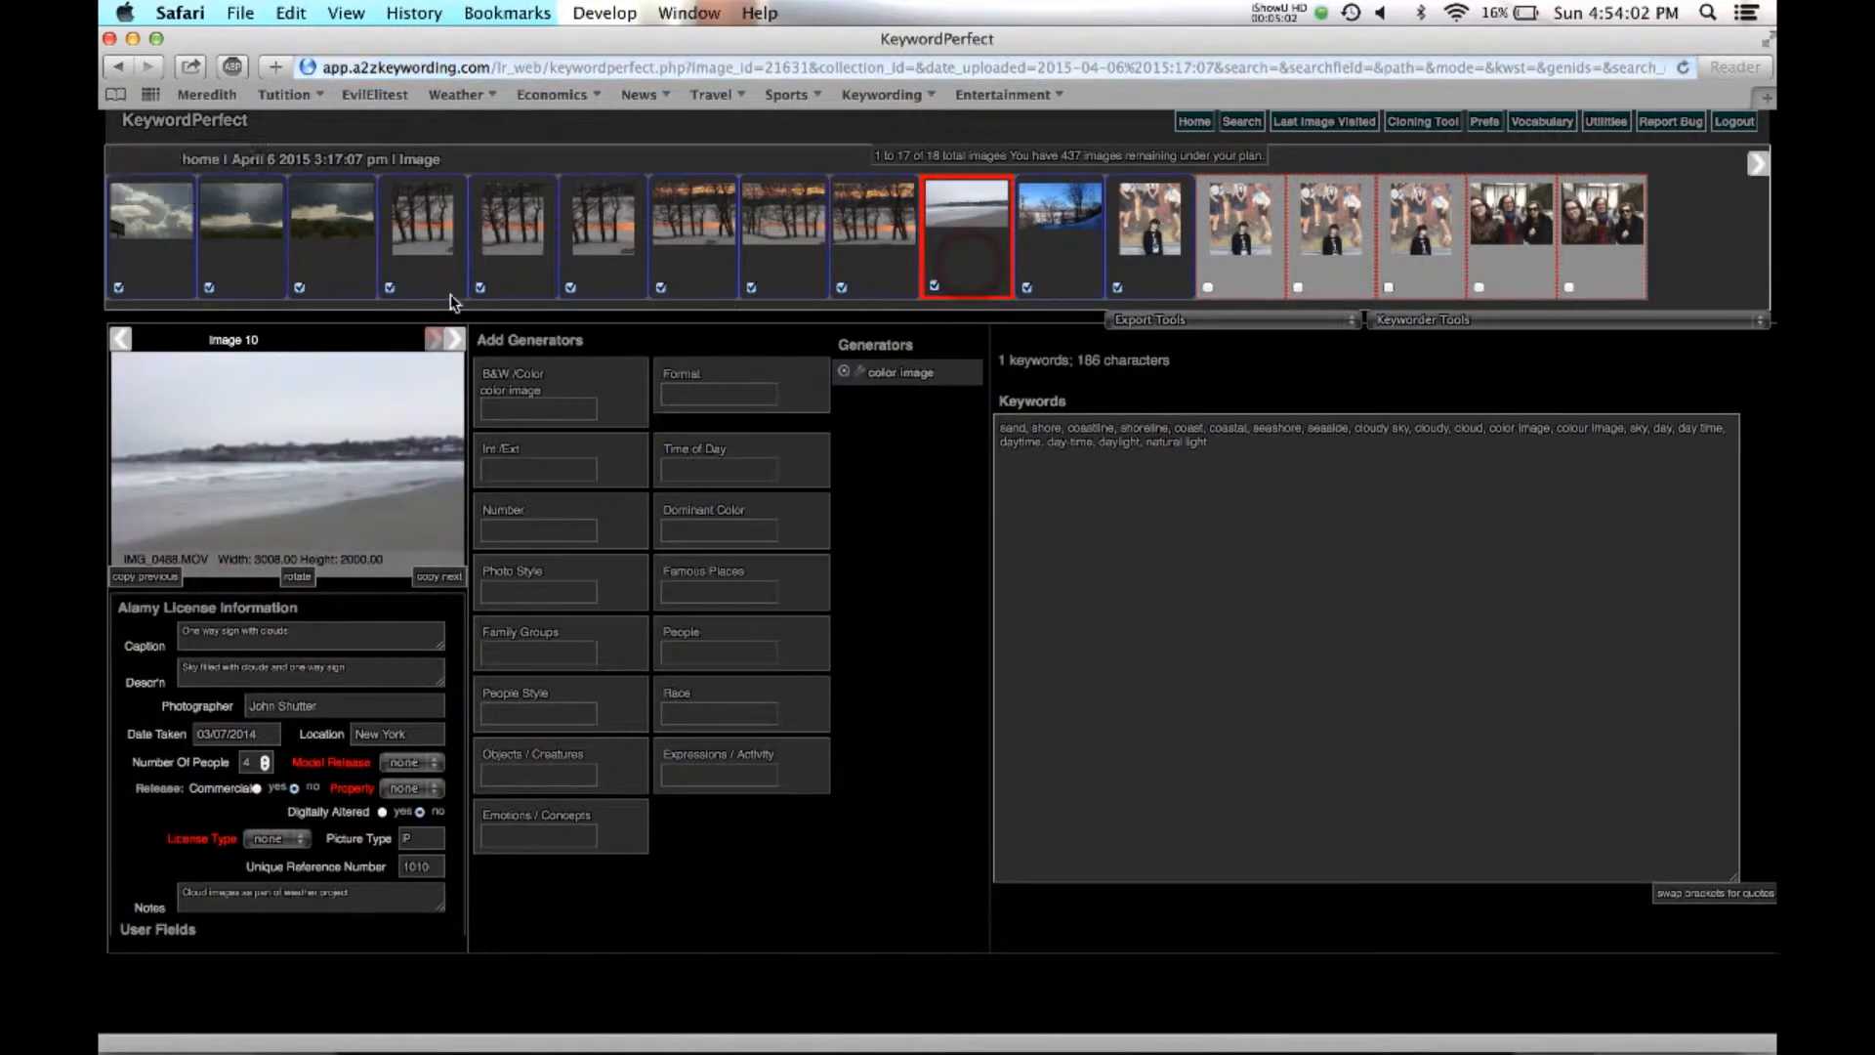
pyautogui.click(154, 271)
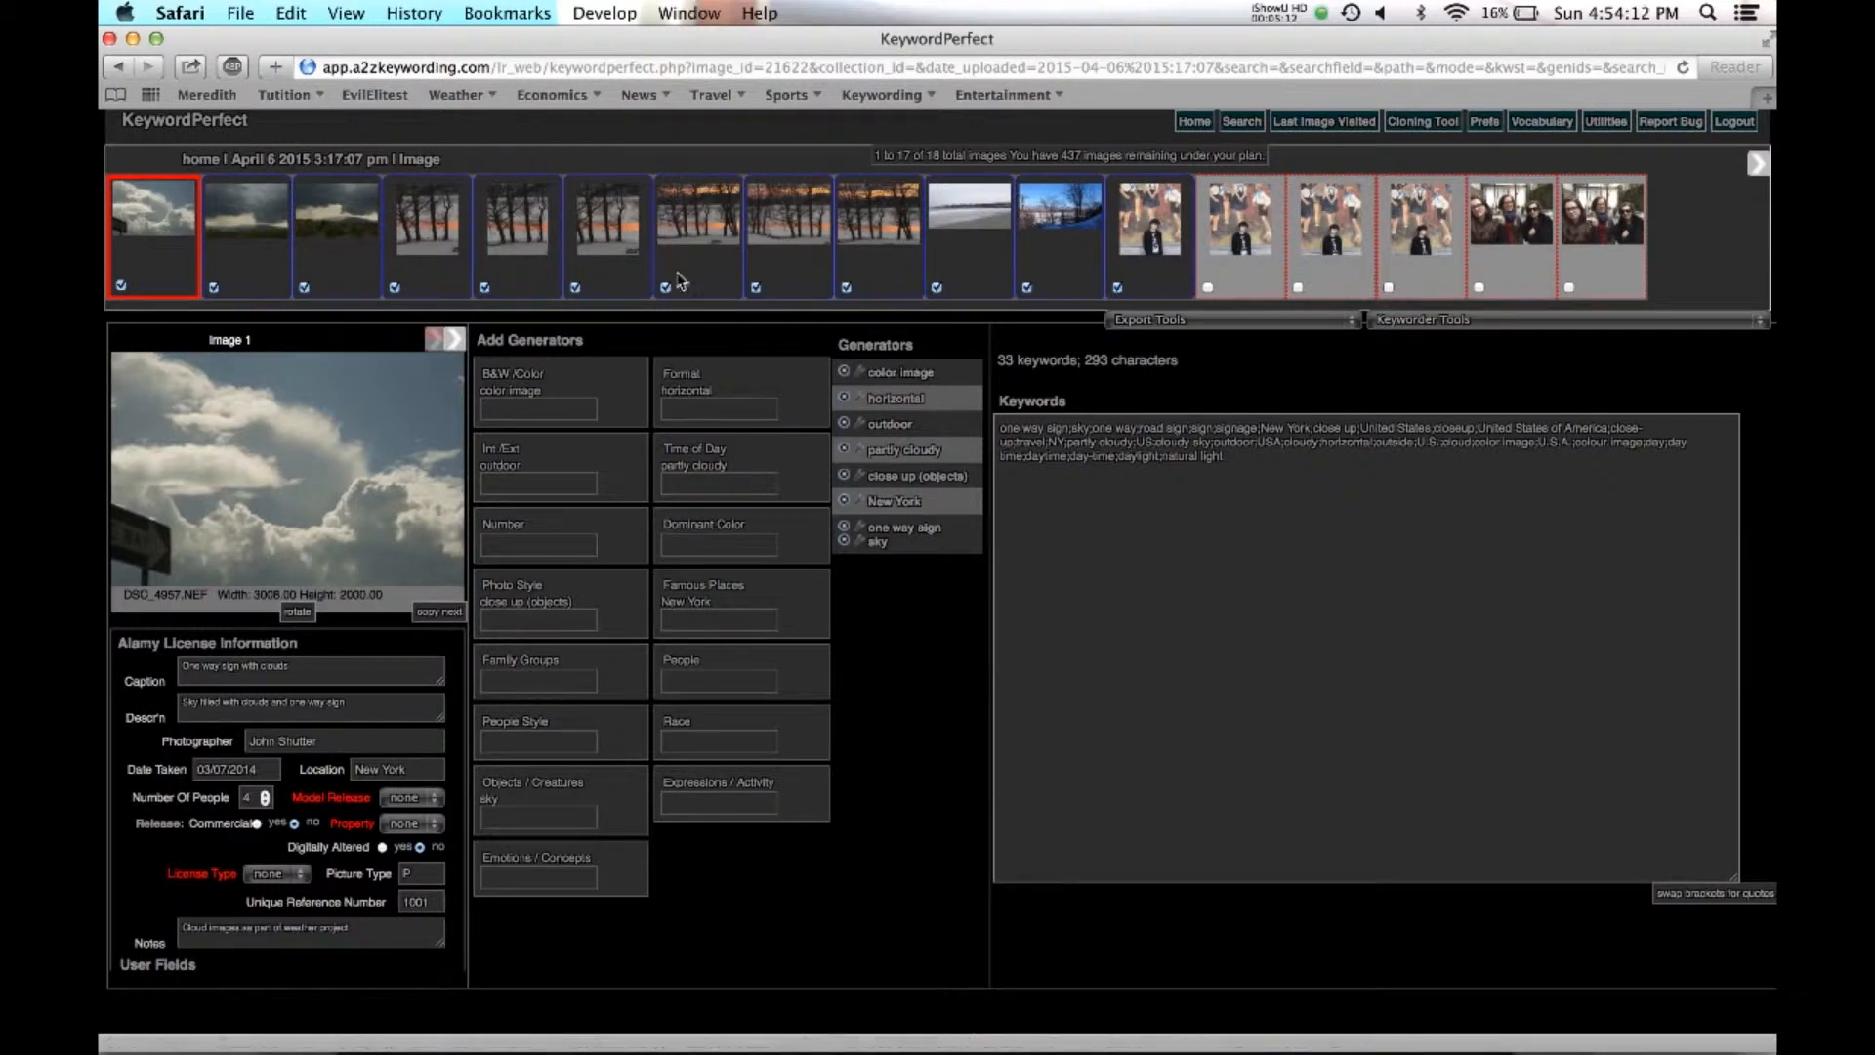
# Set the Keyword Separator to a colon in the general preferences.
pyautogui.click(1449, 324)
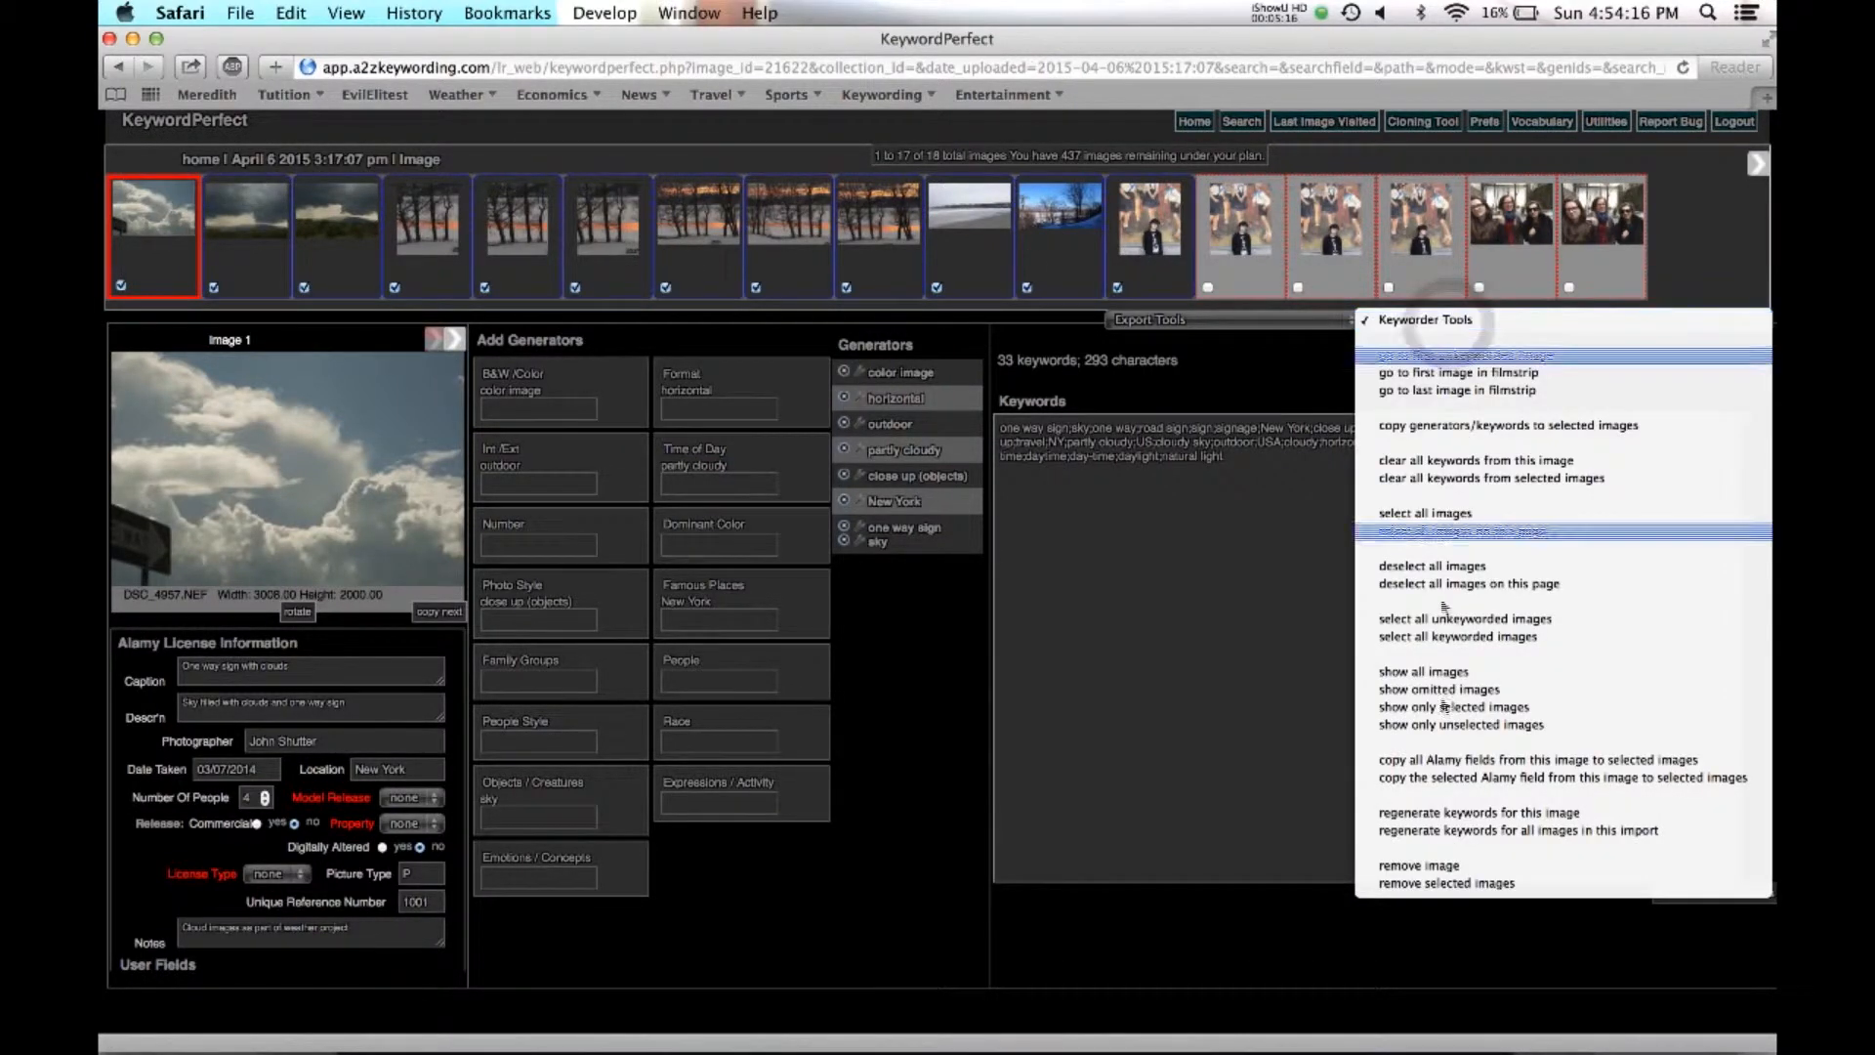
pyautogui.click(1462, 816)
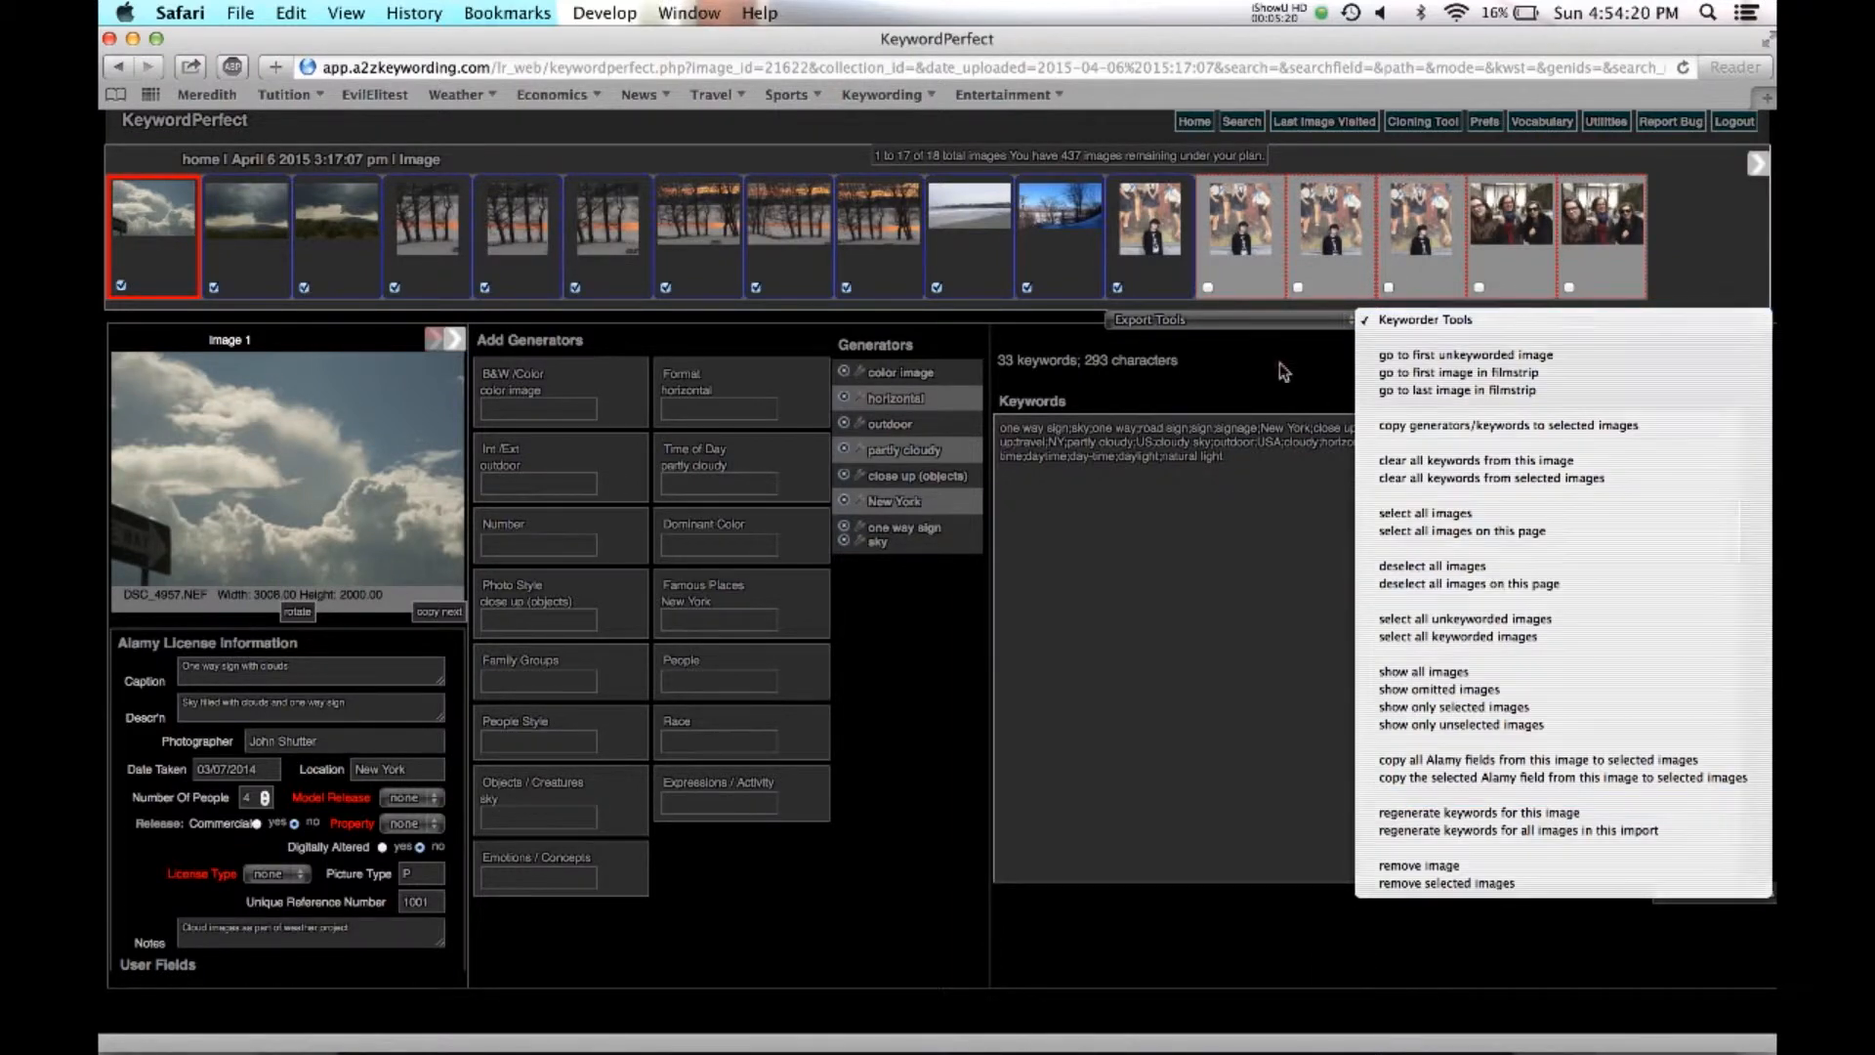
pyautogui.click(1484, 123)
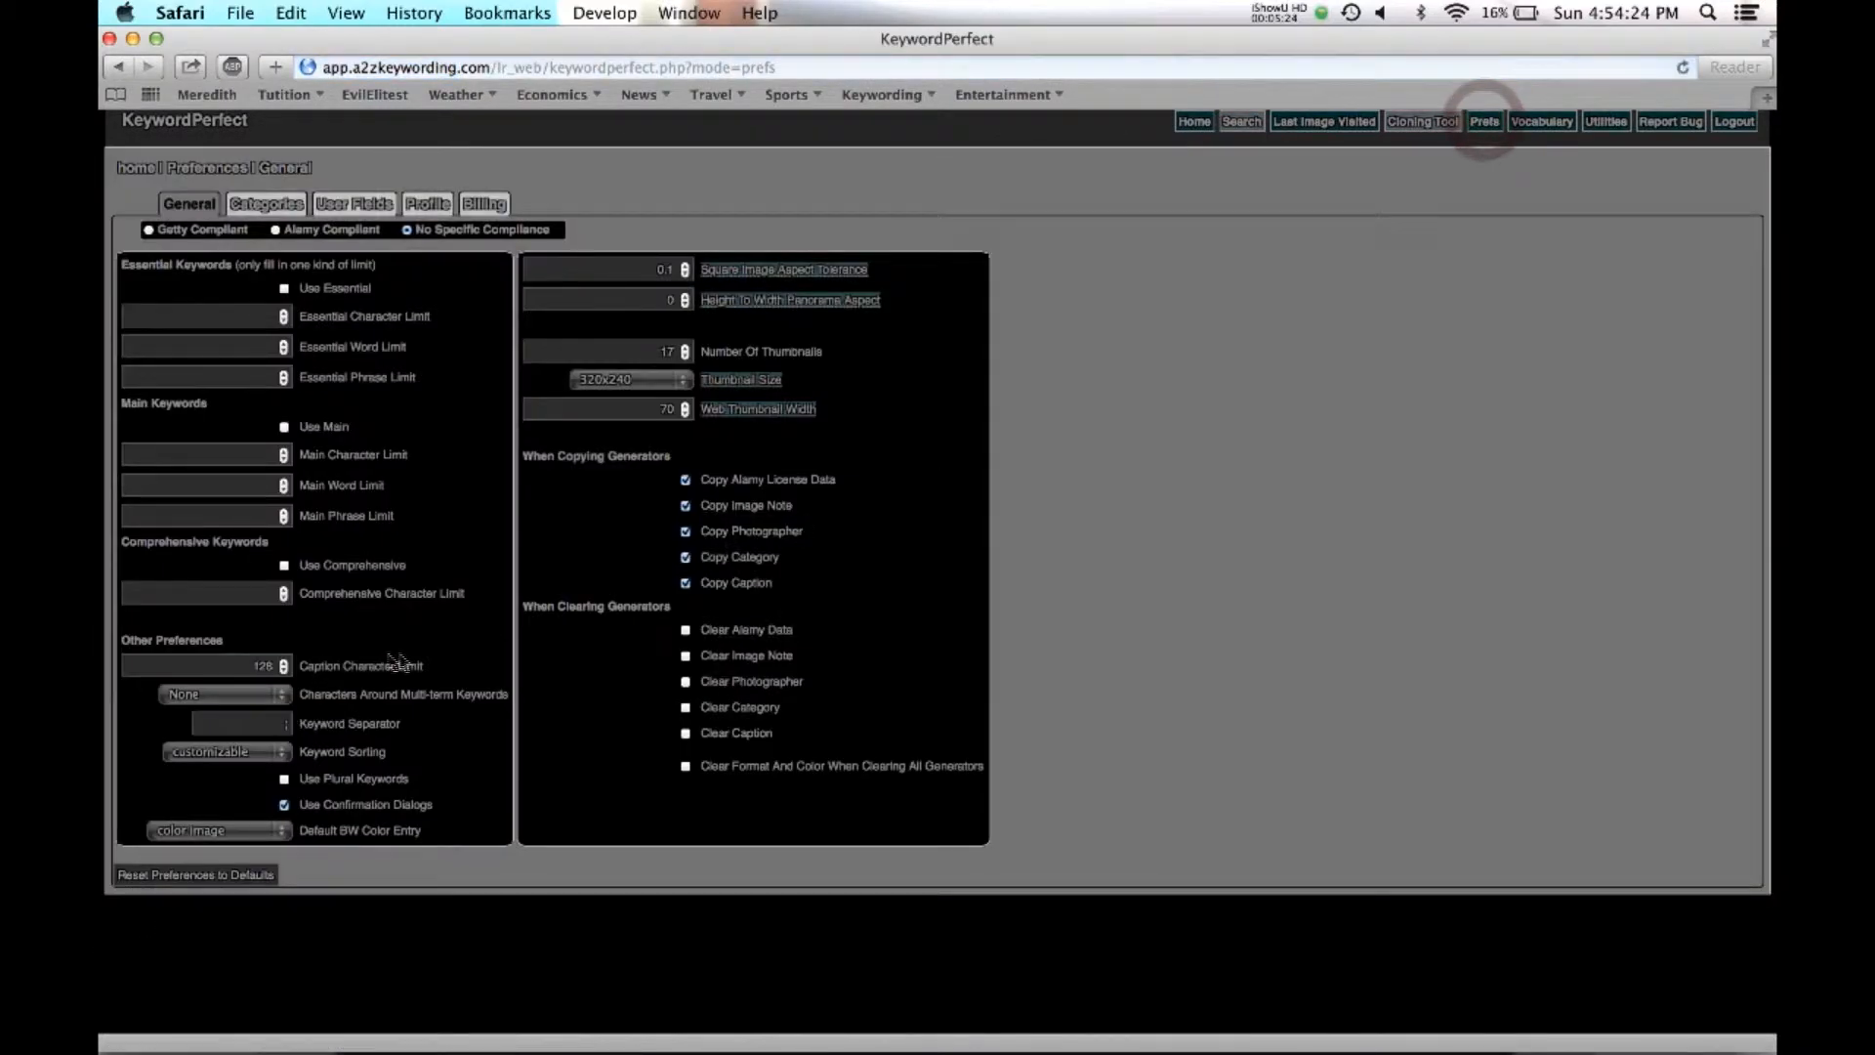
pyautogui.click(288, 724)
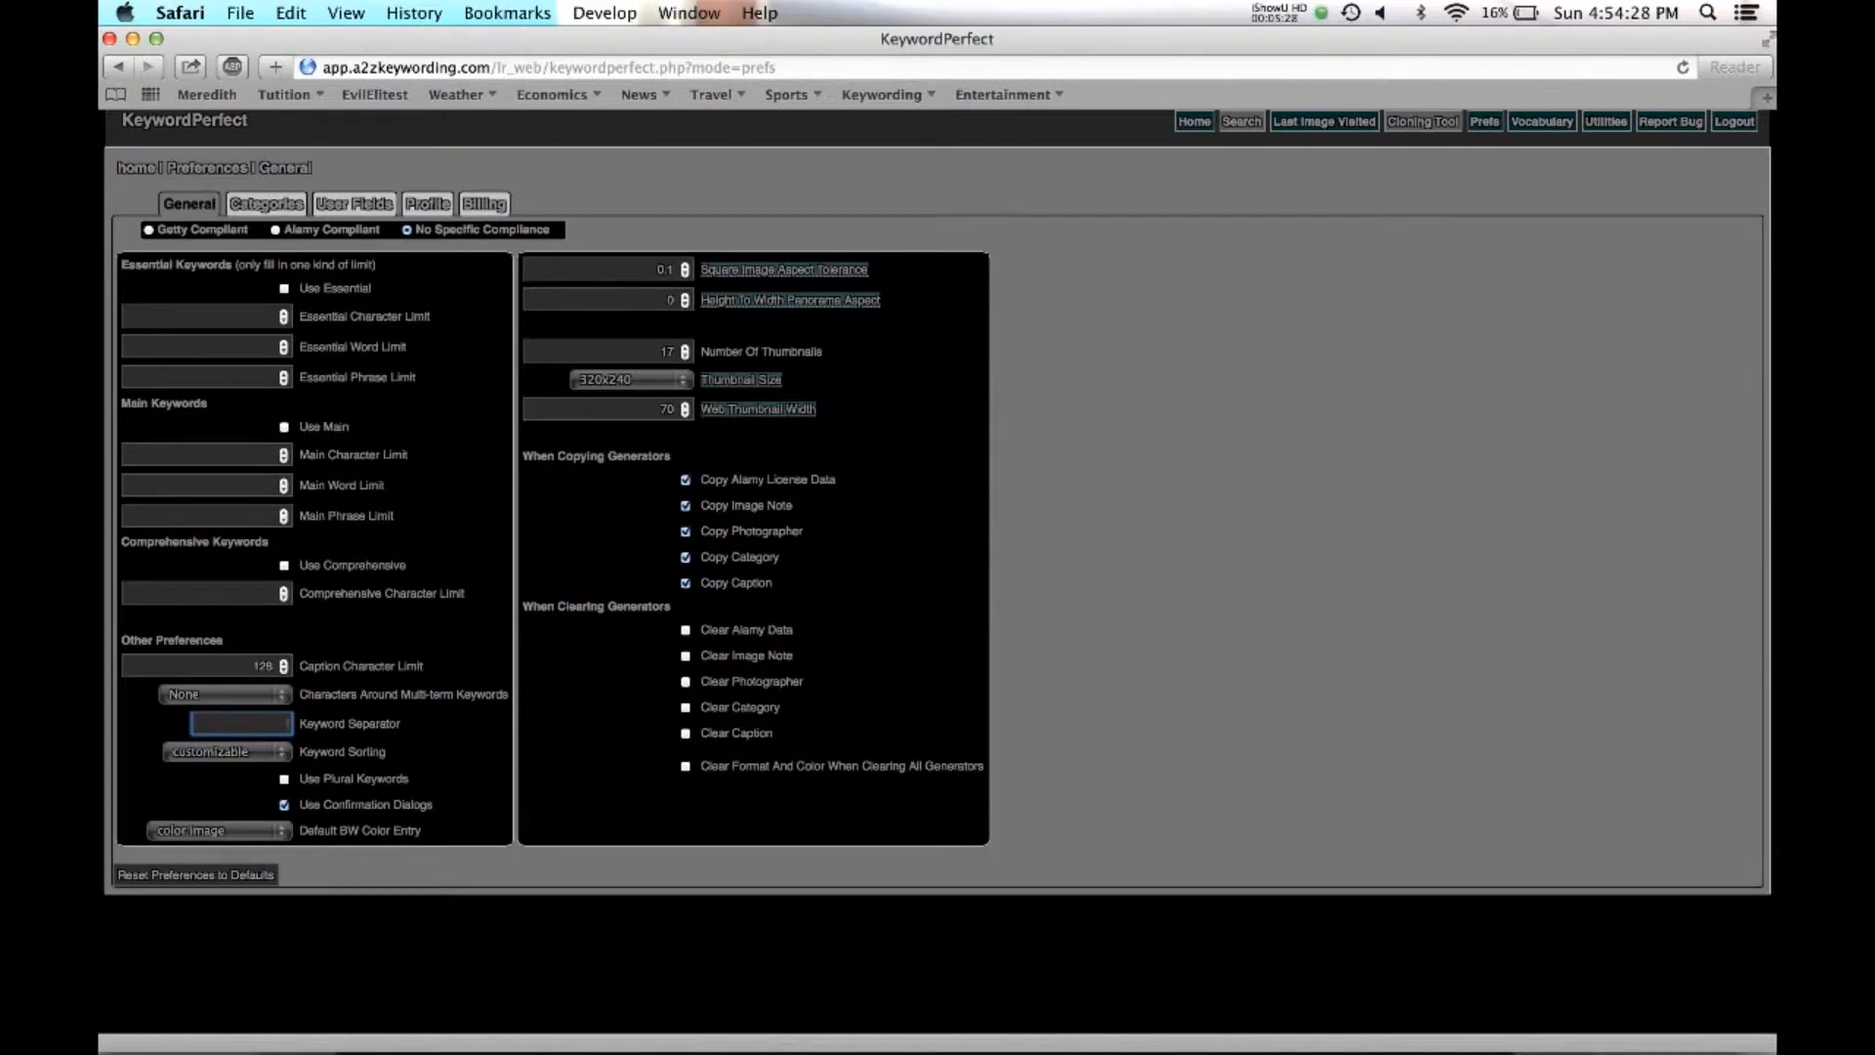
pyautogui.write(':')
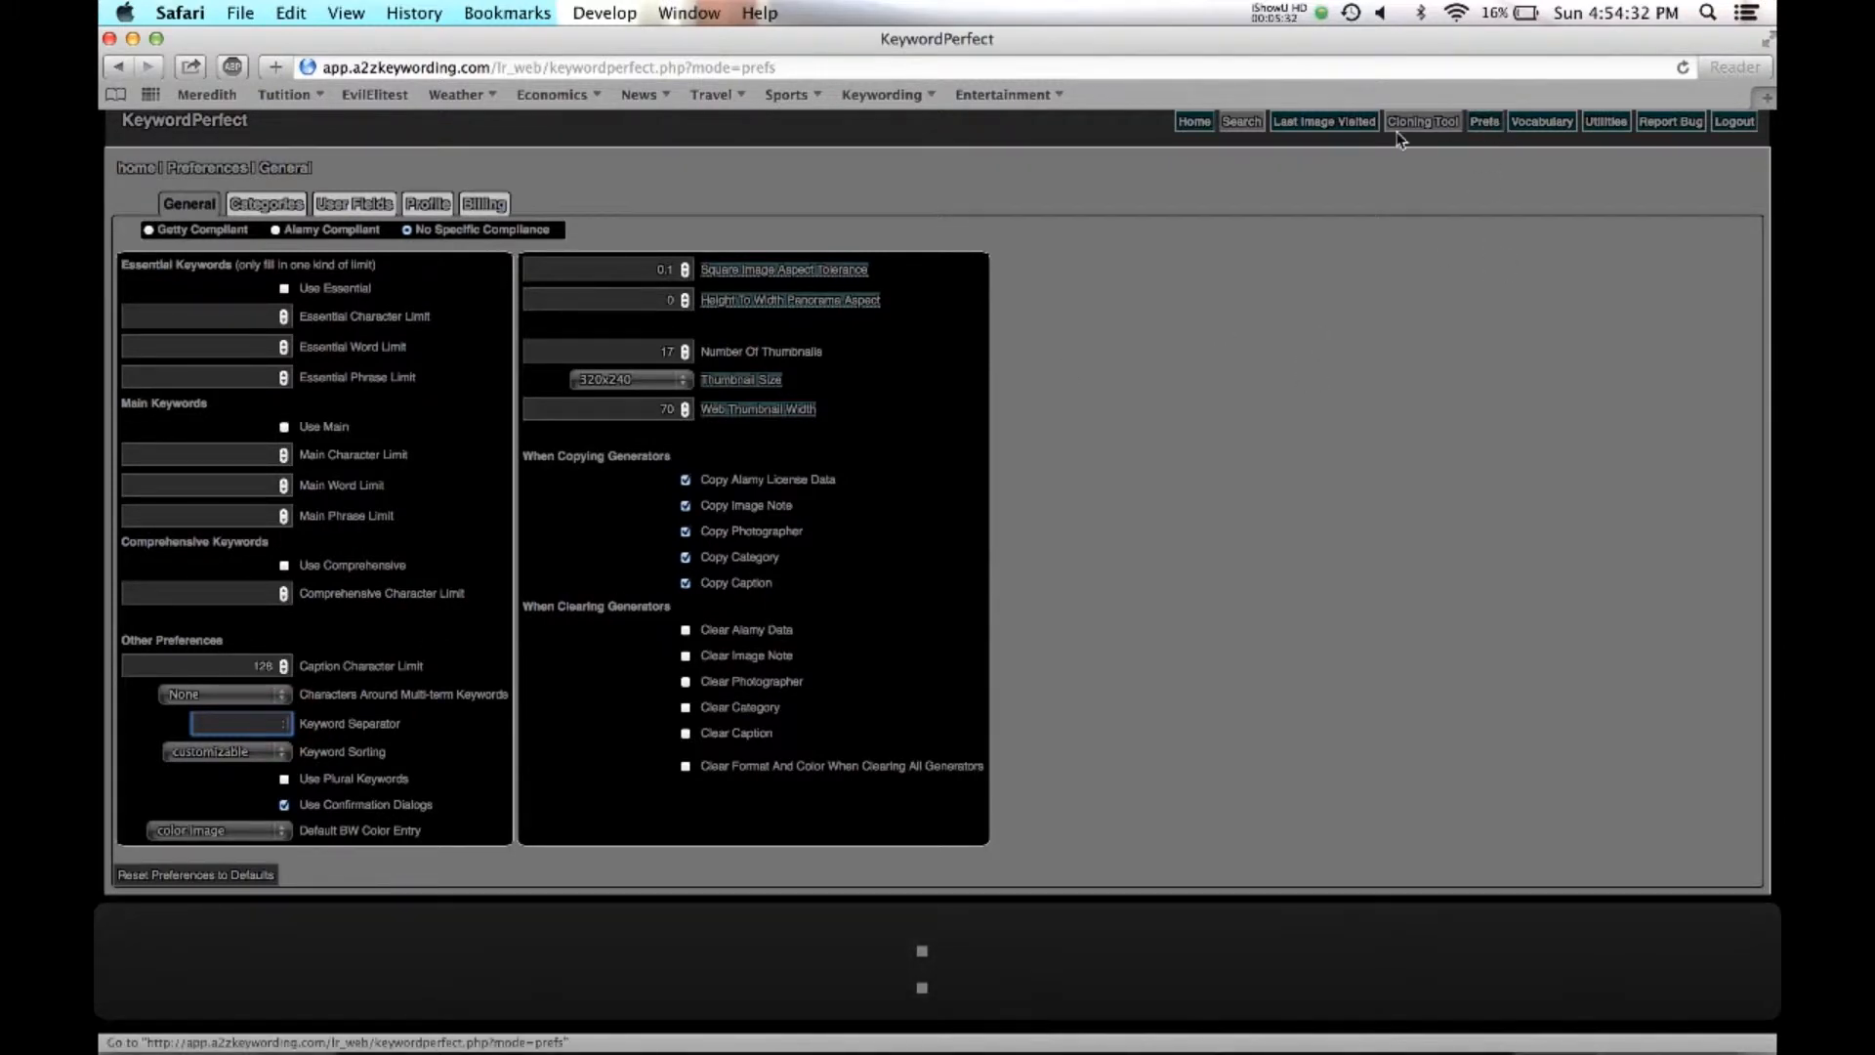
# Return to the last visited image, and regenerate the keywords for all images in this import.
pyautogui.click(1323, 123)
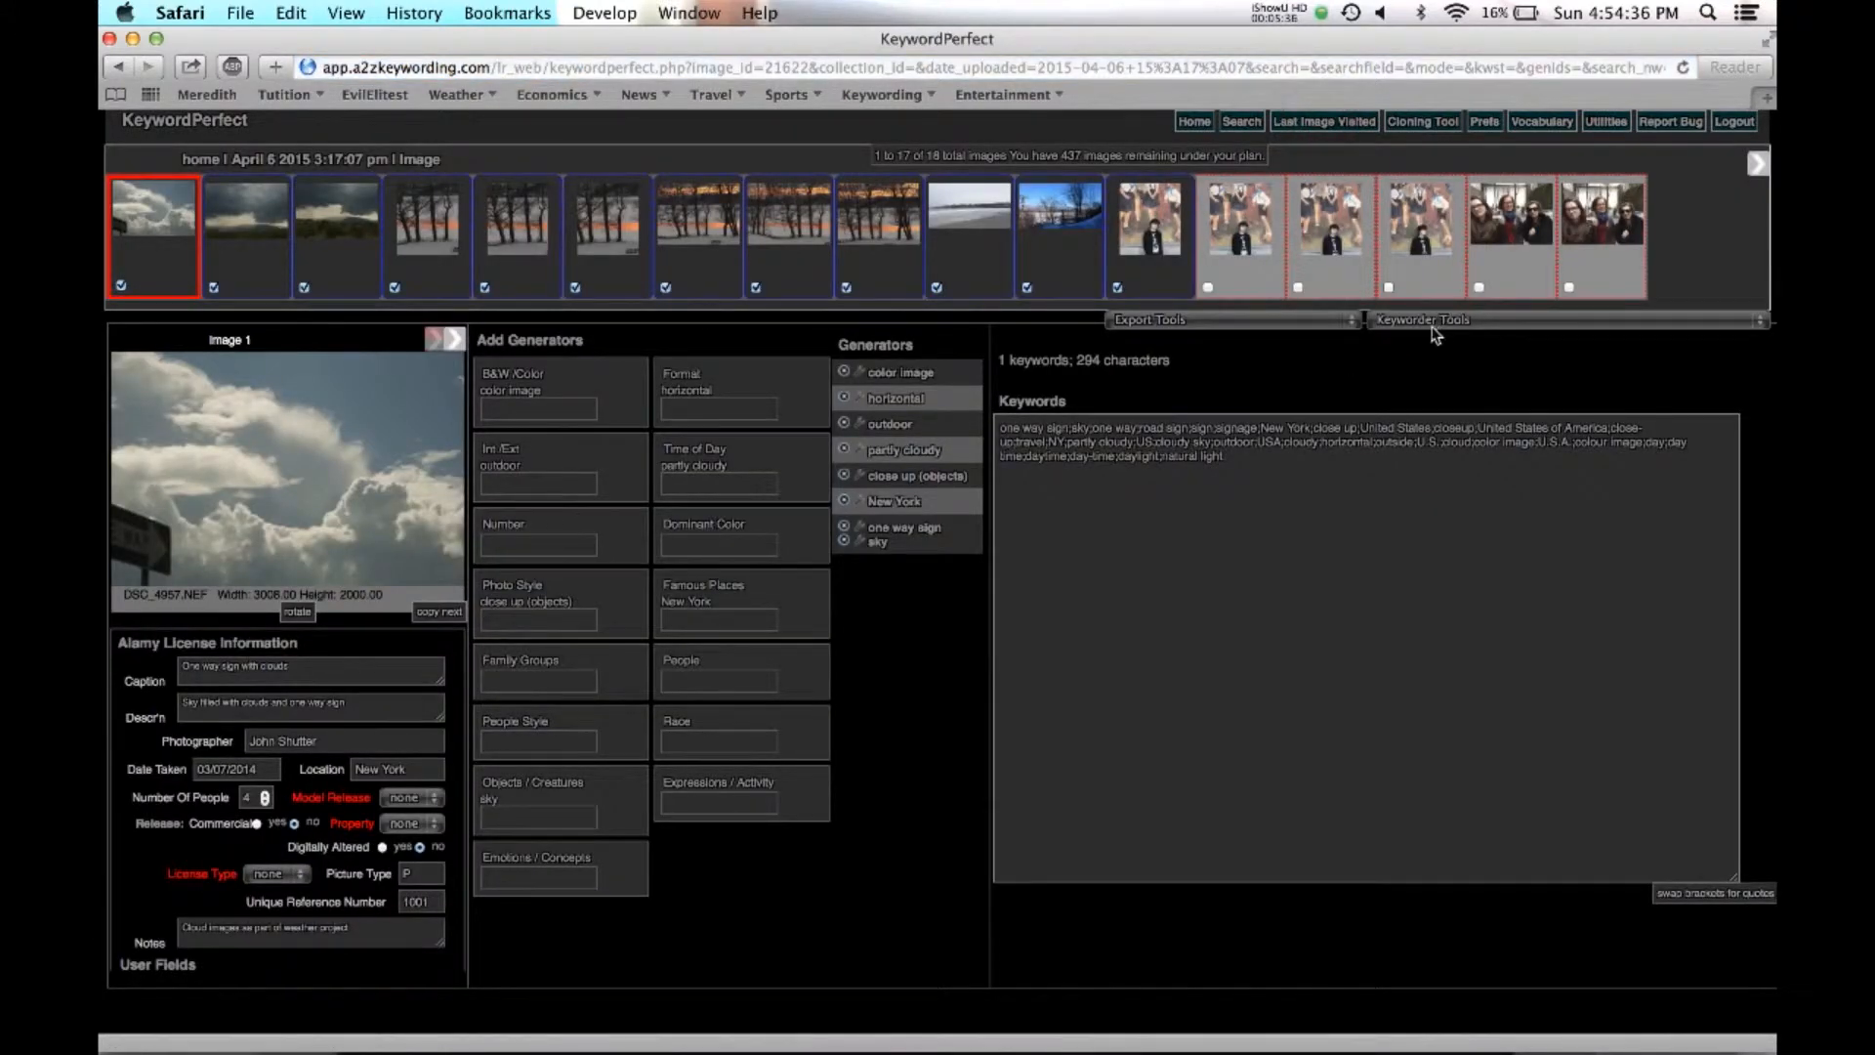
pyautogui.click(1434, 322)
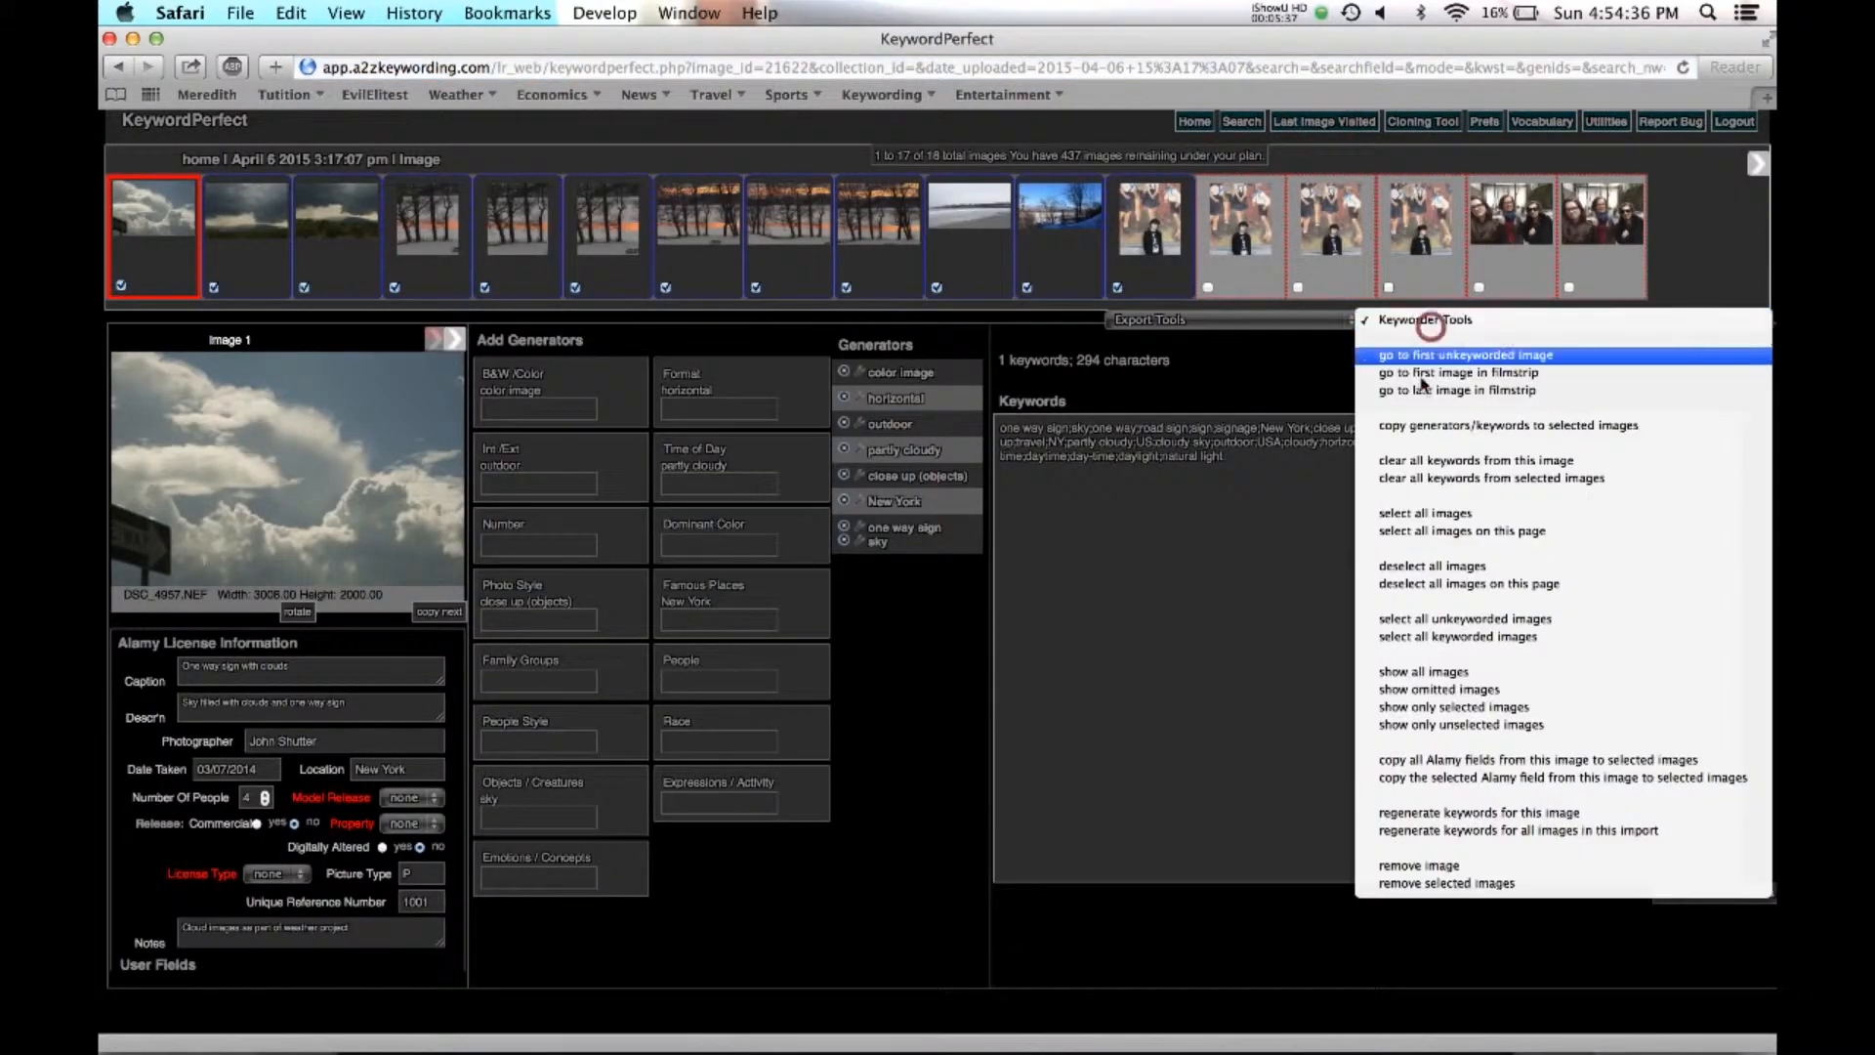
pyautogui.click(1436, 838)
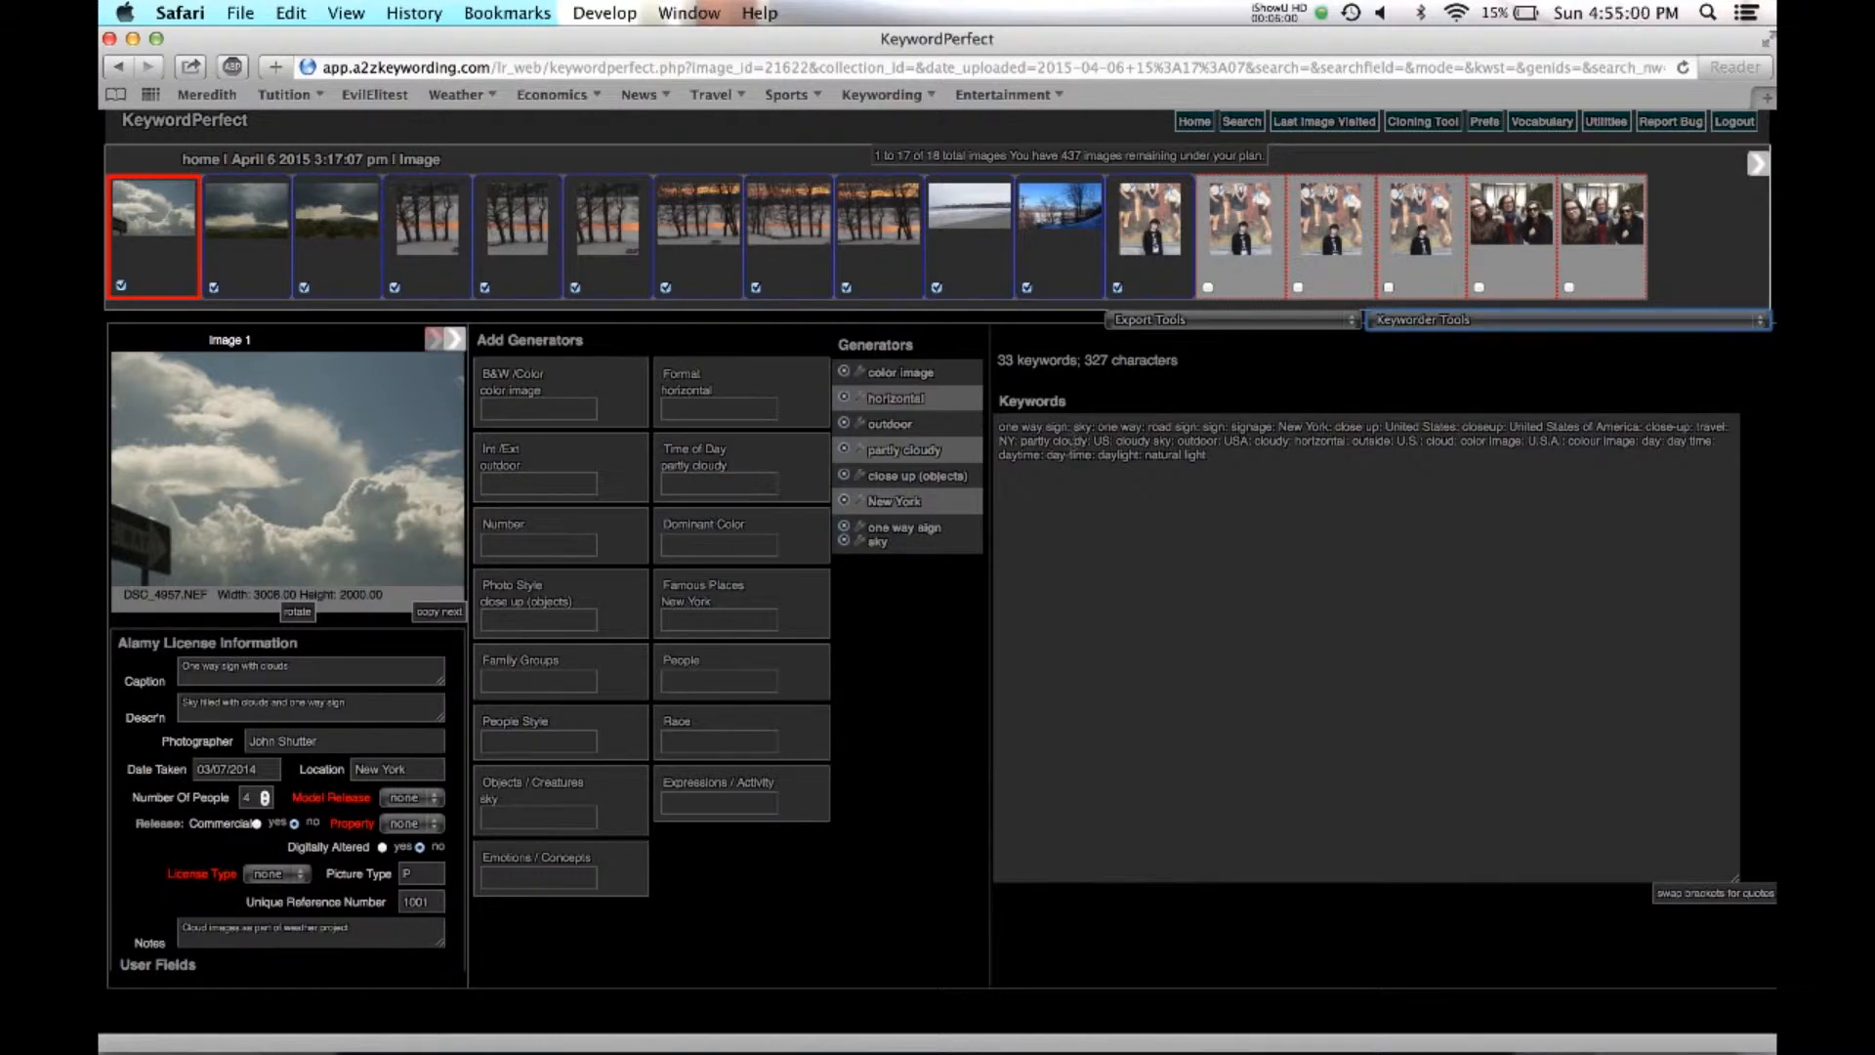
# Open image 12 and remove it from the import, accepting all the removal warnings.
pyautogui.click(1418, 320)
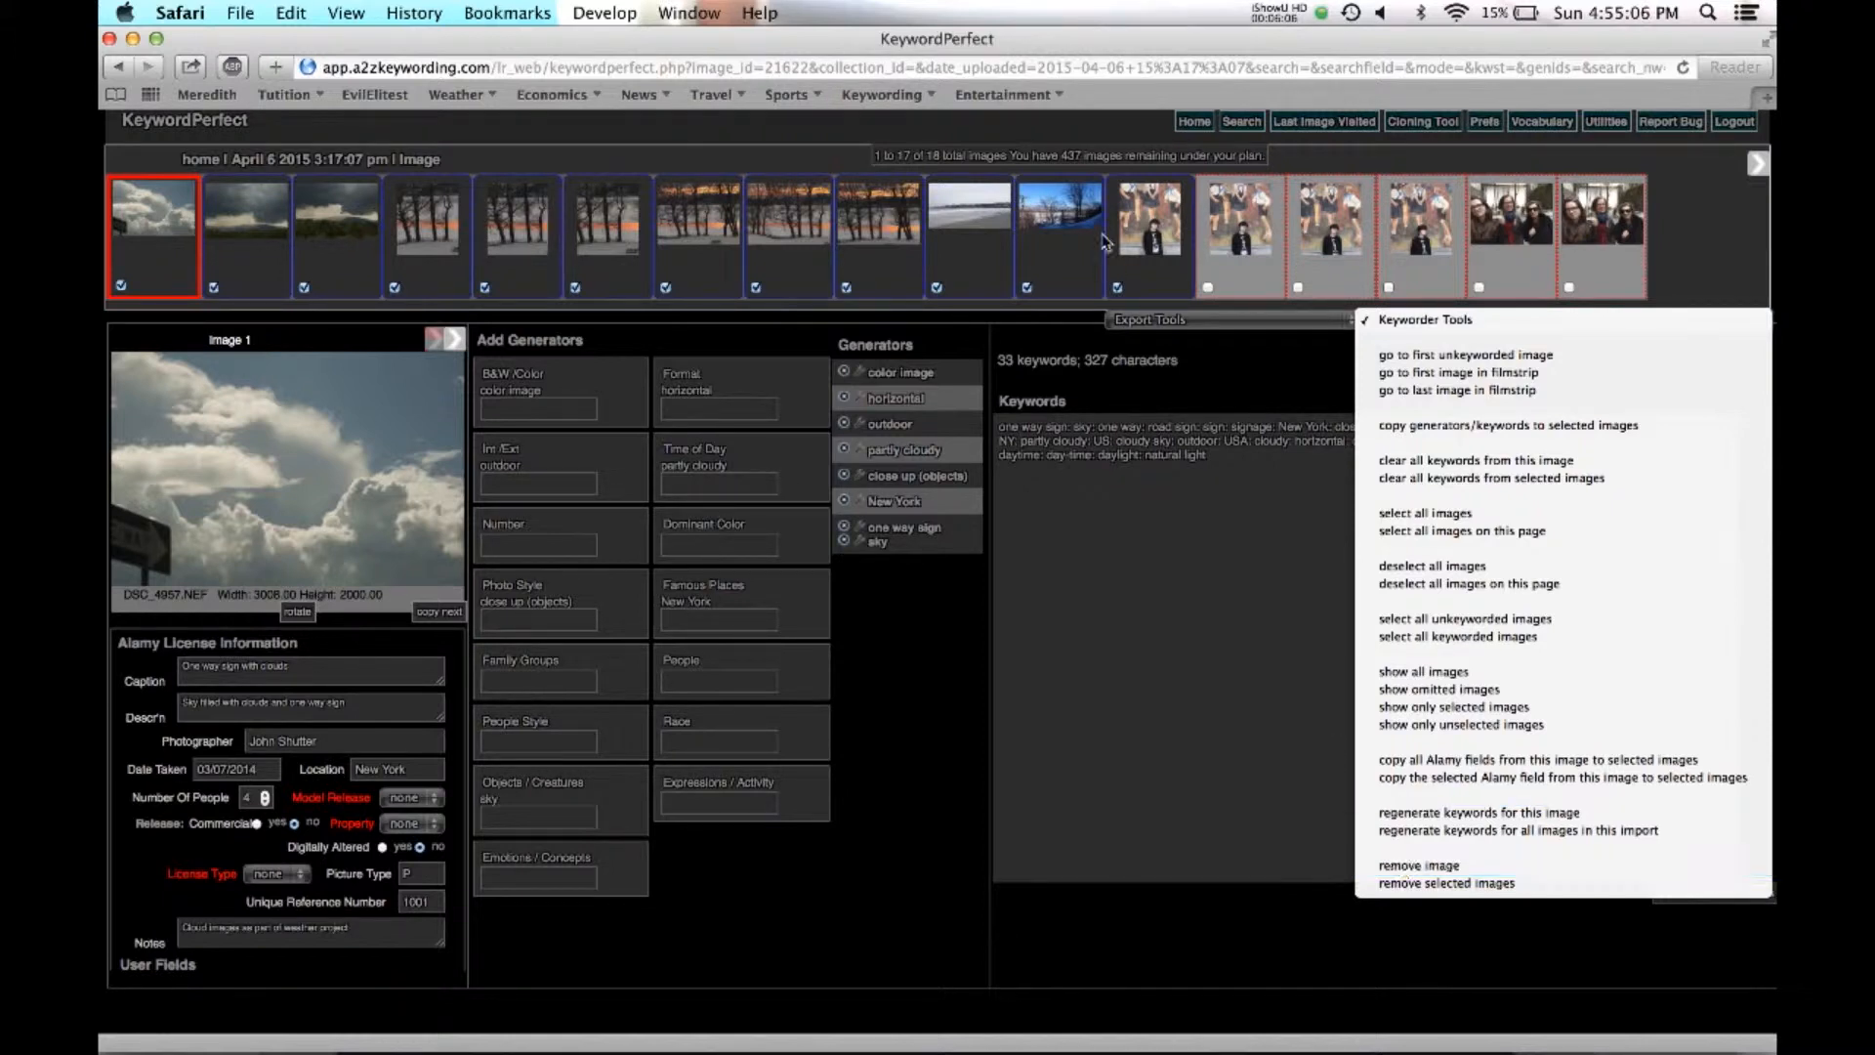
pyautogui.click(1188, 533)
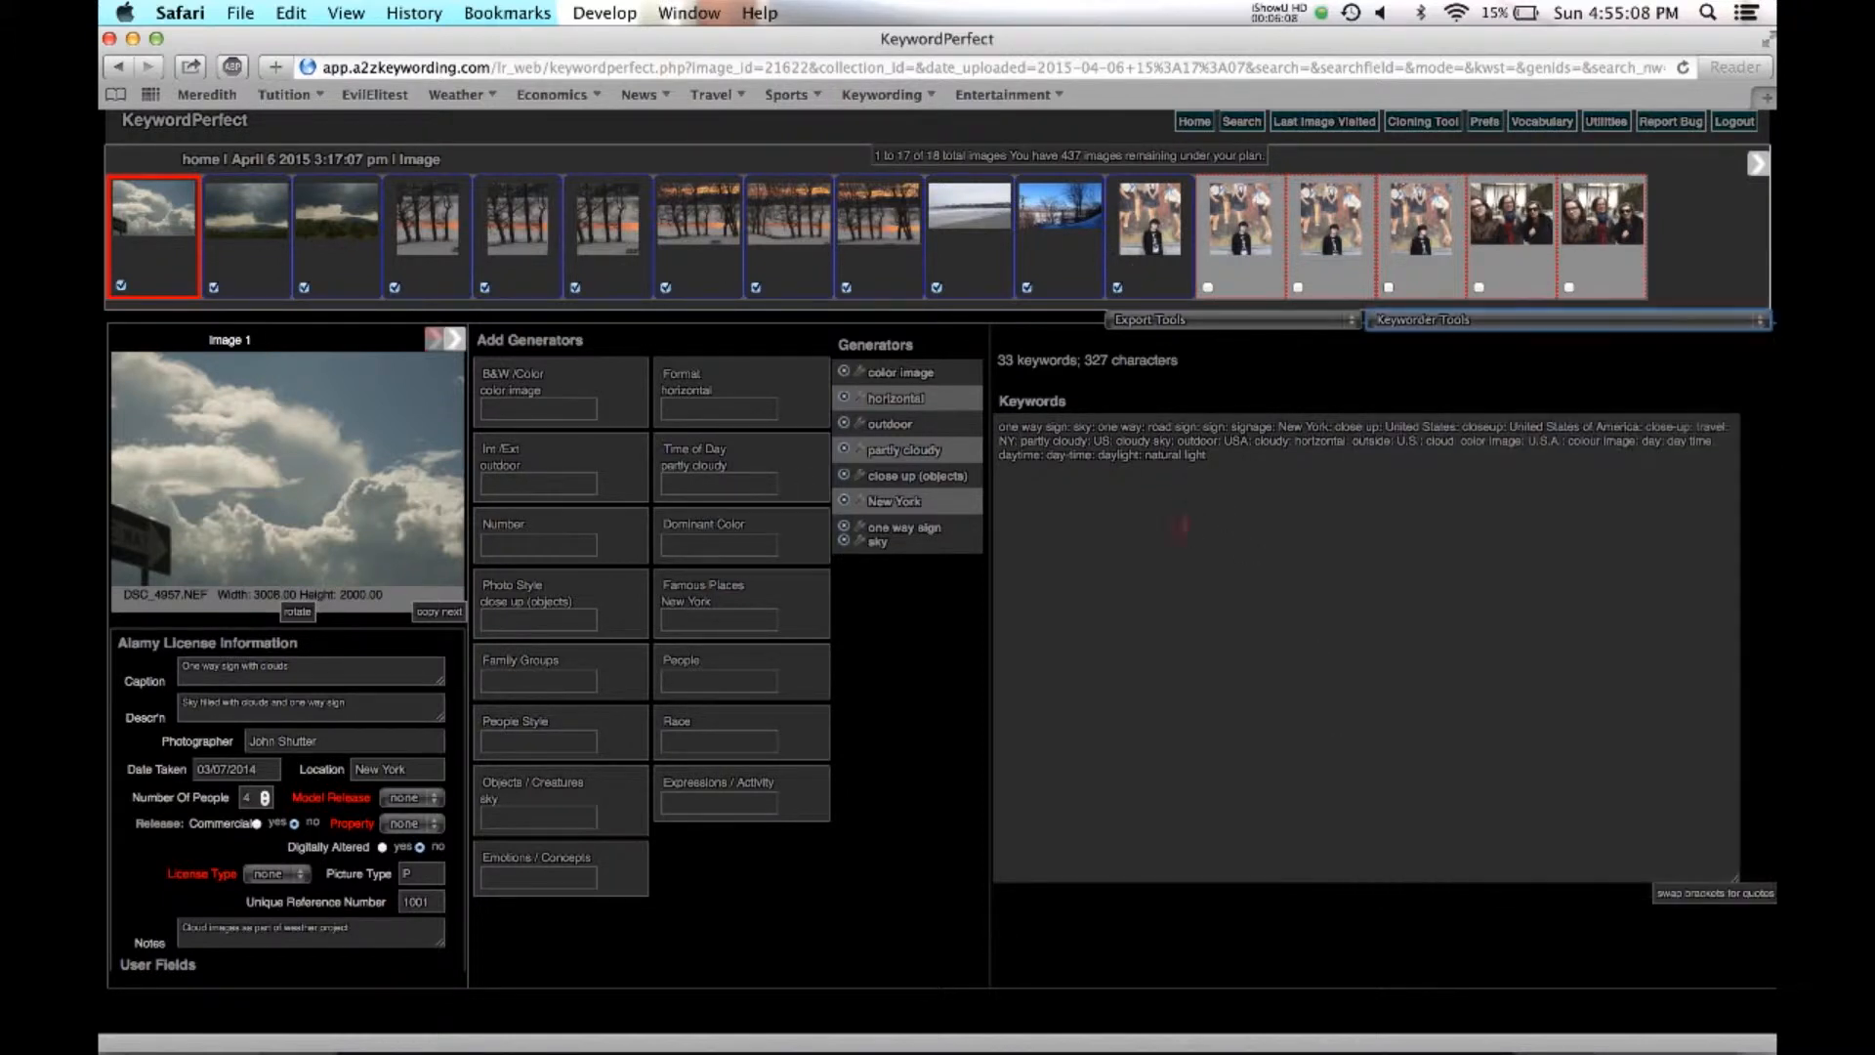
pyautogui.click(1154, 235)
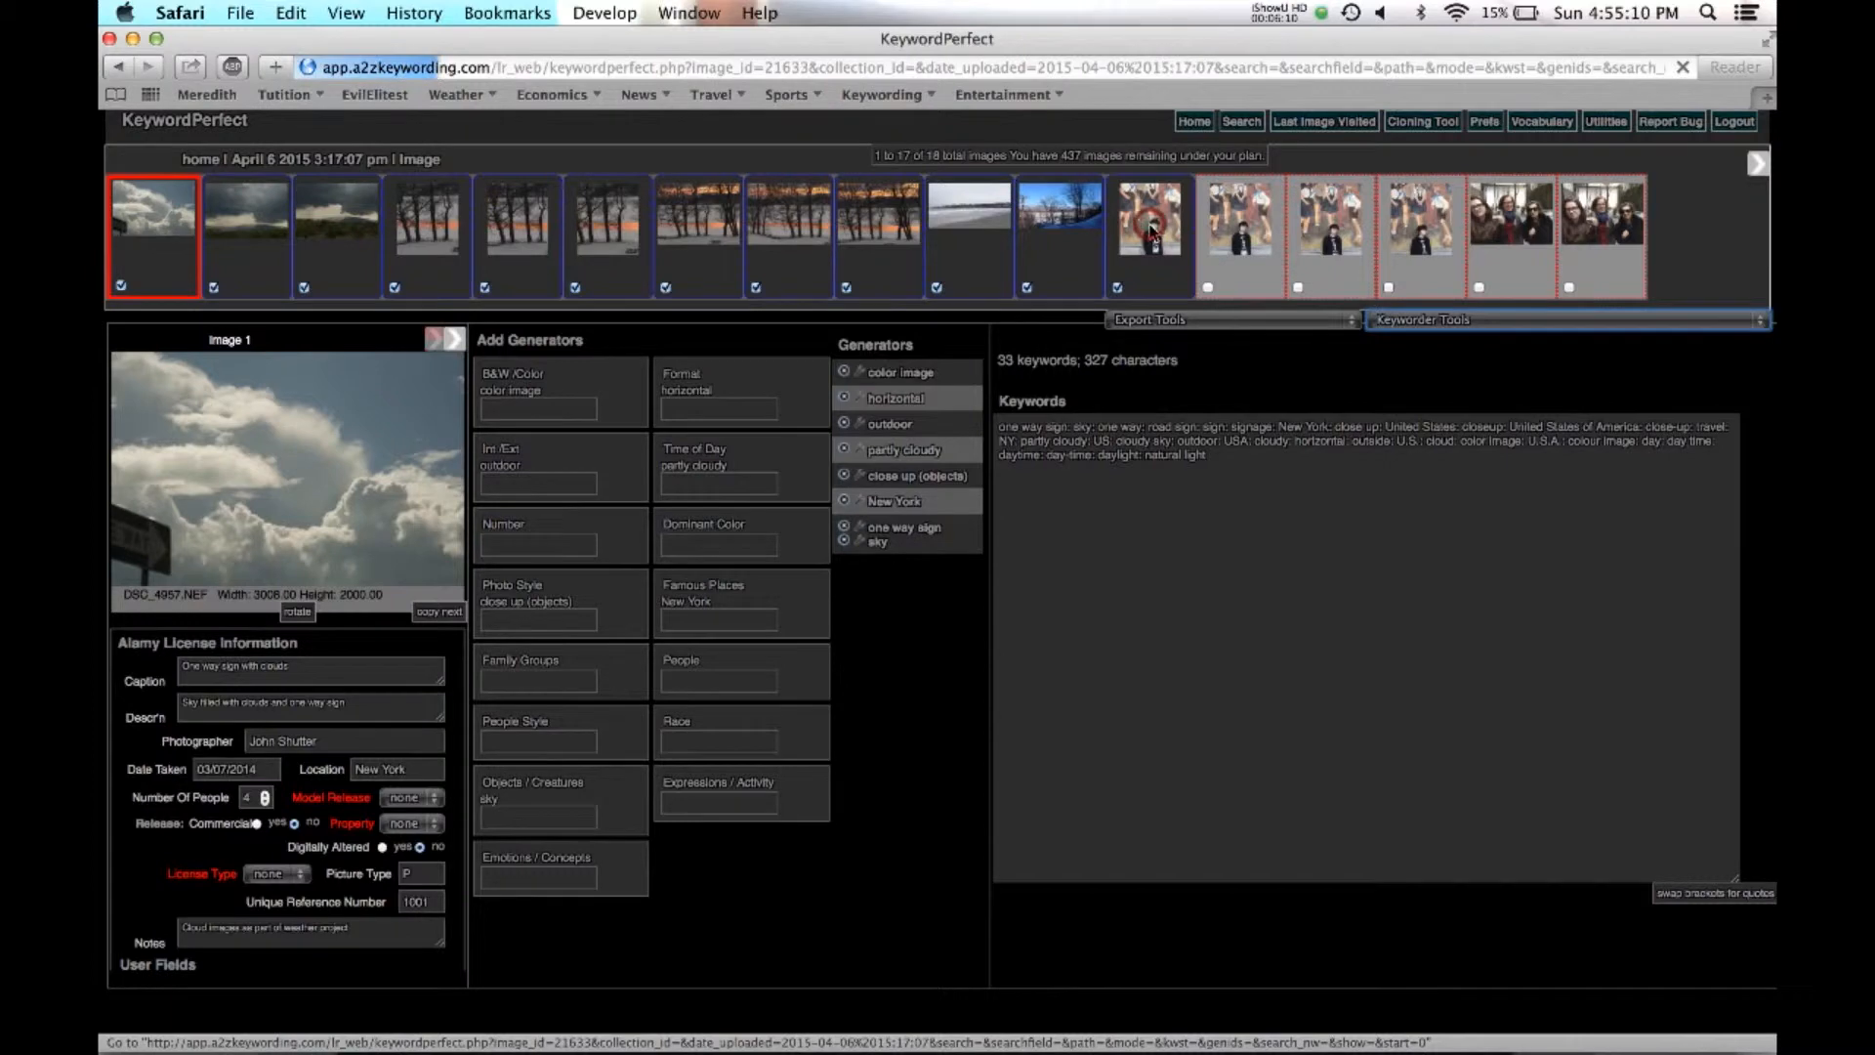
pyautogui.click(1452, 323)
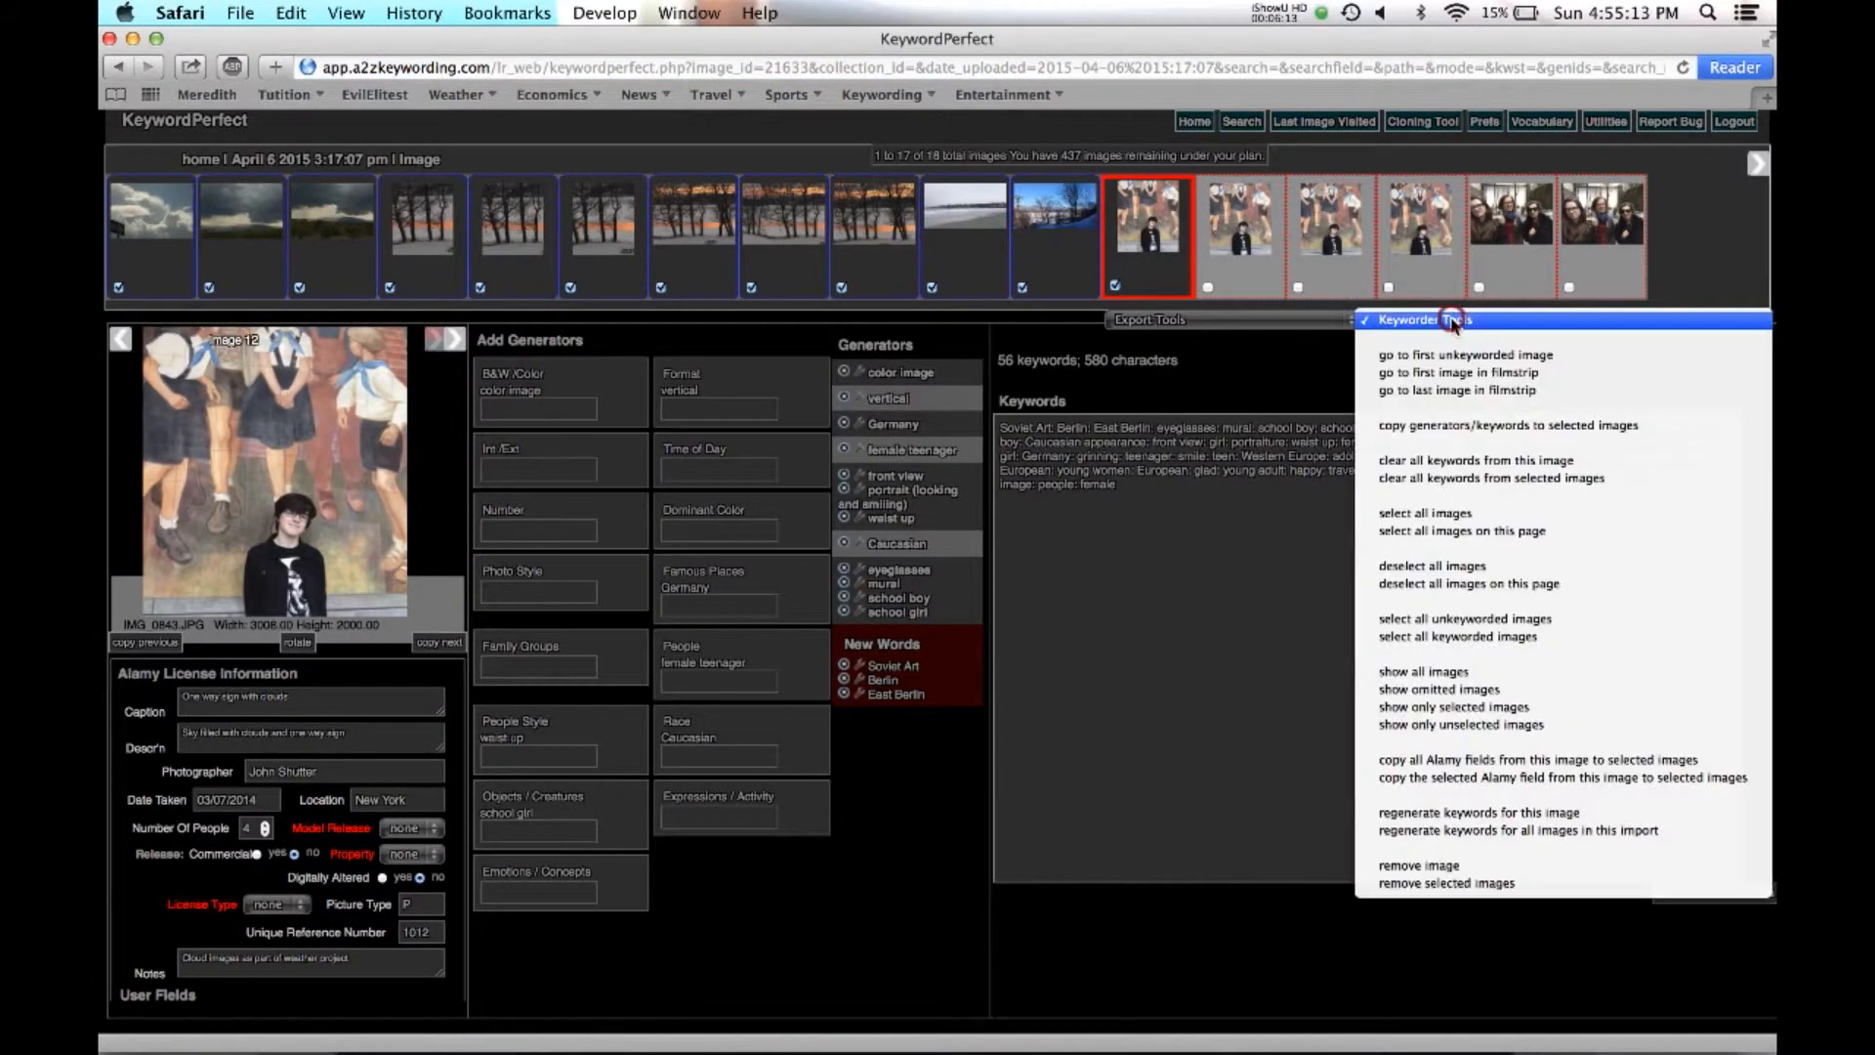
pyautogui.click(1424, 875)
pyautogui.click(1120, 387)
pyautogui.click(1120, 386)
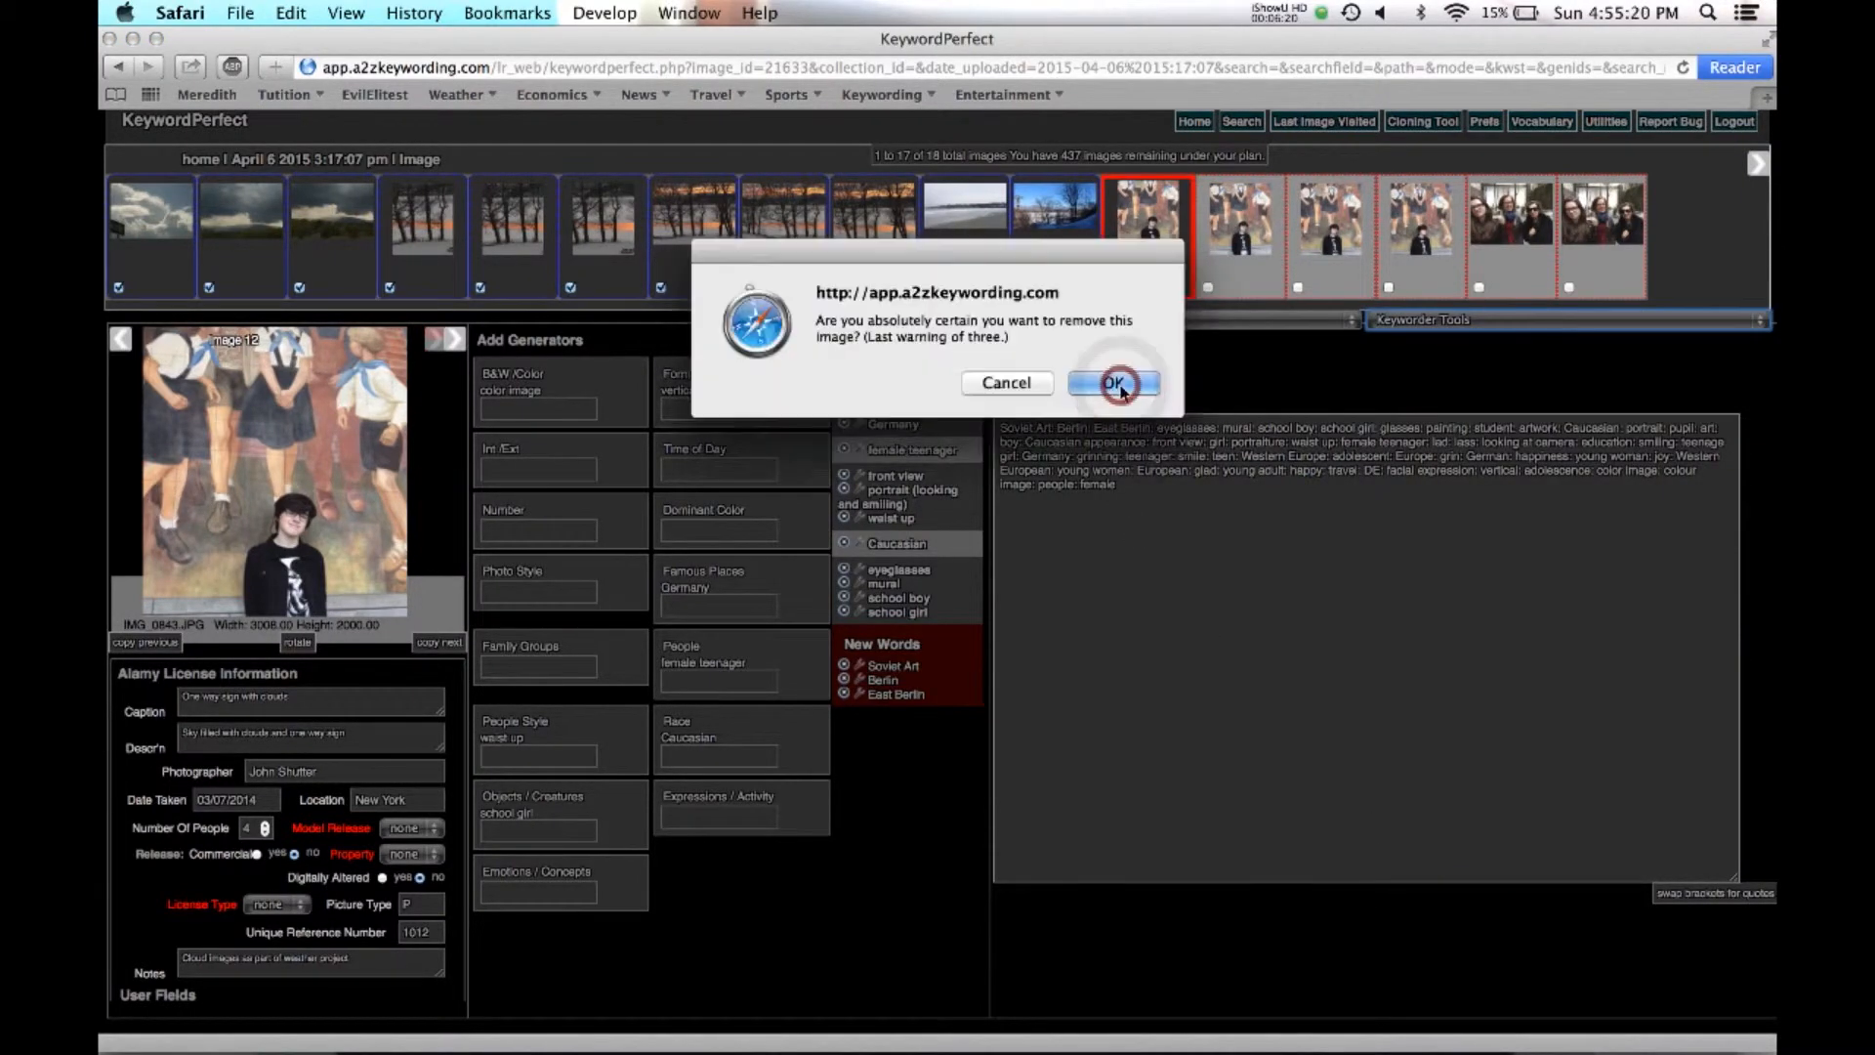
pyautogui.click(1114, 382)
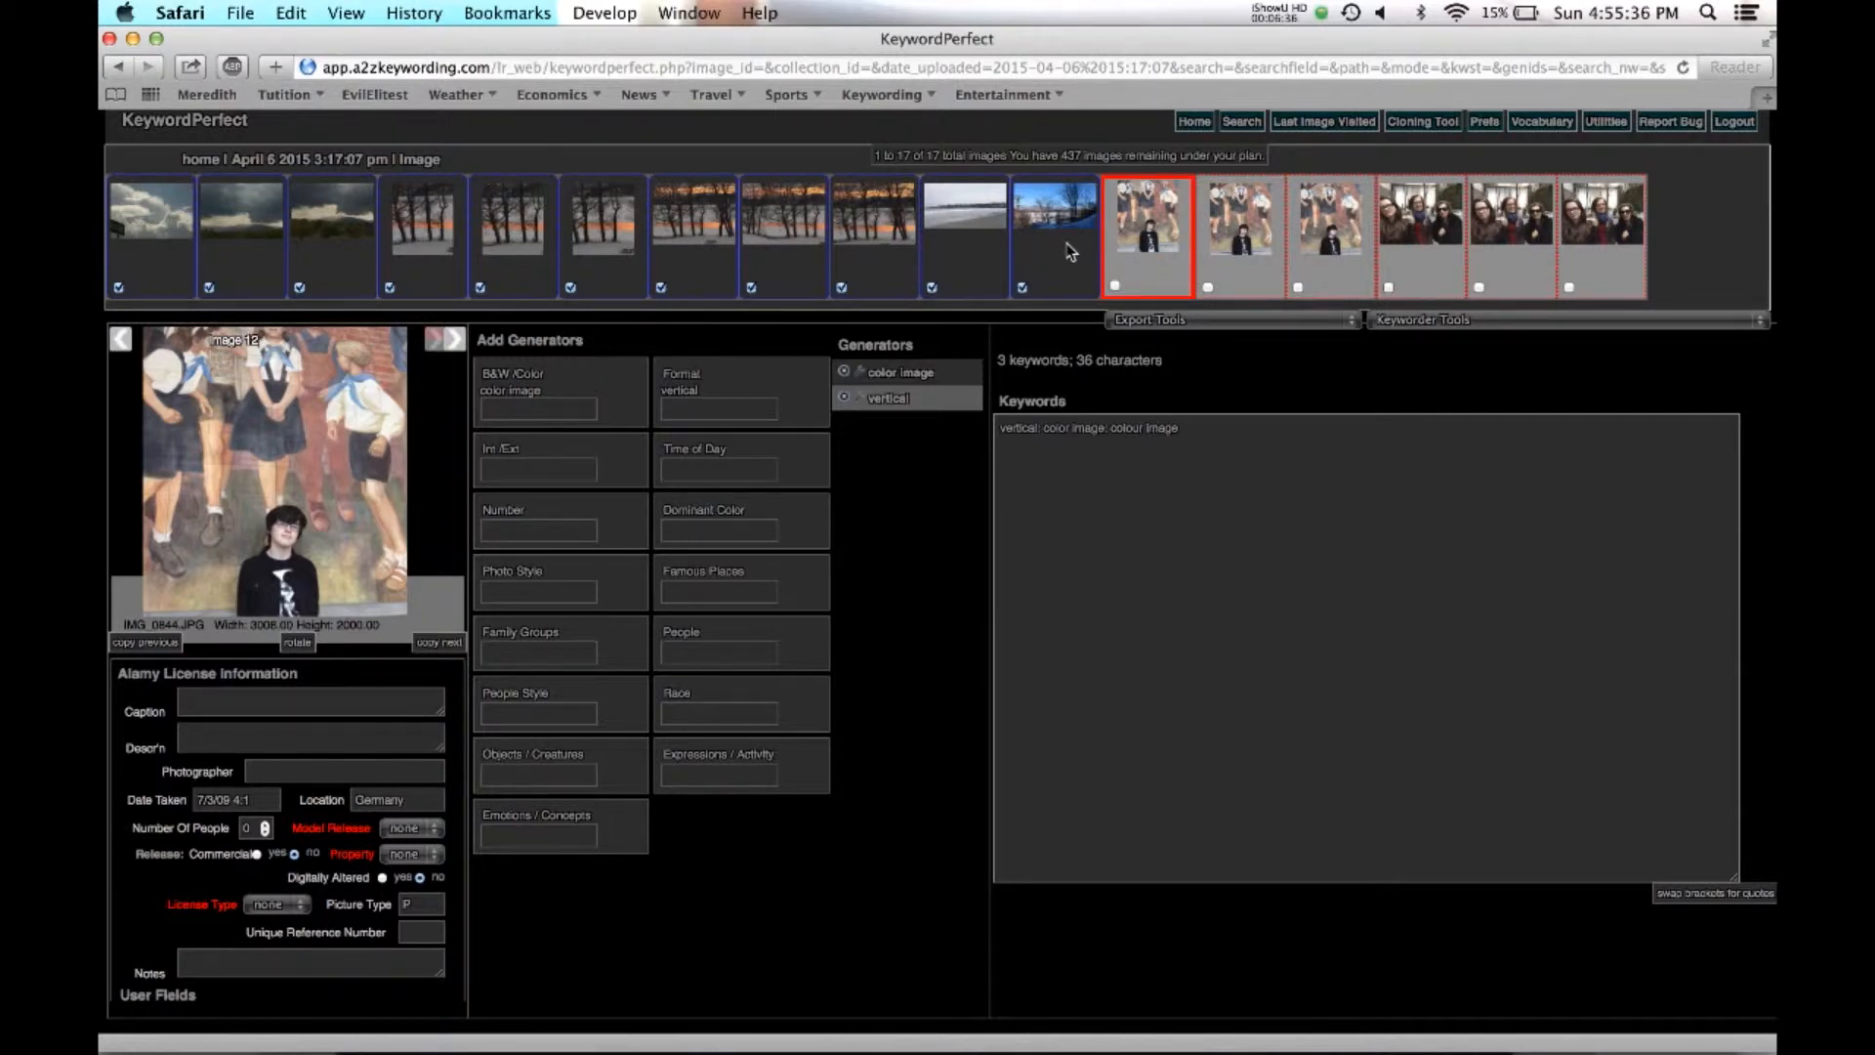
pyautogui.click(1465, 322)
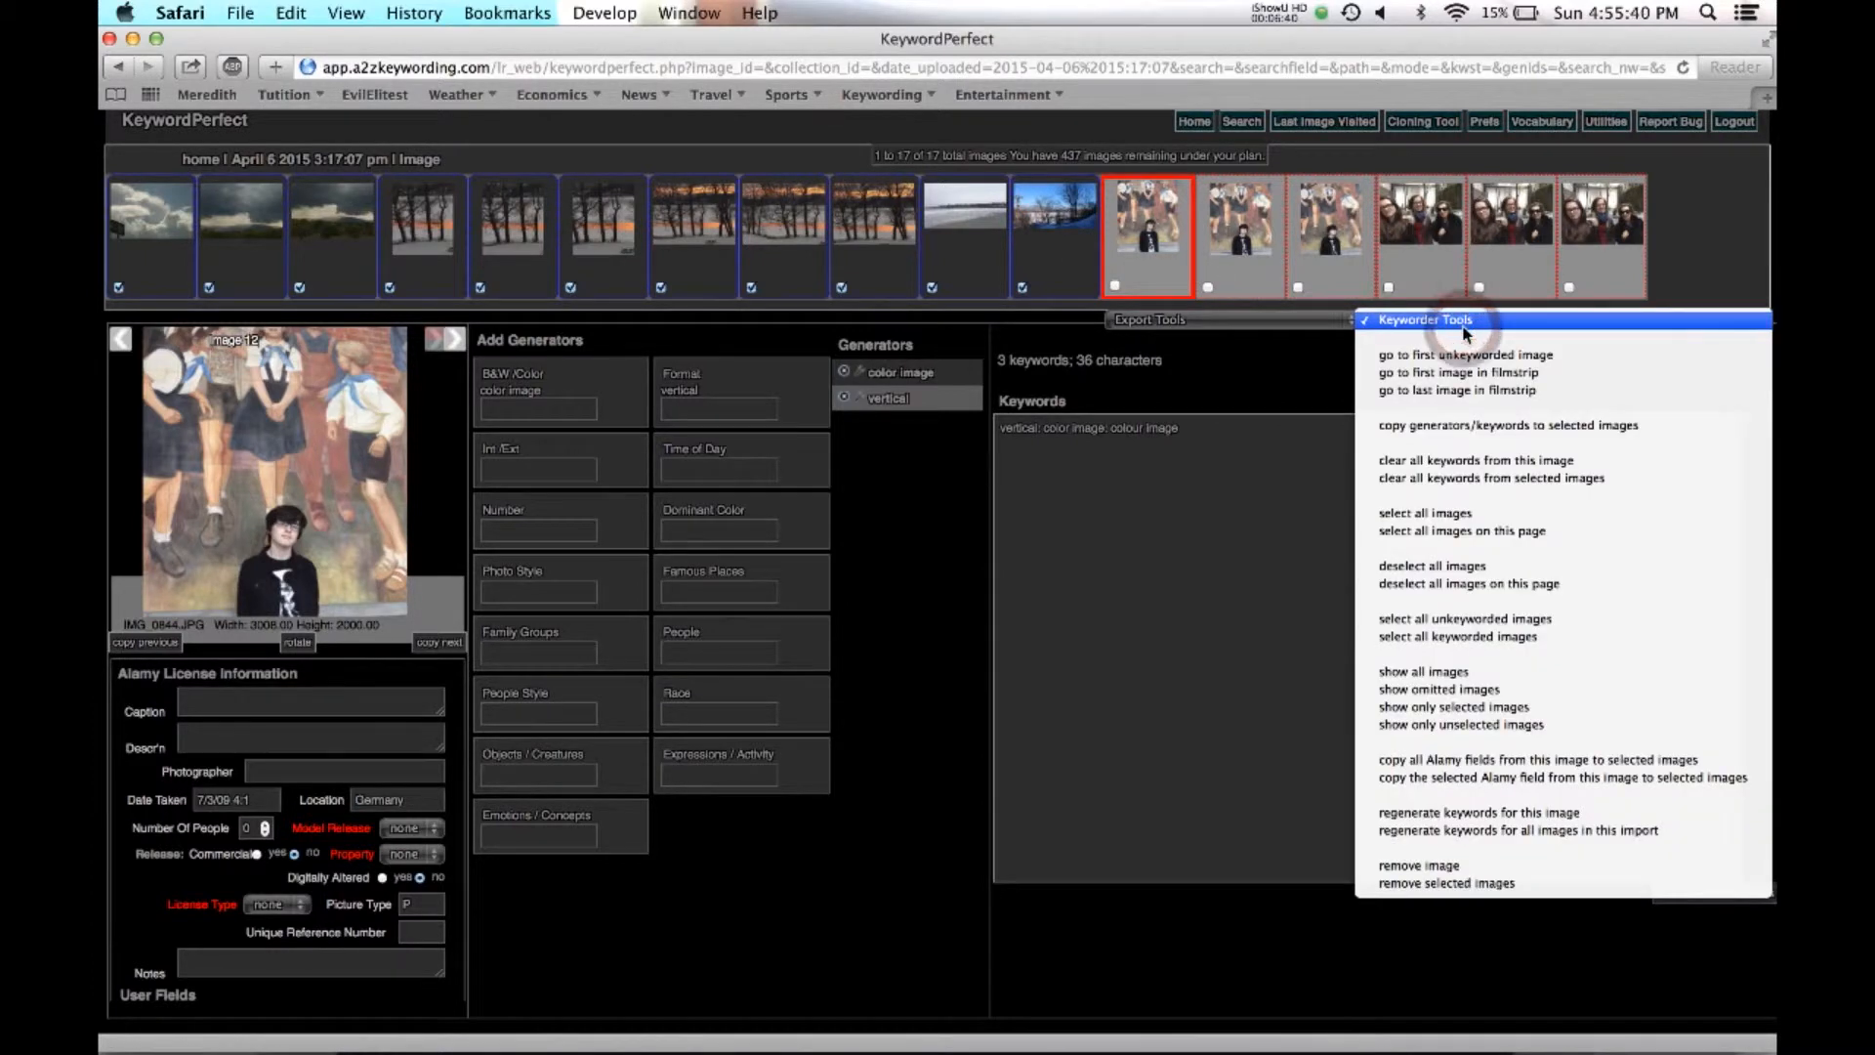
pyautogui.click(1267, 367)
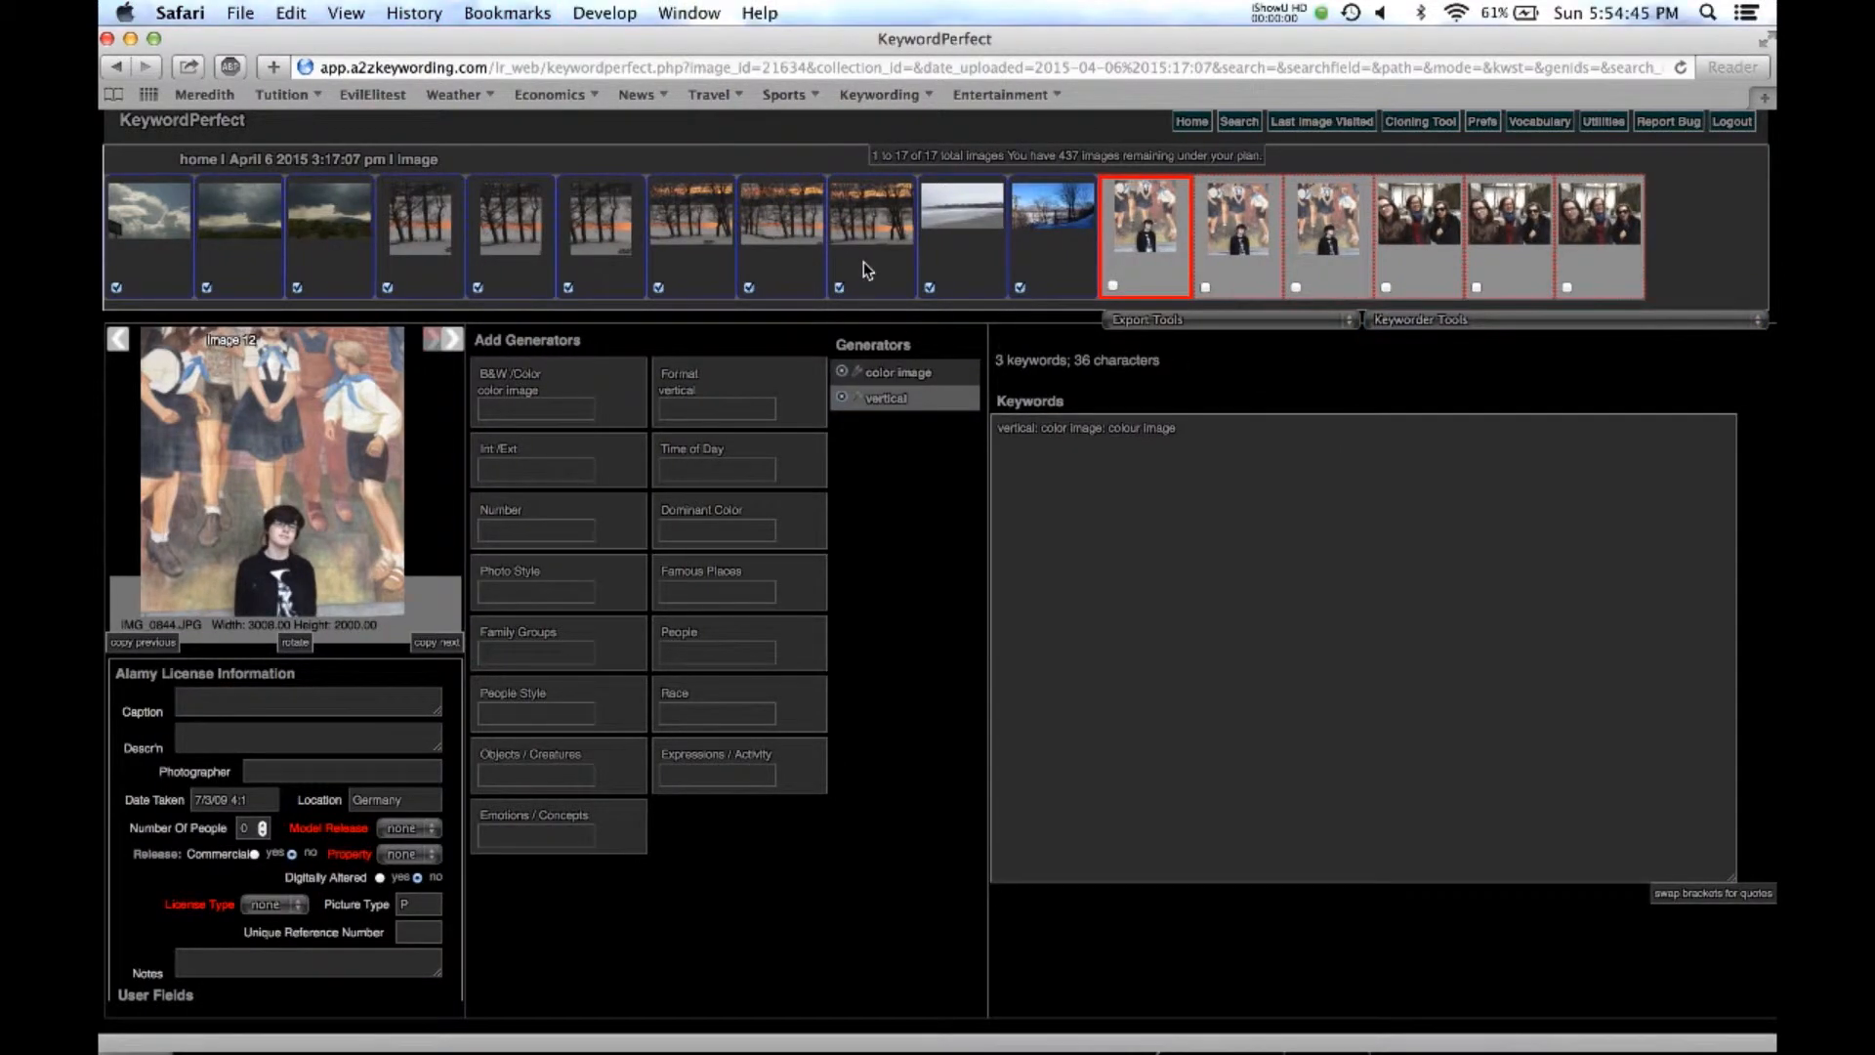
# Open image 9 and delete its radiance generator.
pyautogui.click(865, 211)
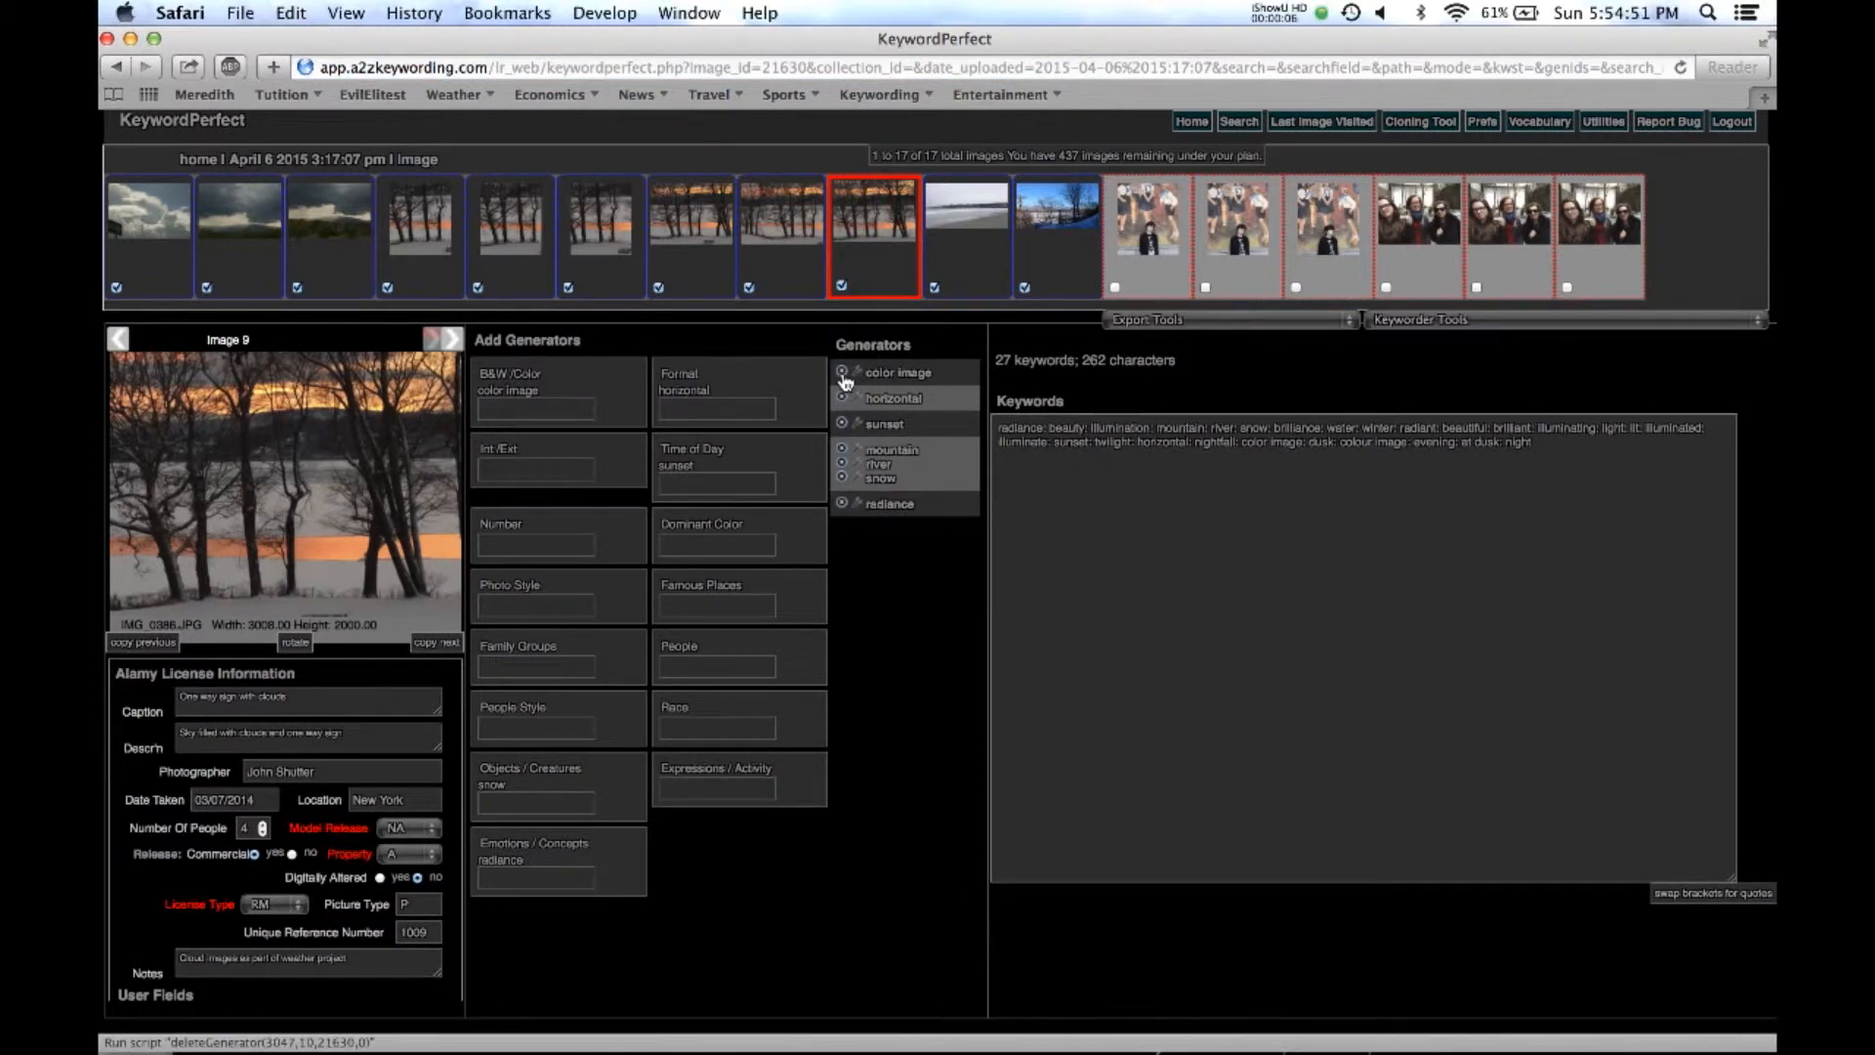
pyautogui.click(843, 505)
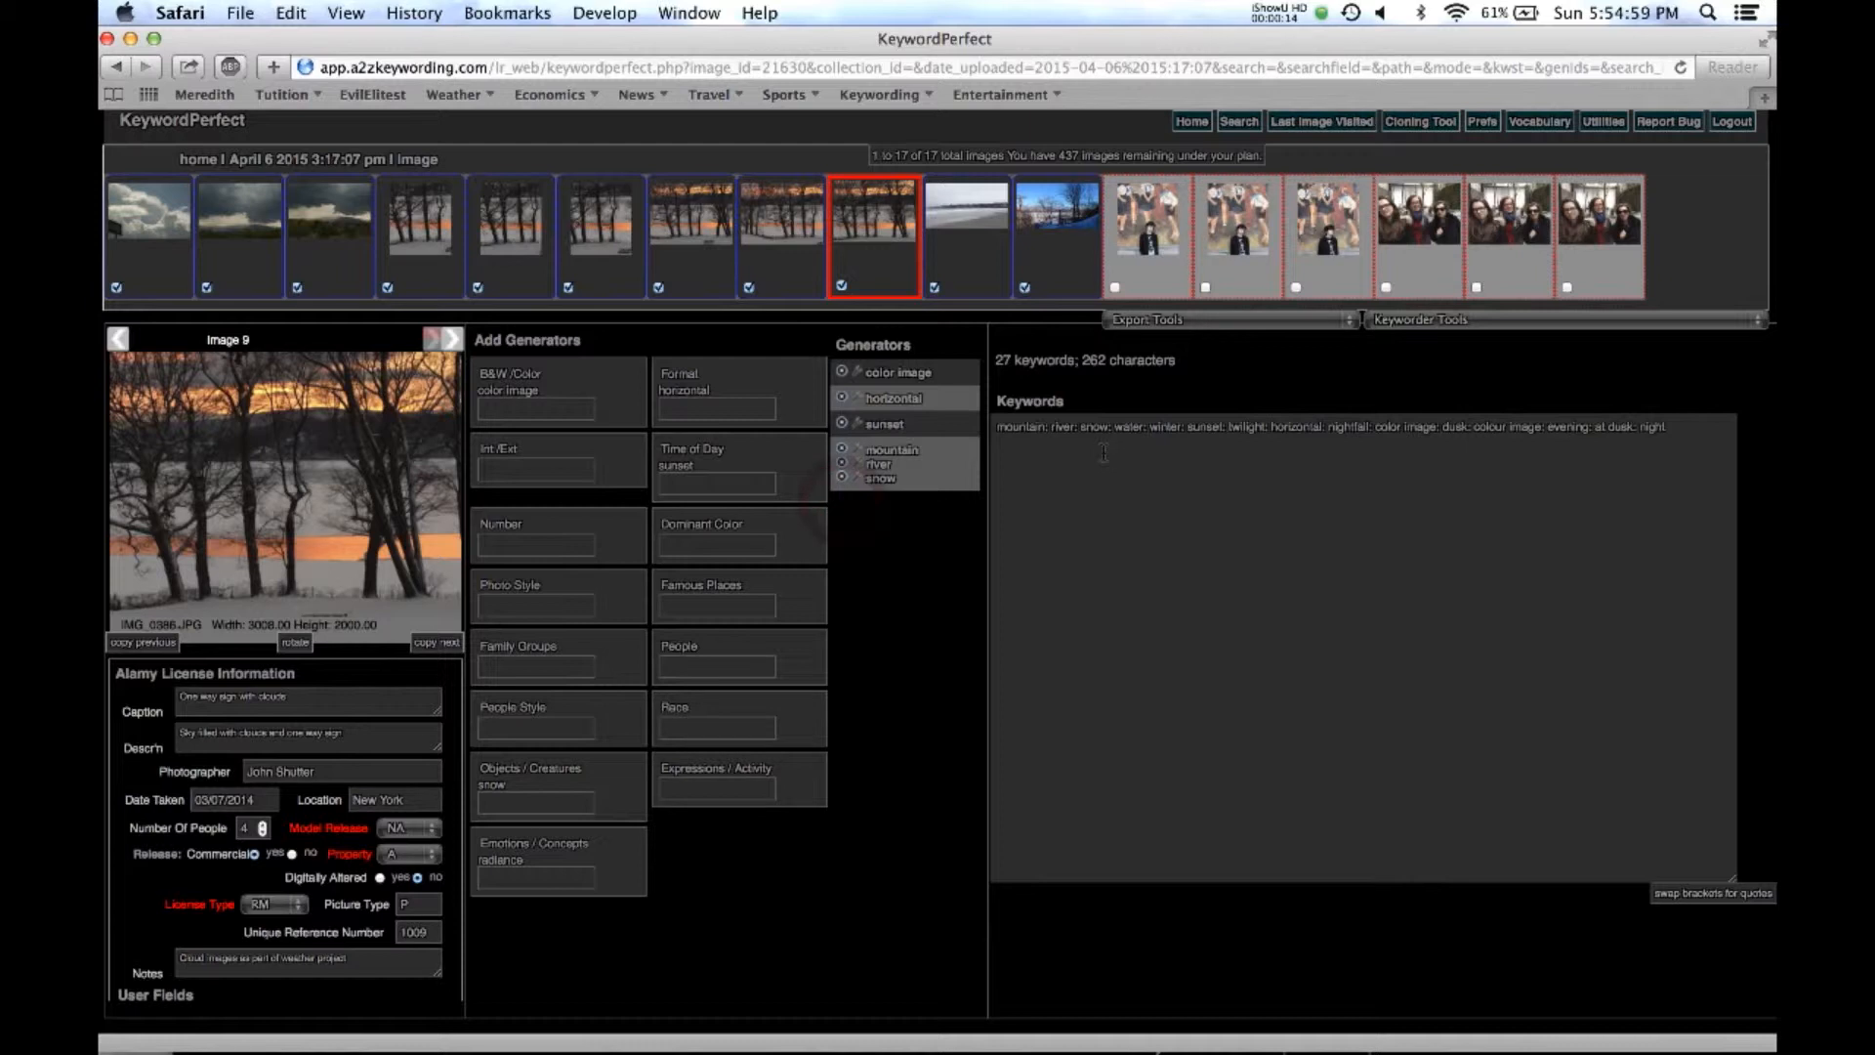
# Replace the generator snow with snow angel in the selected images, and accept the irreversible operation.
pyautogui.click(861, 483)
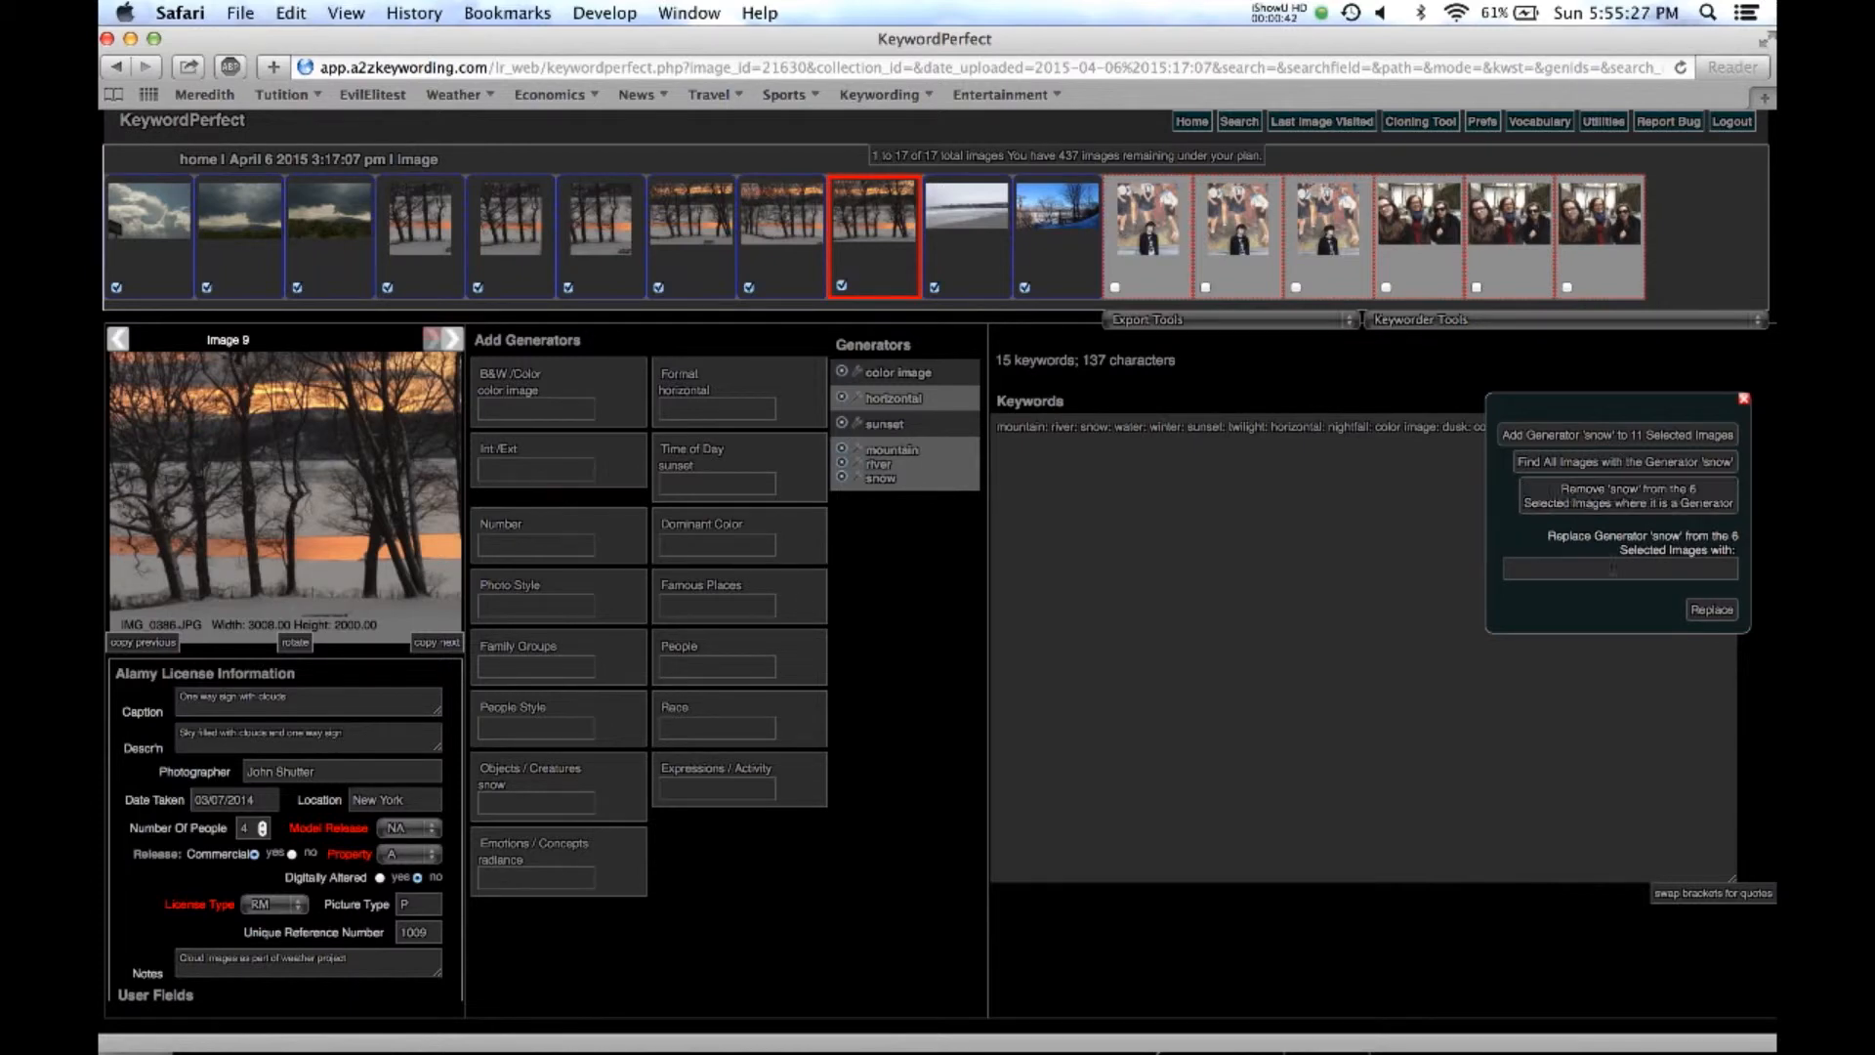
pyautogui.click(1565, 559)
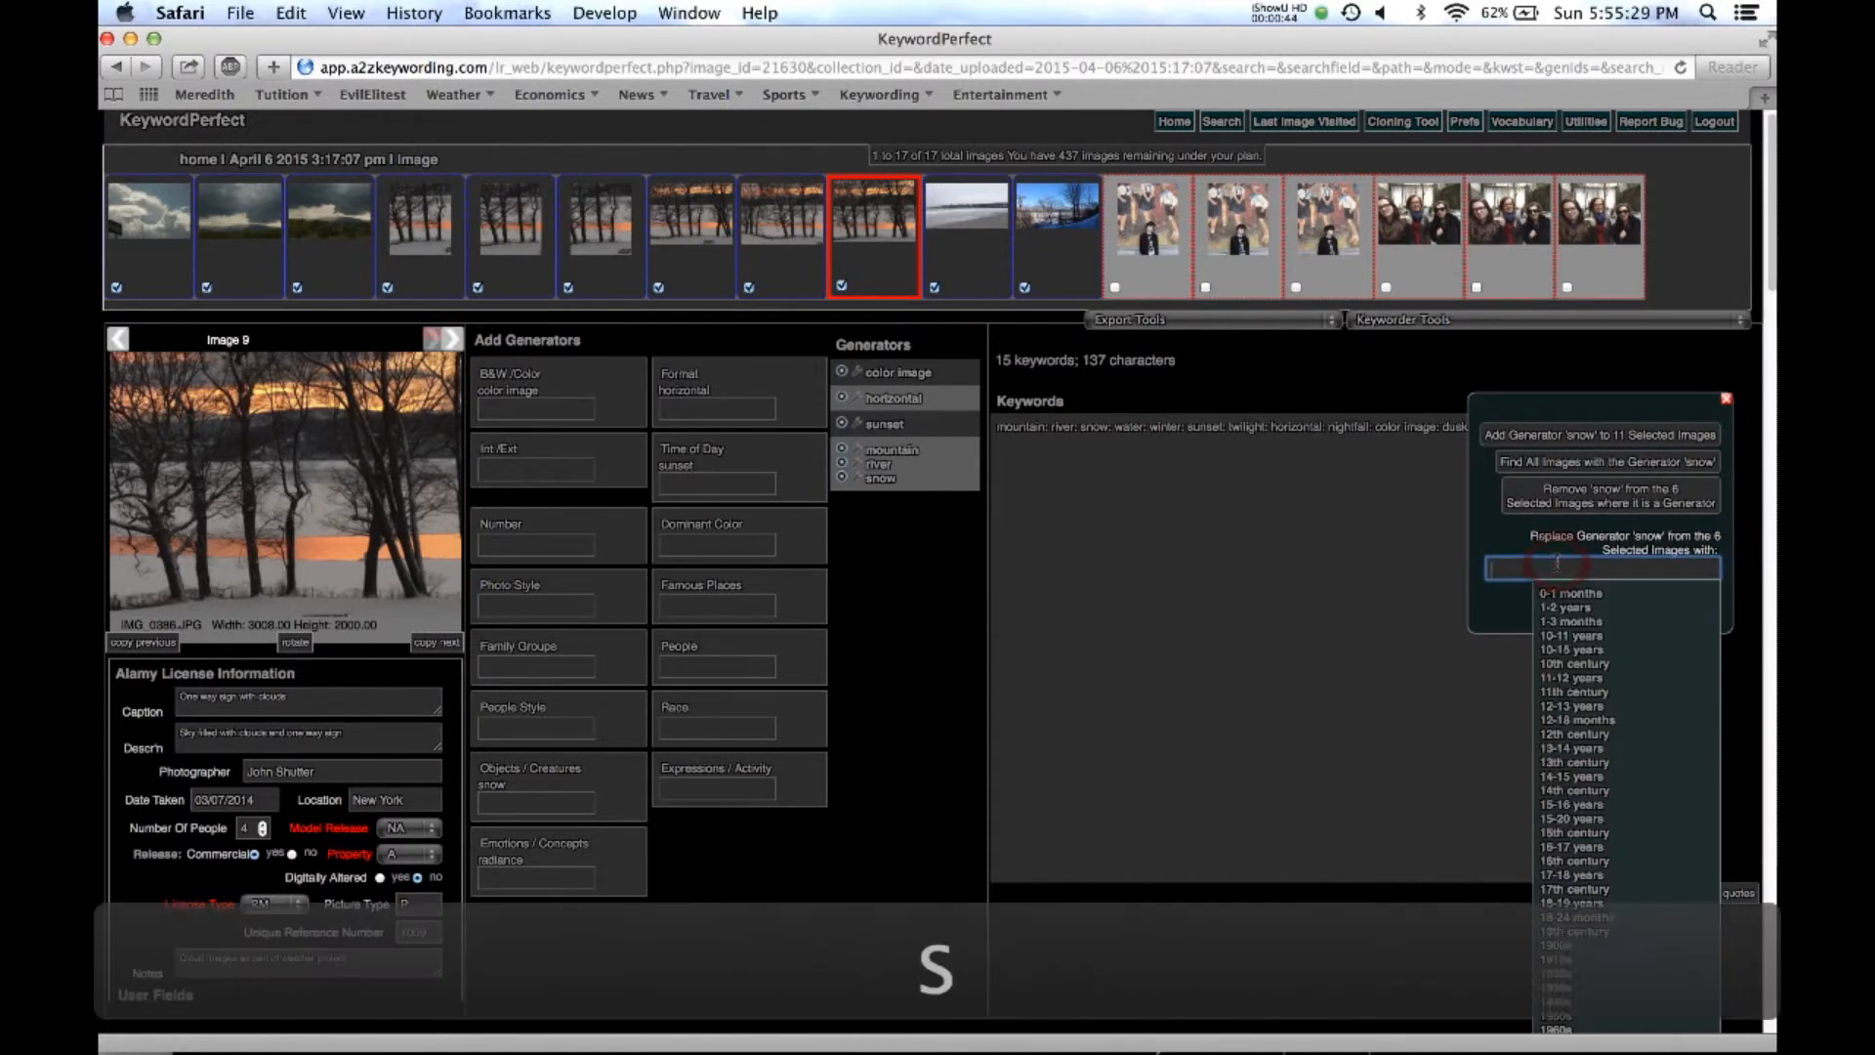
pyautogui.write('snow ang')
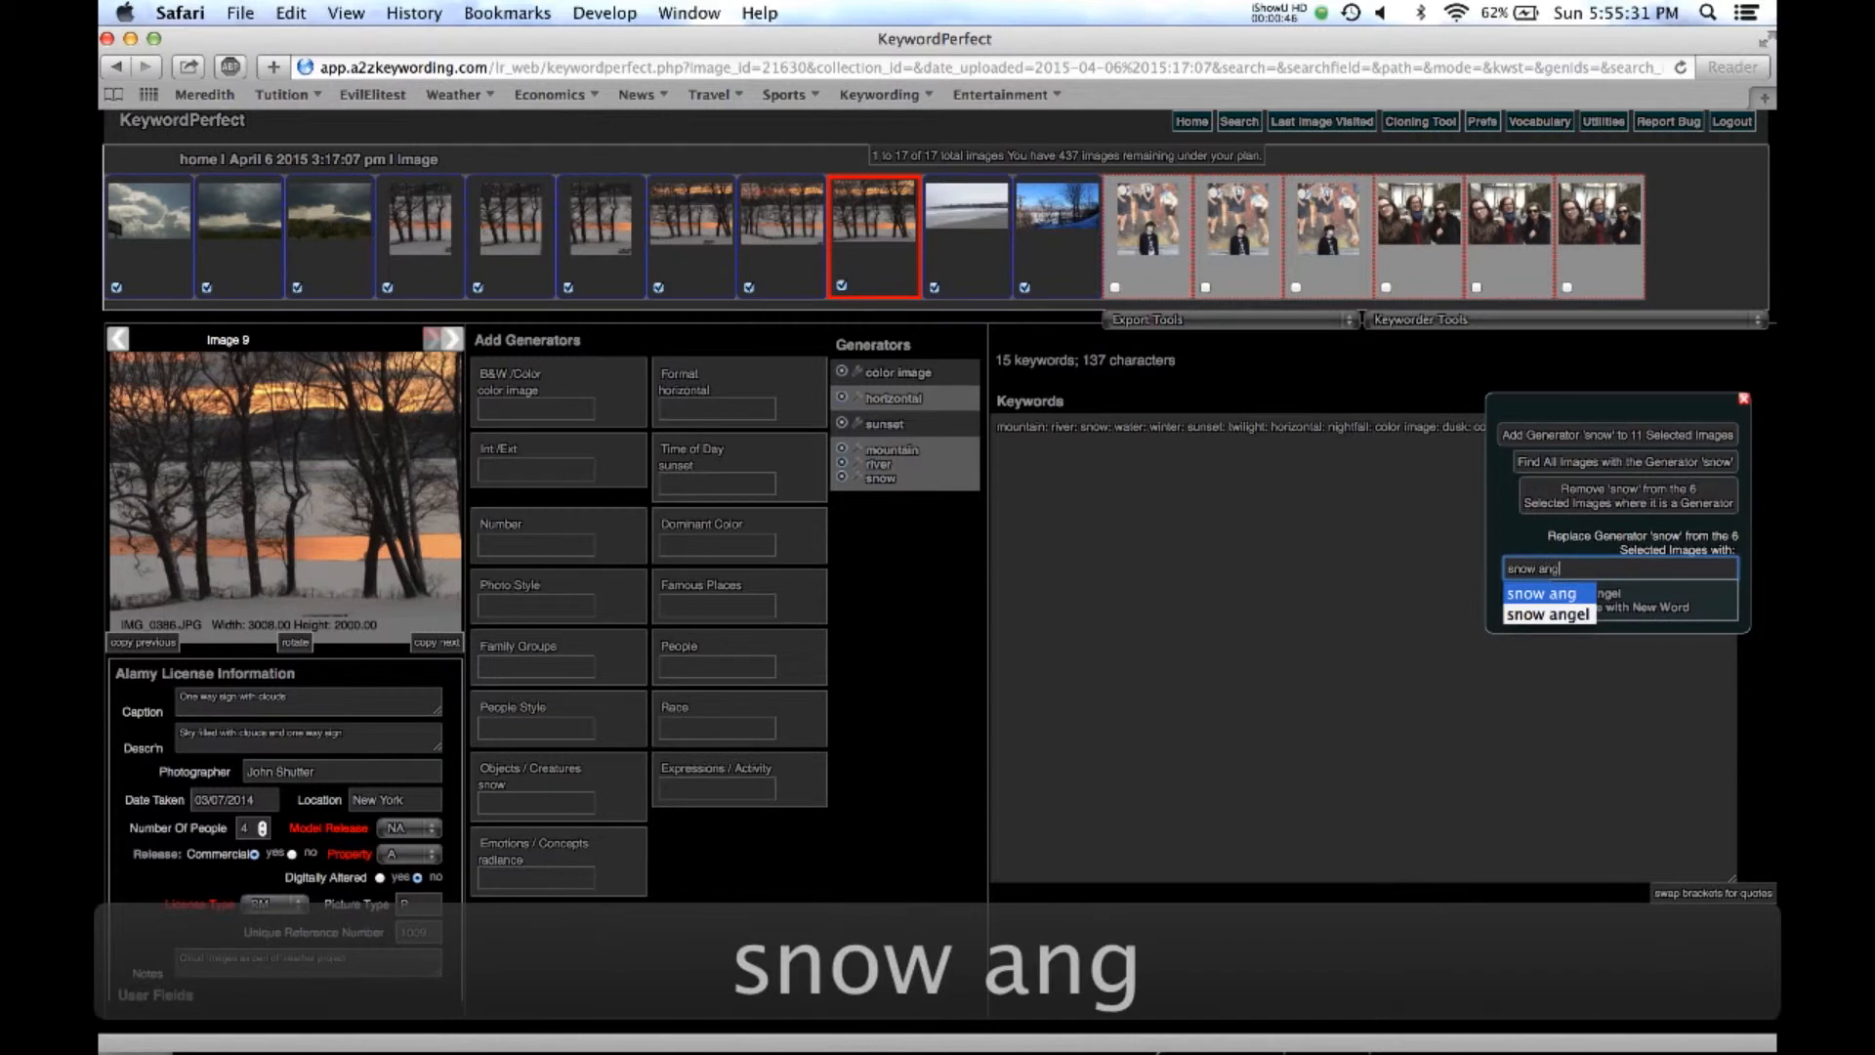
pyautogui.write('el')
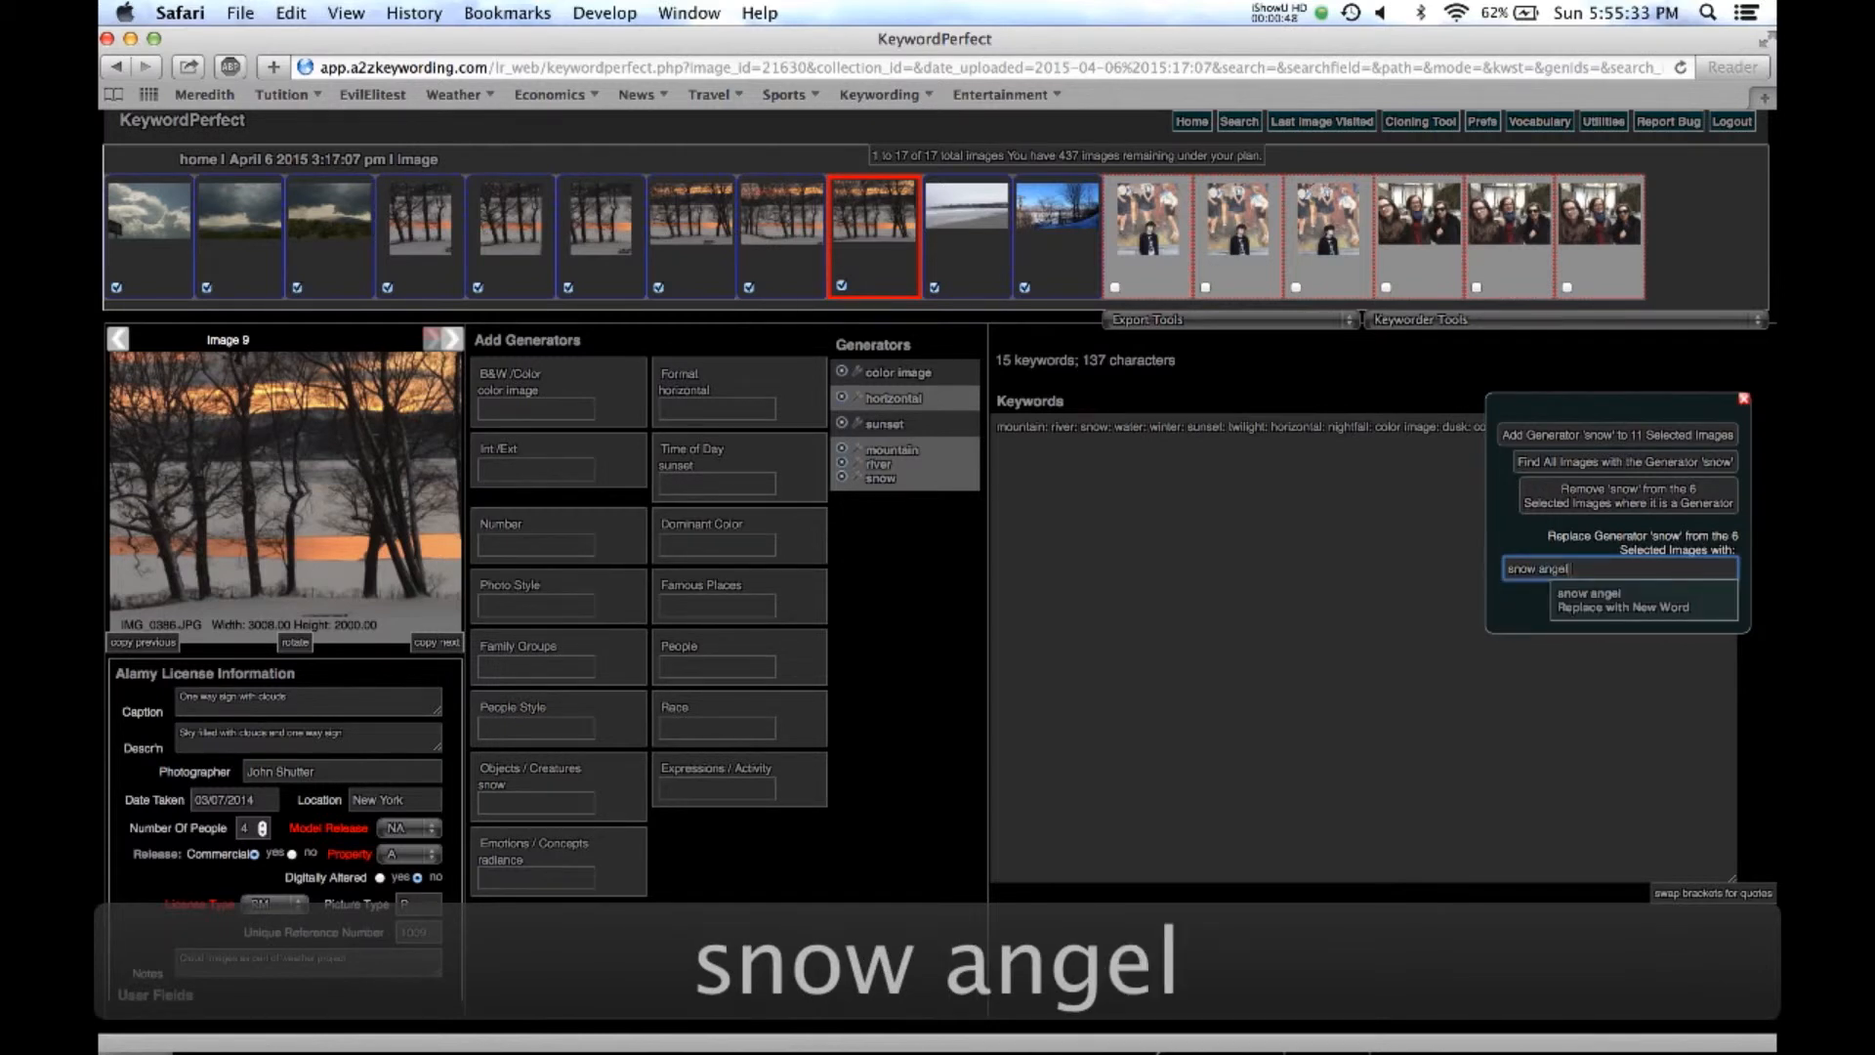
pyautogui.click(1592, 596)
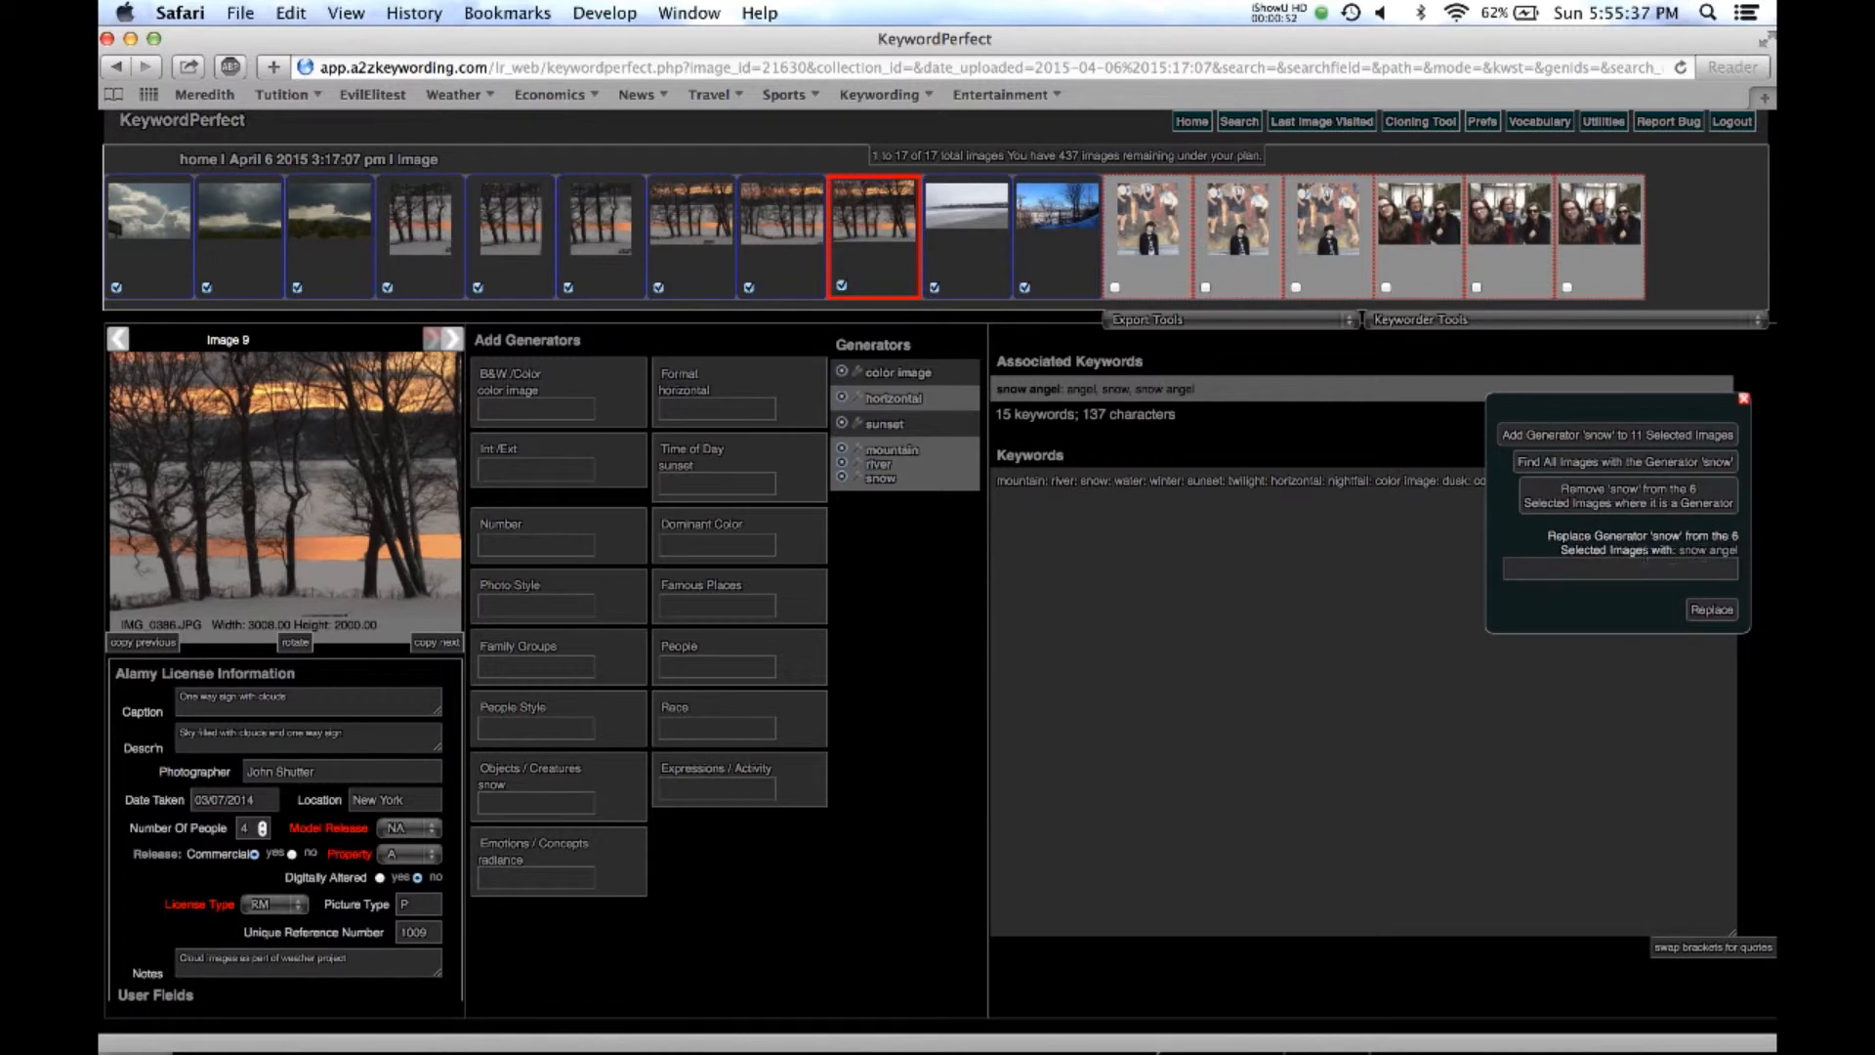
pyautogui.click(1711, 609)
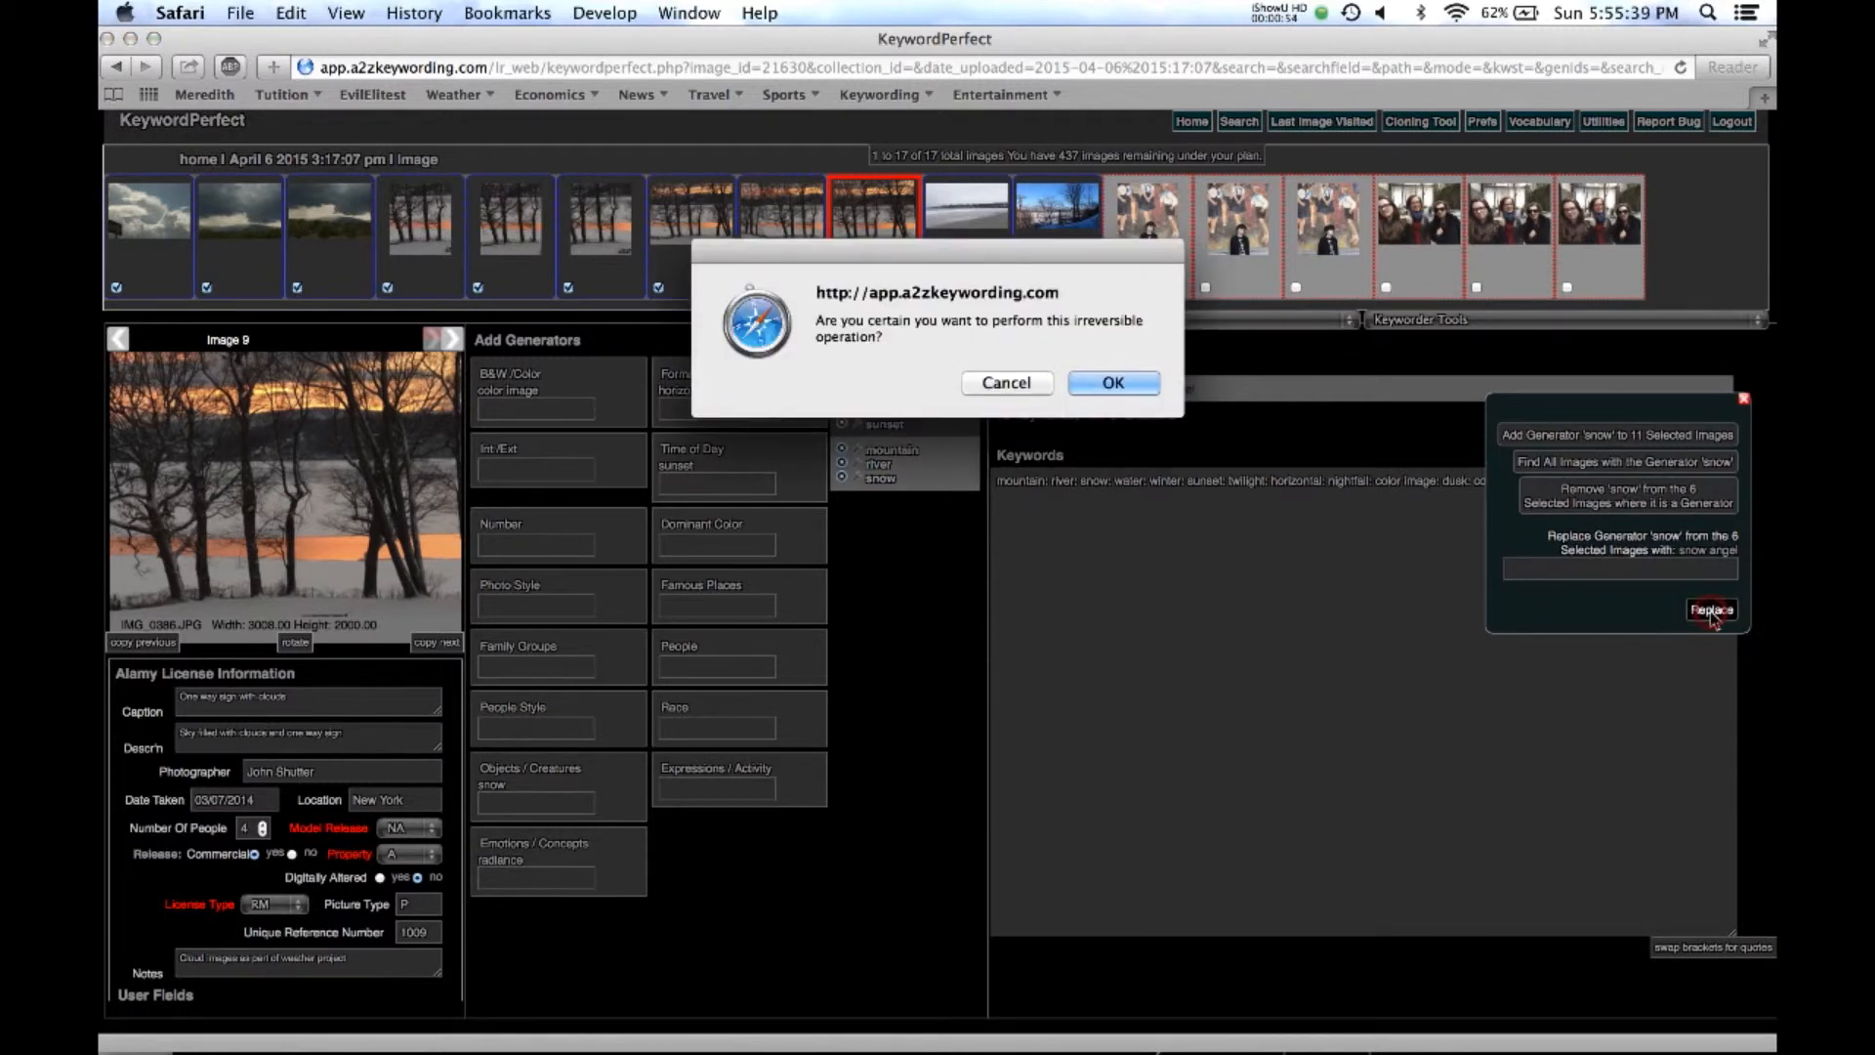
pyautogui.click(1110, 383)
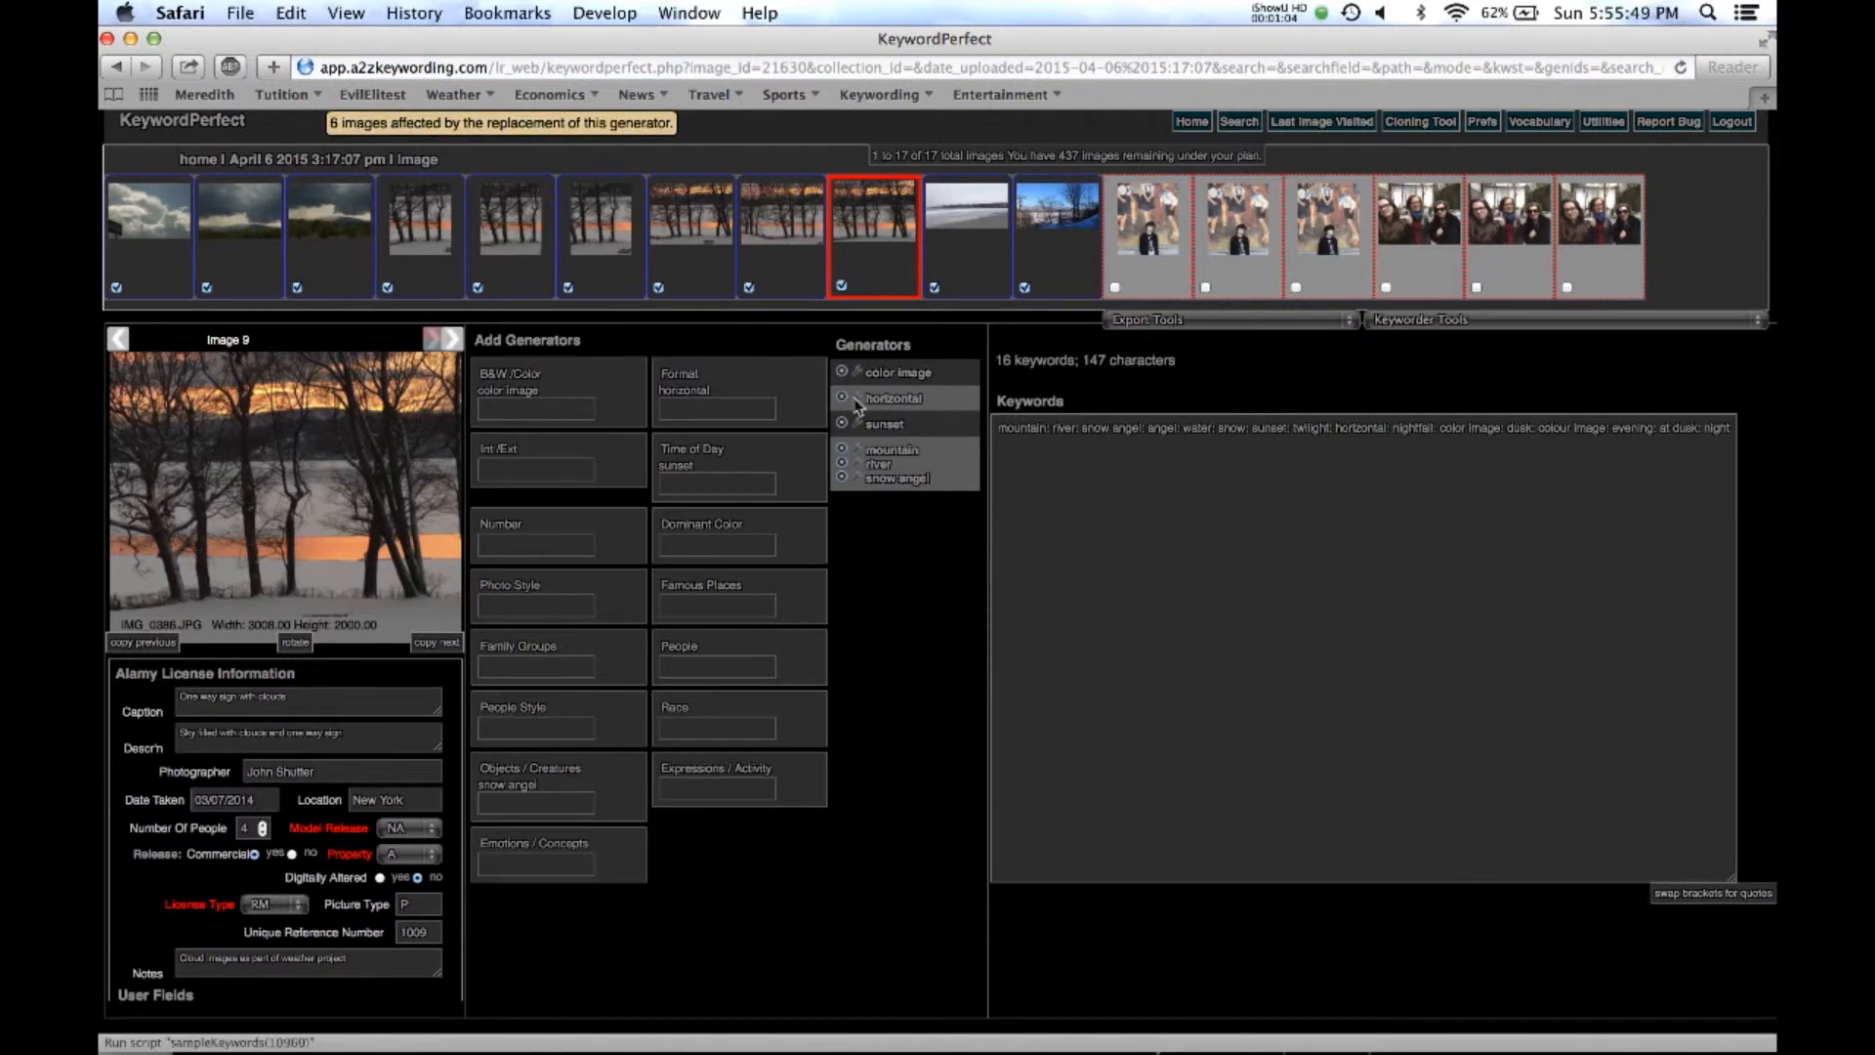
# Check the replaced generator on images 8, 6 and 5.
pyautogui.click(762, 273)
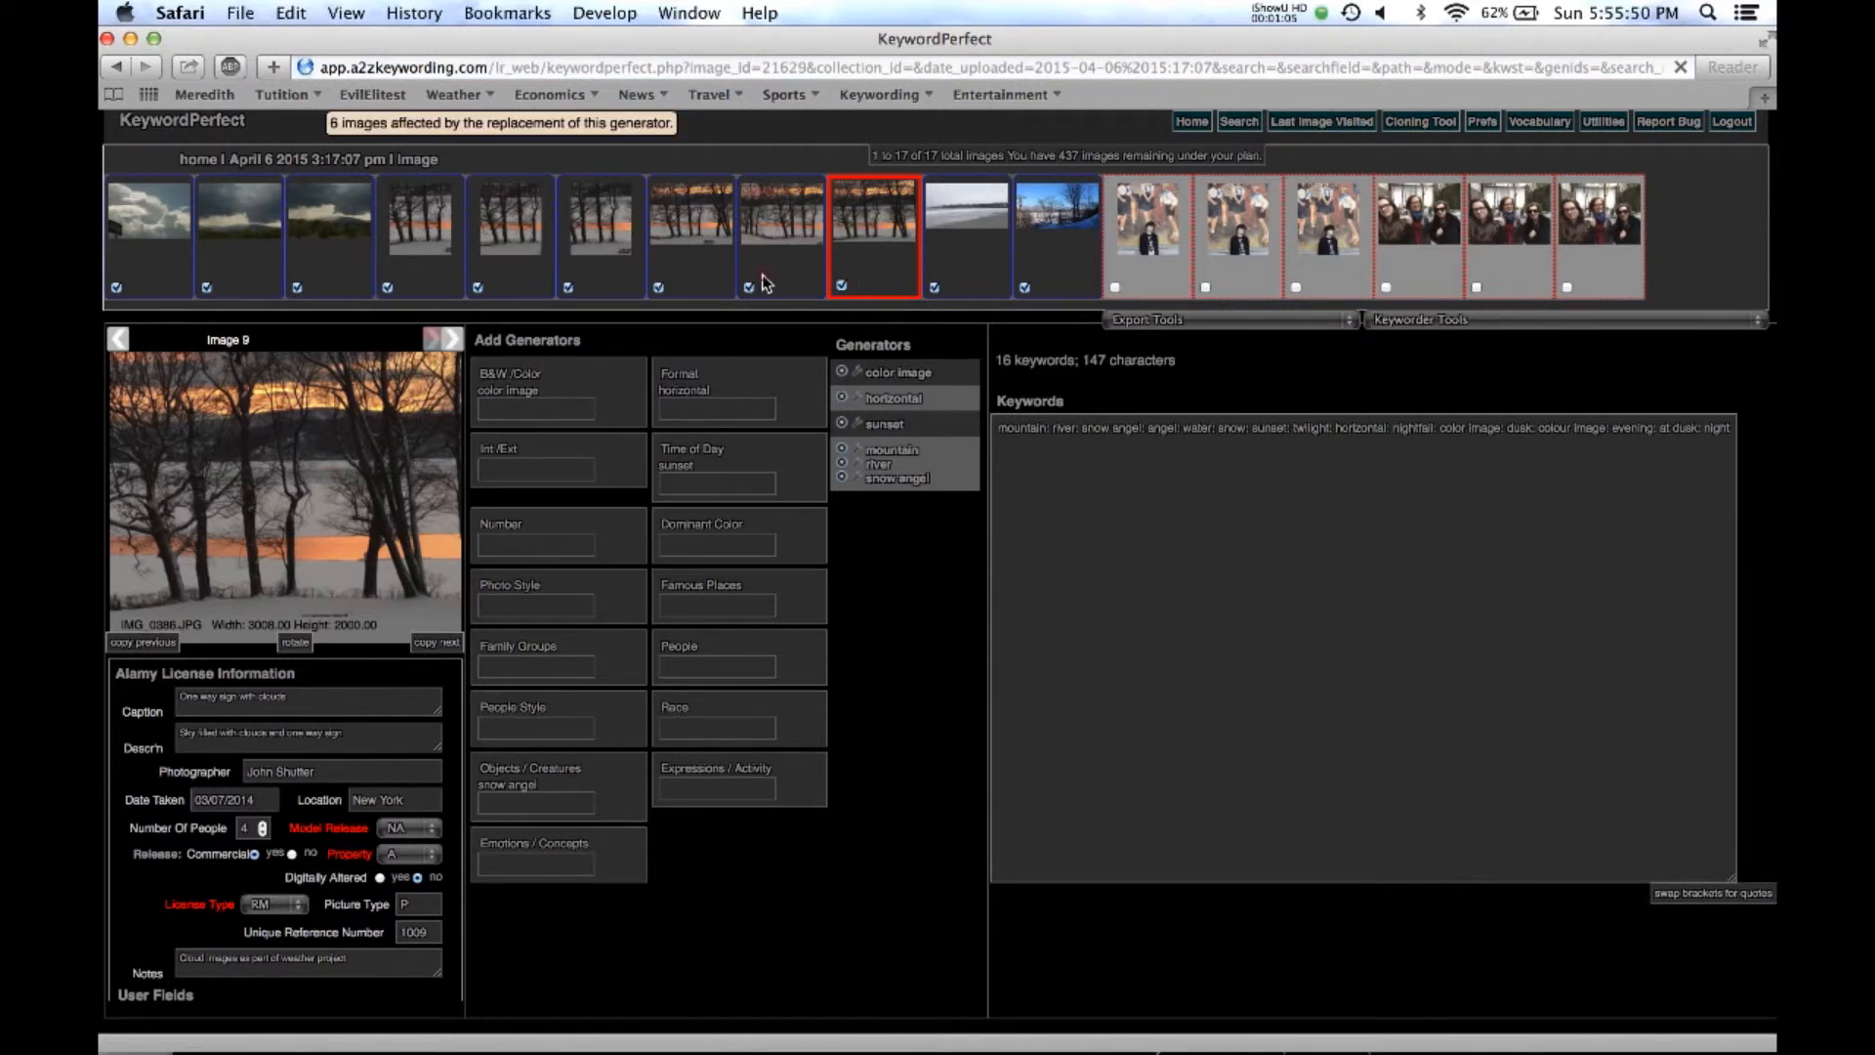
pyautogui.click(614, 269)
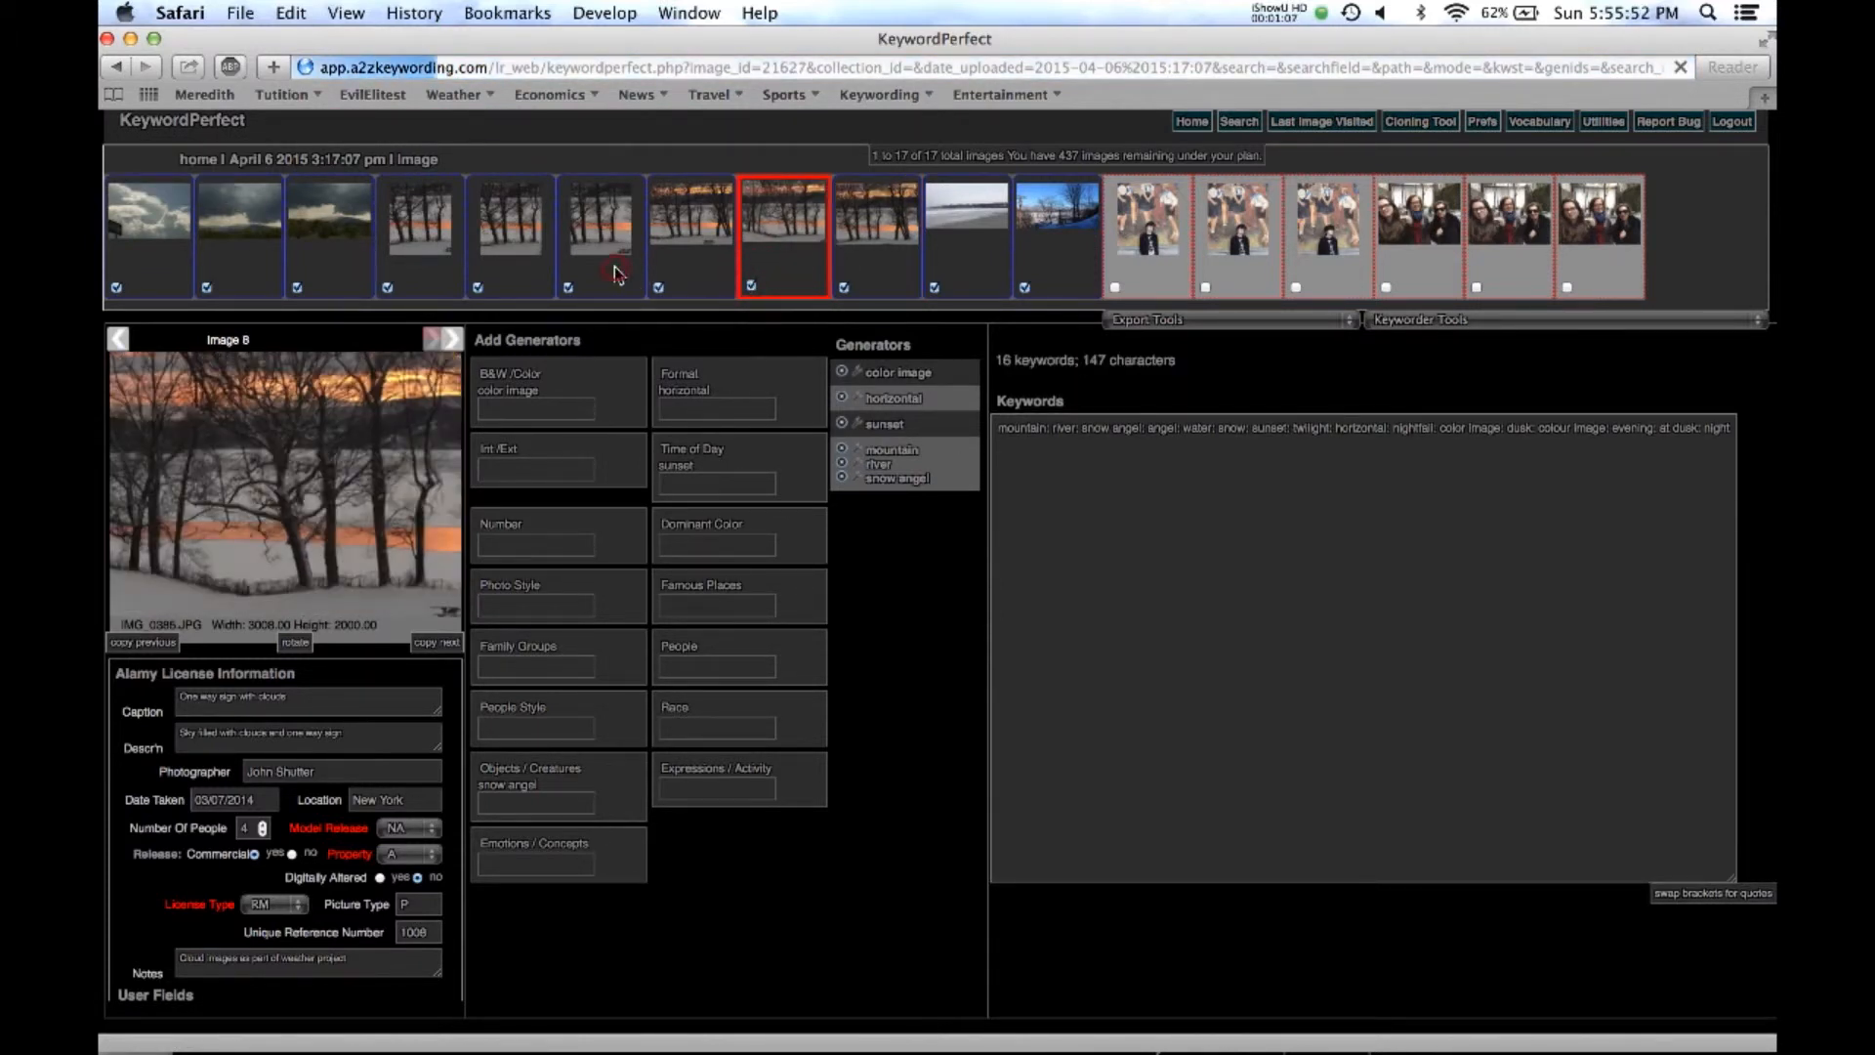
pyautogui.click(489, 256)
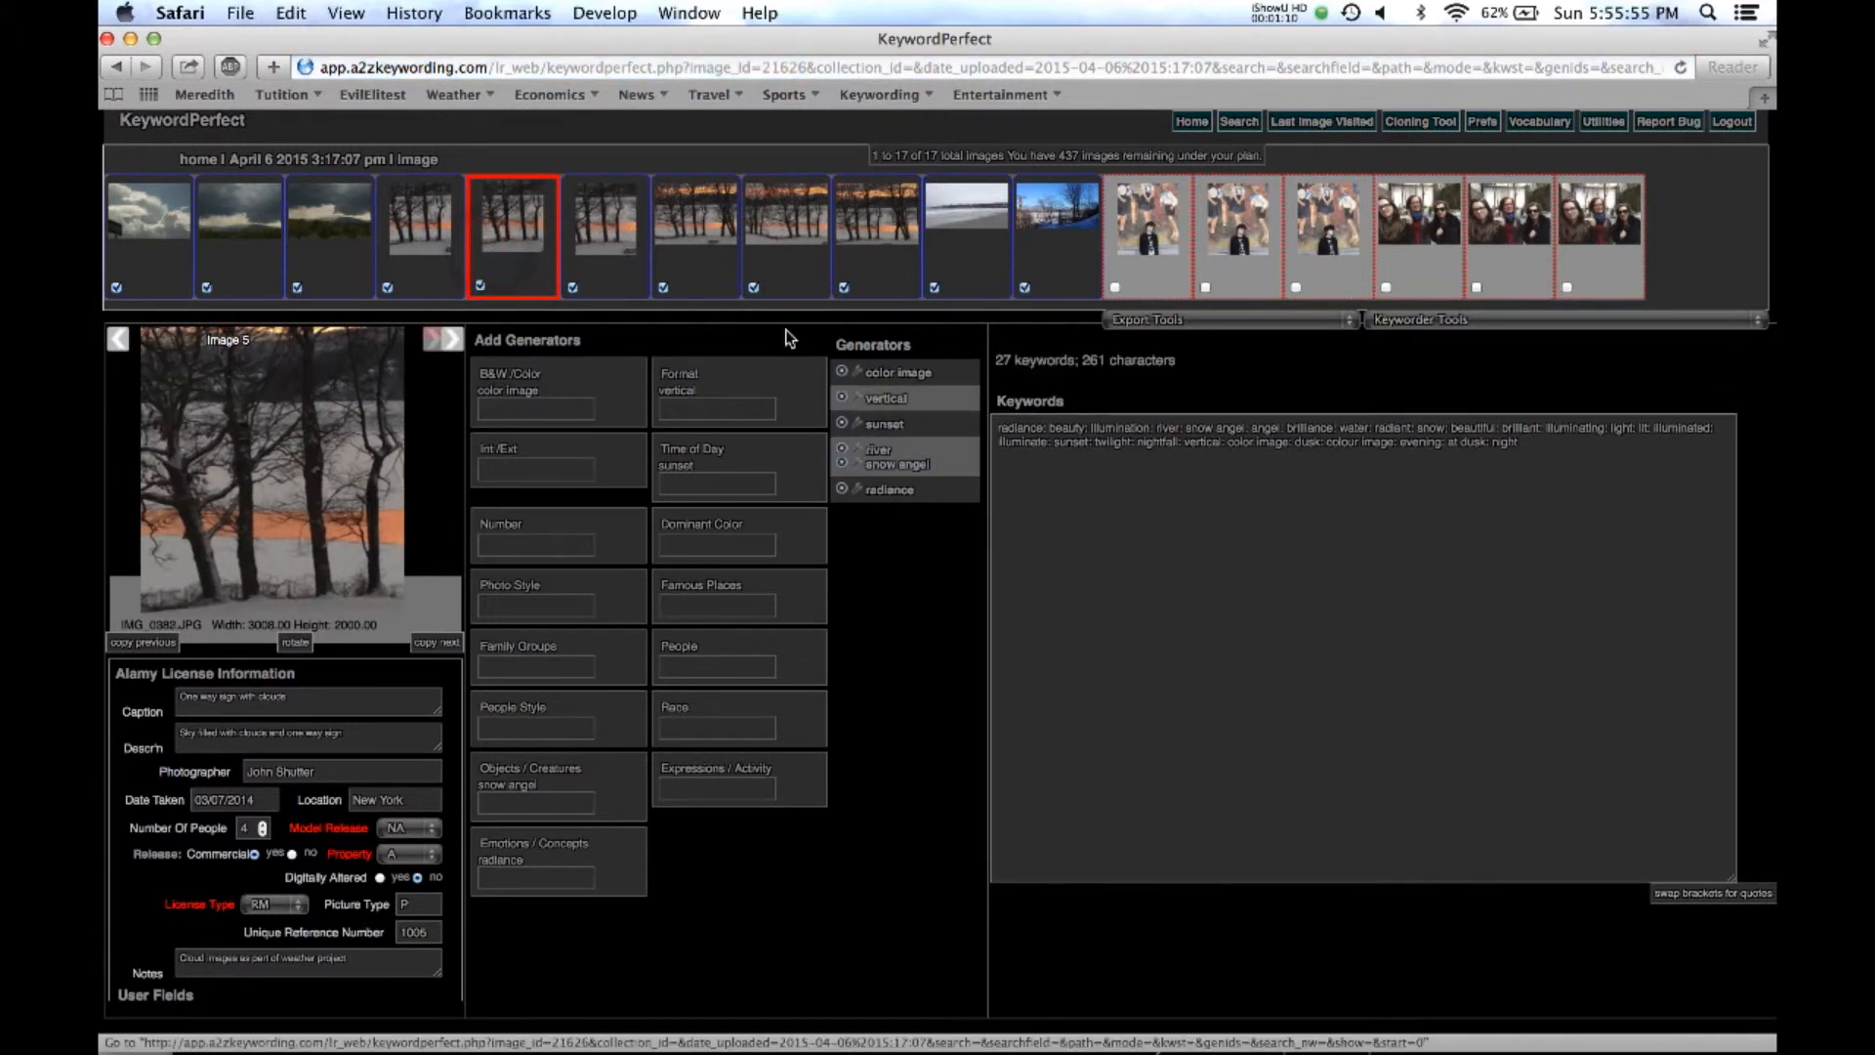
# Remove the generator snow angel from all selected images that use it, and accept the irreversible operation.
pyautogui.click(860, 459)
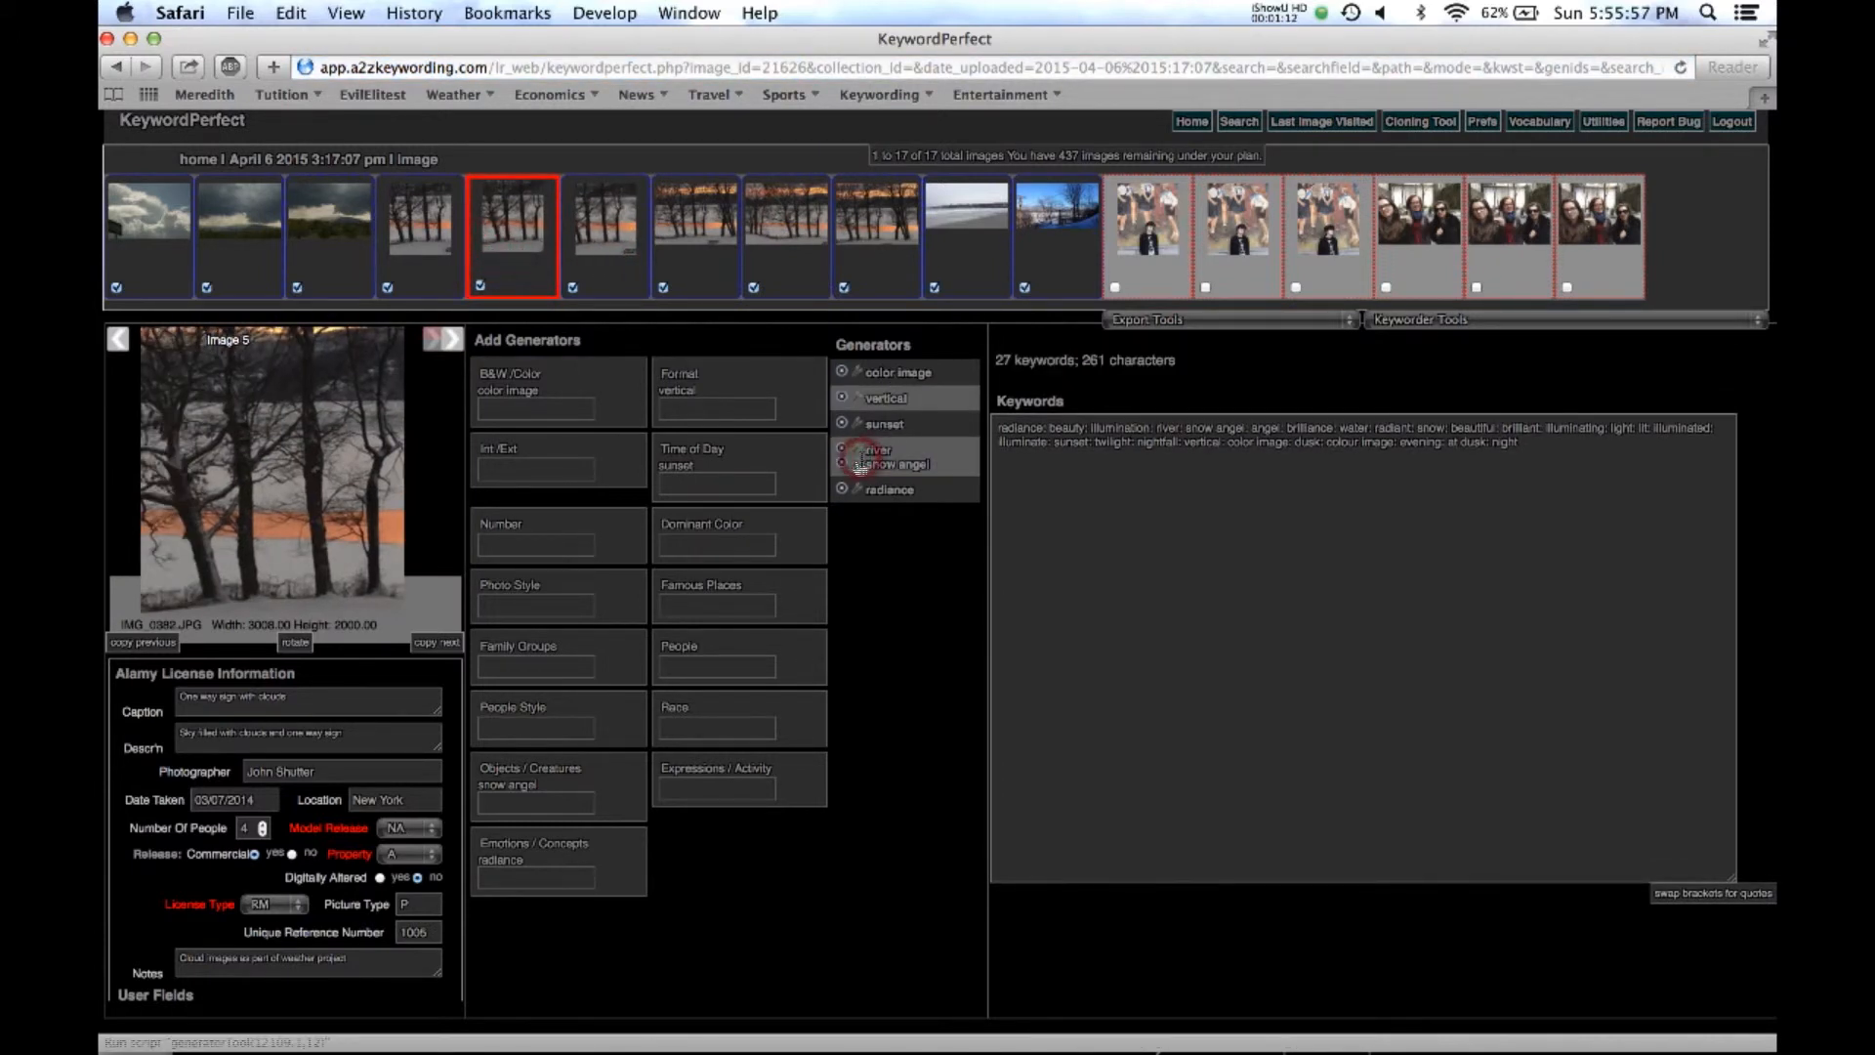
pyautogui.click(860, 471)
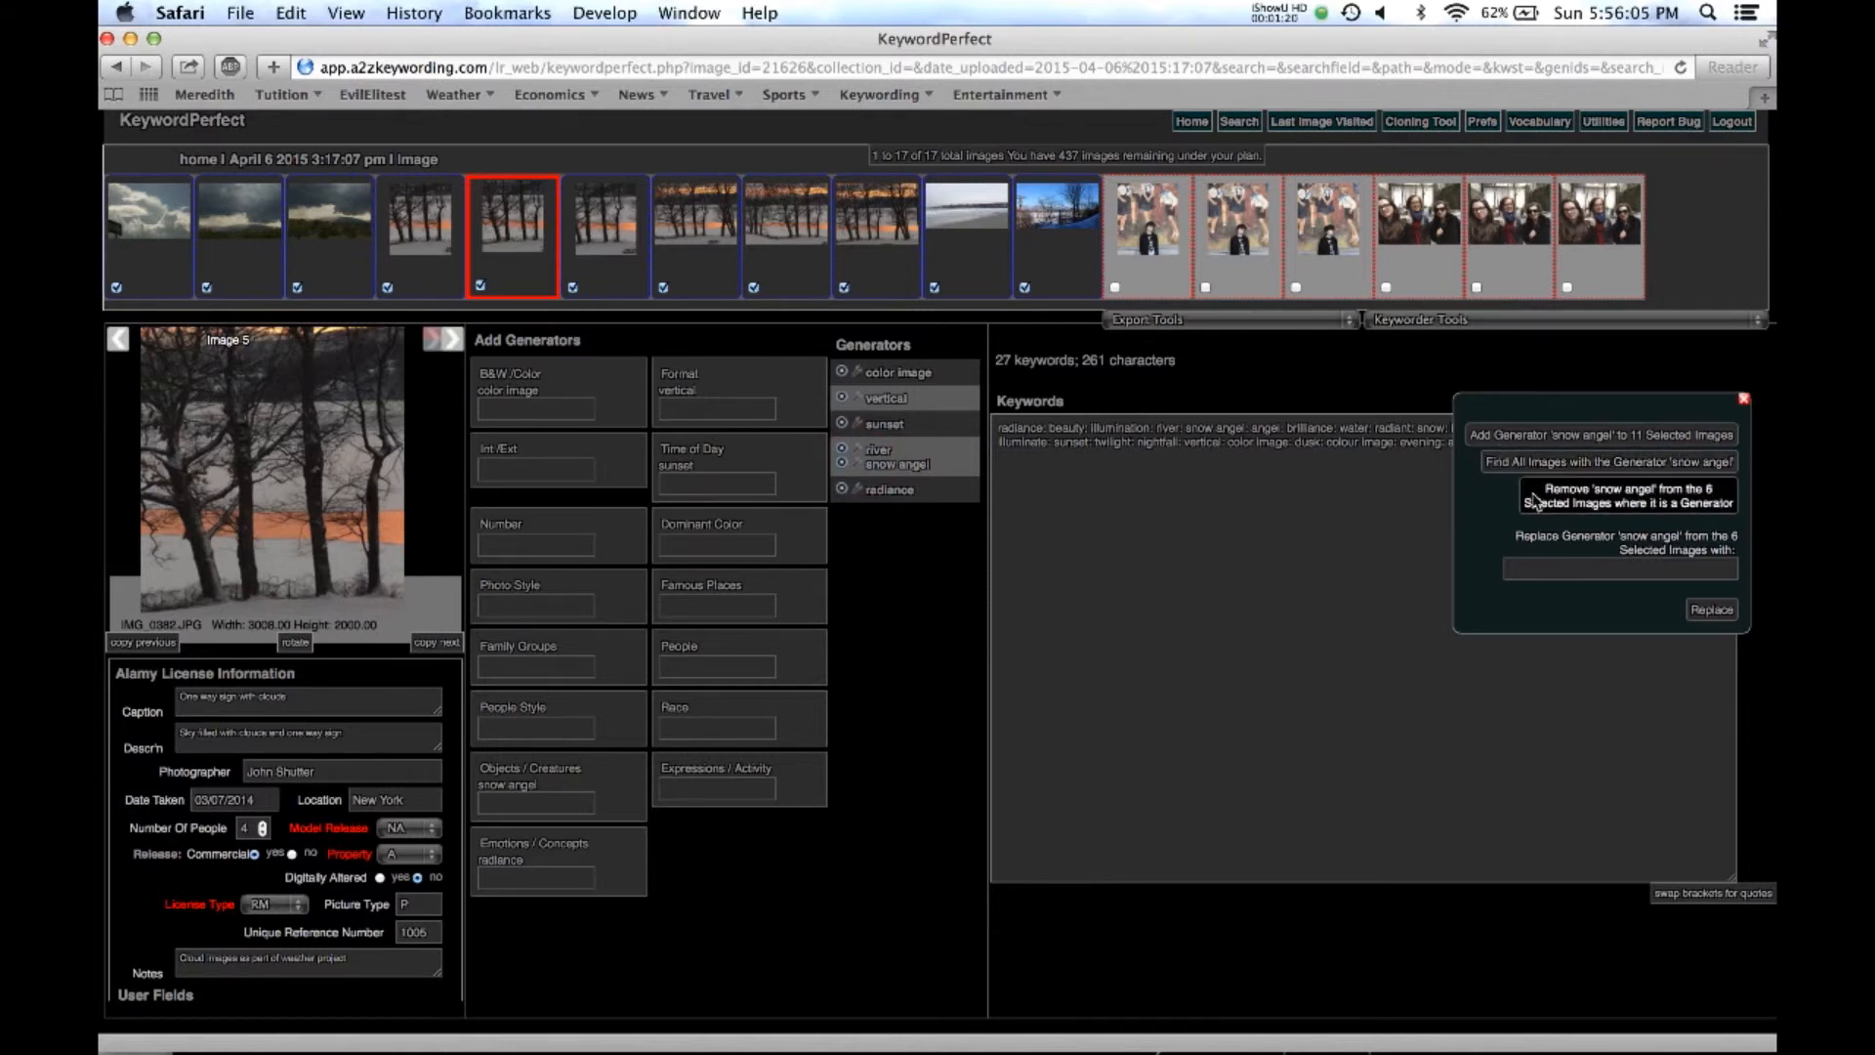
pyautogui.click(1611, 503)
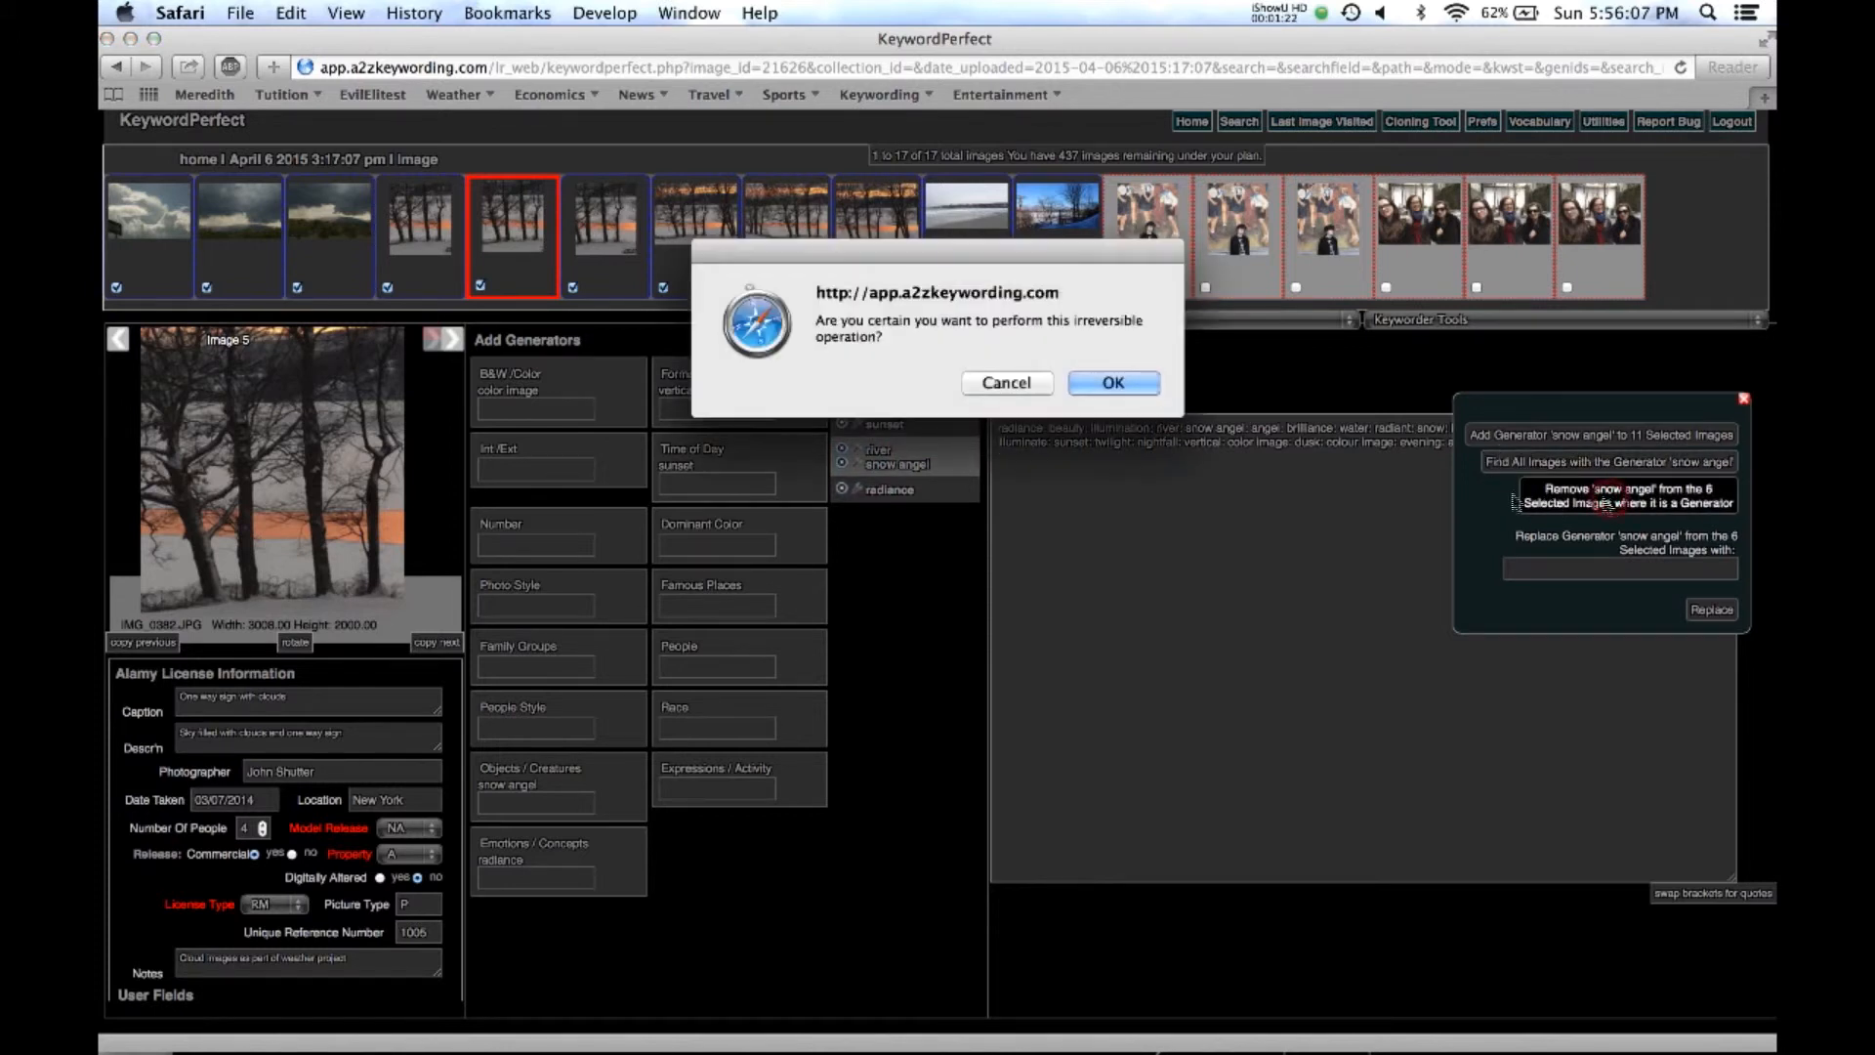
pyautogui.click(1116, 382)
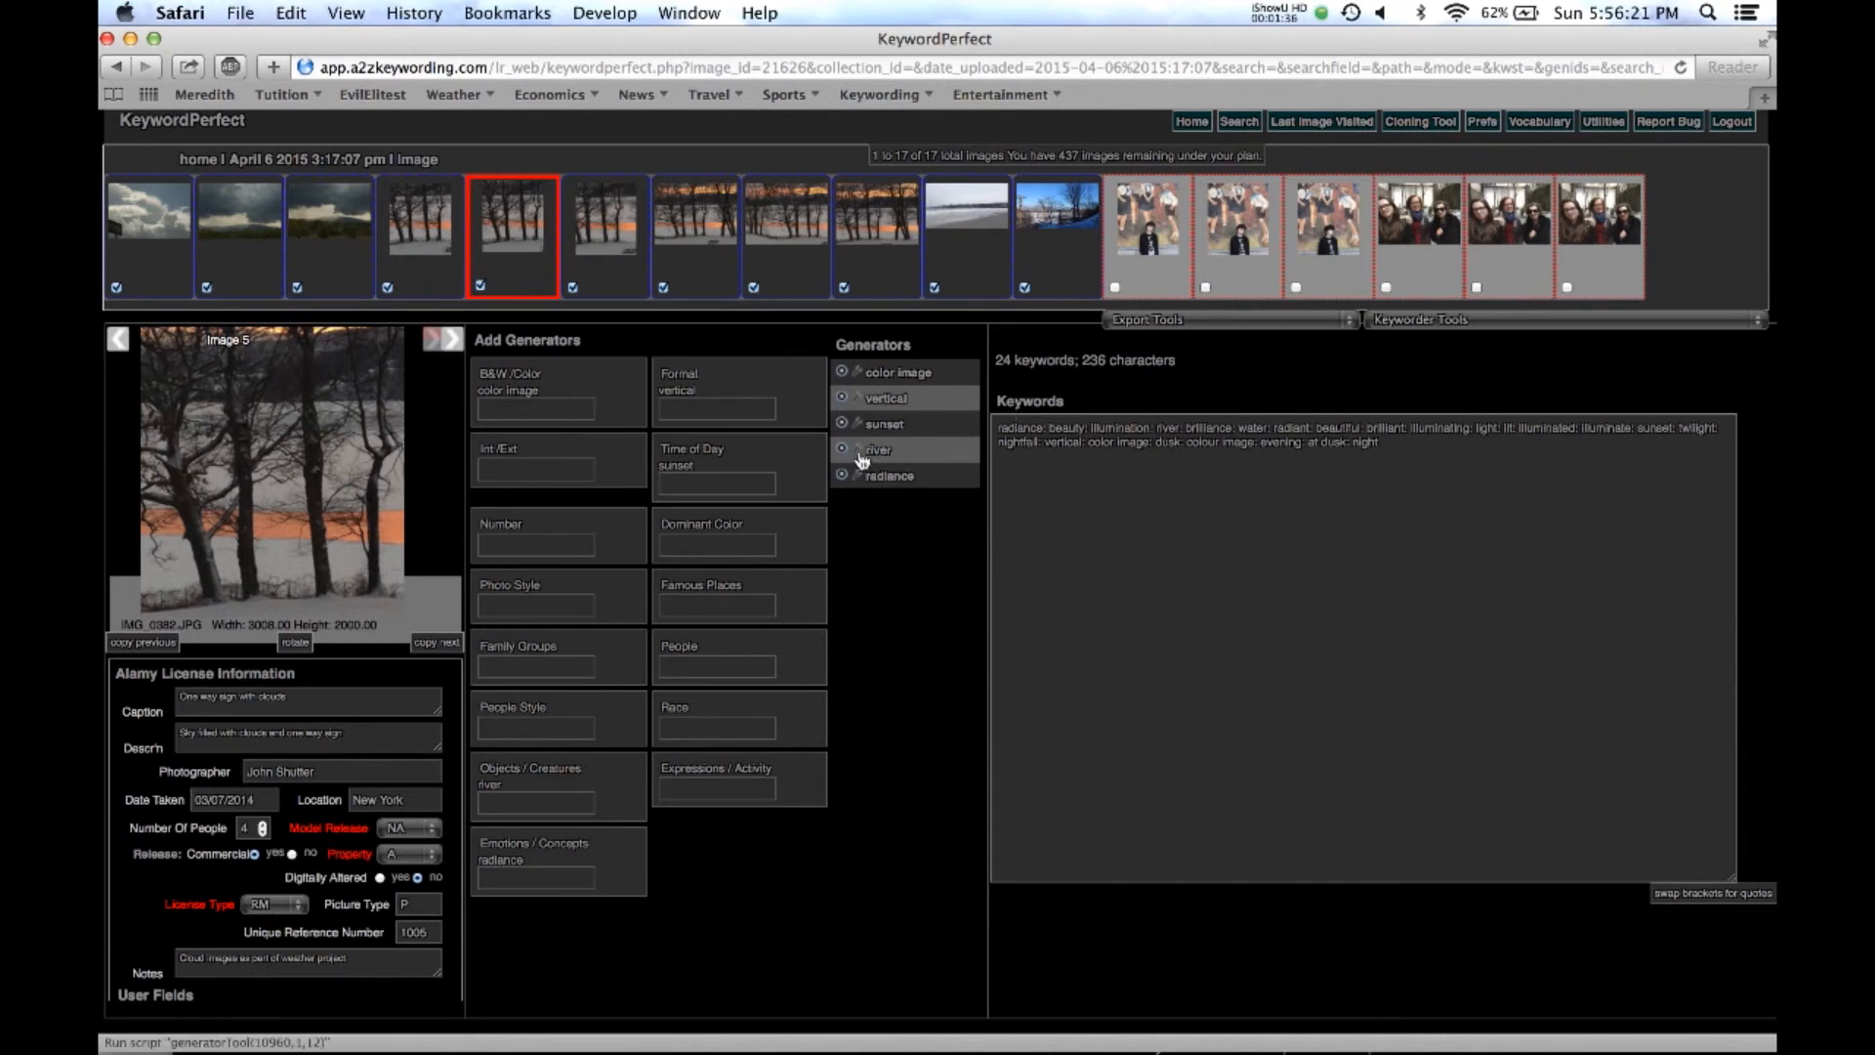
# Open the generator tools for river on image 5.
pyautogui.click(856, 451)
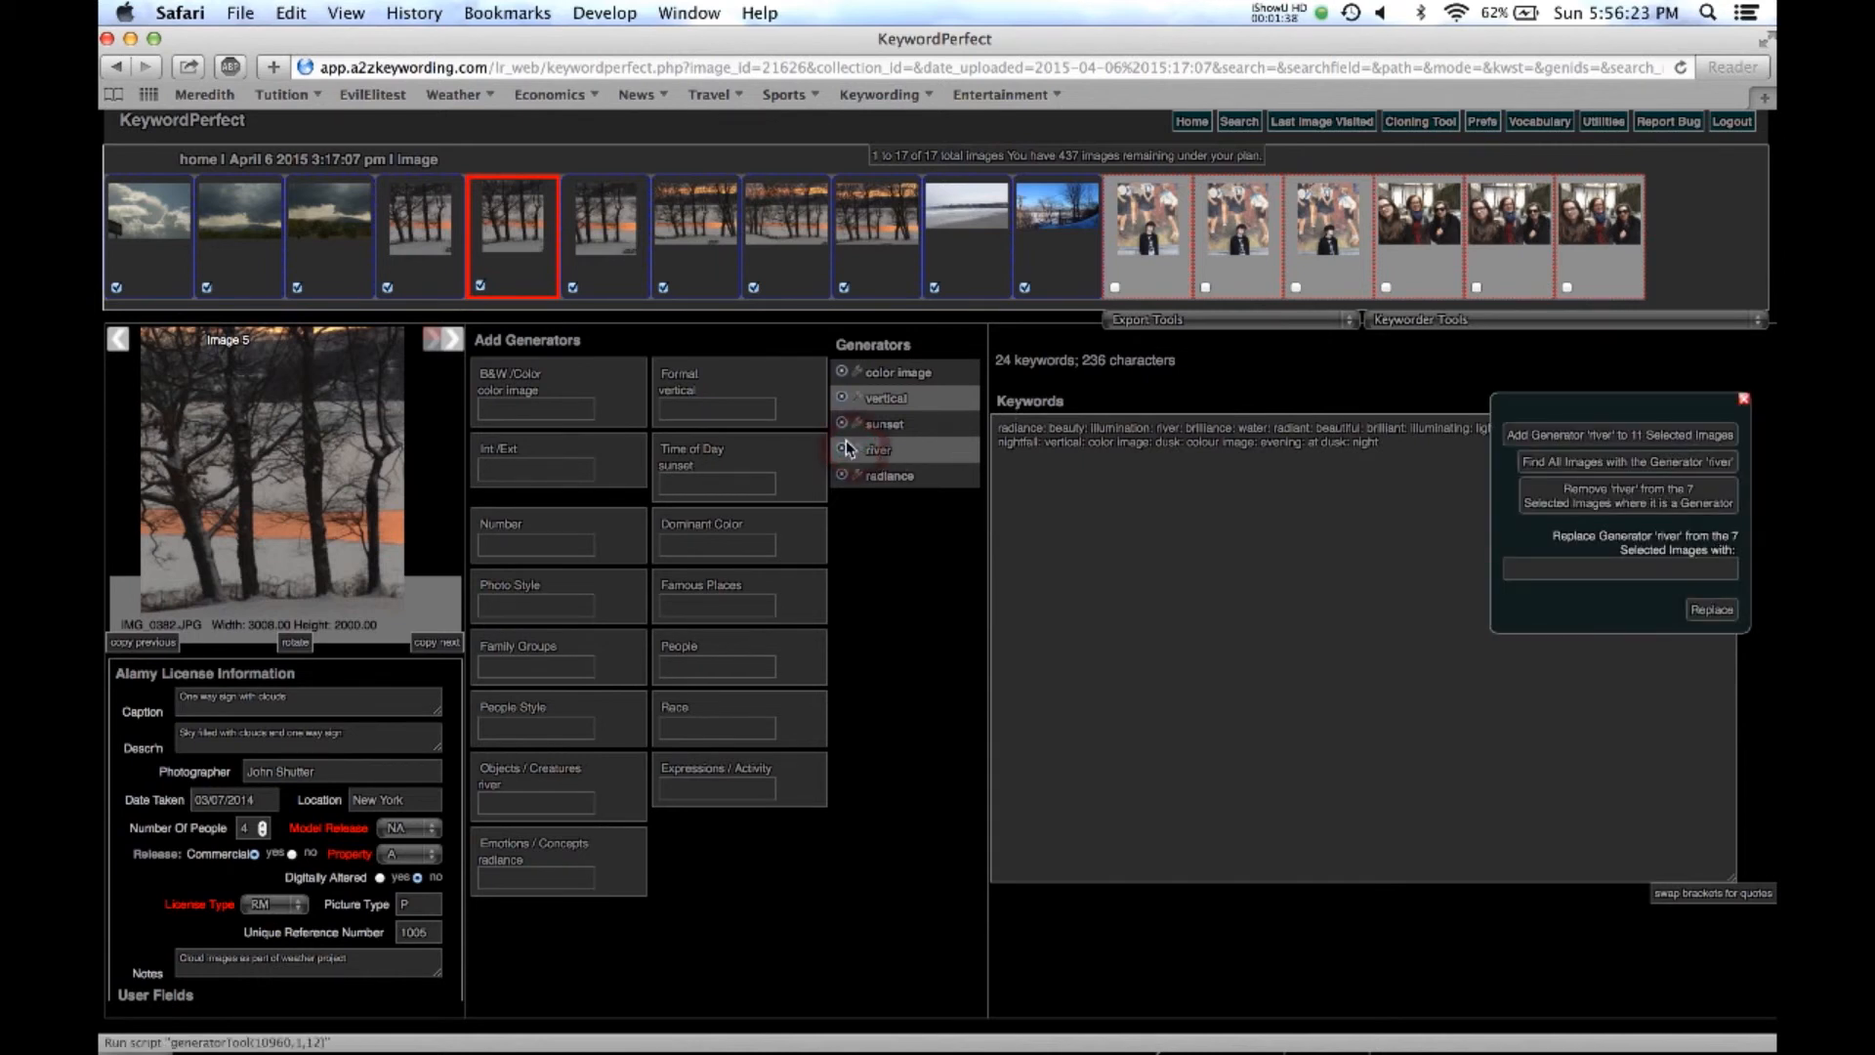